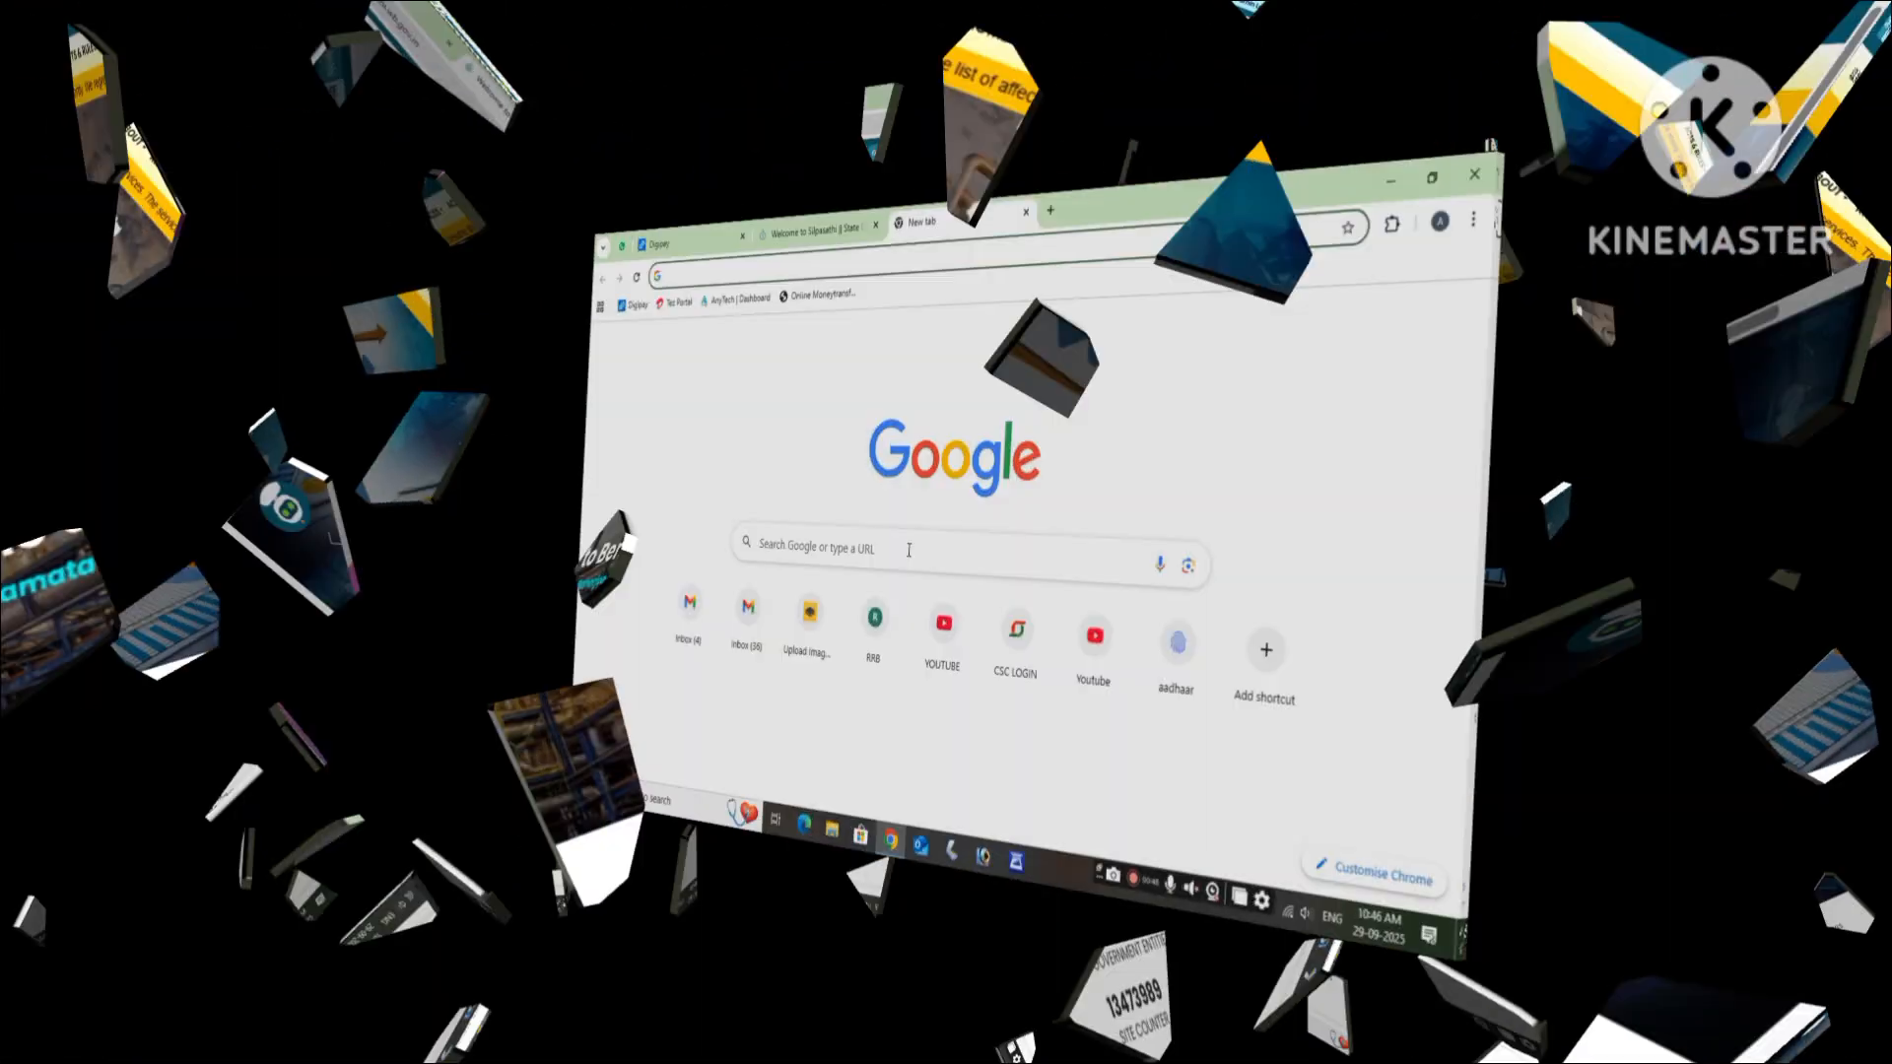
# Step: Search Google for 'silpa sathi'
pyautogui.click(908, 549)
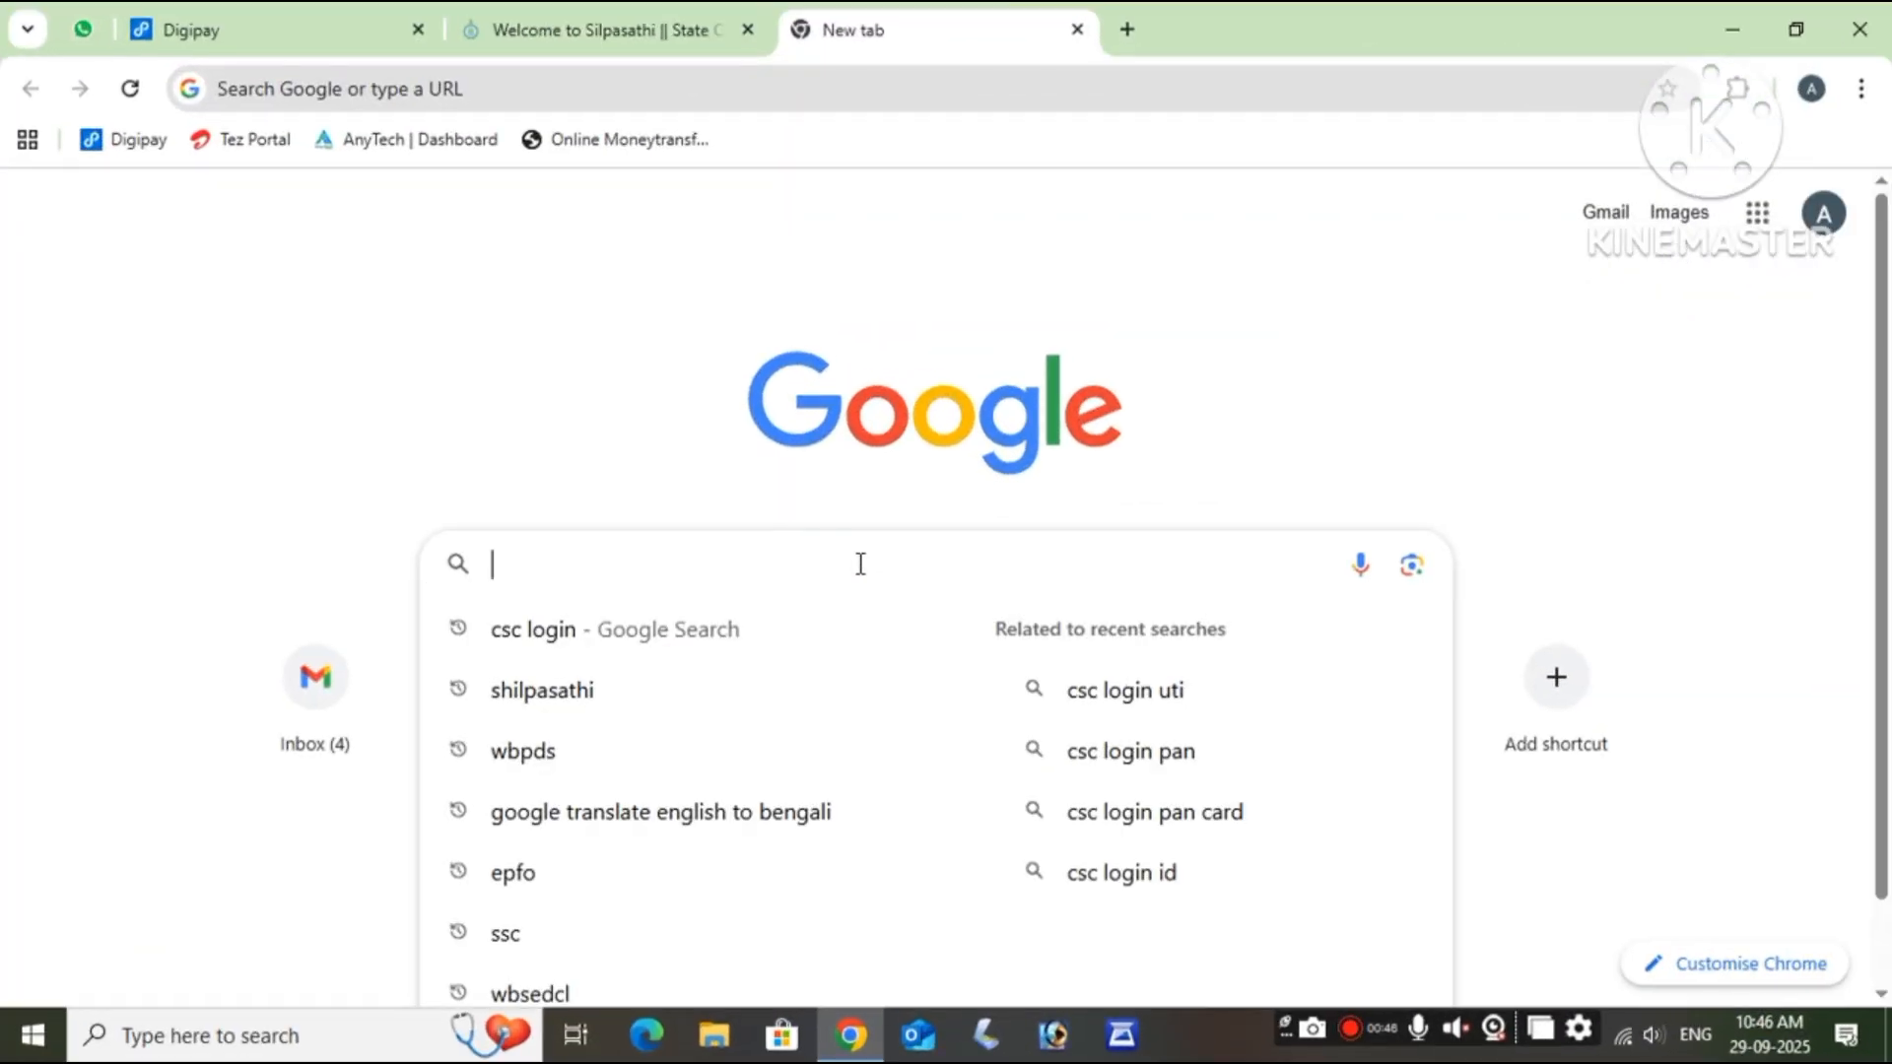
pyautogui.write('silpa')
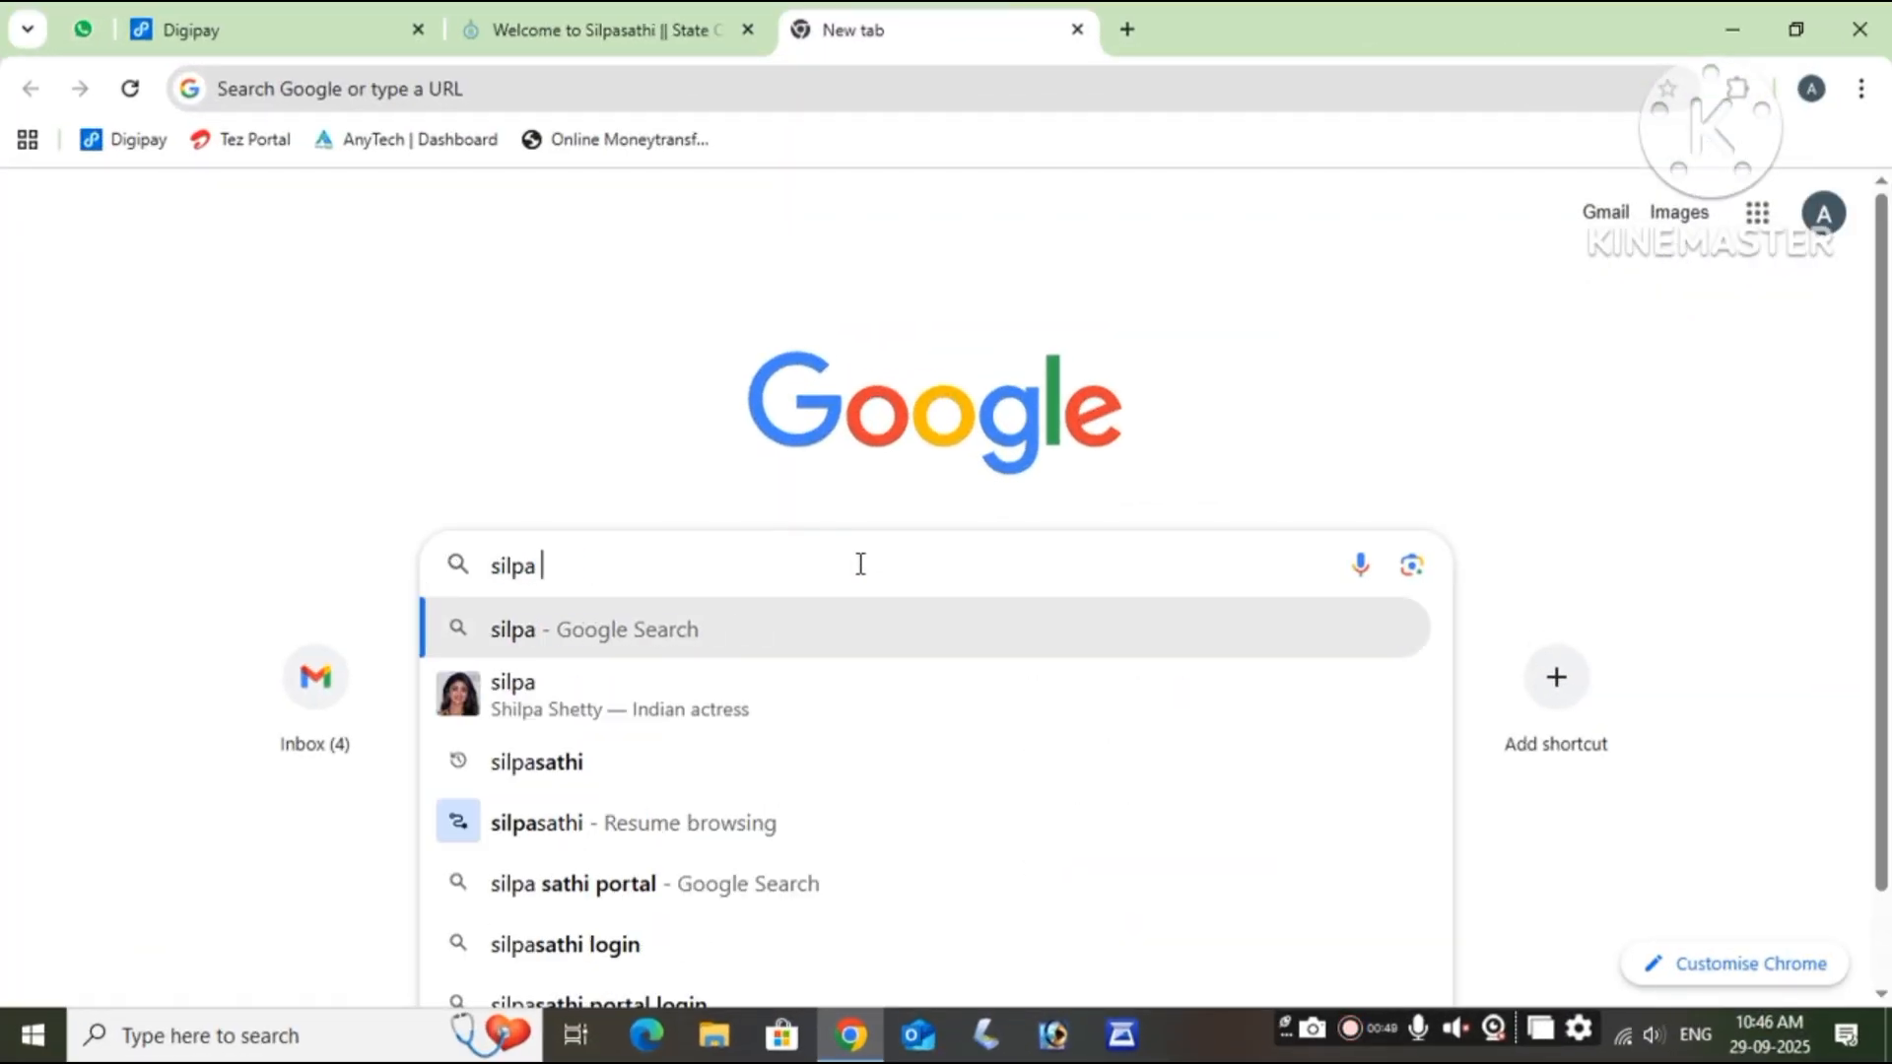
pyautogui.write(' sath')
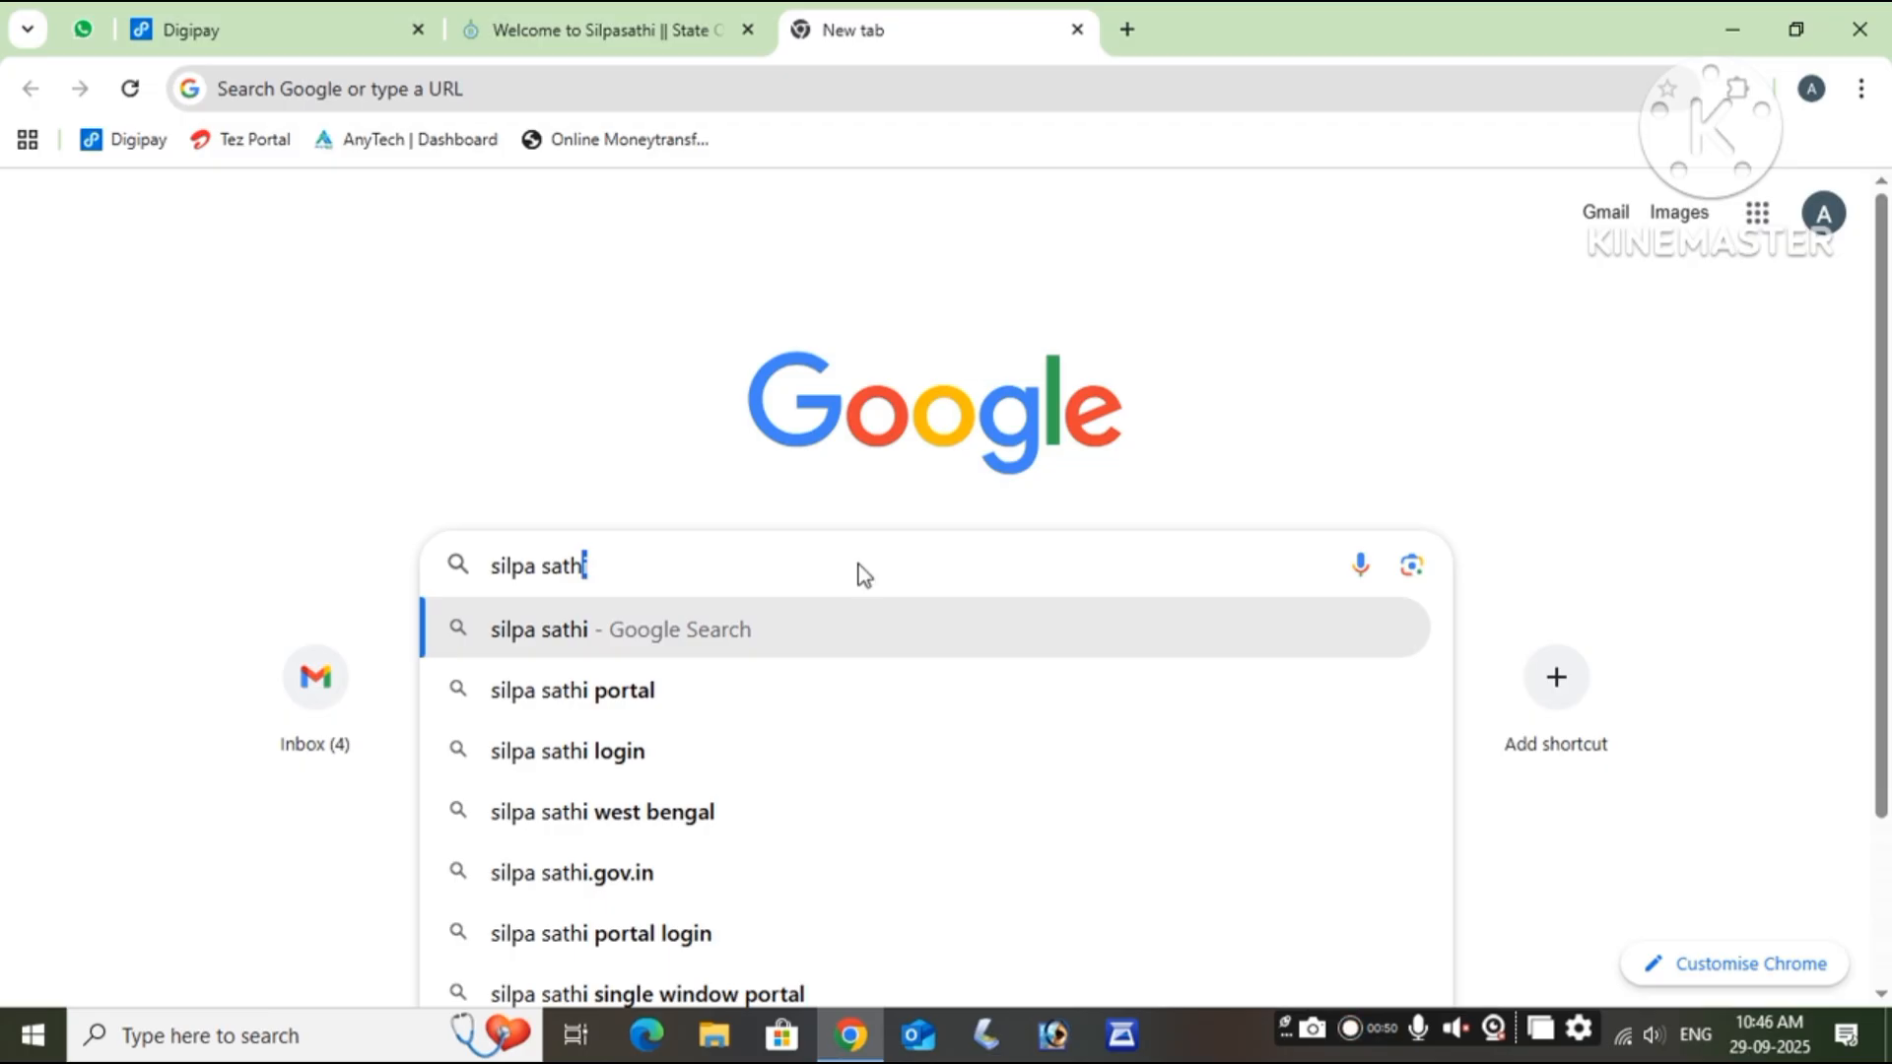
pyautogui.write('i')
pyautogui.press('Return')
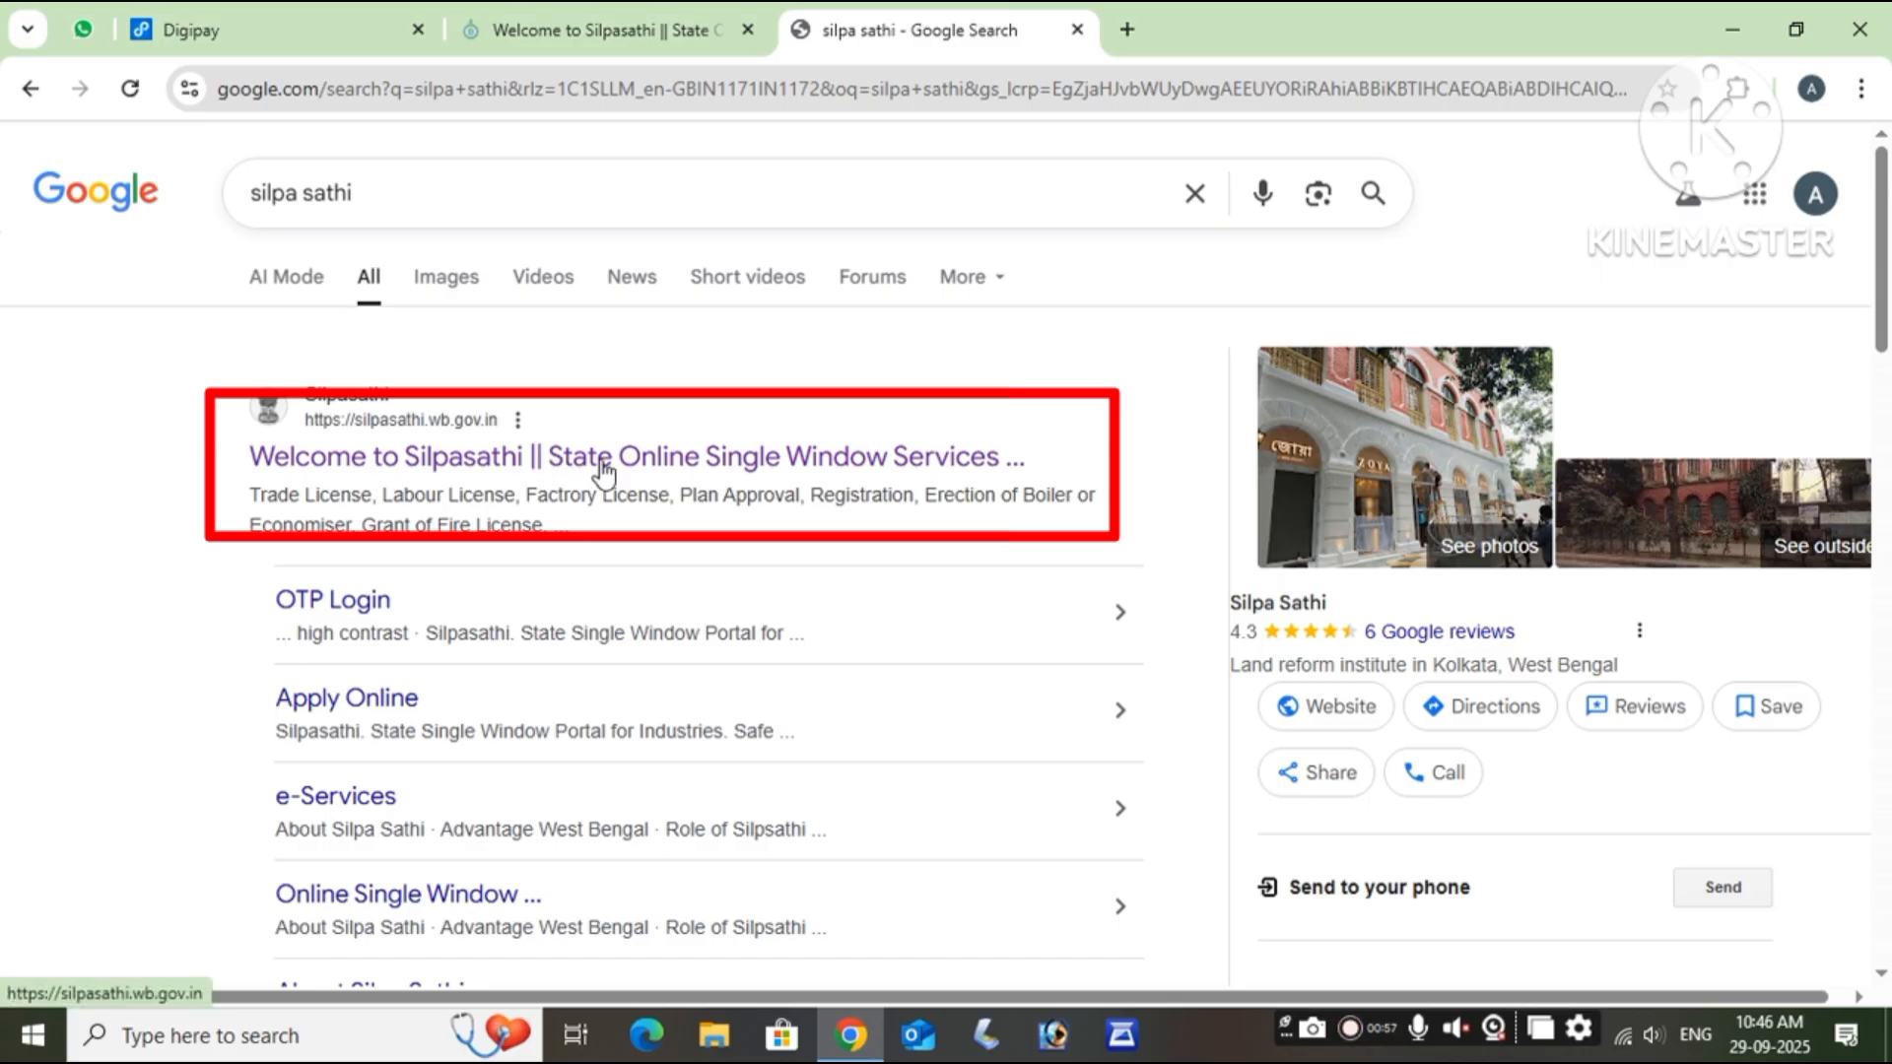
# Step: Open the 'Welcome to Silpasathi' result and go to its E-SERVICES list
pyautogui.click(776, 463)
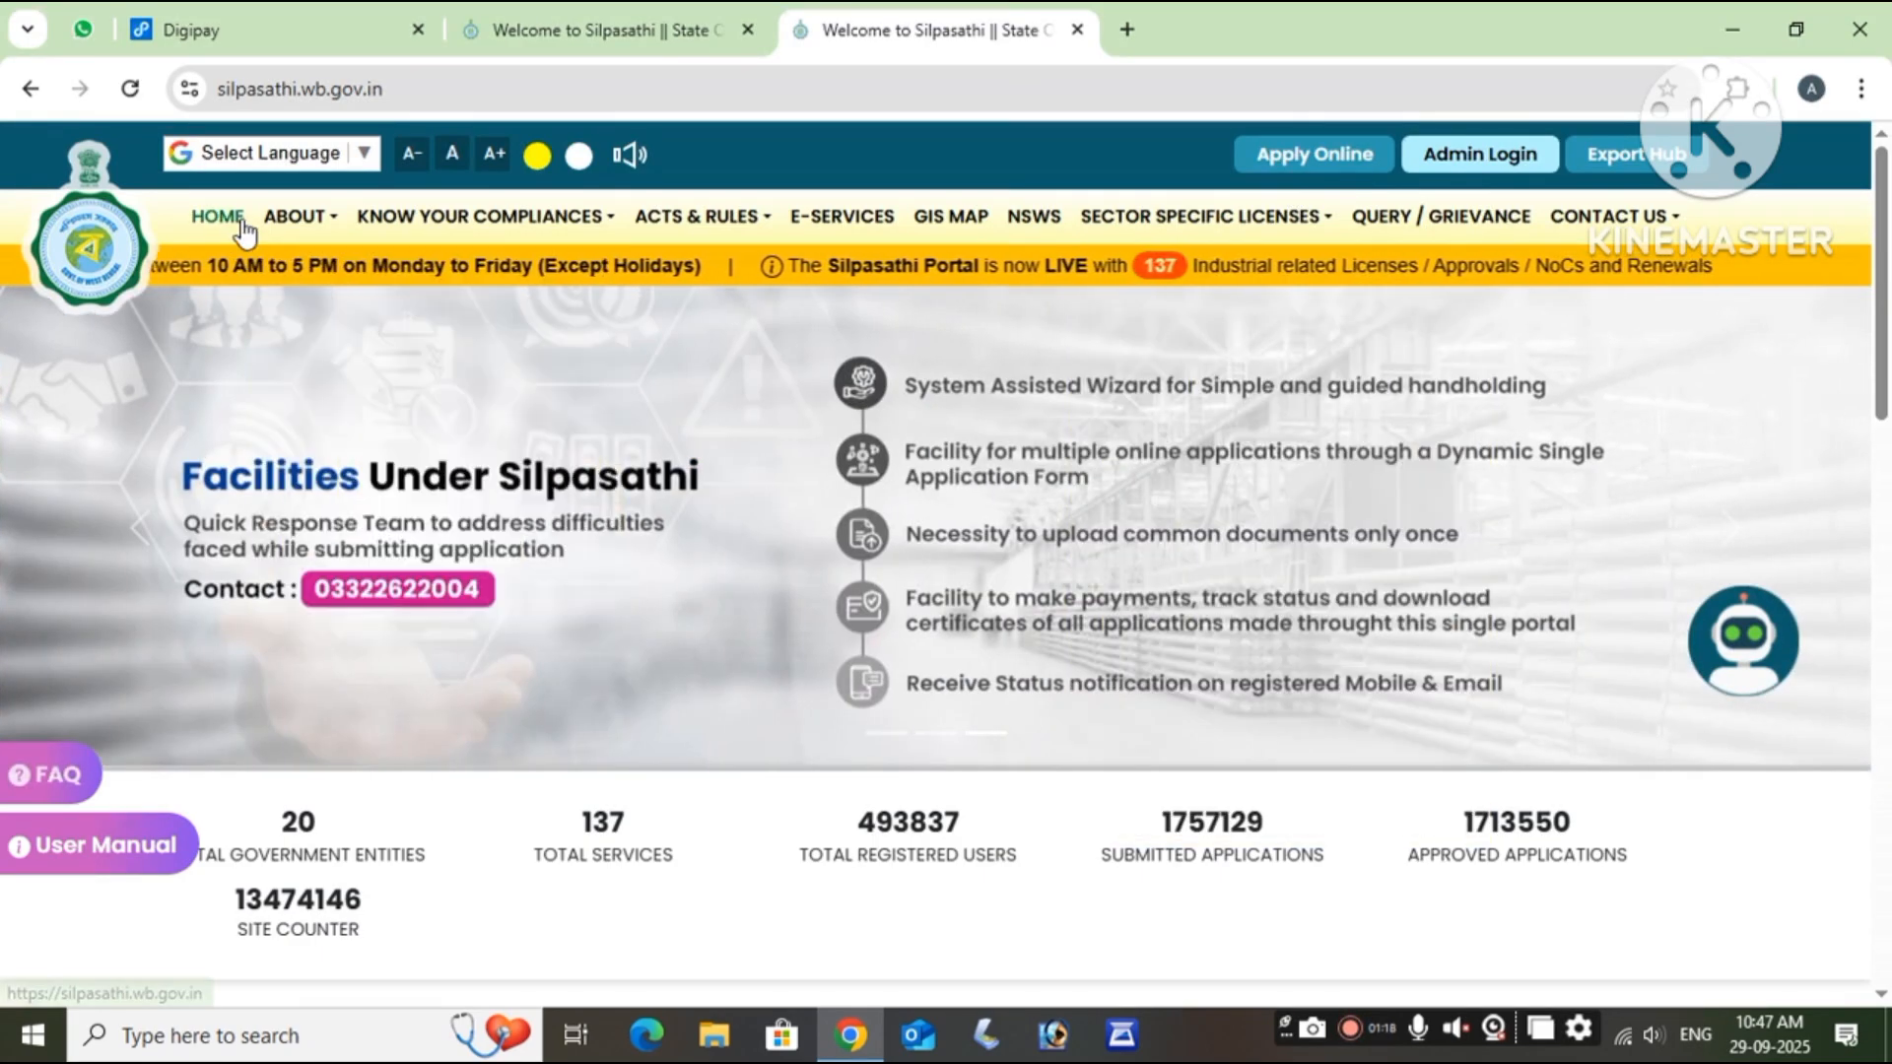
pyautogui.moveTo(597, 233)
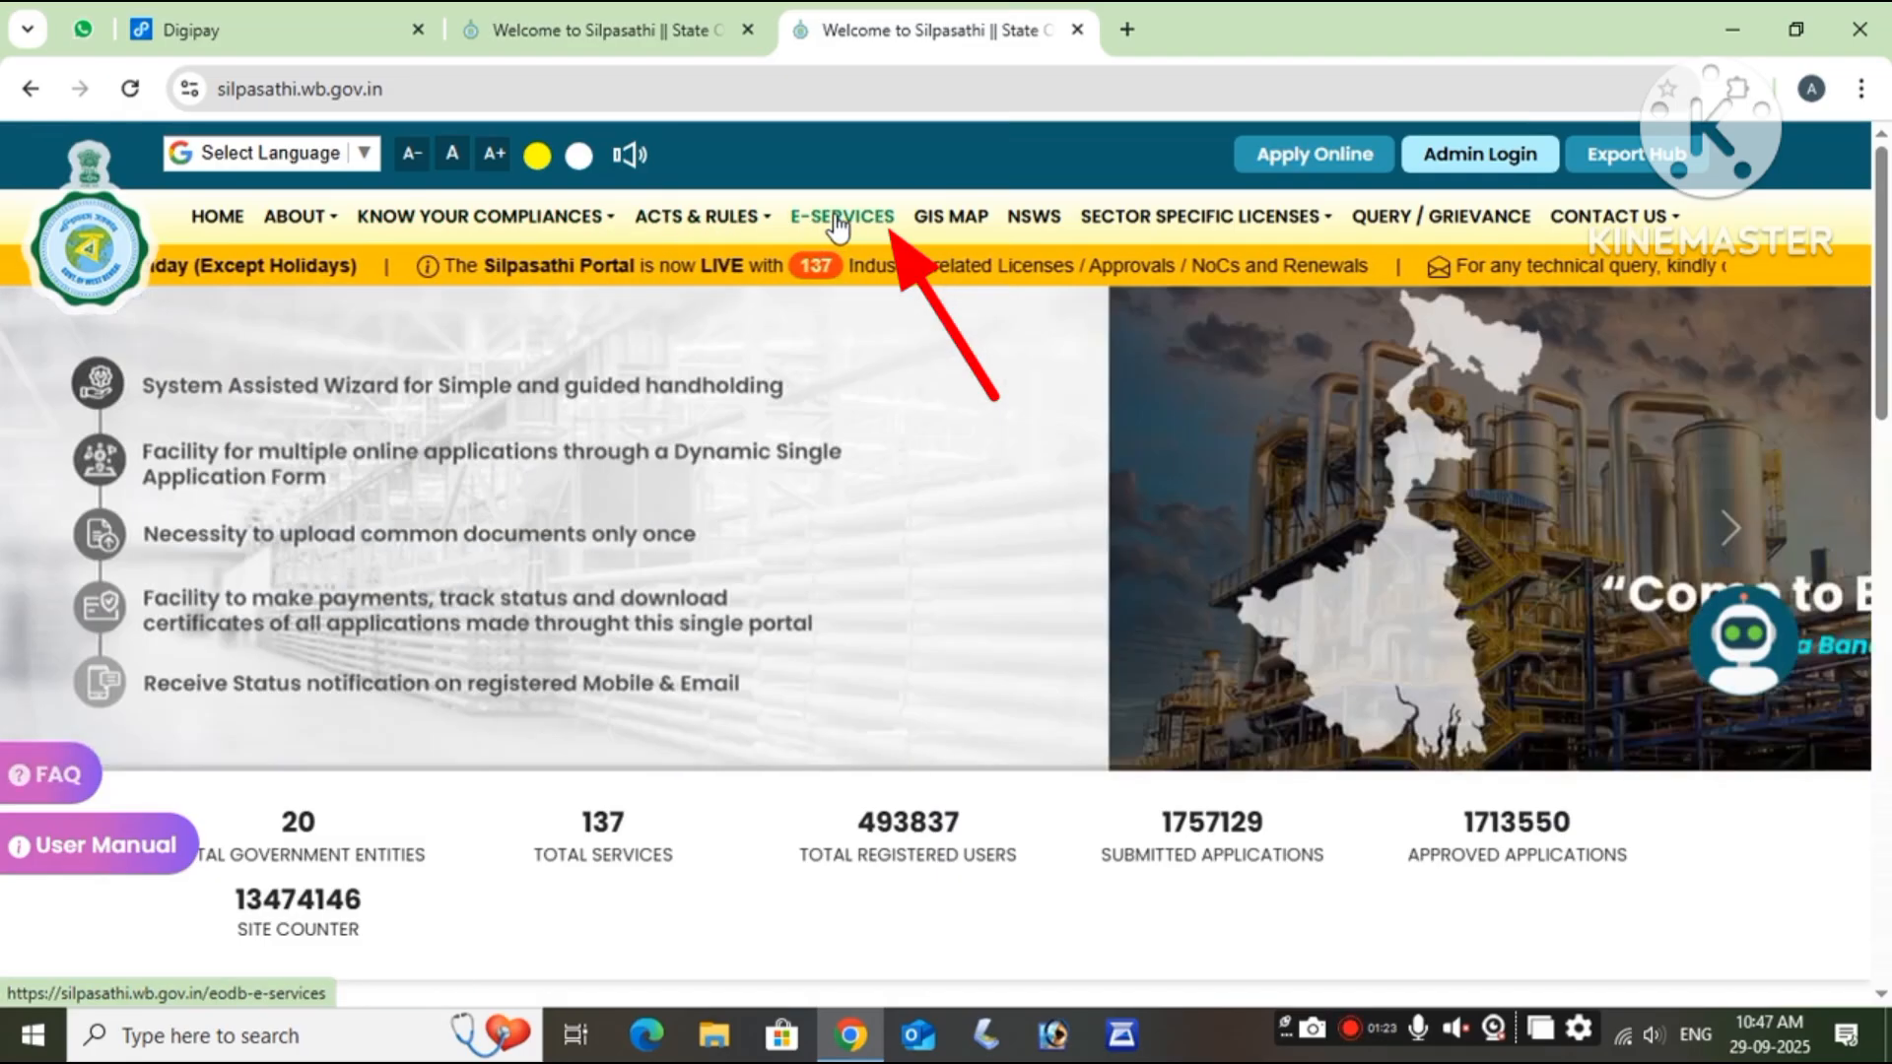
pyautogui.click(839, 224)
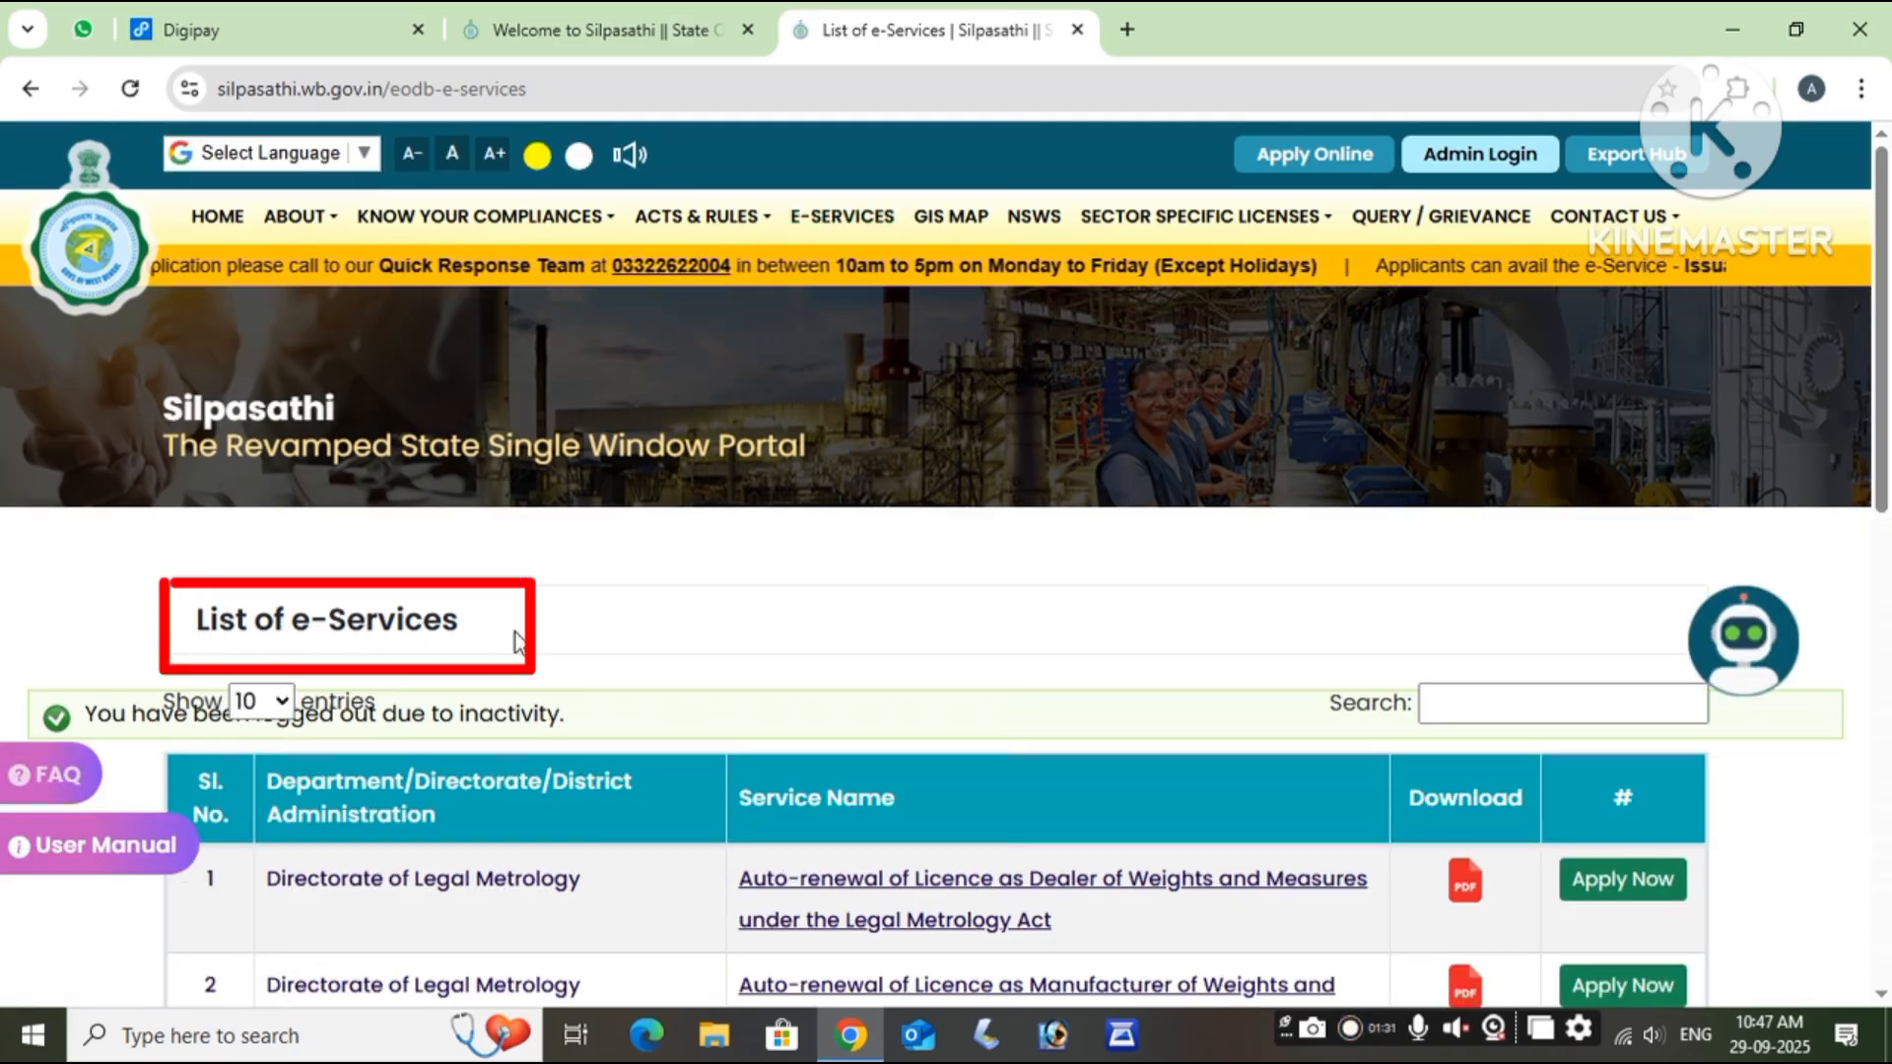
# Step: Filter the e-Services table by 'trade' and point out the P&RD and UD&MA departments
pyautogui.scroll(-9, 1094, 779)
pyautogui.scroll(-2, 1045, 769)
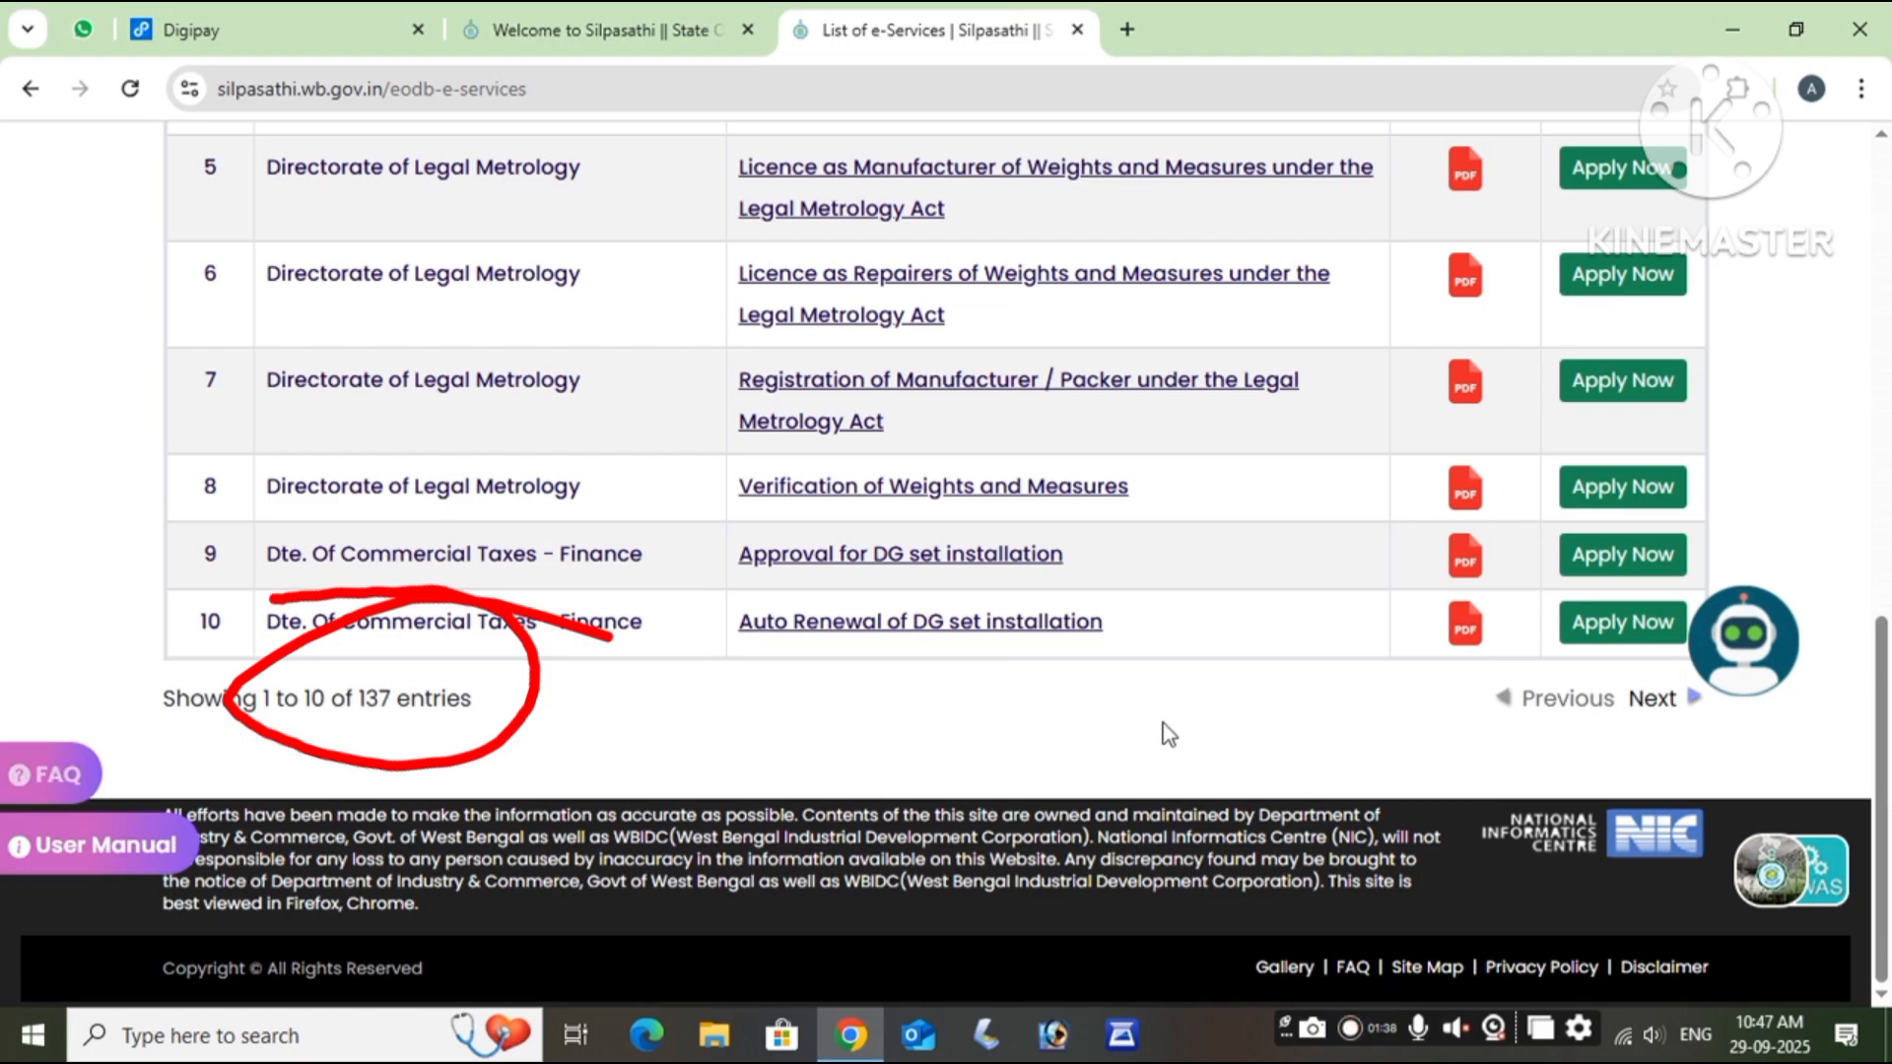
pyautogui.scroll(10, 1162, 731)
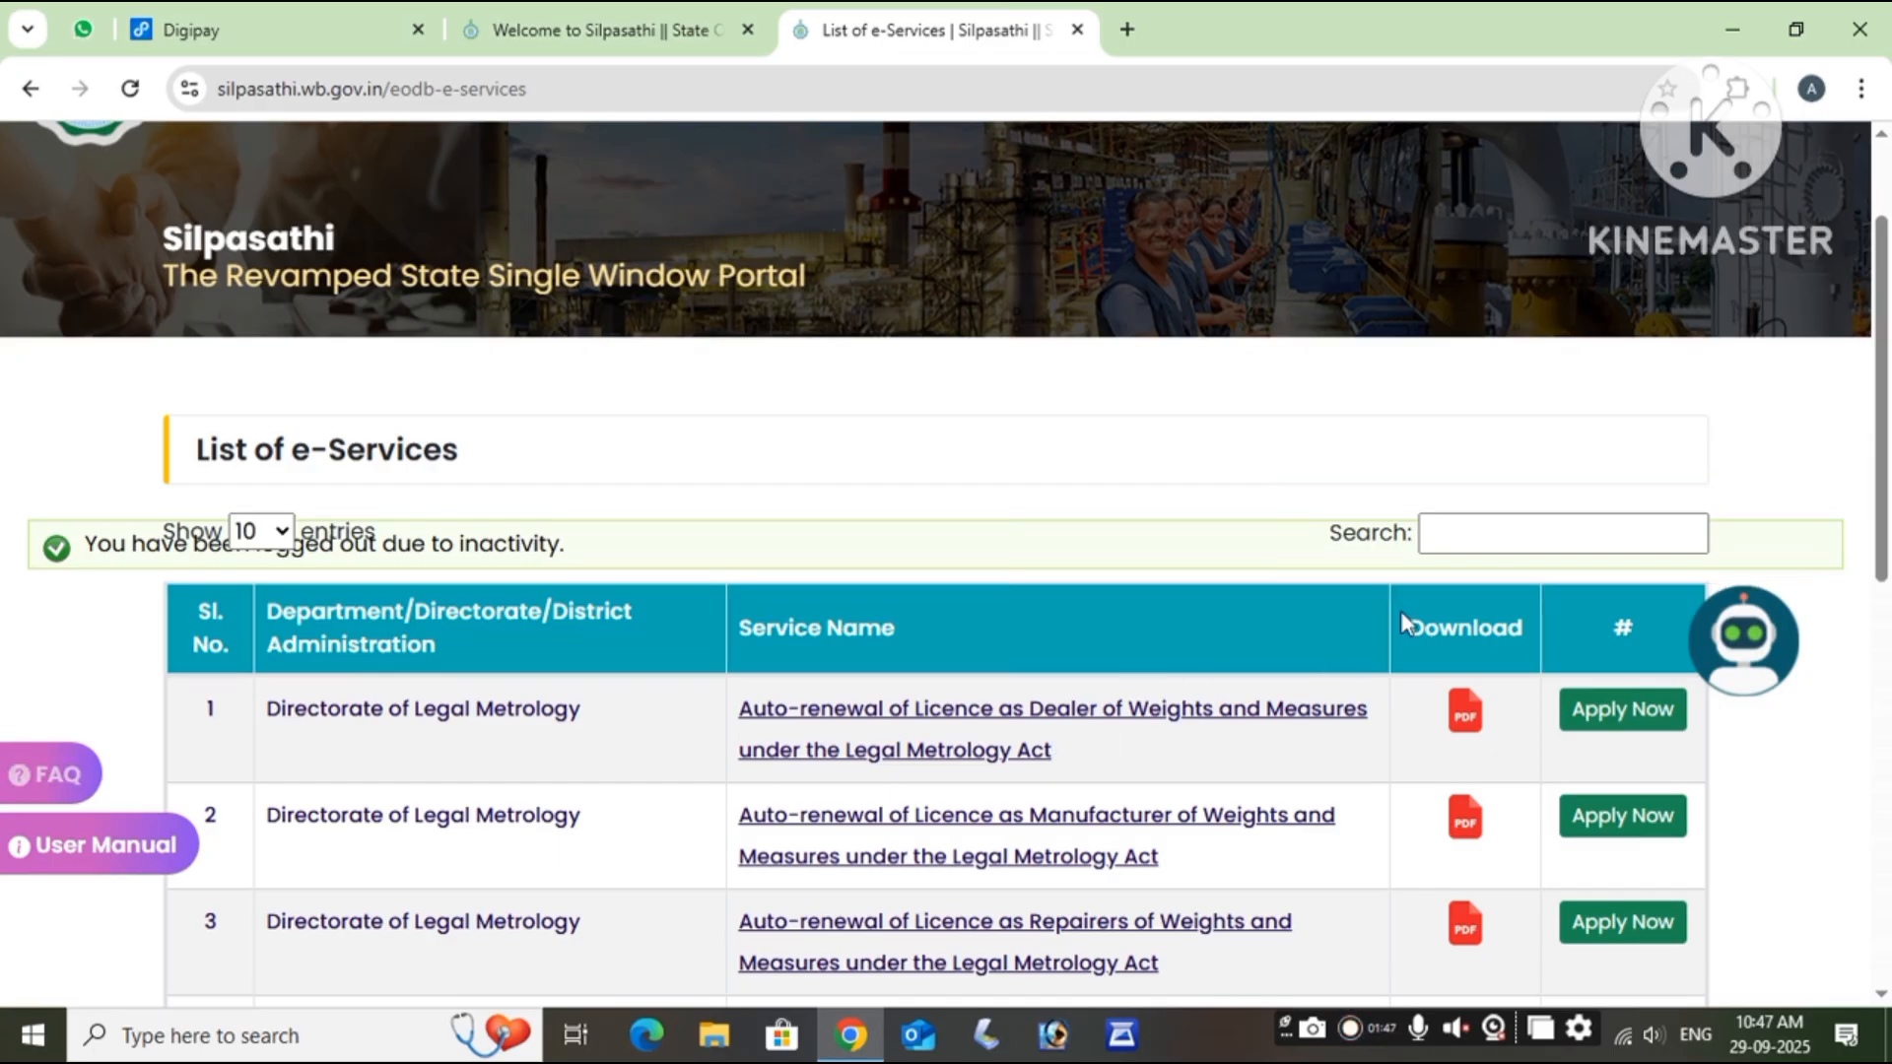
pyautogui.click(1470, 537)
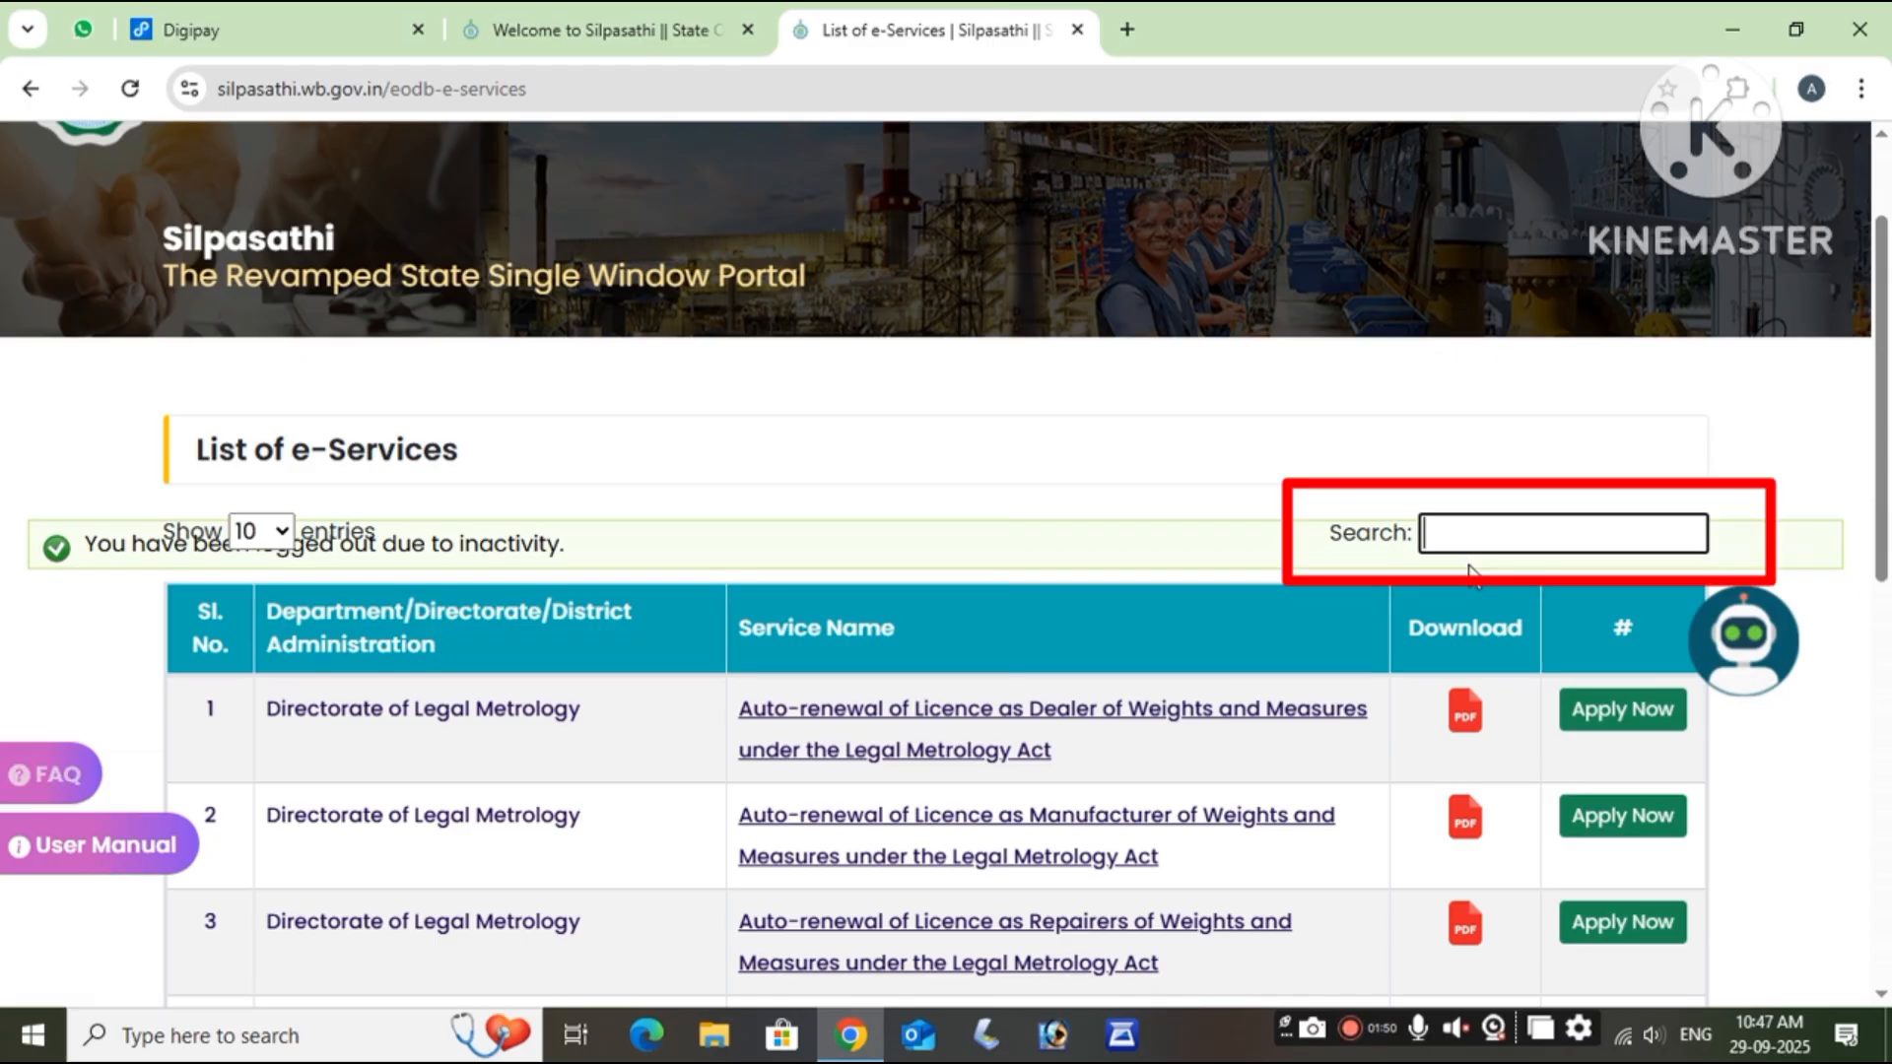
pyautogui.write('trade')
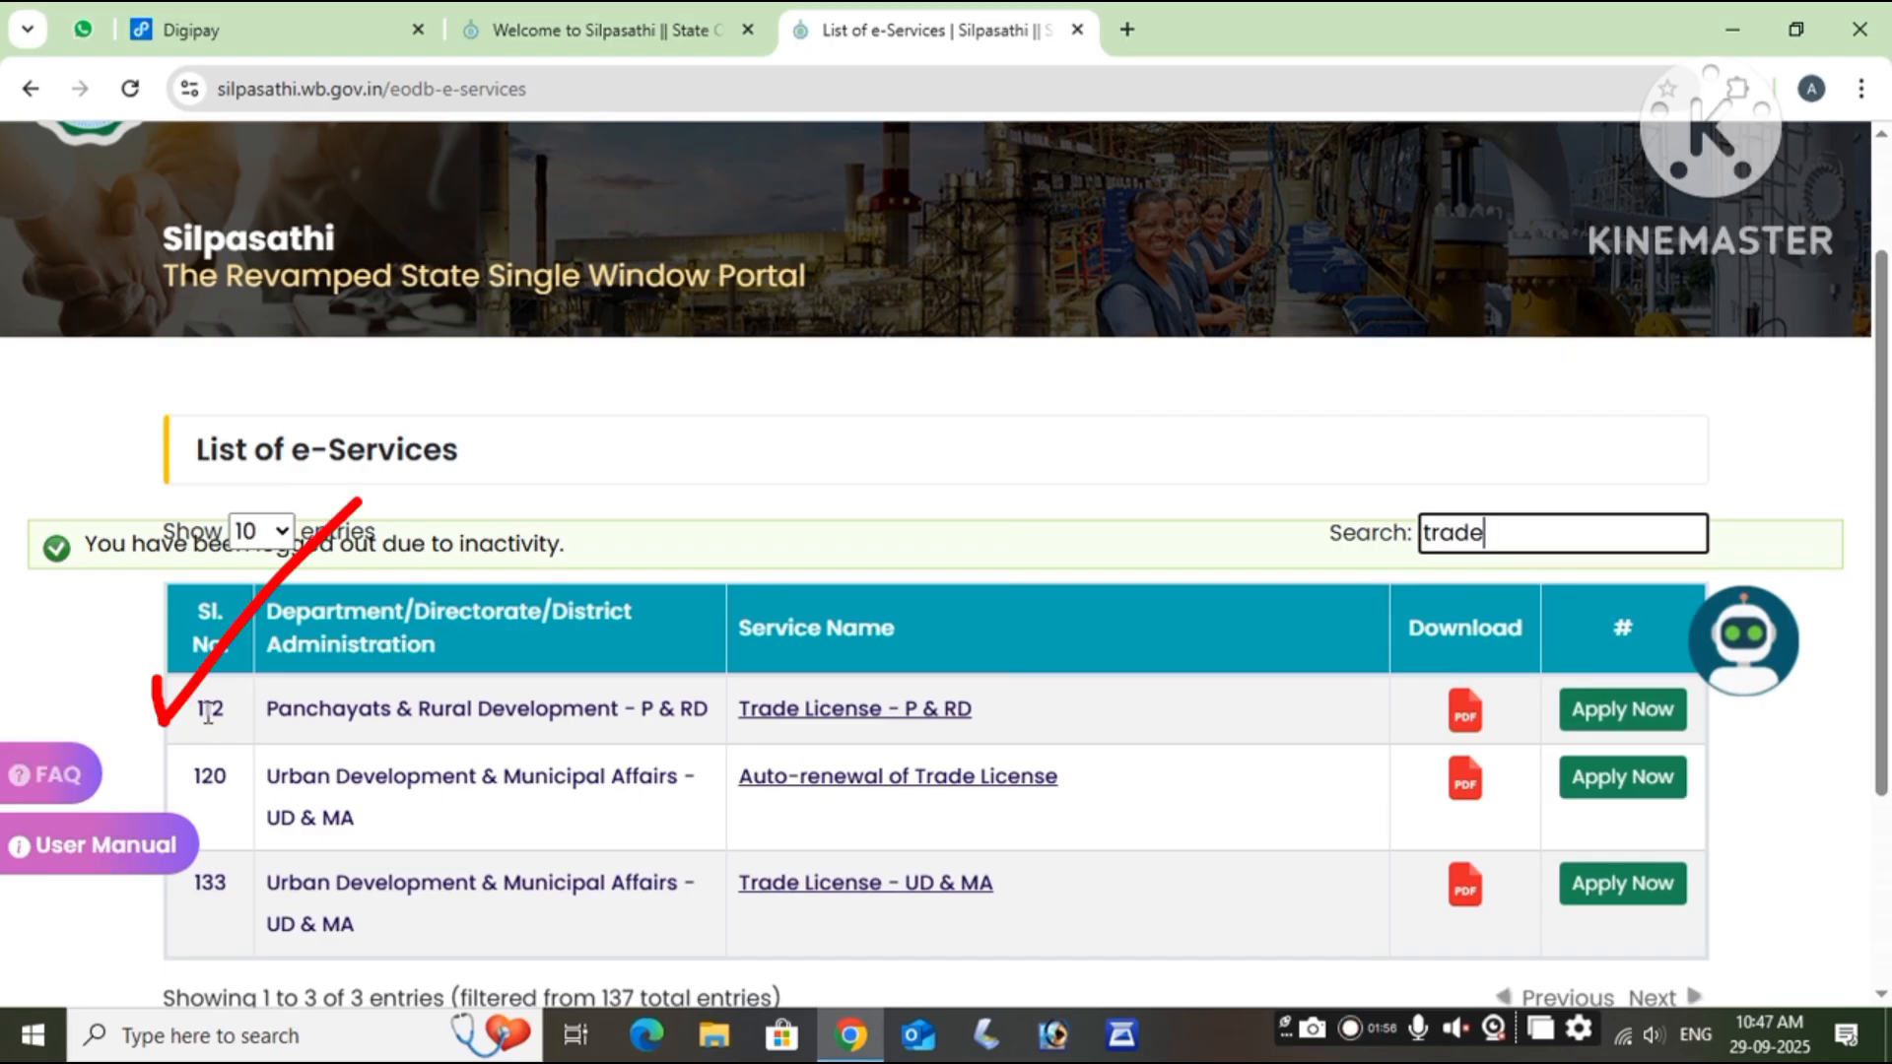
pyautogui.moveTo(254, 713); pyautogui.dragTo(676, 710)
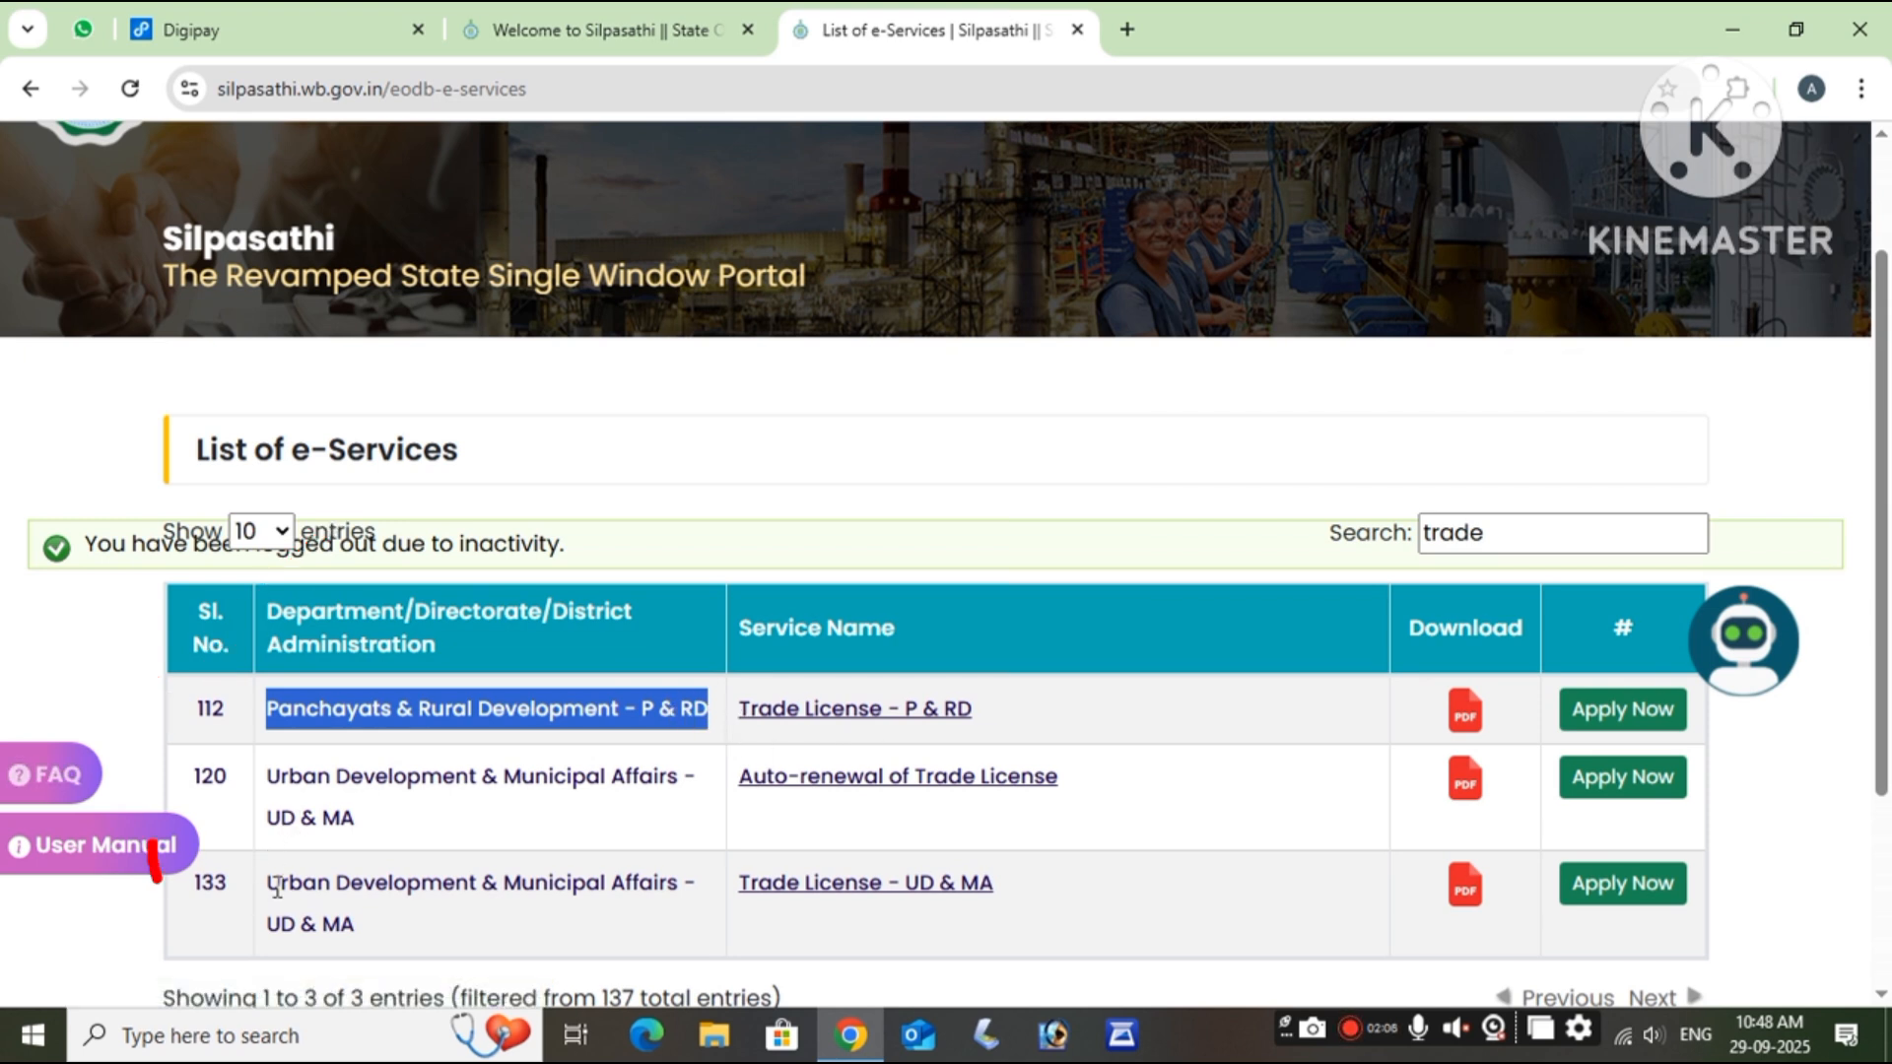
pyautogui.moveTo(260, 883); pyautogui.dragTo(545, 939)
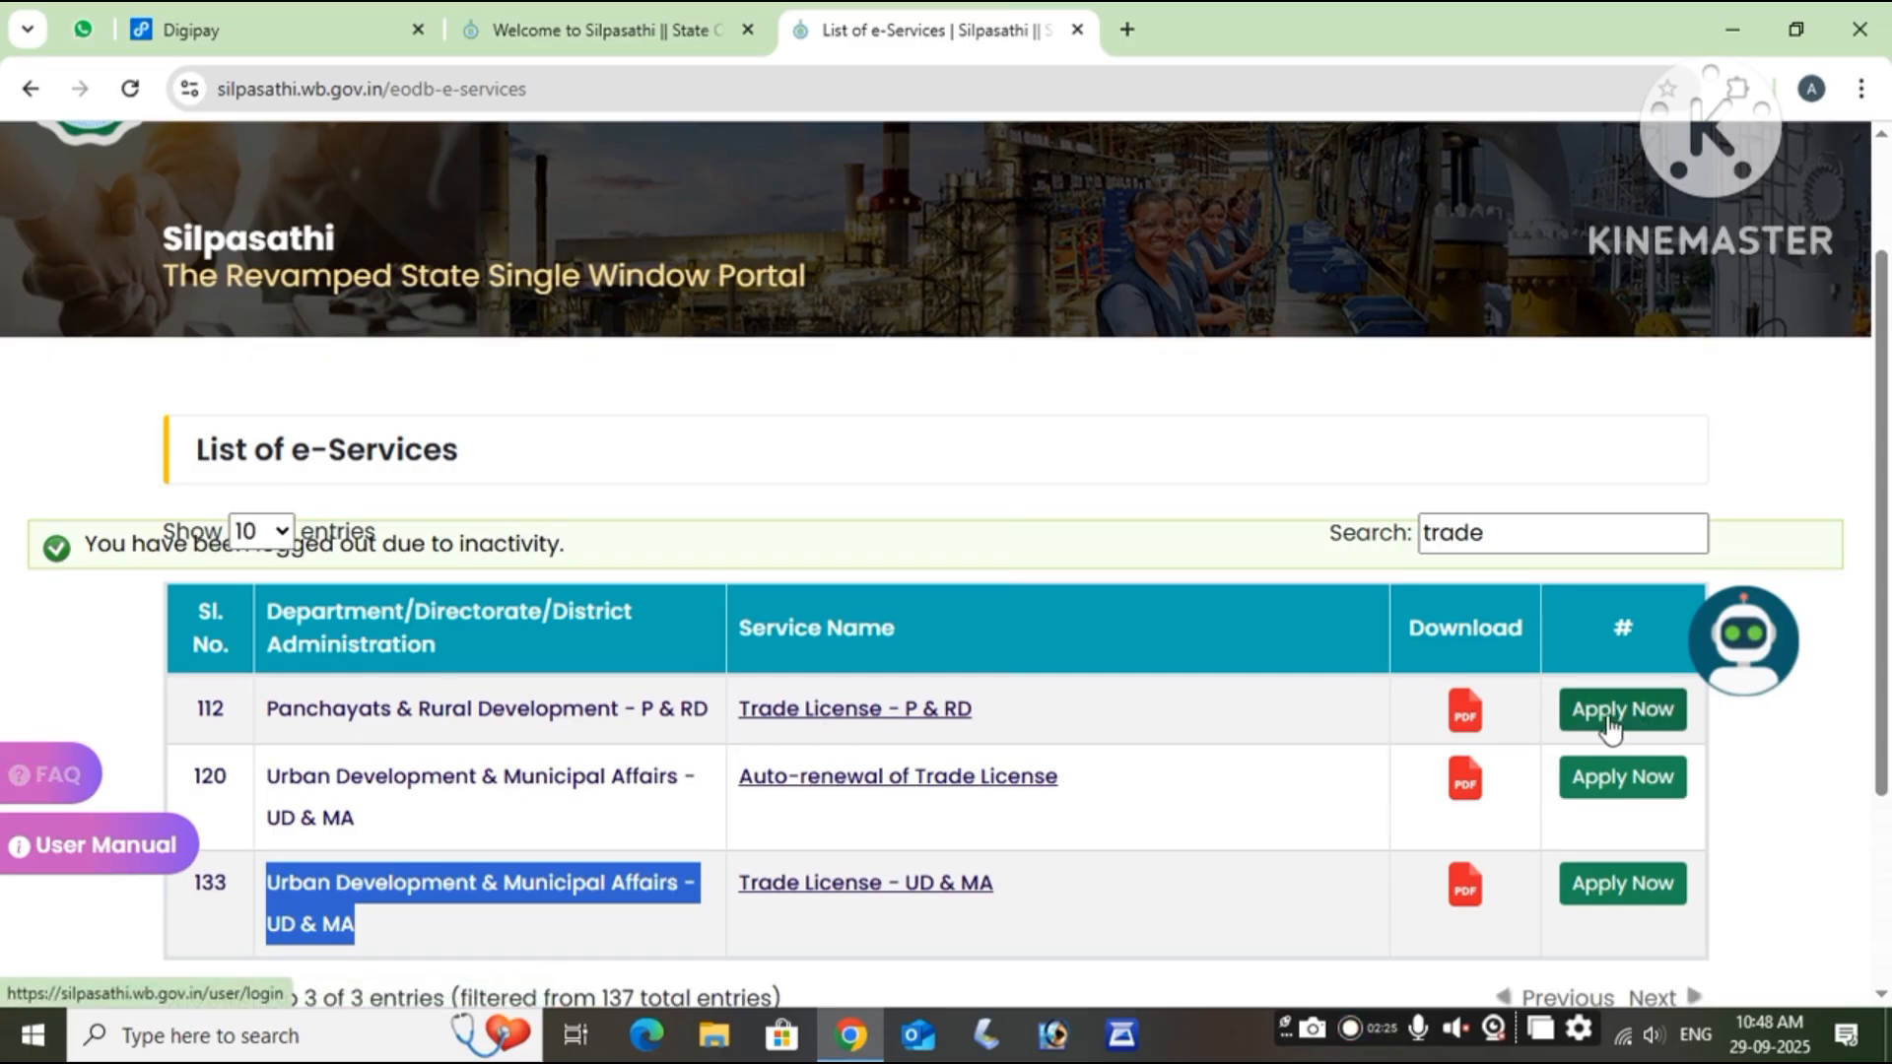
# Step: Apply for Trade License - P & RD and choose 'Sign in with your OTP' on the login page
pyautogui.click(1641, 714)
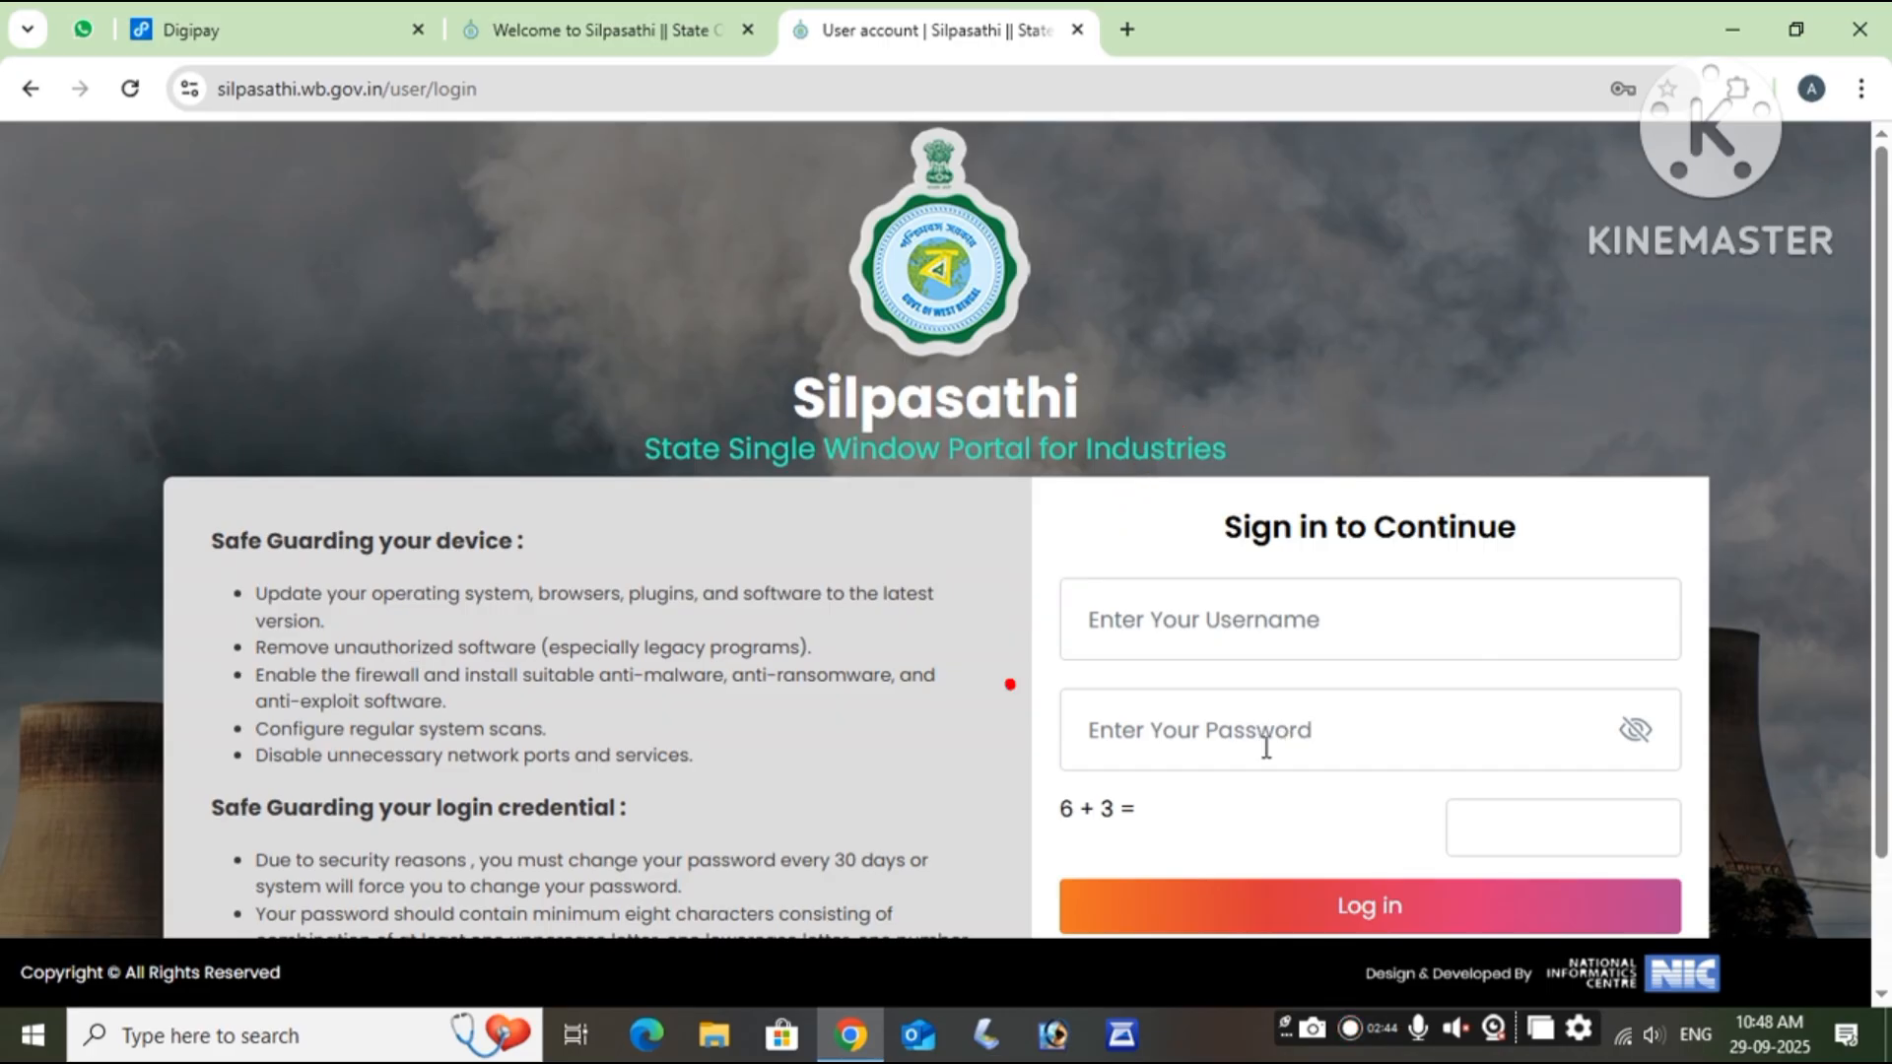
pyautogui.moveTo(1042, 810); pyautogui.dragTo(1154, 816)
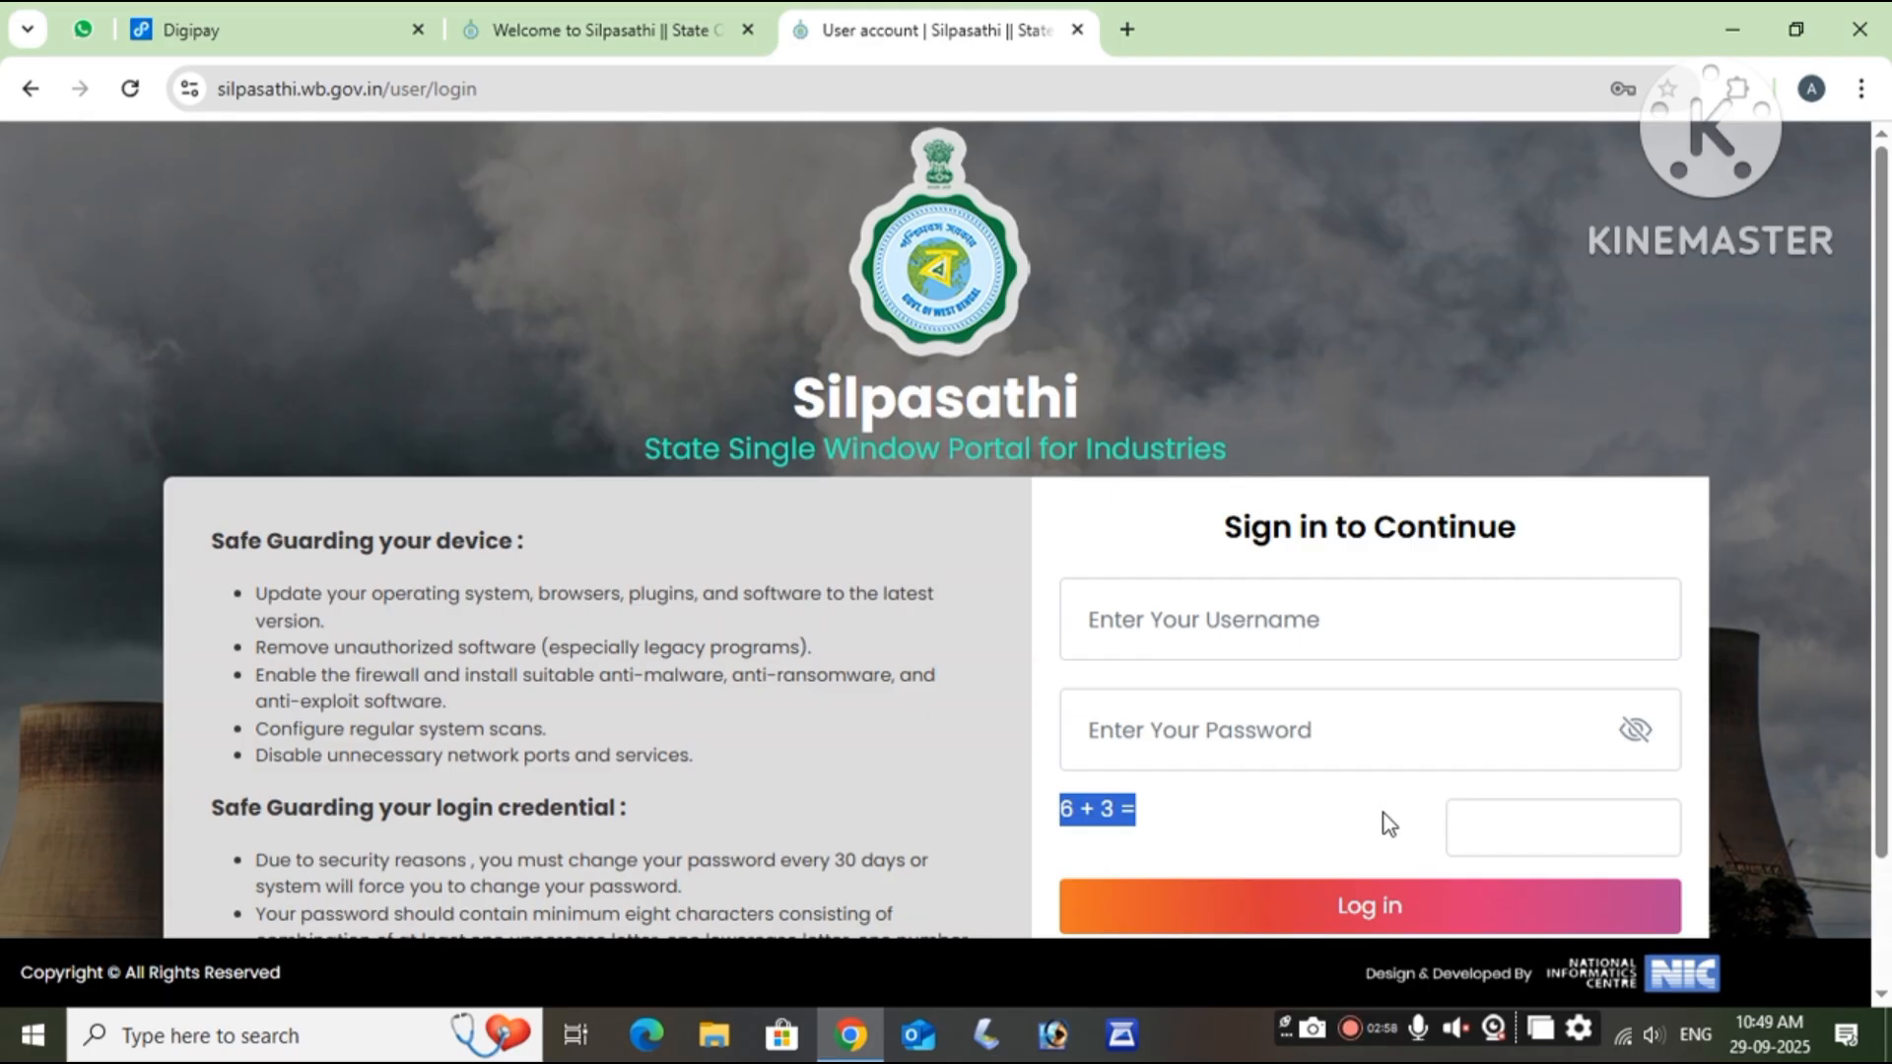
pyautogui.scroll(-2, 1389, 822)
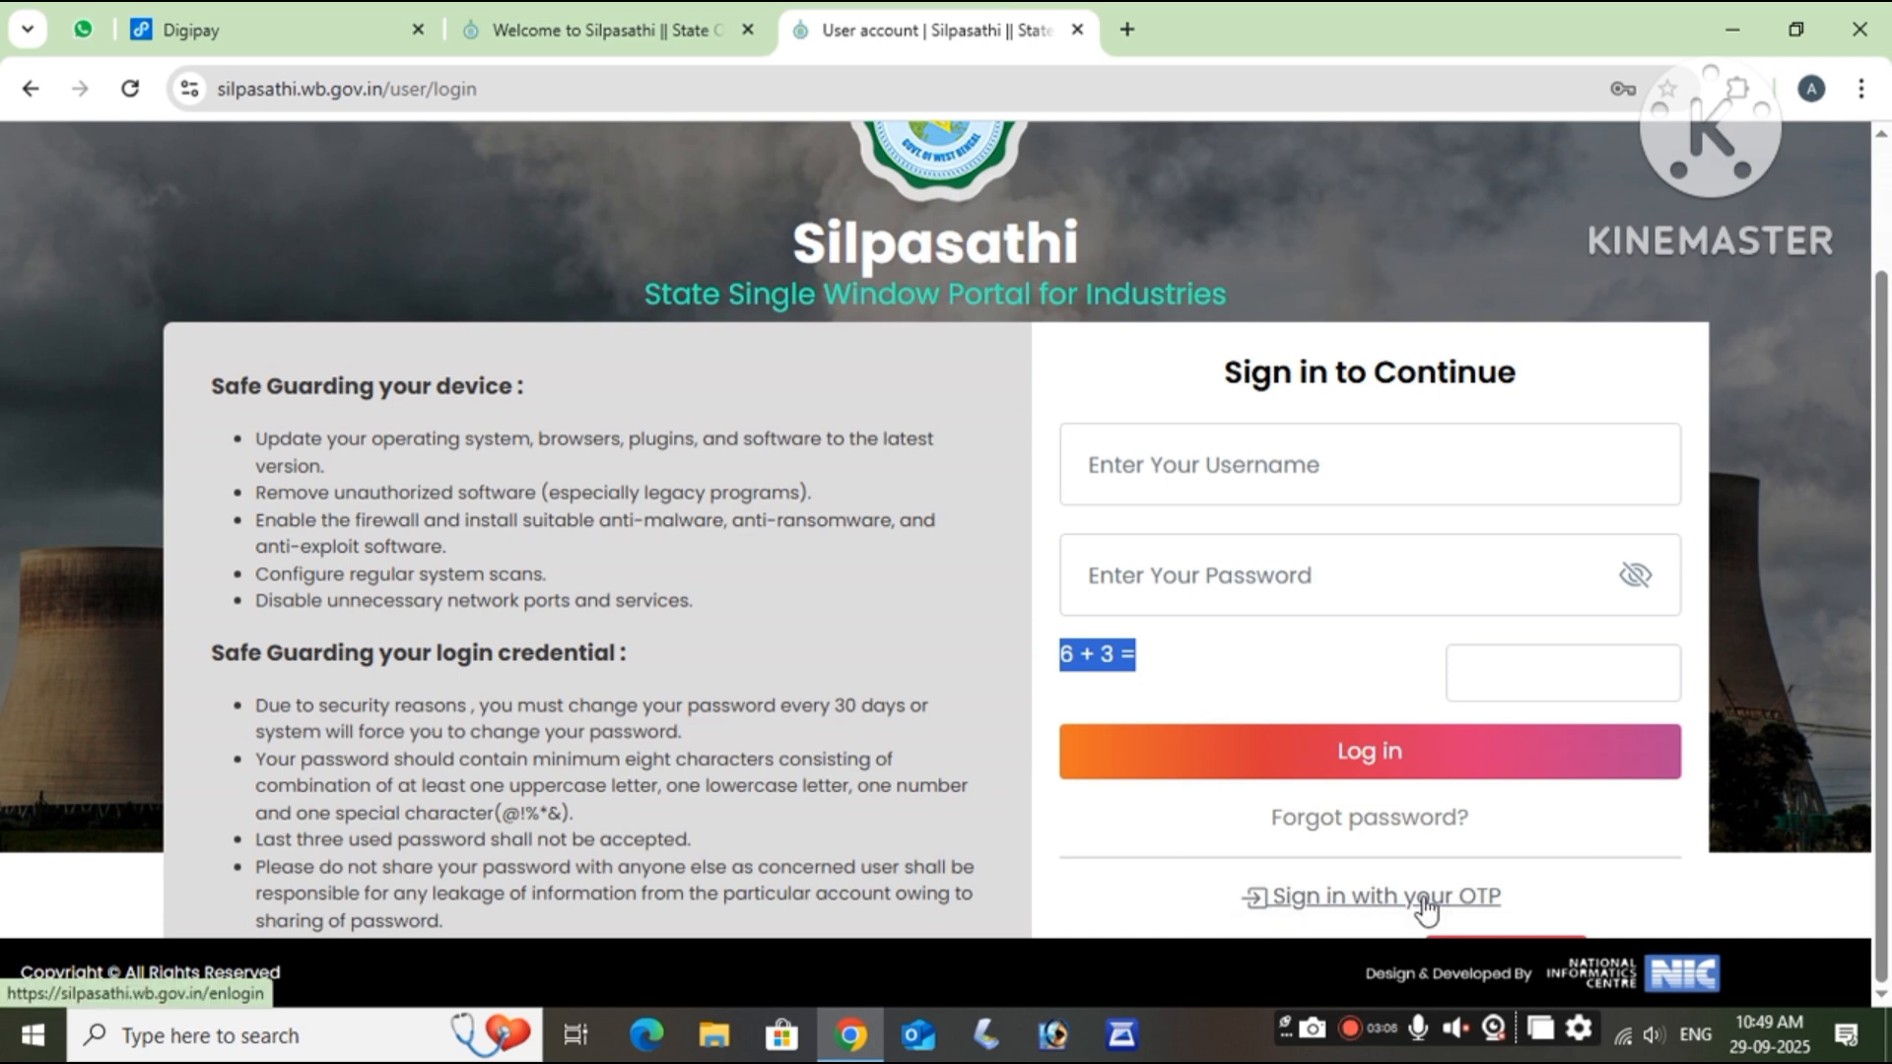
pyautogui.click(1340, 899)
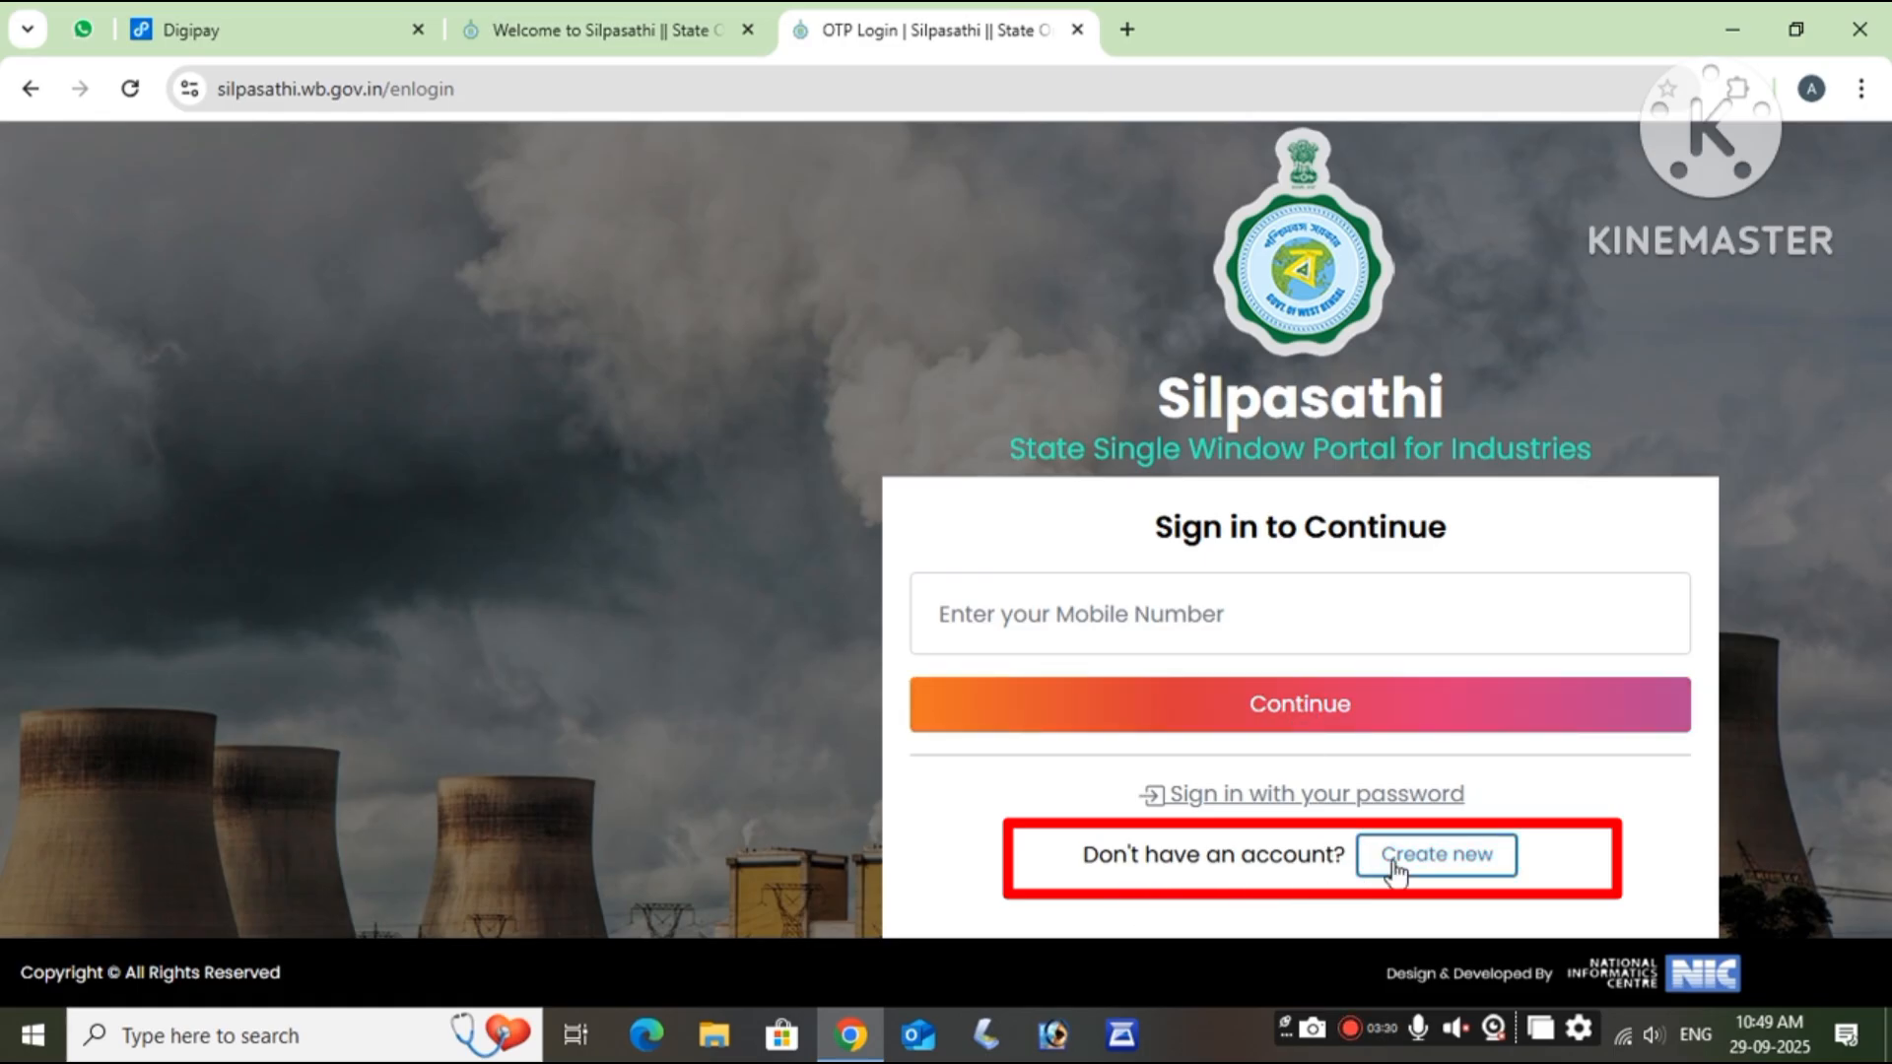
# Step: Check the Create new page, return, and request an OTP for the registered mobile number
pyautogui.click(1448, 872)
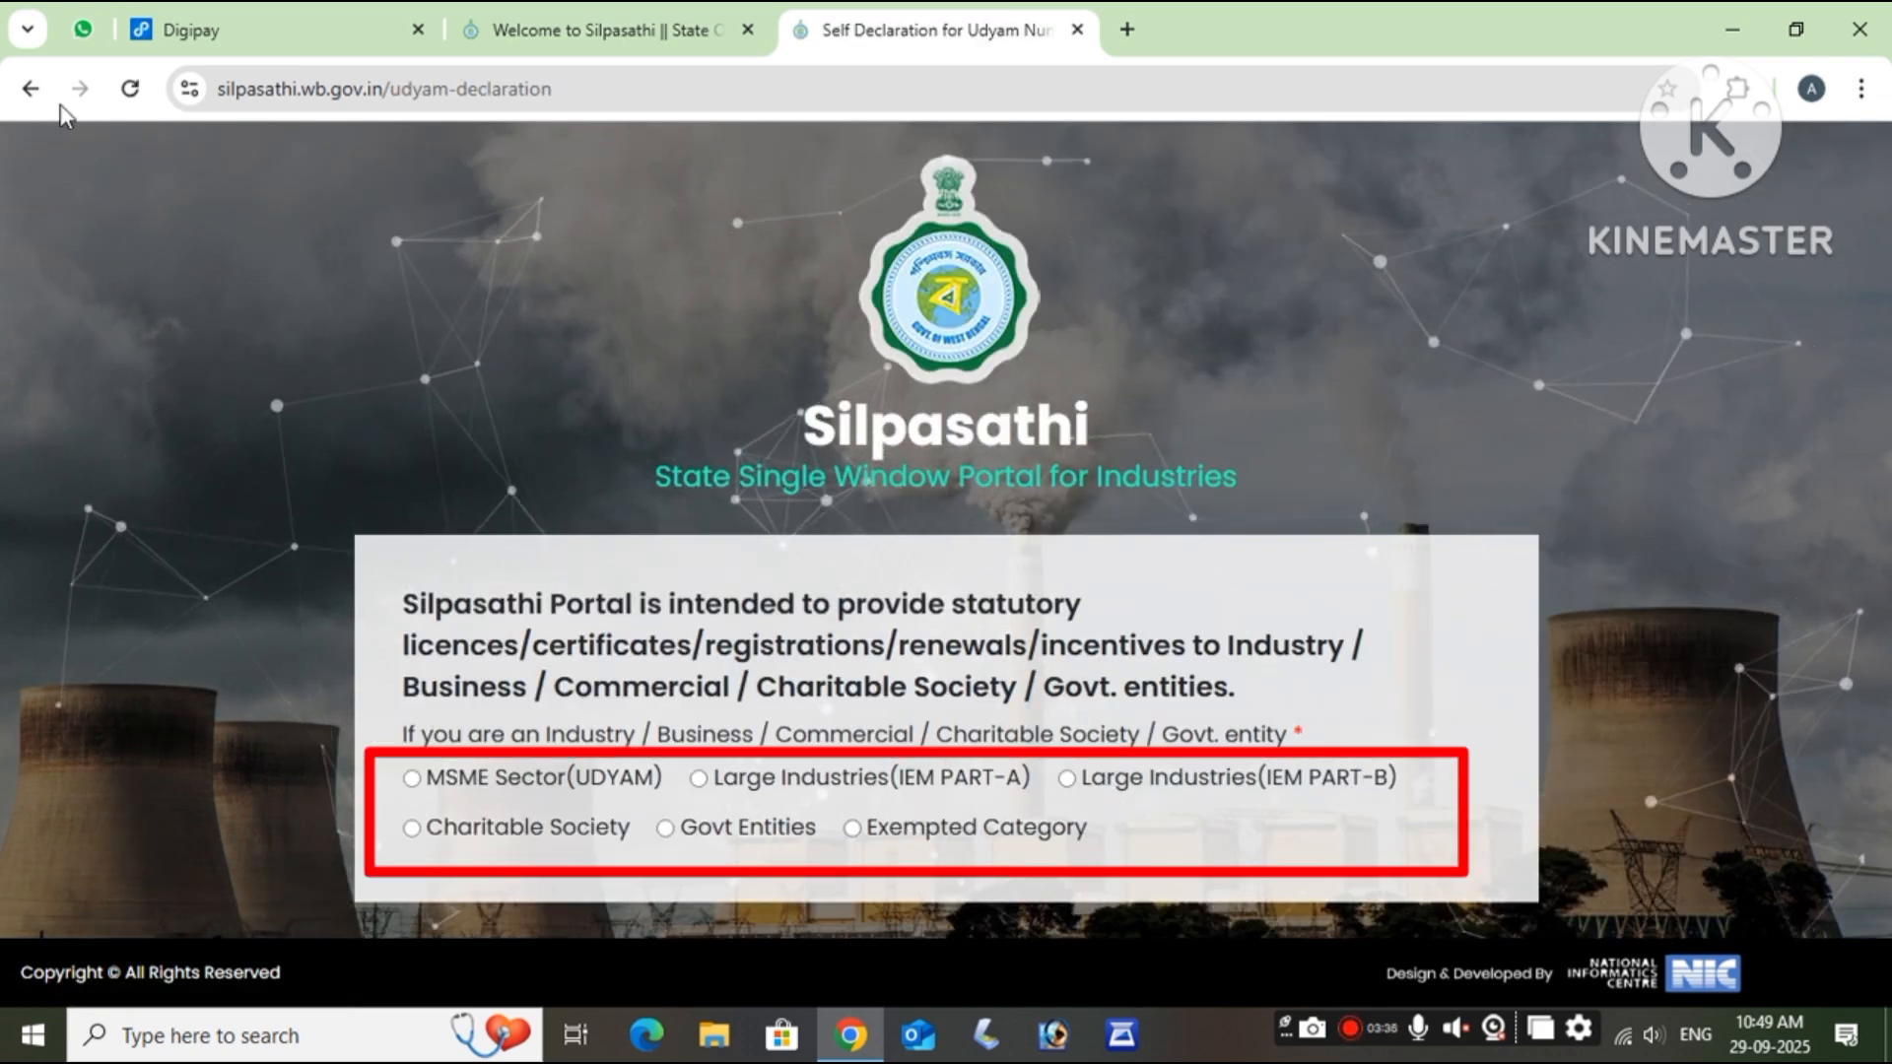
pyautogui.click(30, 89)
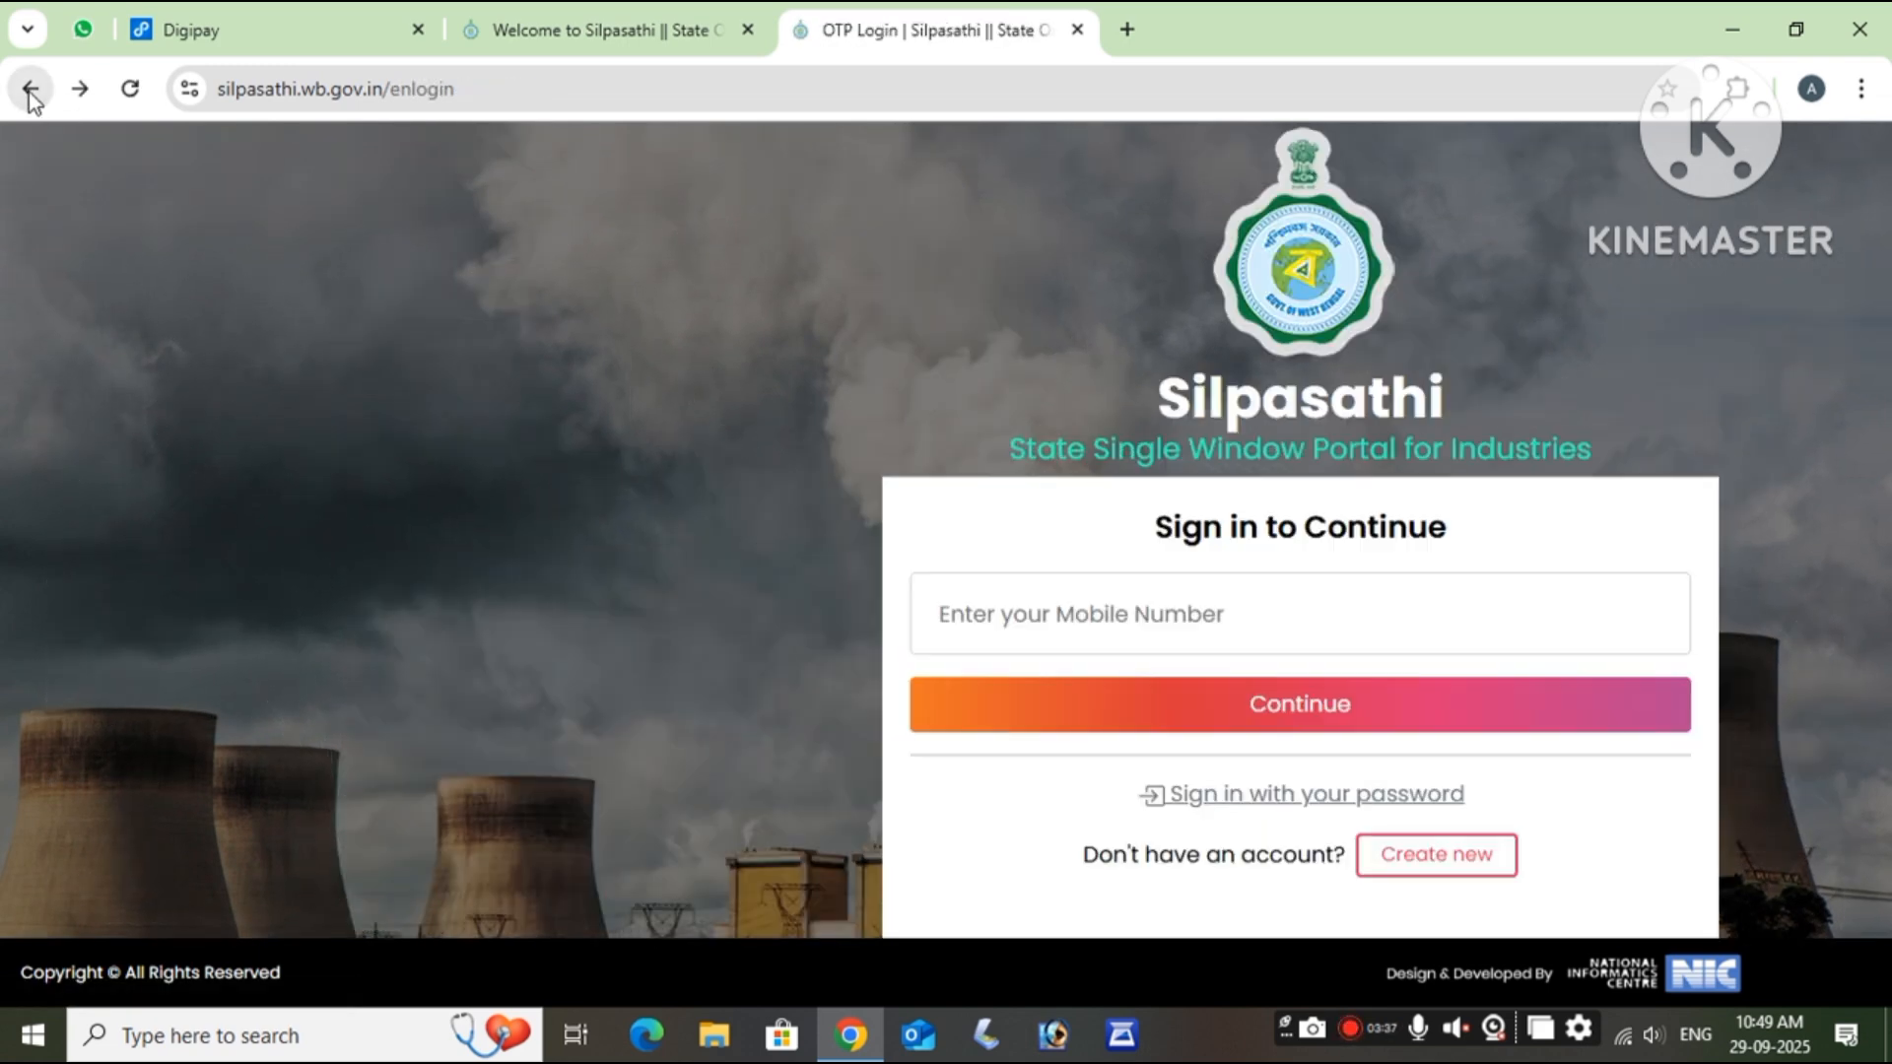
pyautogui.click(1341, 626)
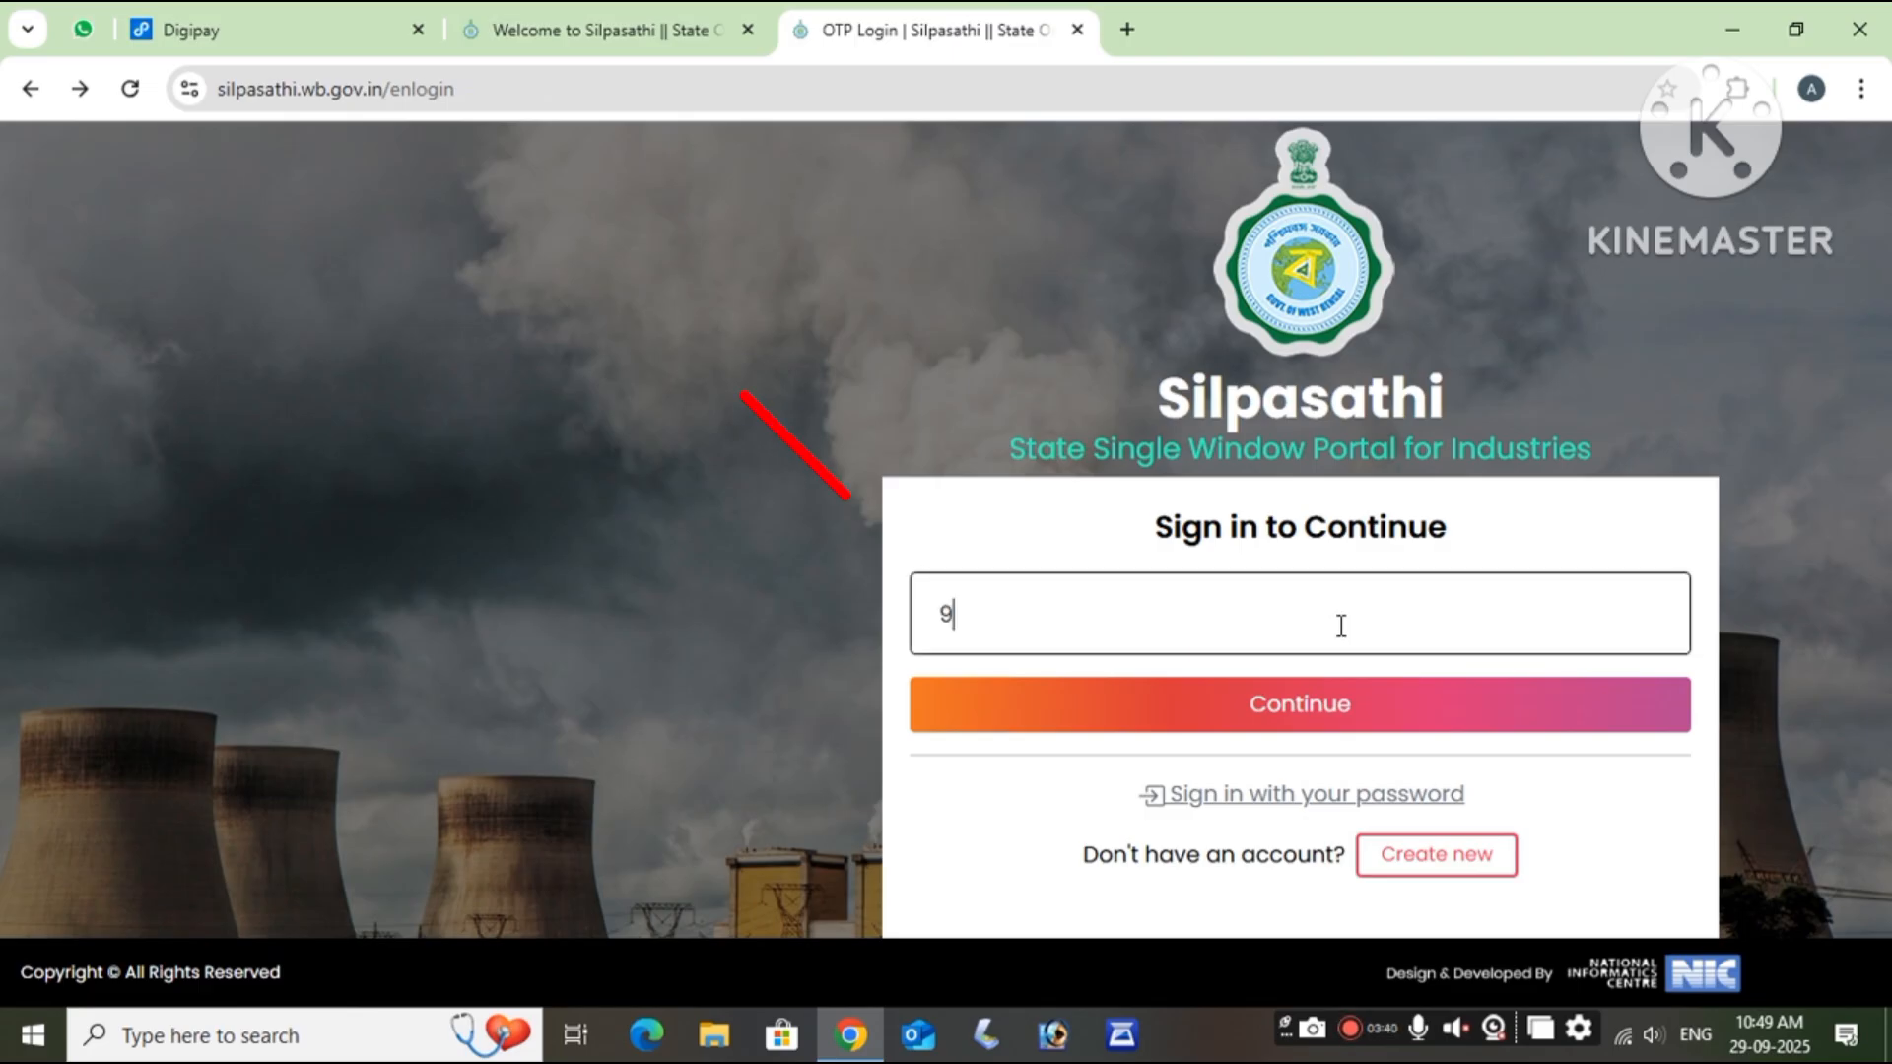
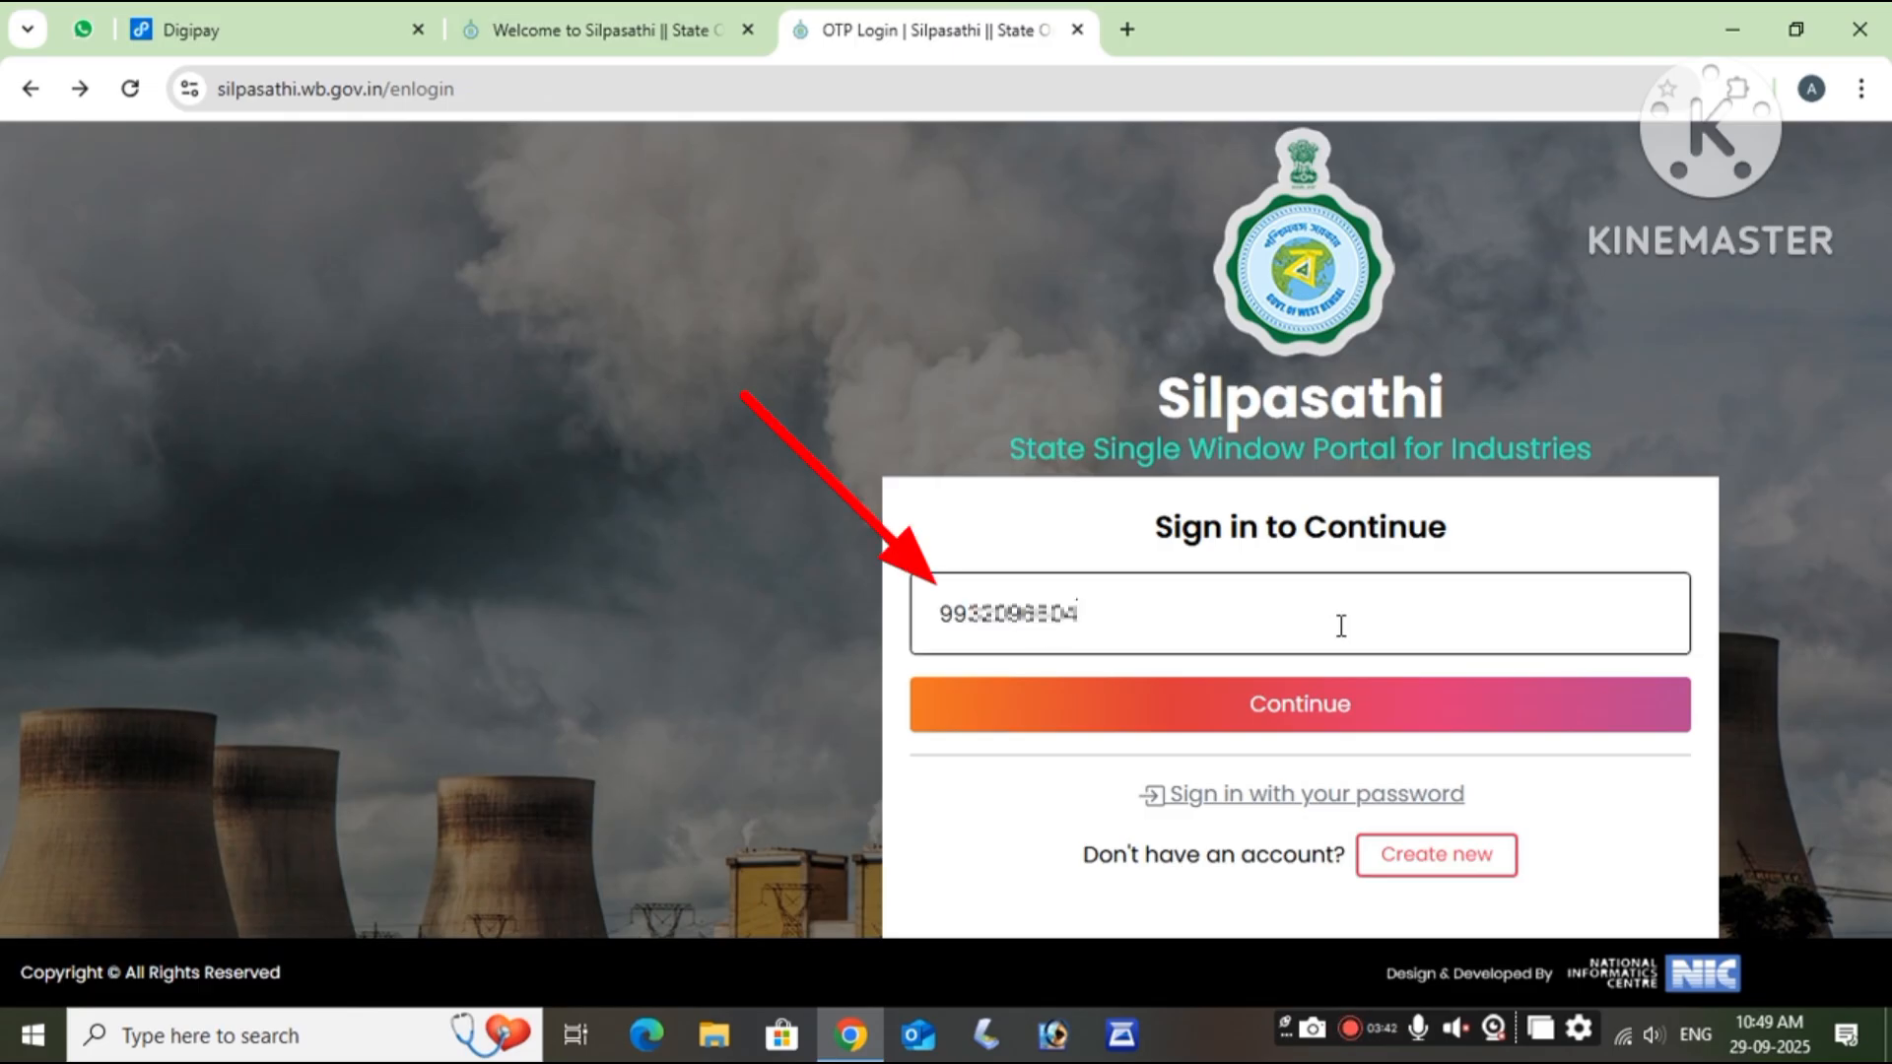
pyautogui.click(1325, 702)
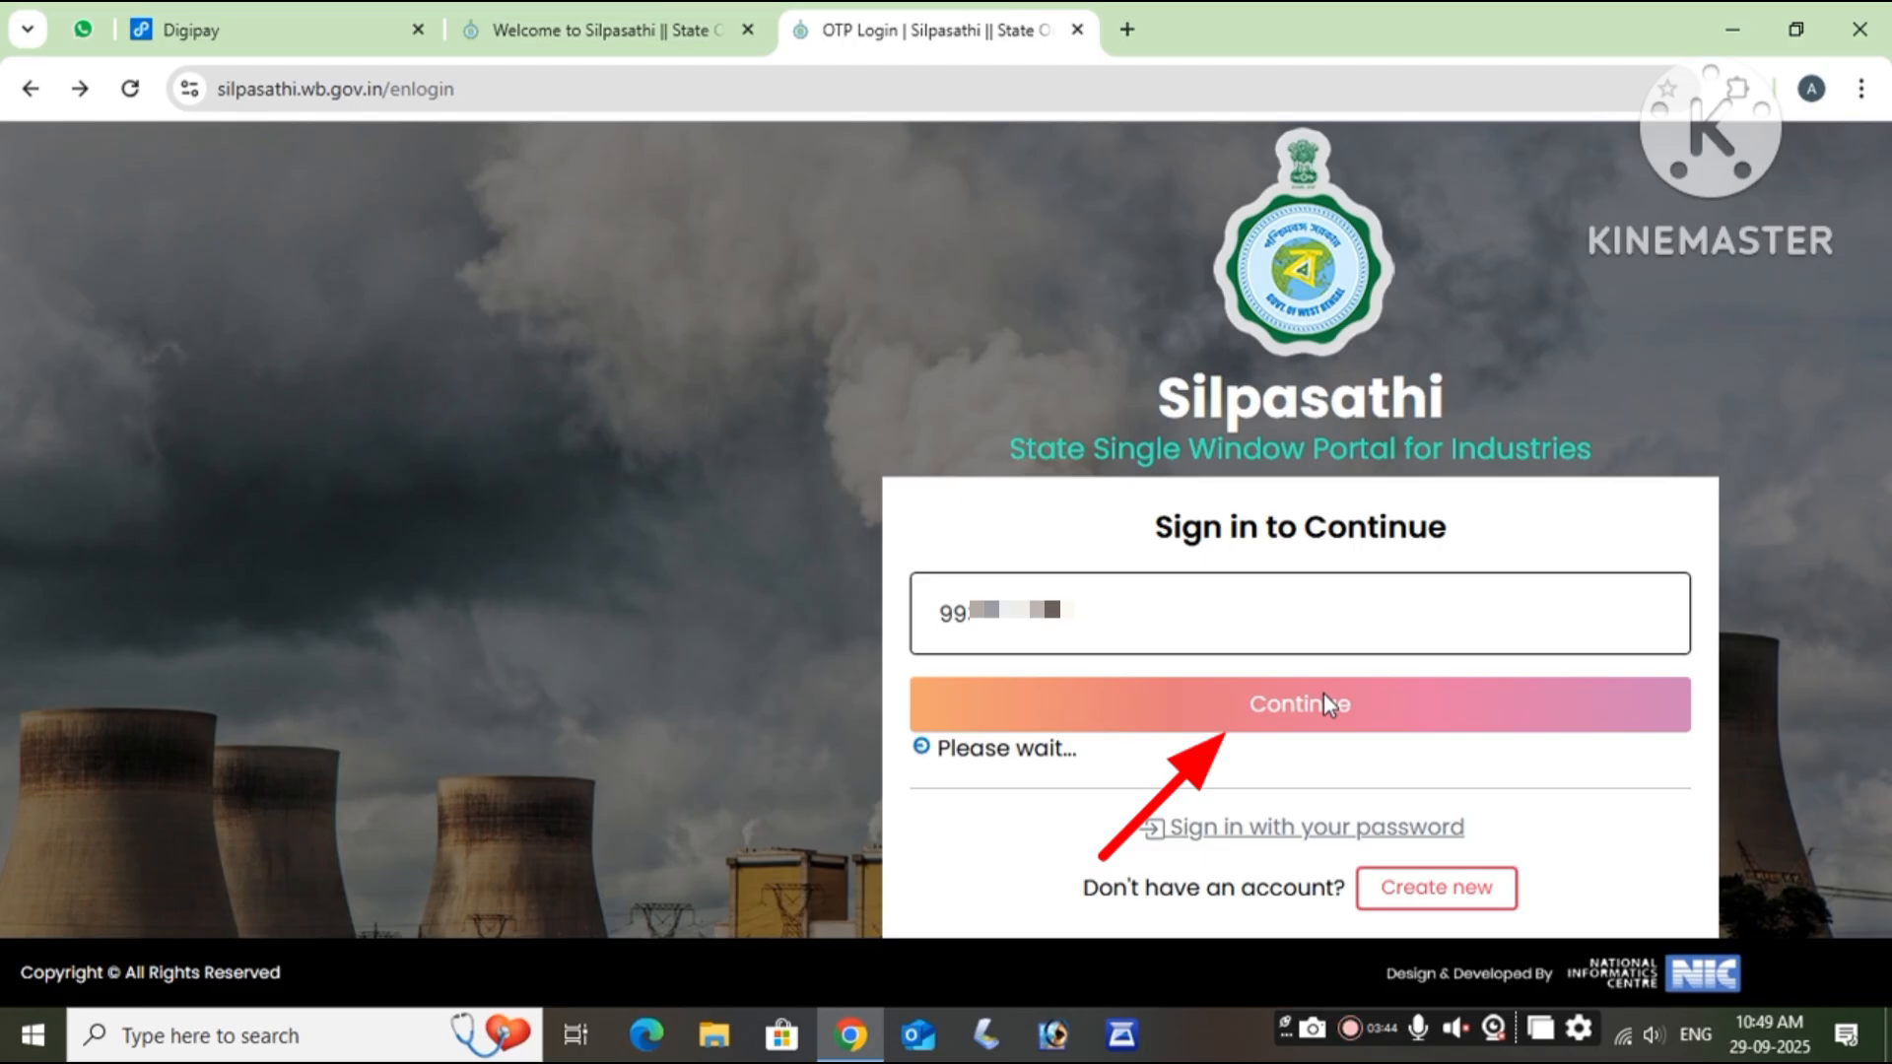
# Step: Enter the received 6-digit OTP and log in
pyautogui.click(892, 709)
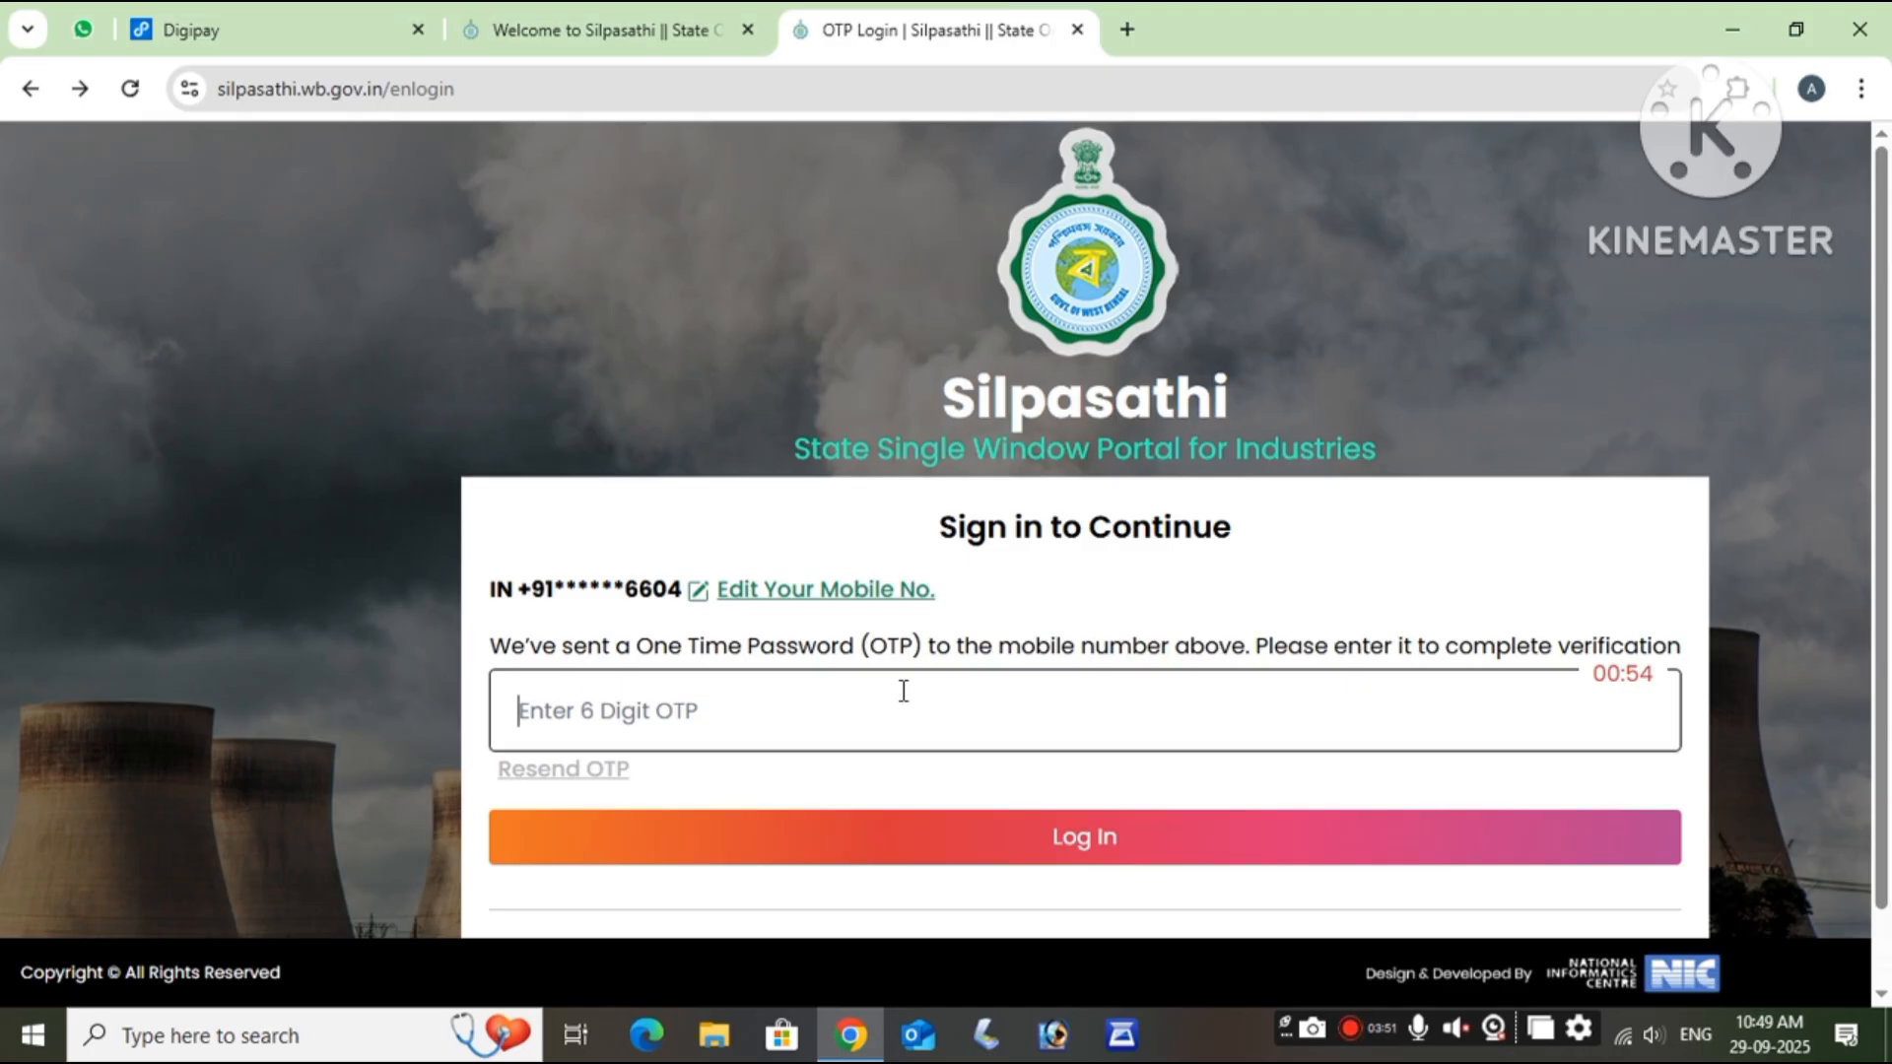
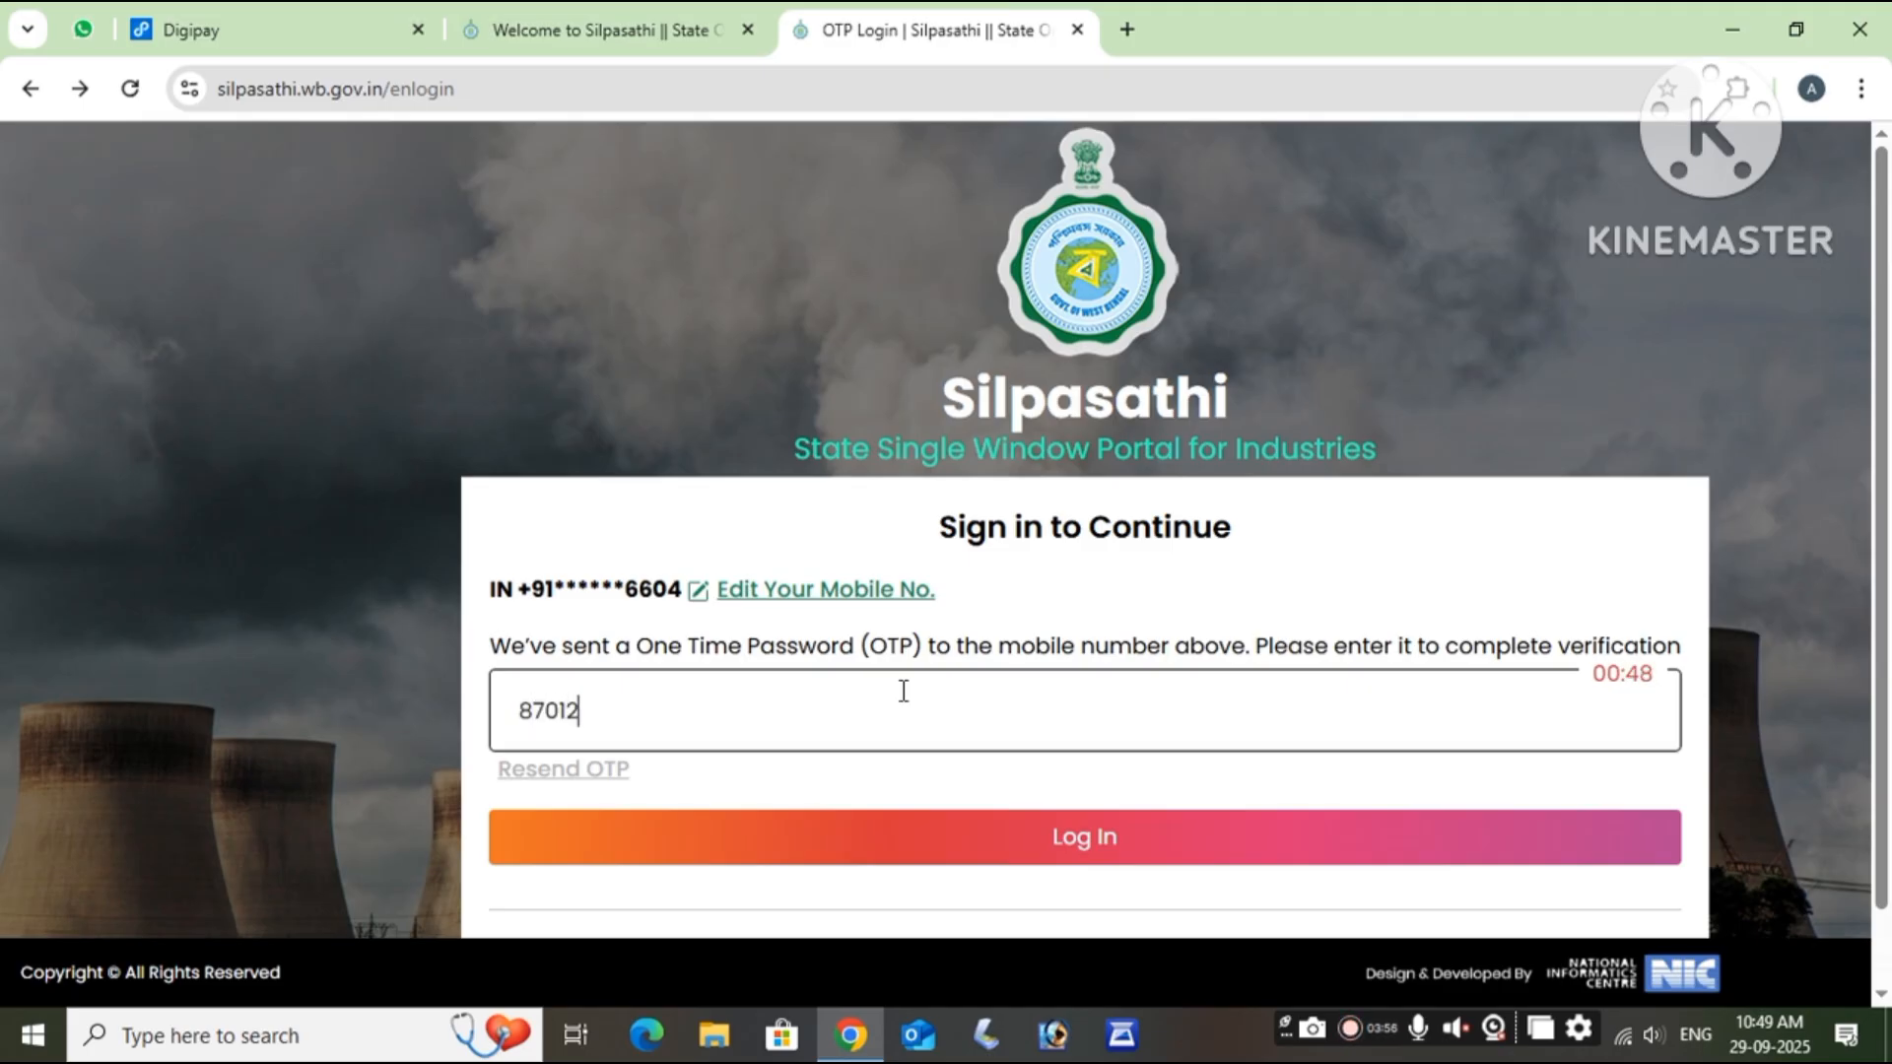
pyautogui.click(1017, 837)
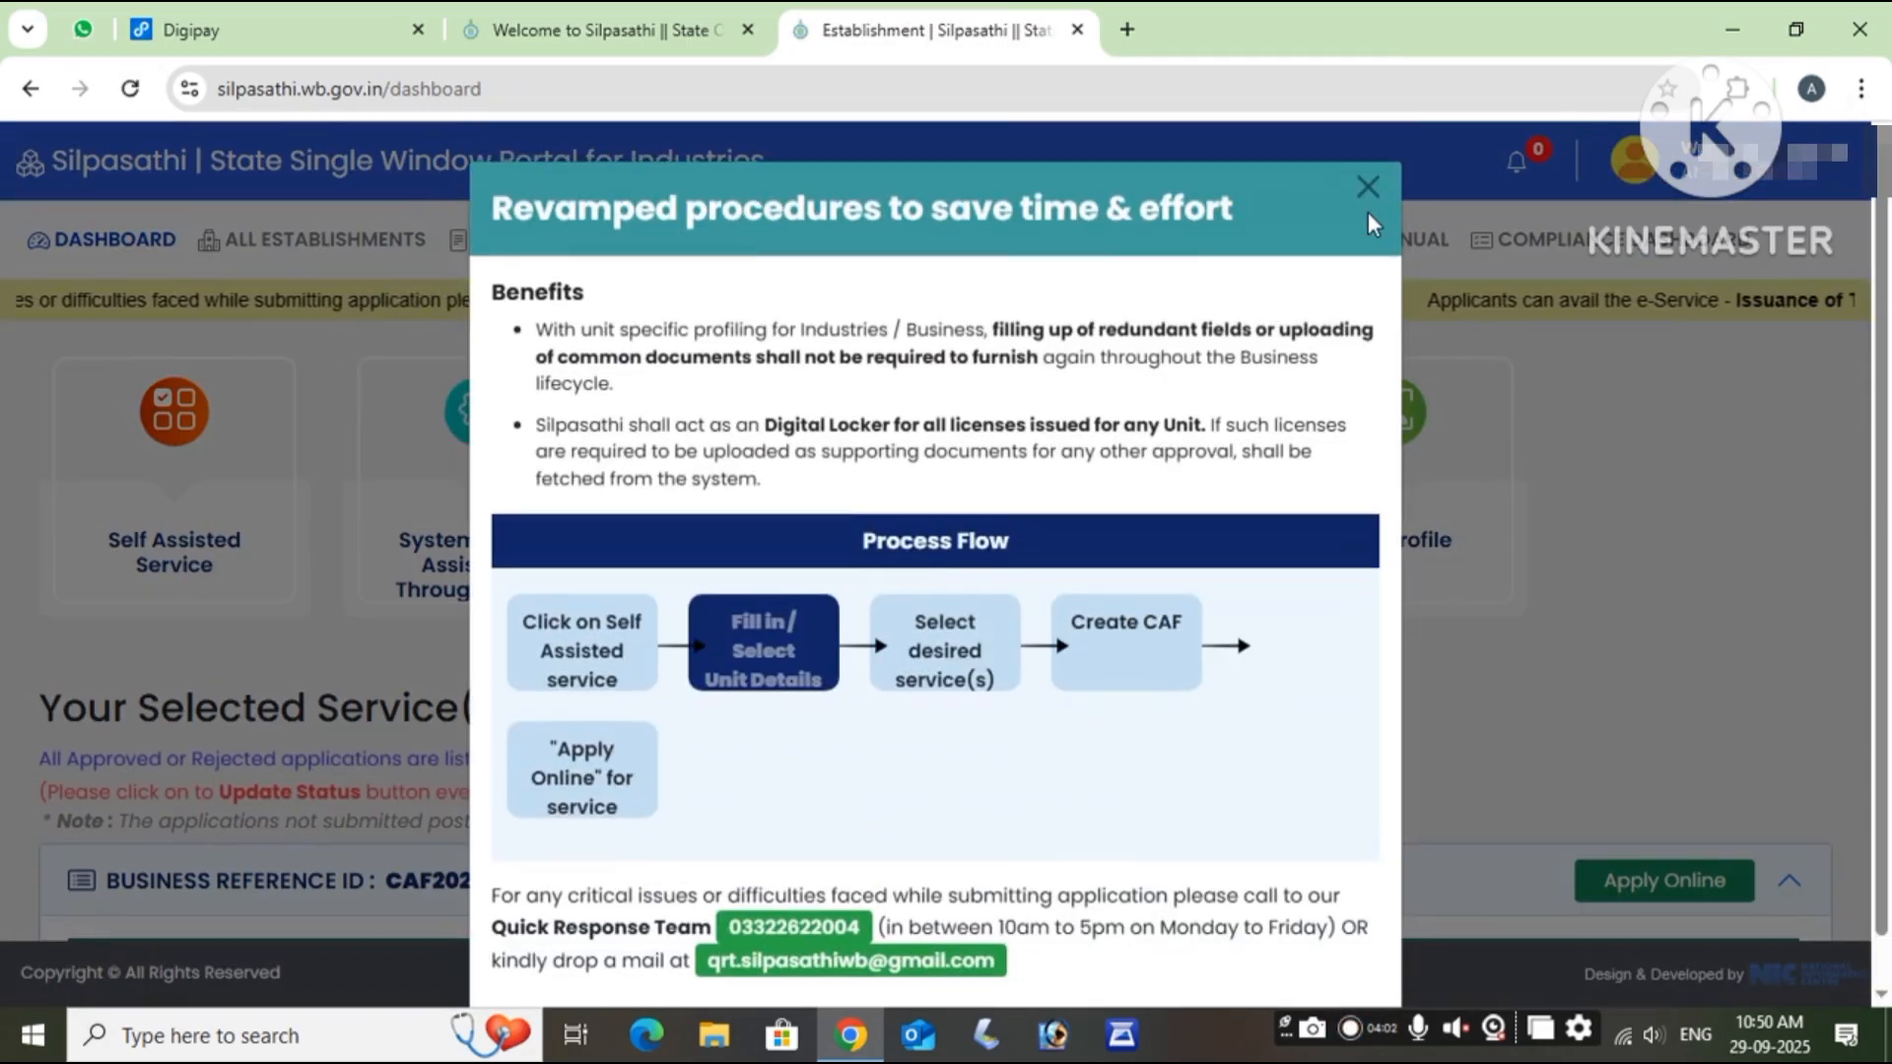
# Step: Dismiss the notice and choose Apply Online for the Trade License - P & RD business reference
pyautogui.click(1369, 187)
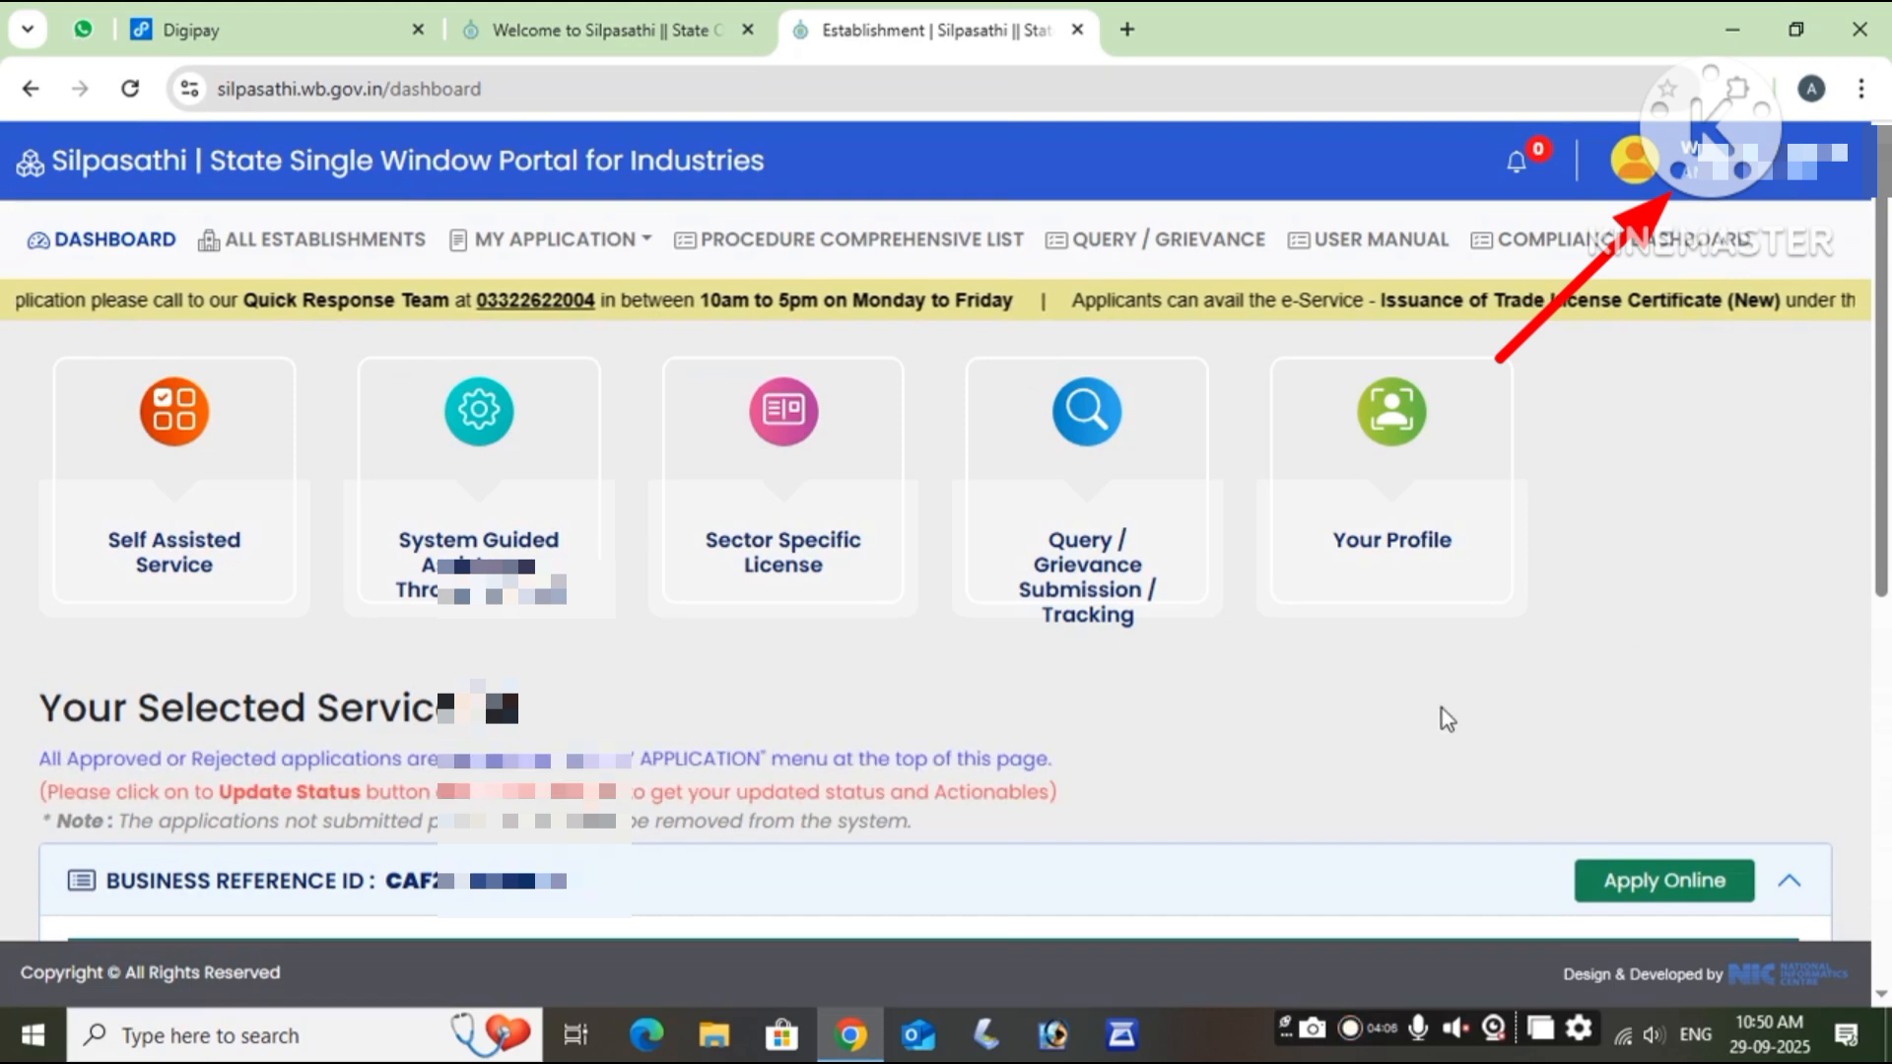
pyautogui.scroll(-4, 1423, 709)
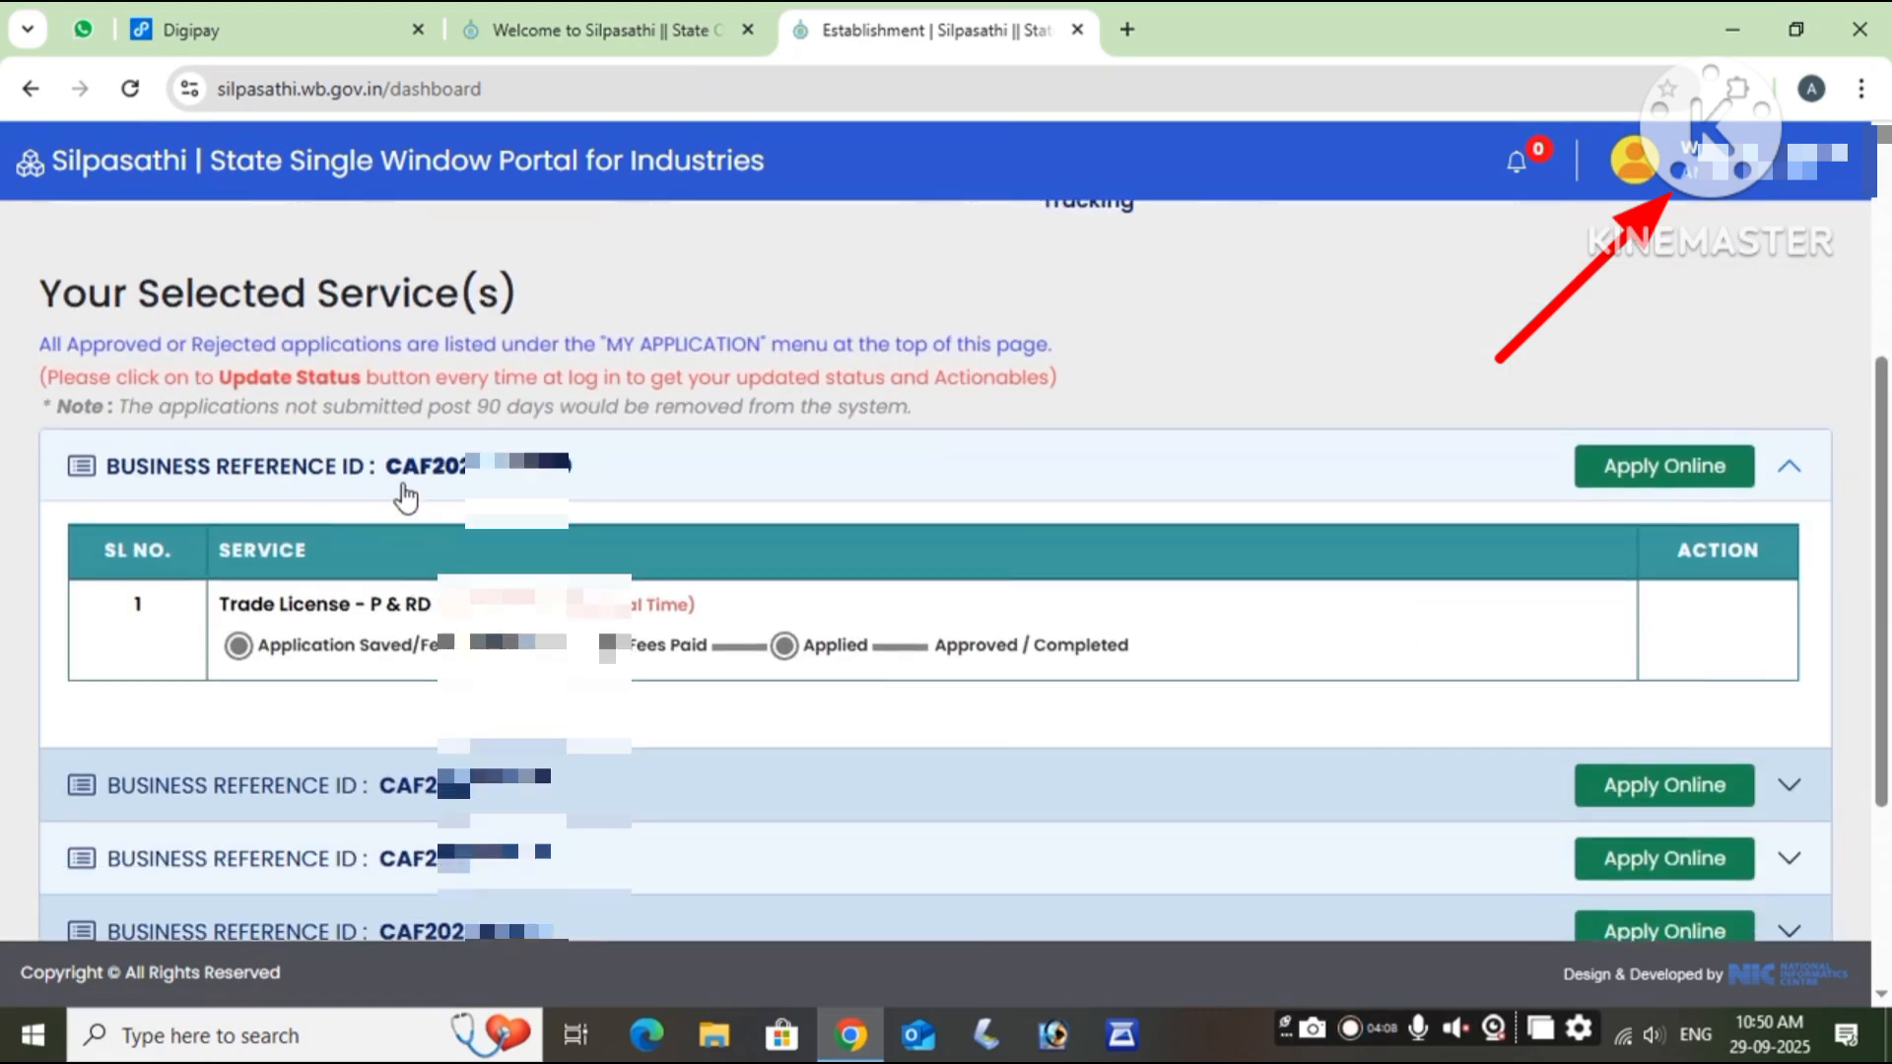
pyautogui.click(1706, 481)
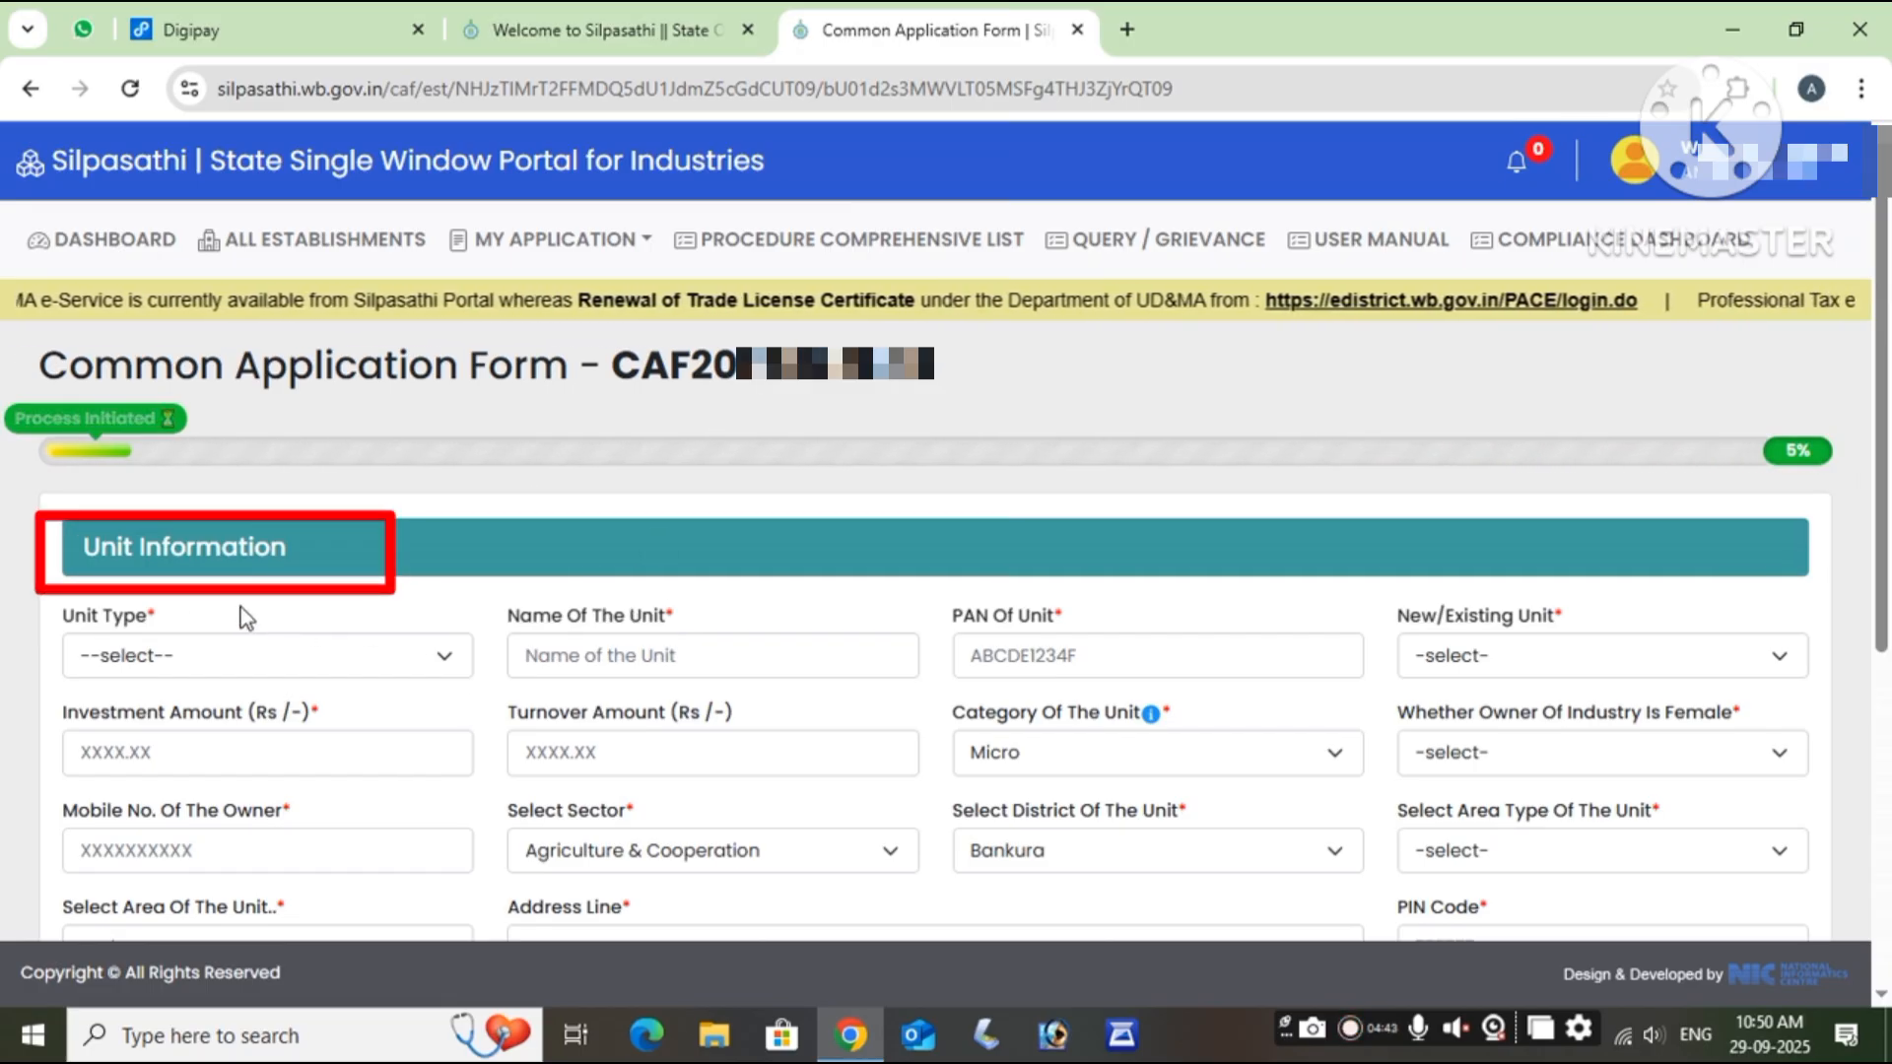
# Step: Set Unit Type to Individual and mark it as a New unit
pyautogui.click(203, 646)
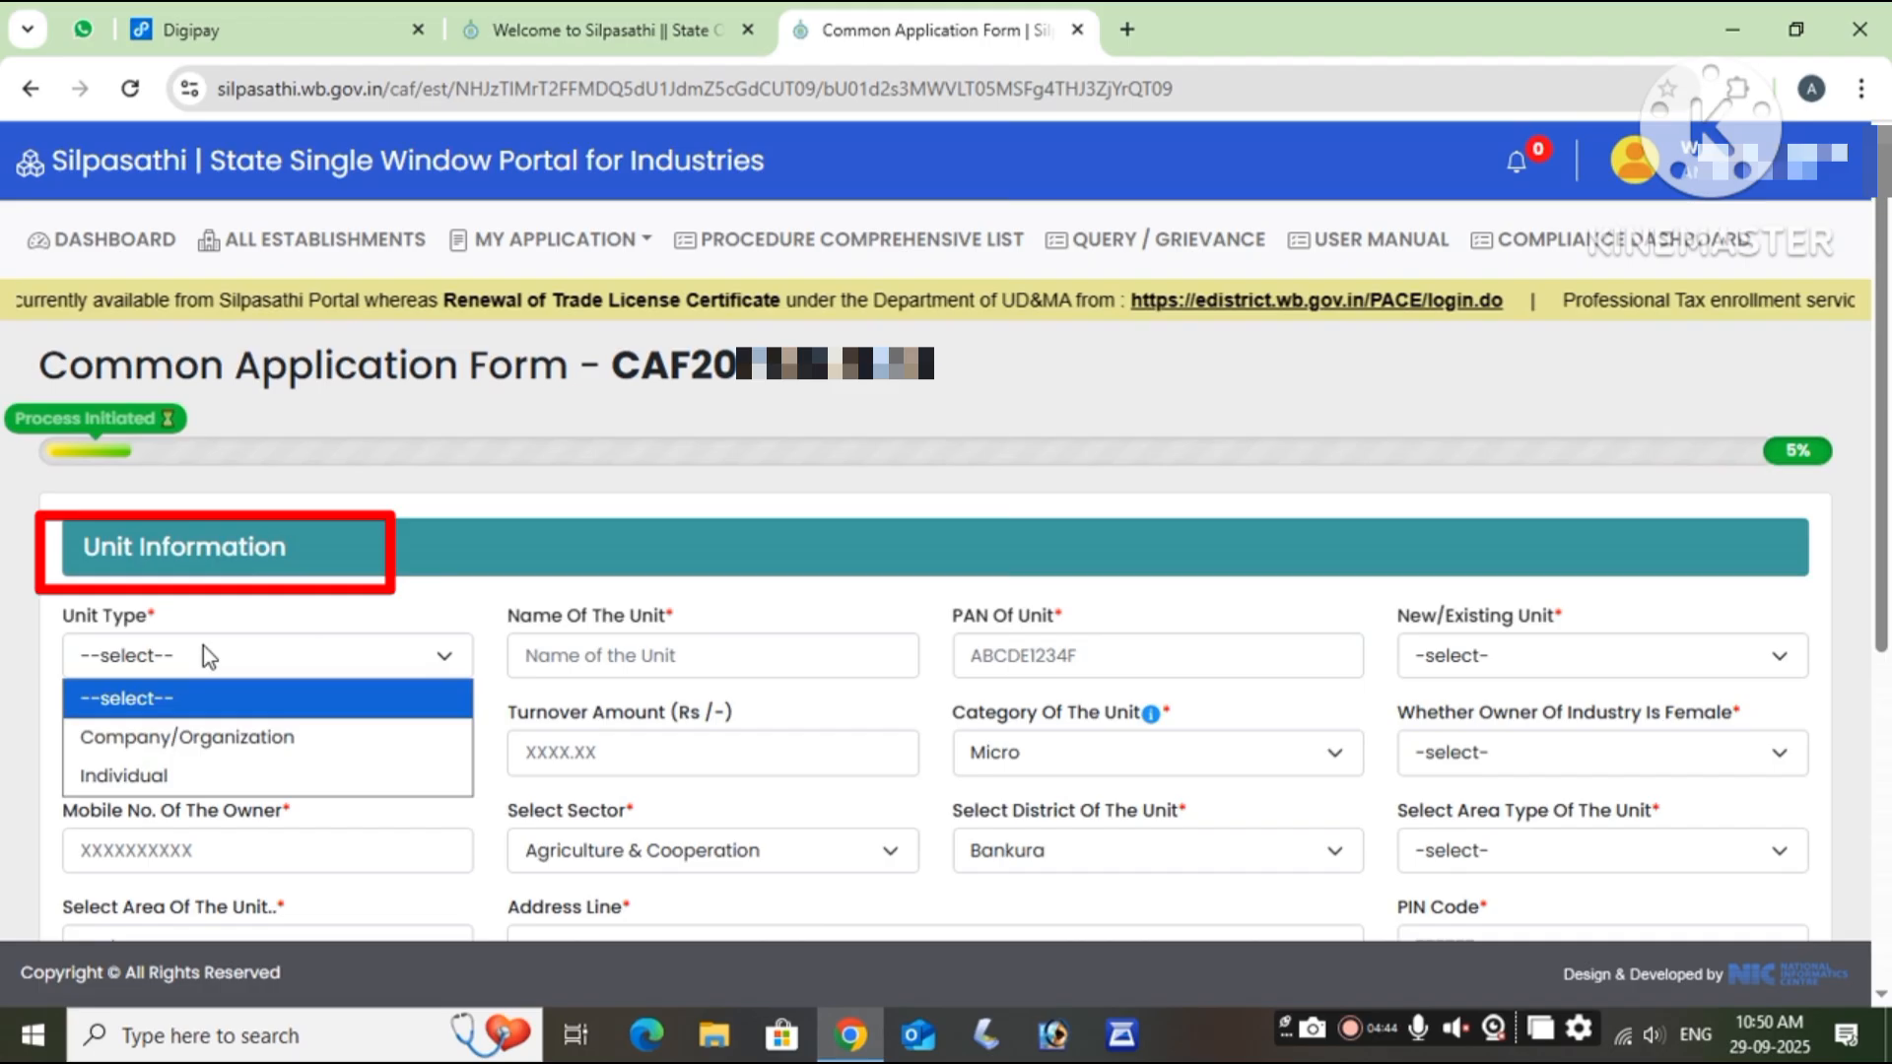
pyautogui.click(233, 775)
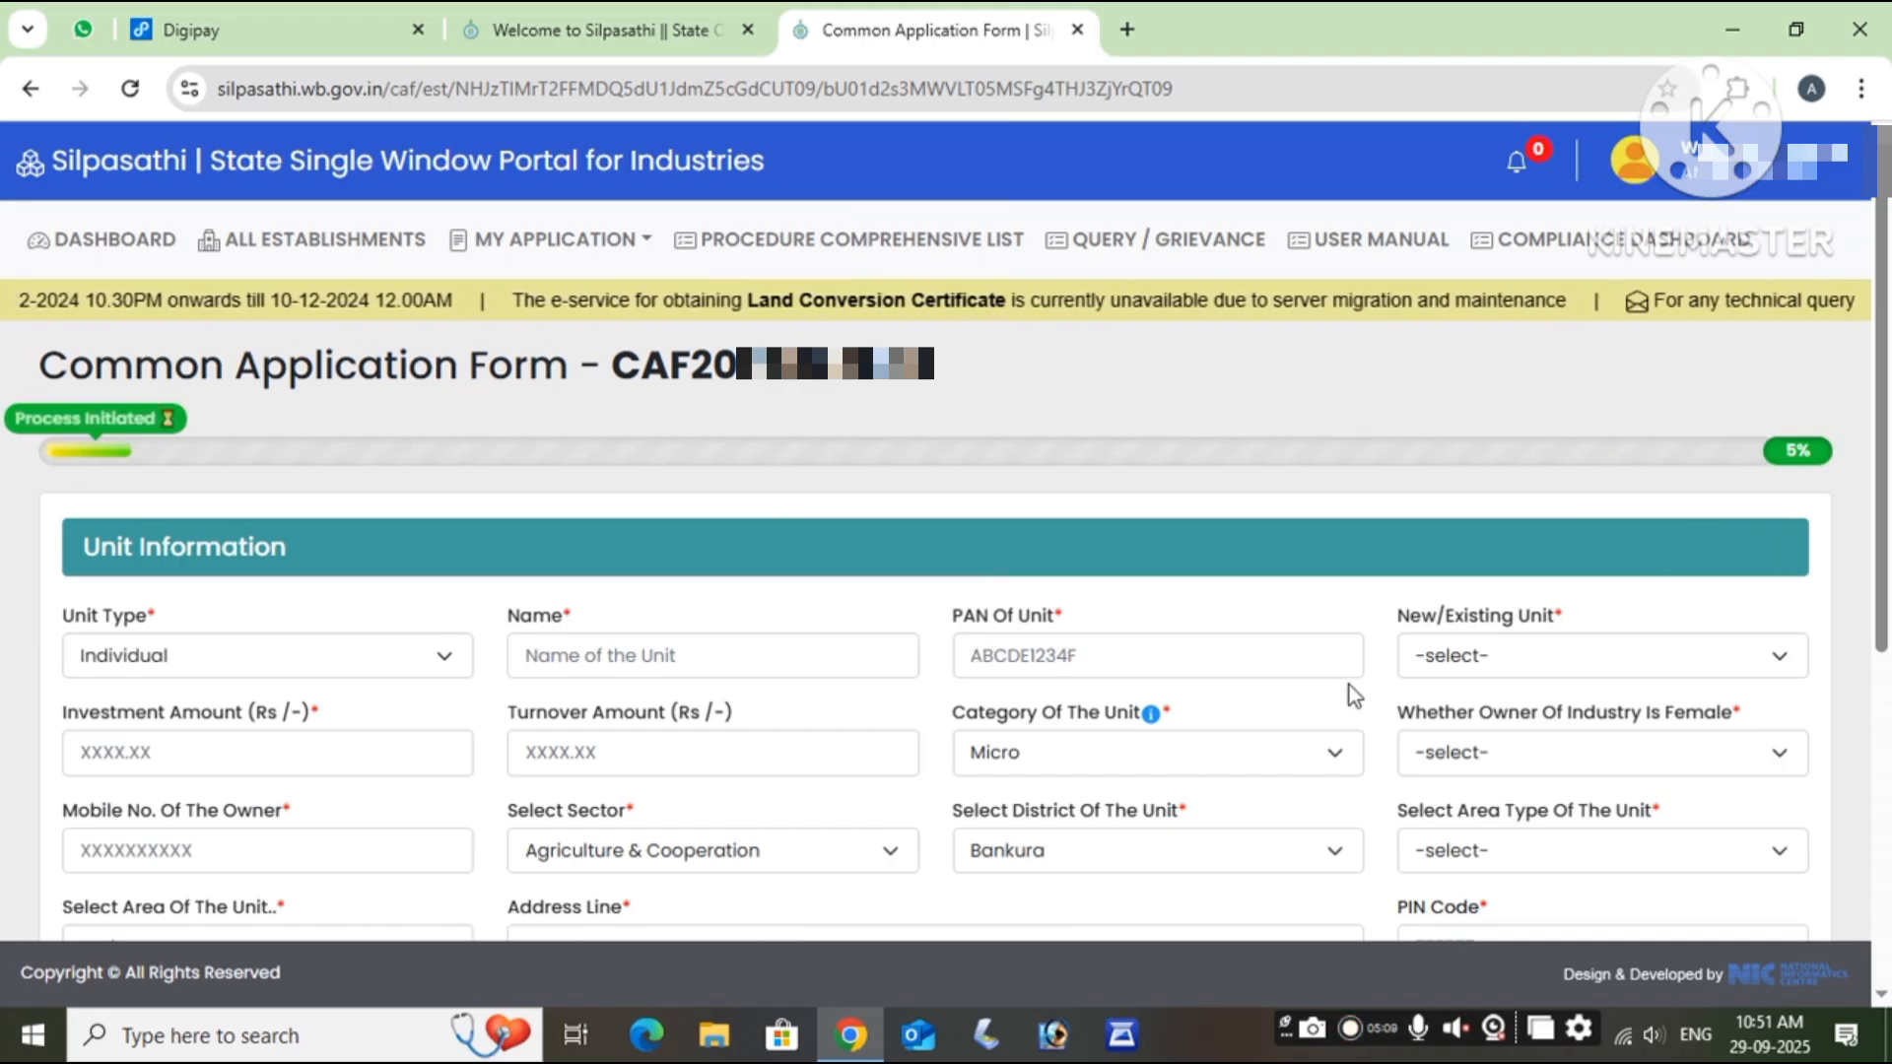
pyautogui.click(1520, 659)
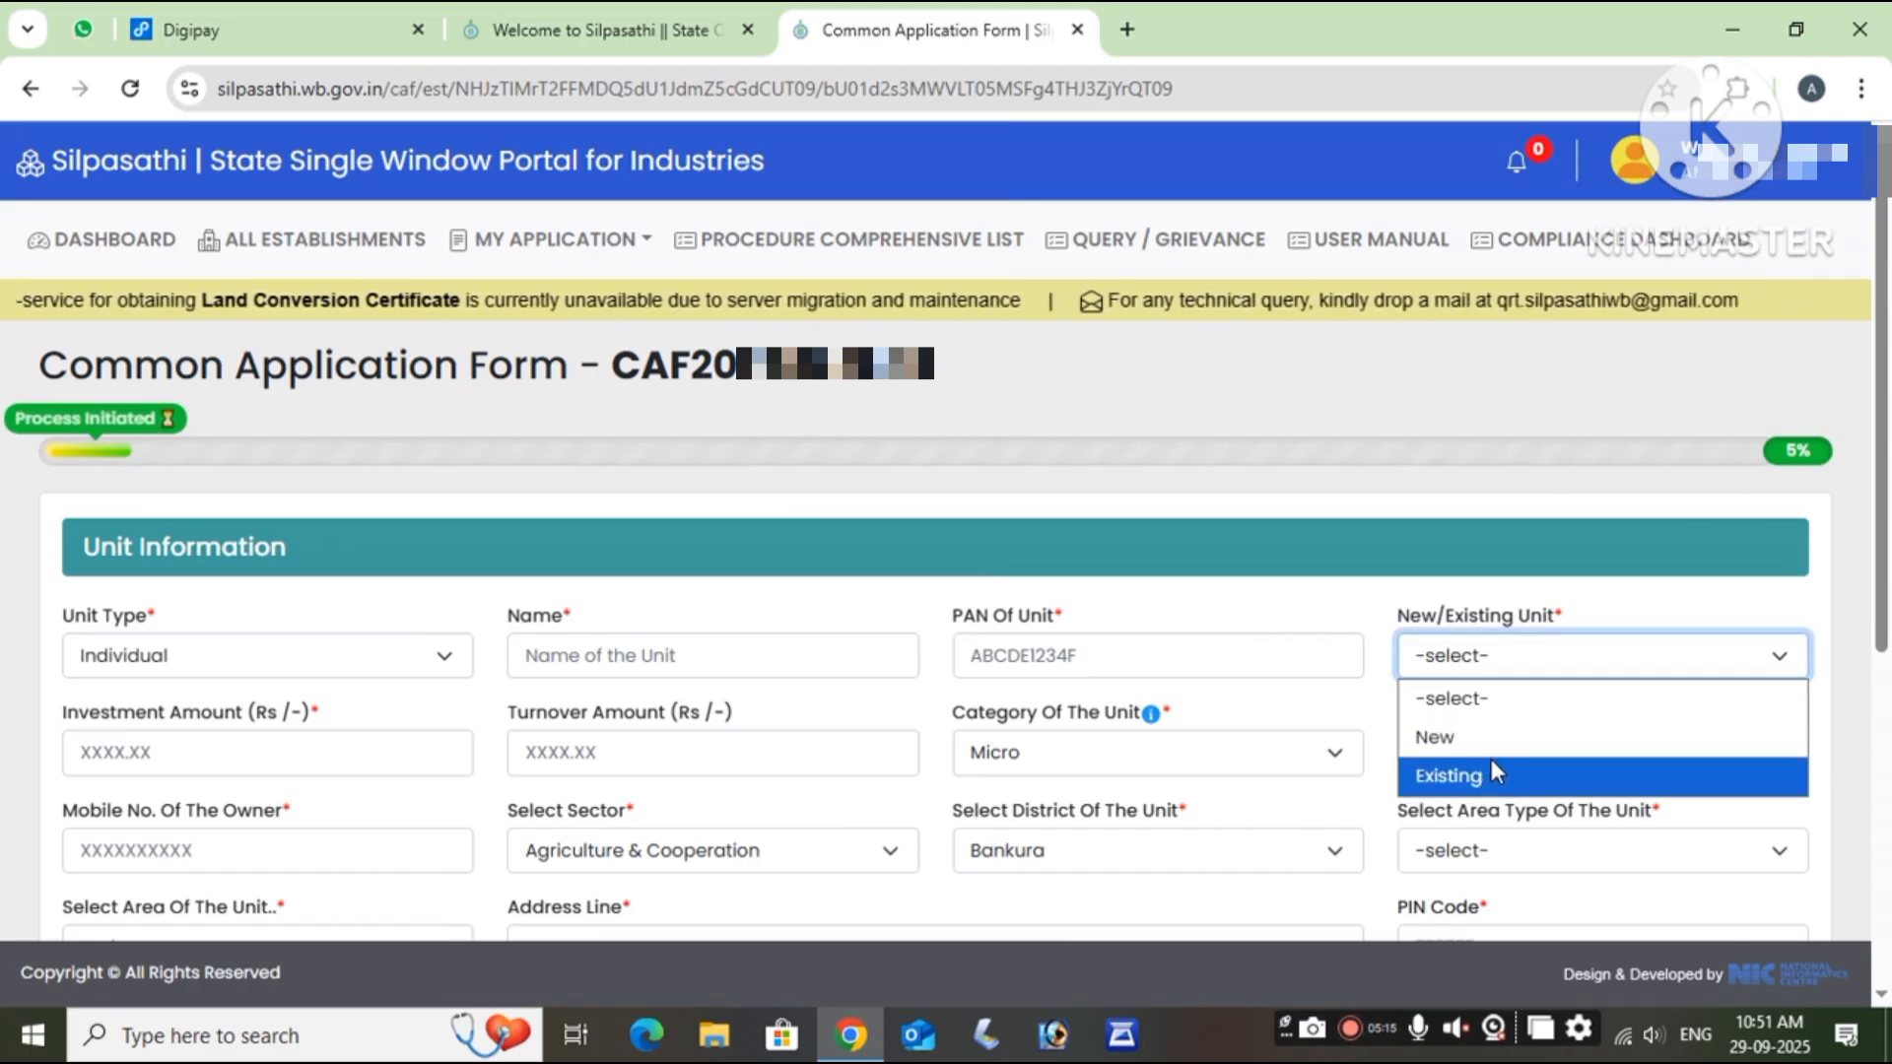
pyautogui.press('Up')
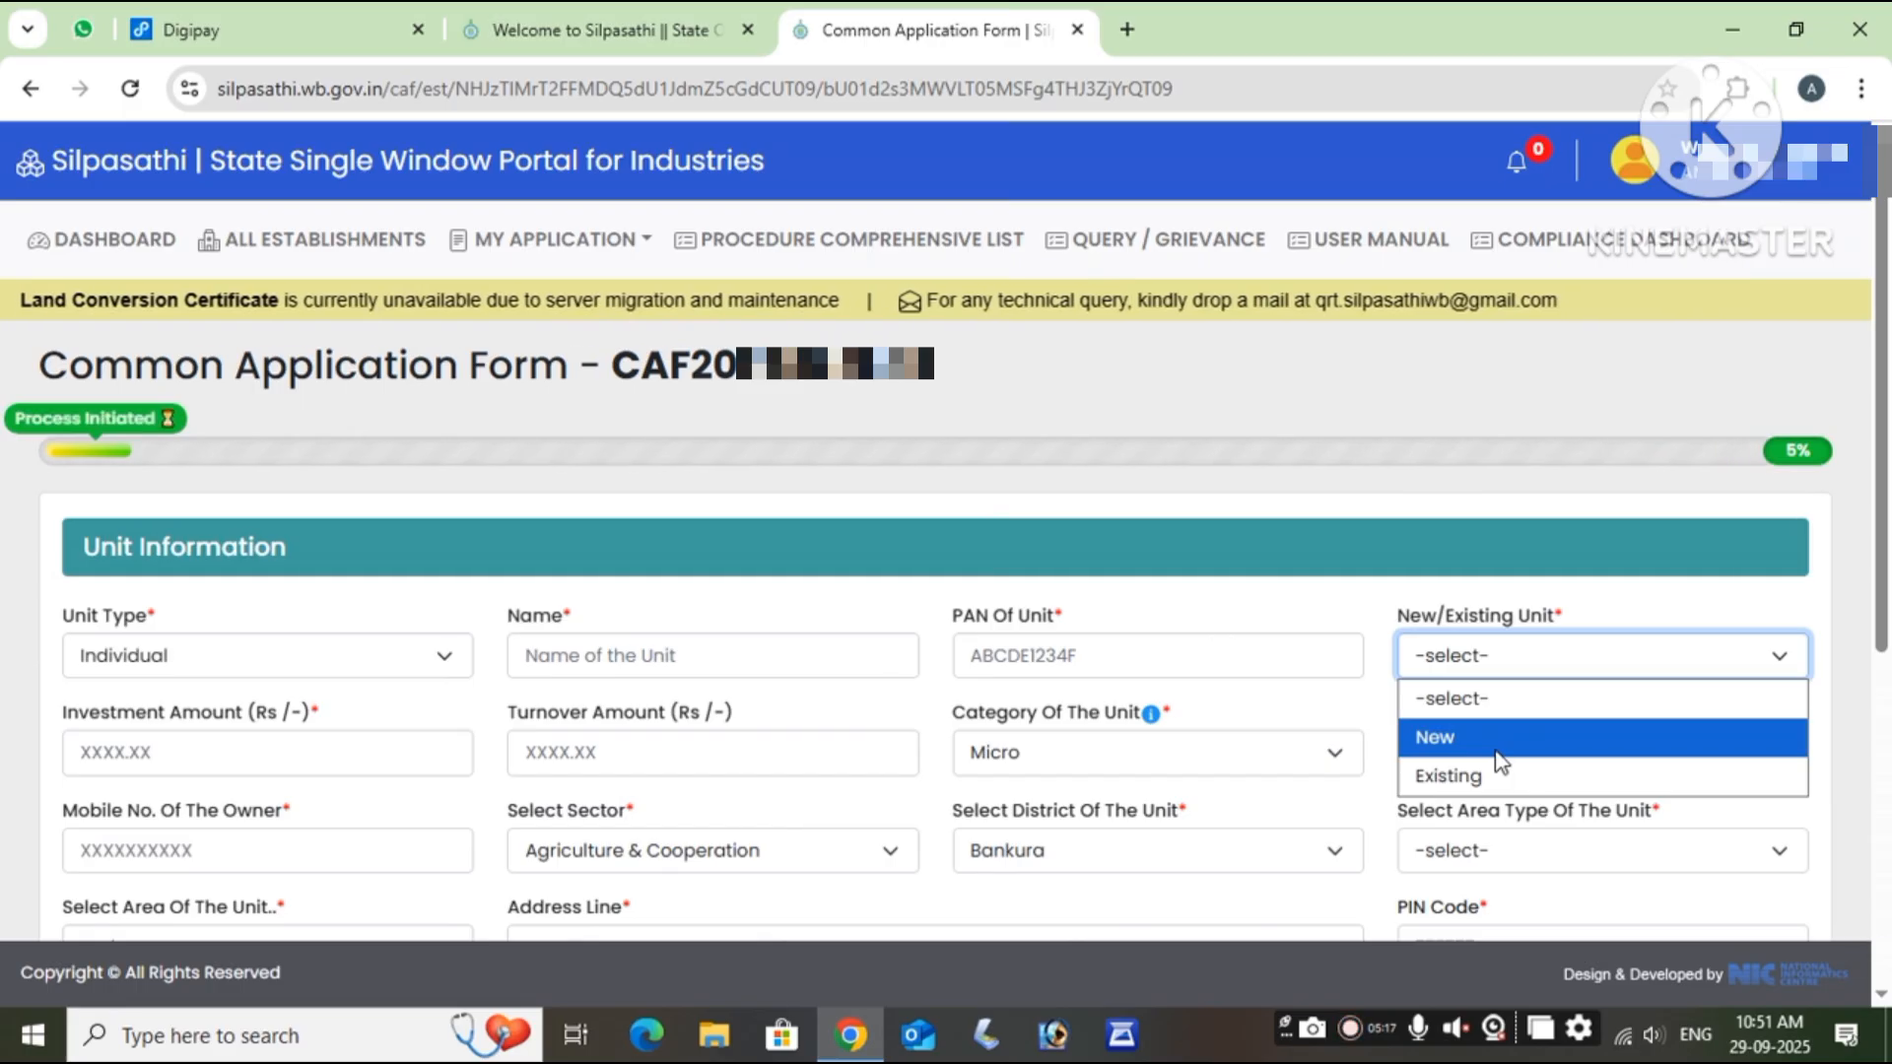
pyautogui.press('Return')
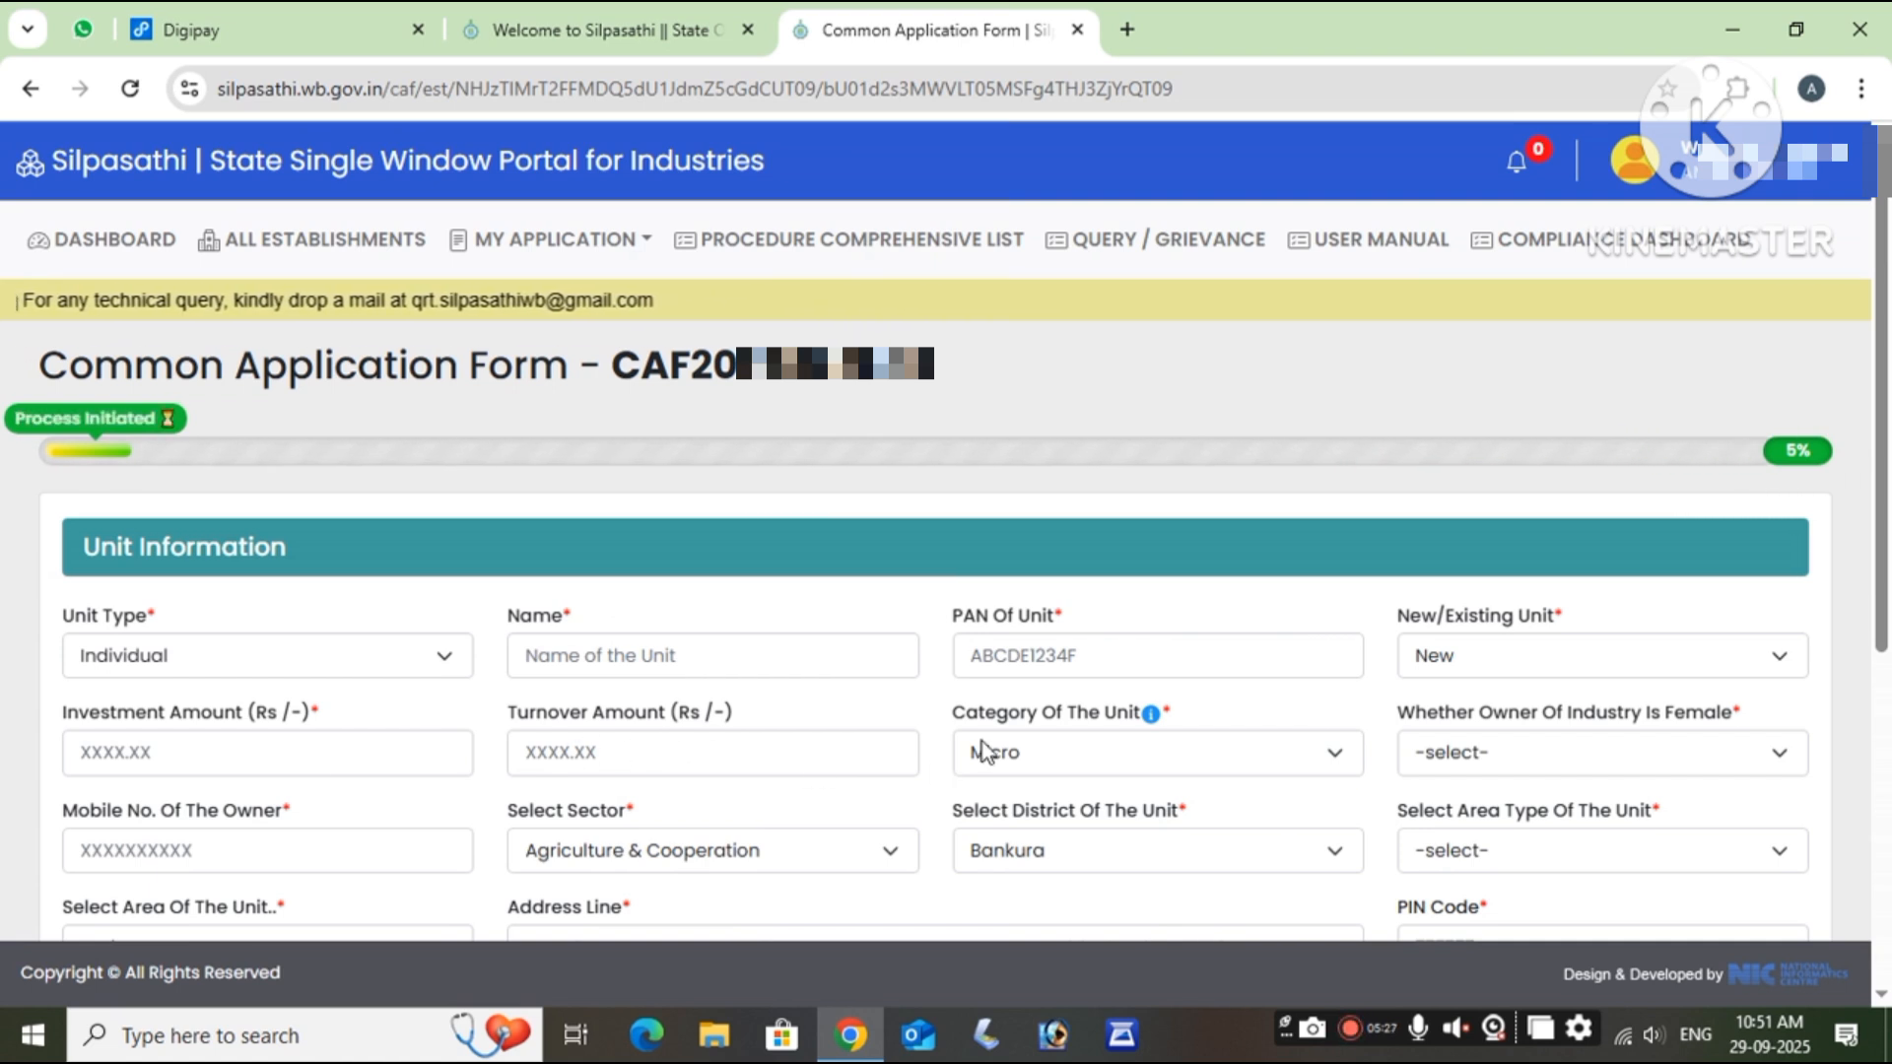
# Step: Change the unit category from Micro to Small and answer No to female owner
pyautogui.click(1245, 755)
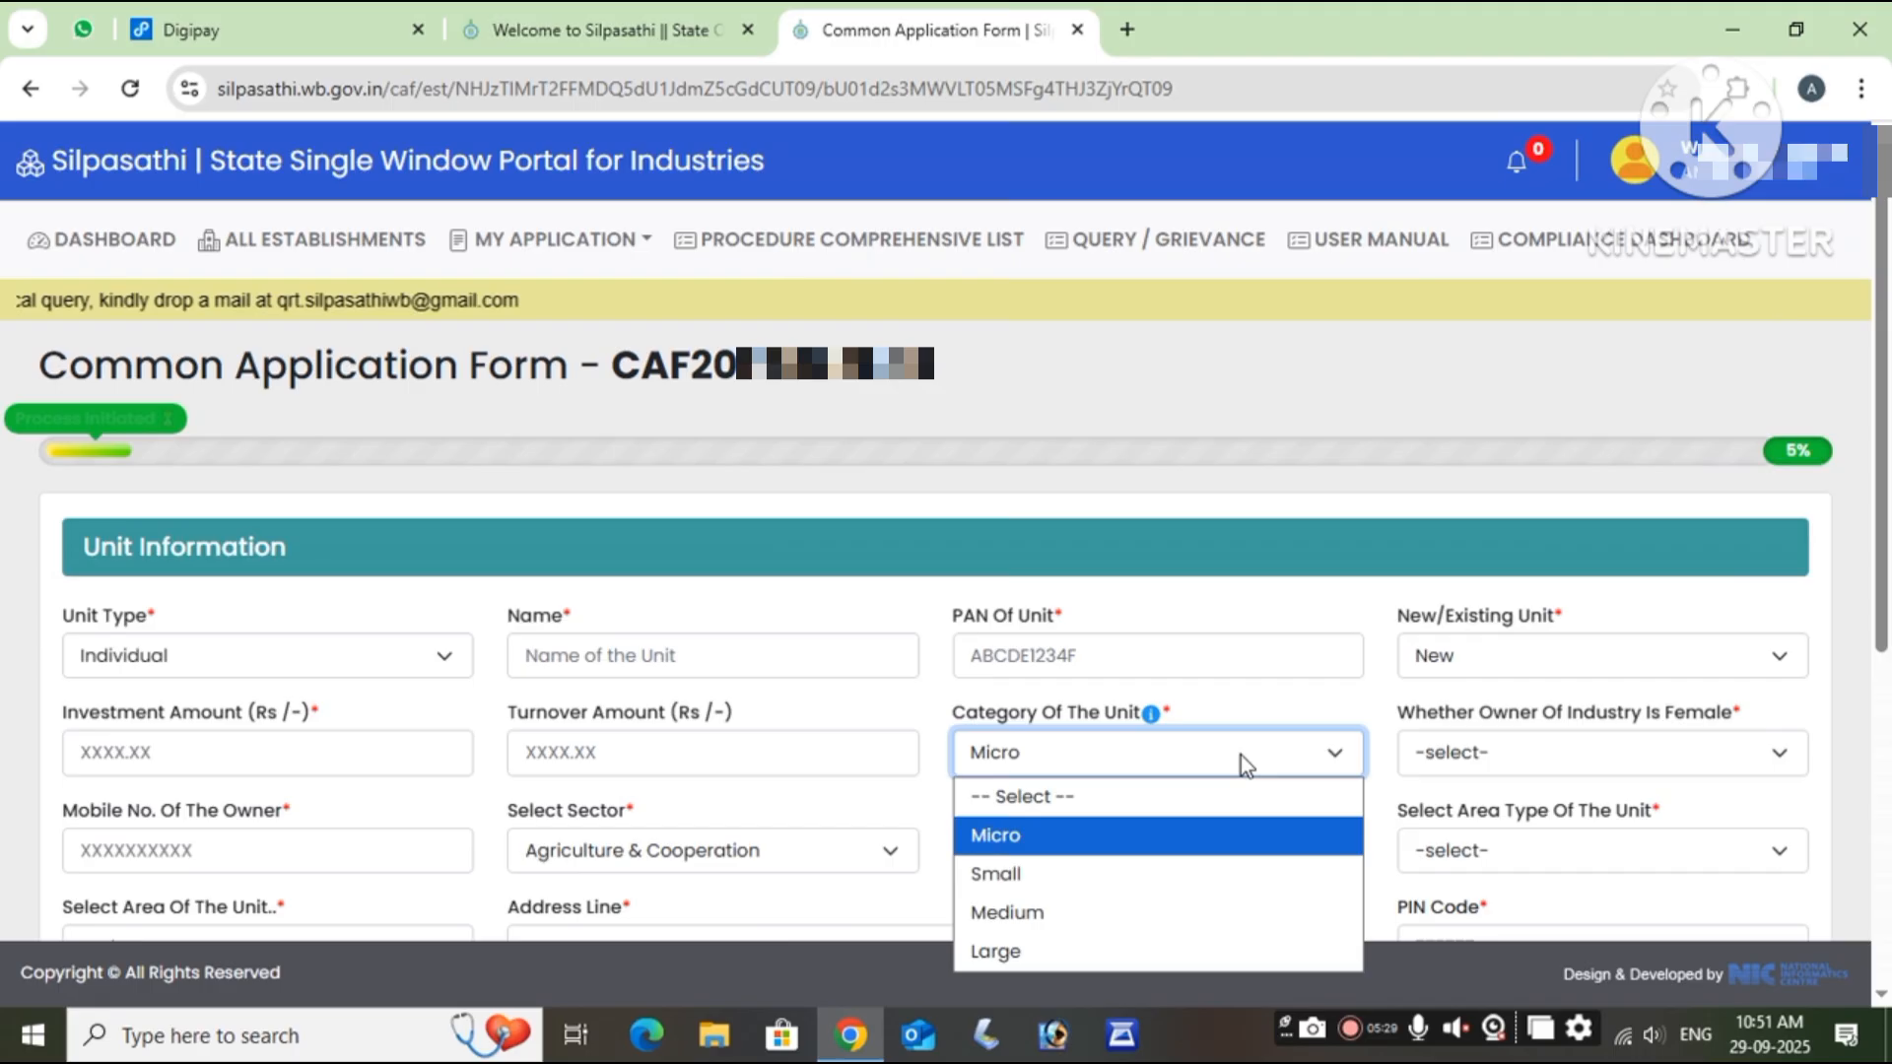
pyautogui.click(1128, 794)
pyautogui.click(1121, 753)
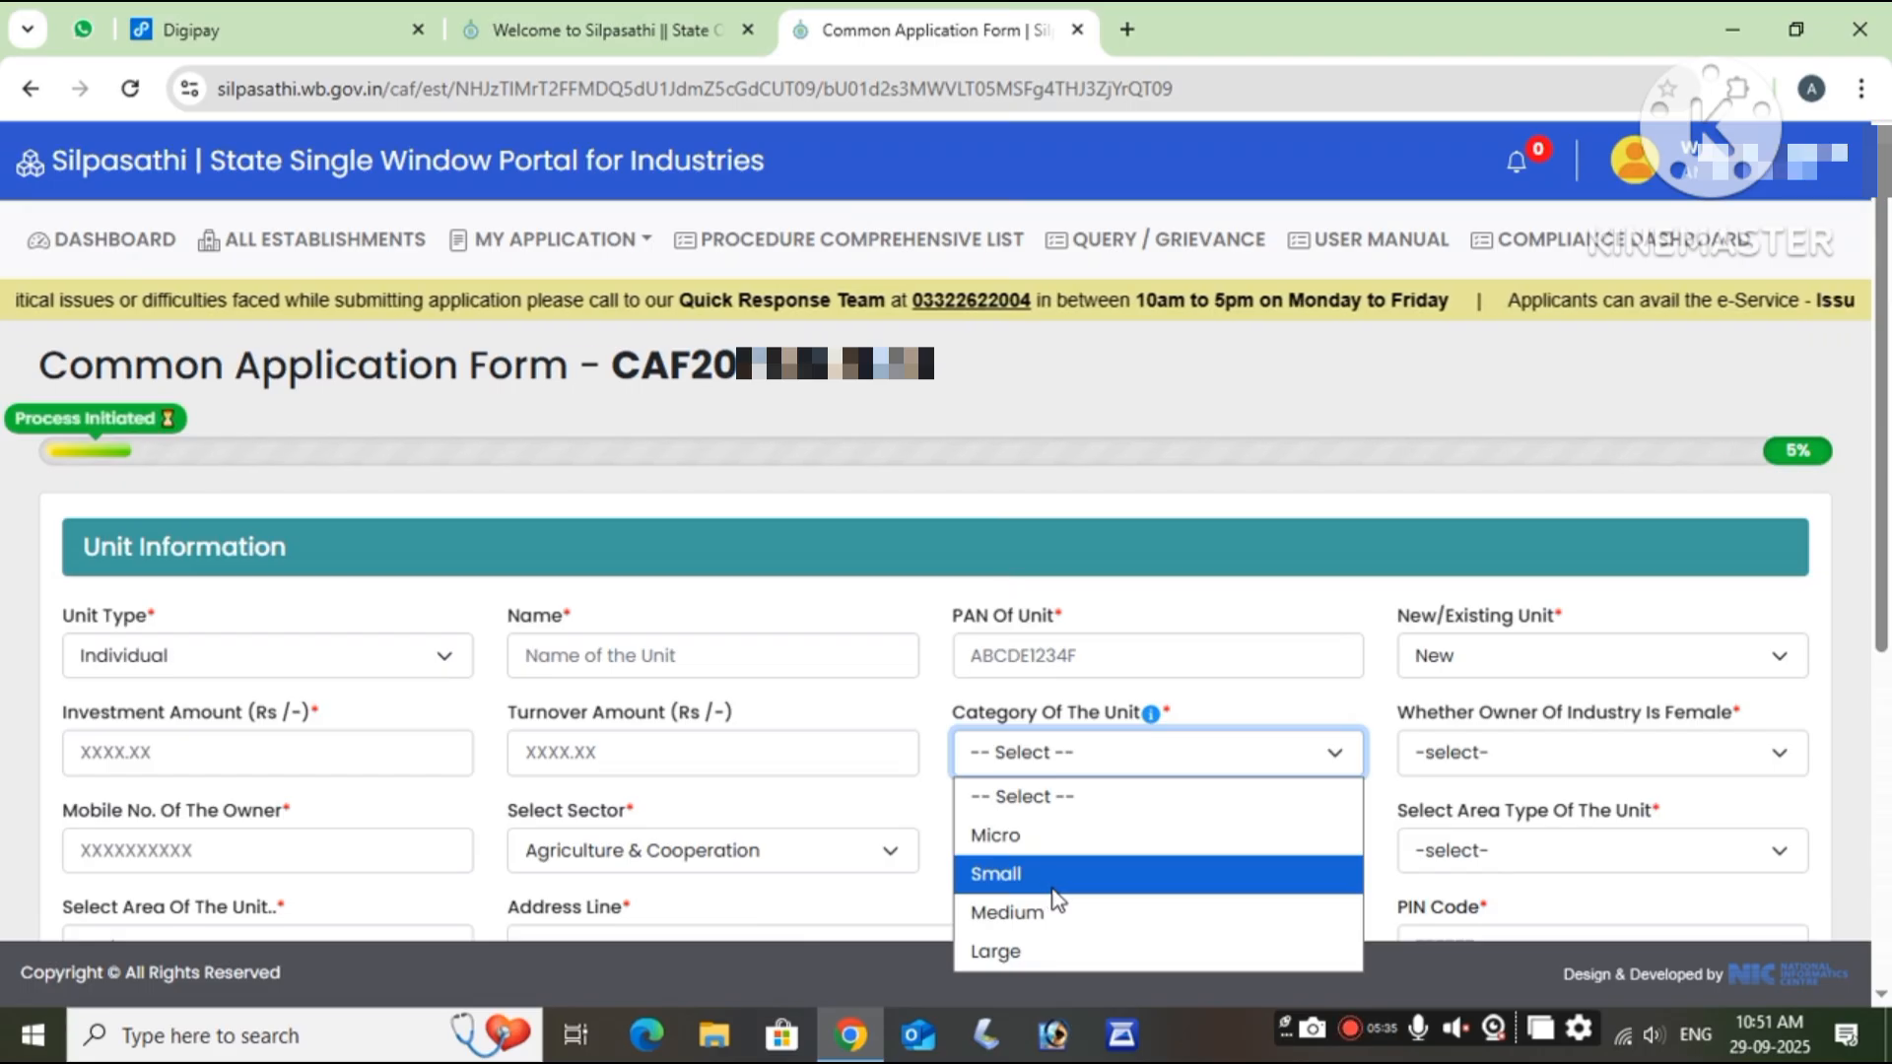
pyautogui.click(1103, 876)
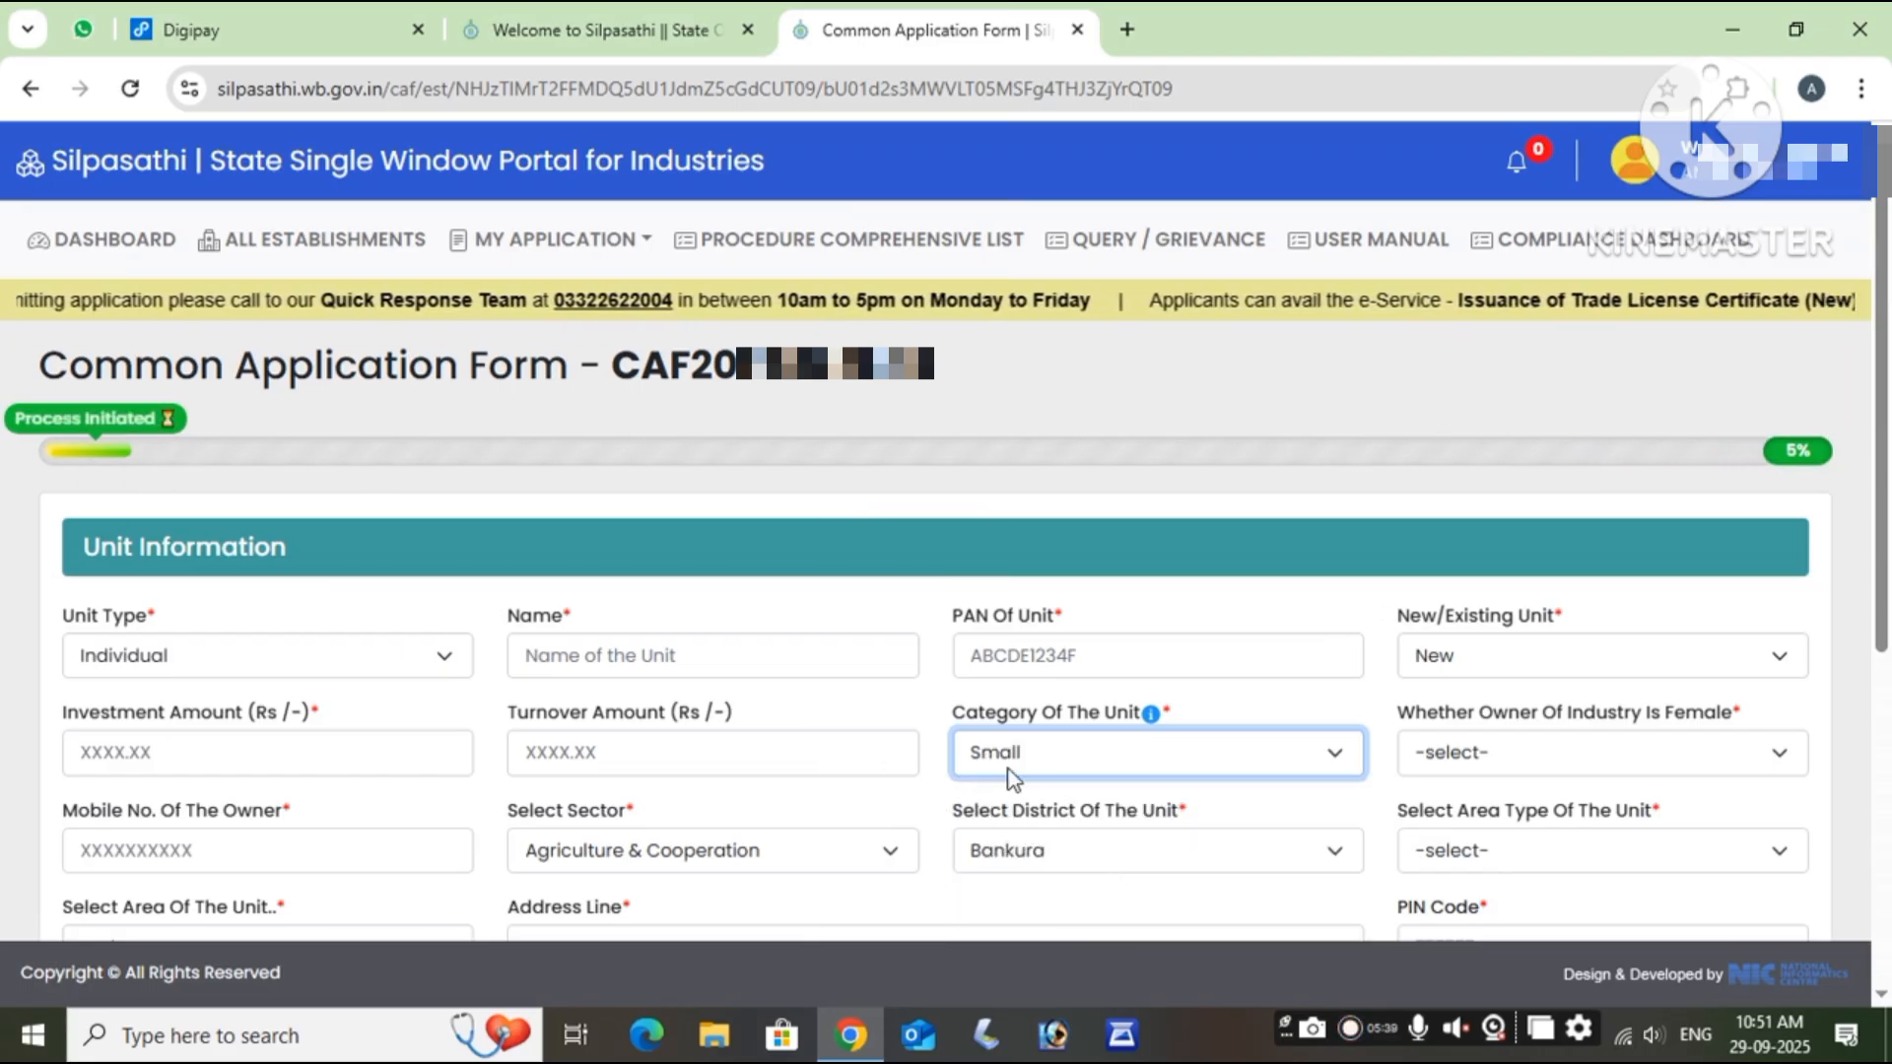
pyautogui.click(1622, 754)
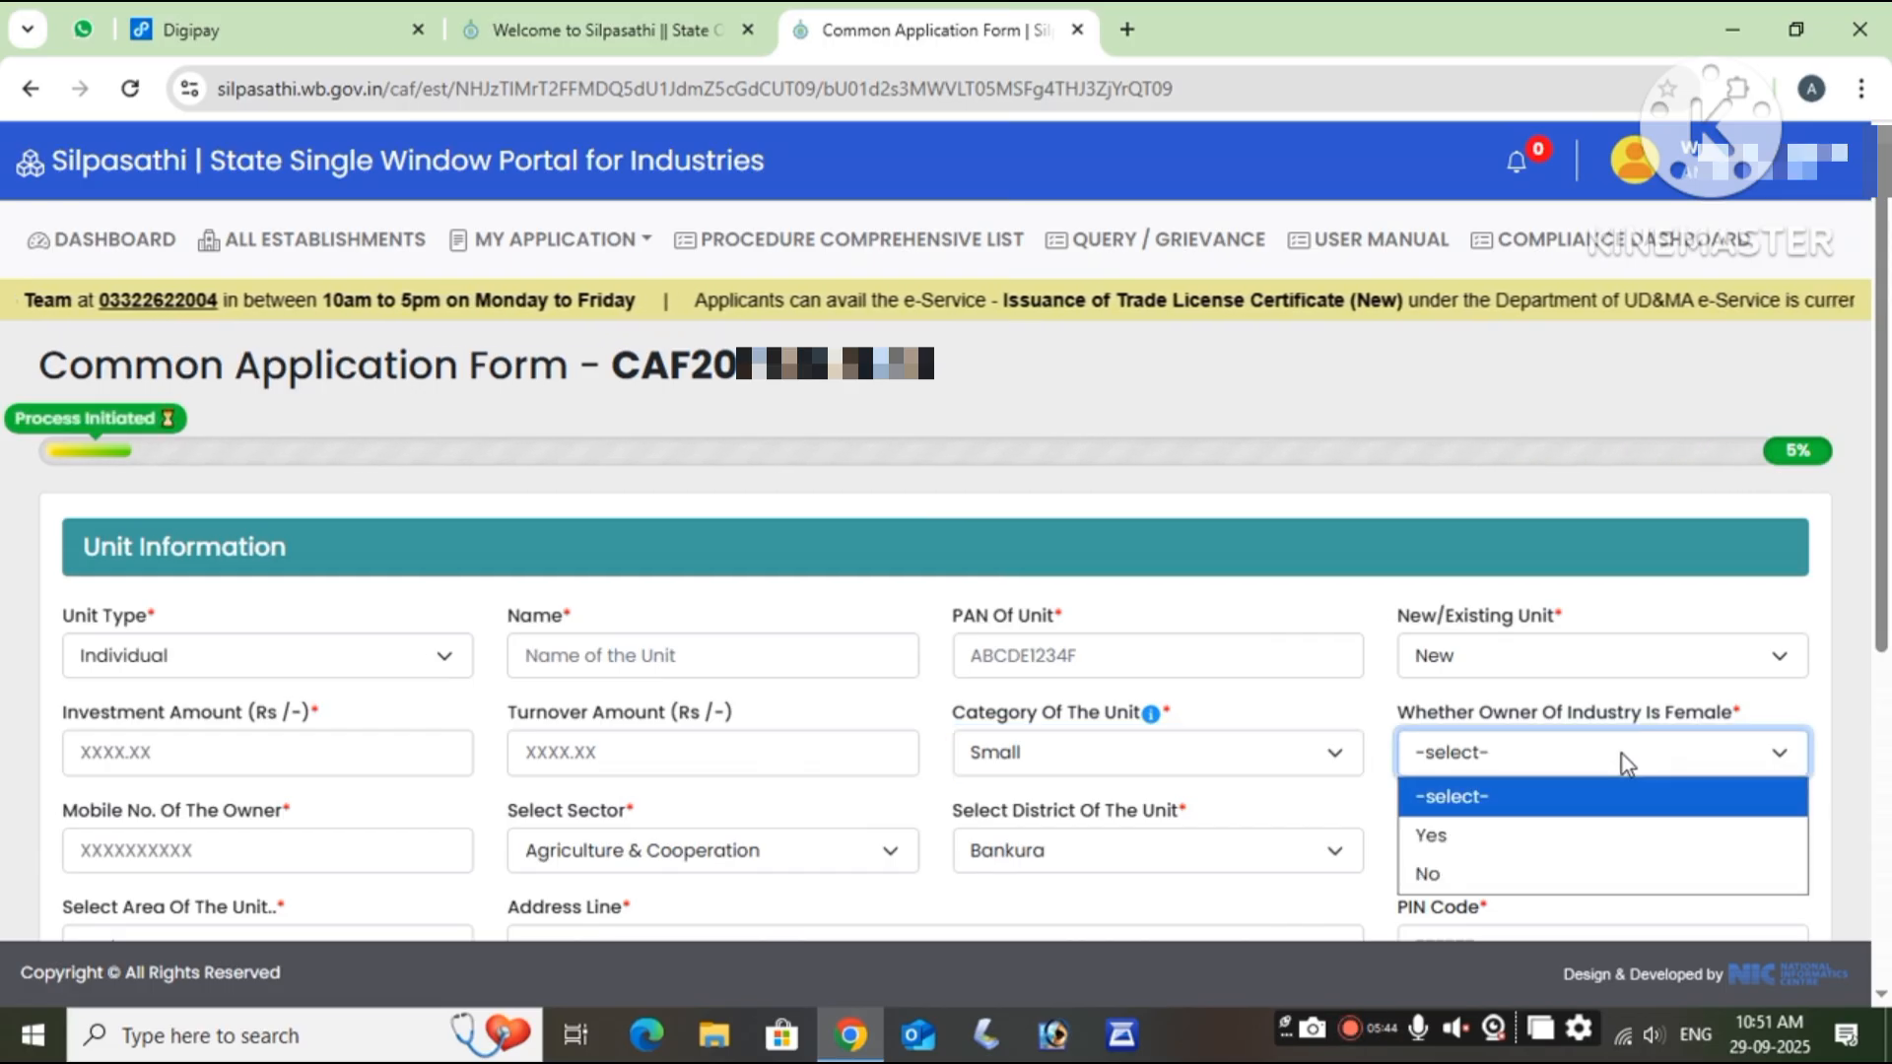
pyautogui.click(1542, 882)
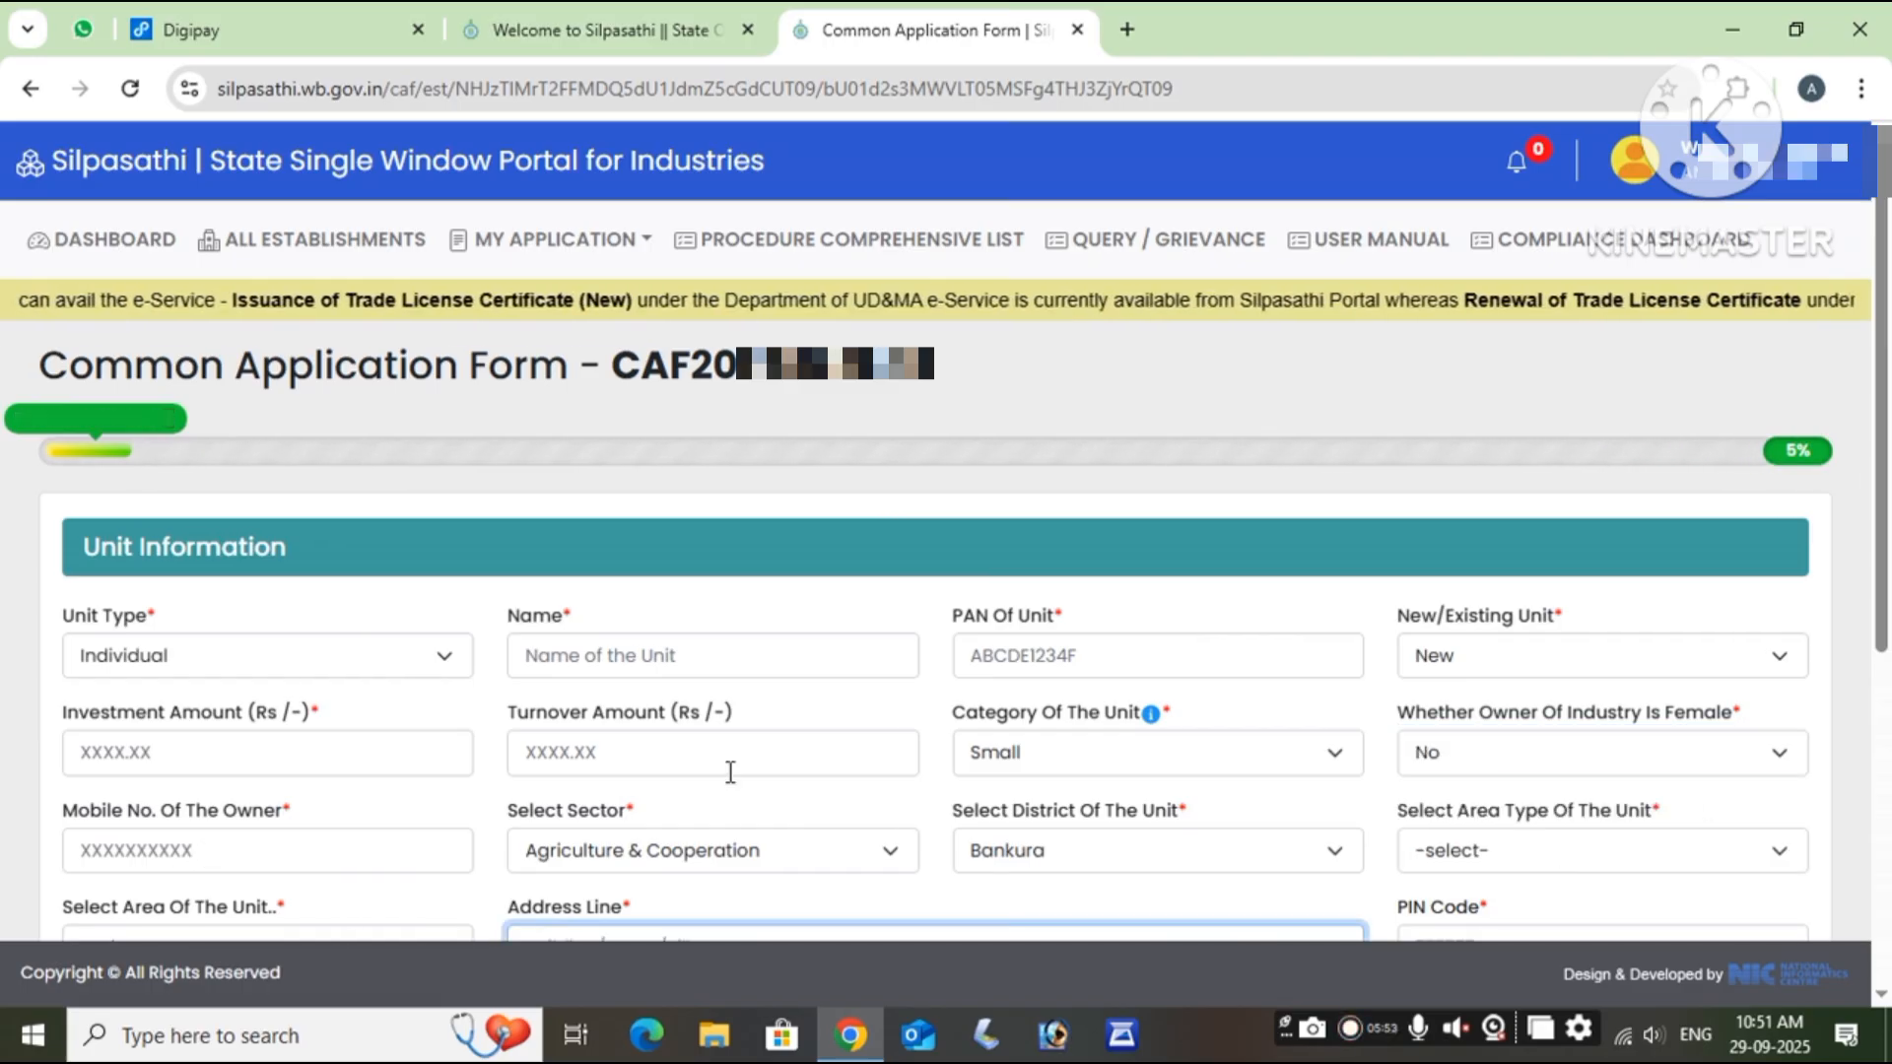
# Step: Set the unit's sector to Others
pyautogui.click(836, 881)
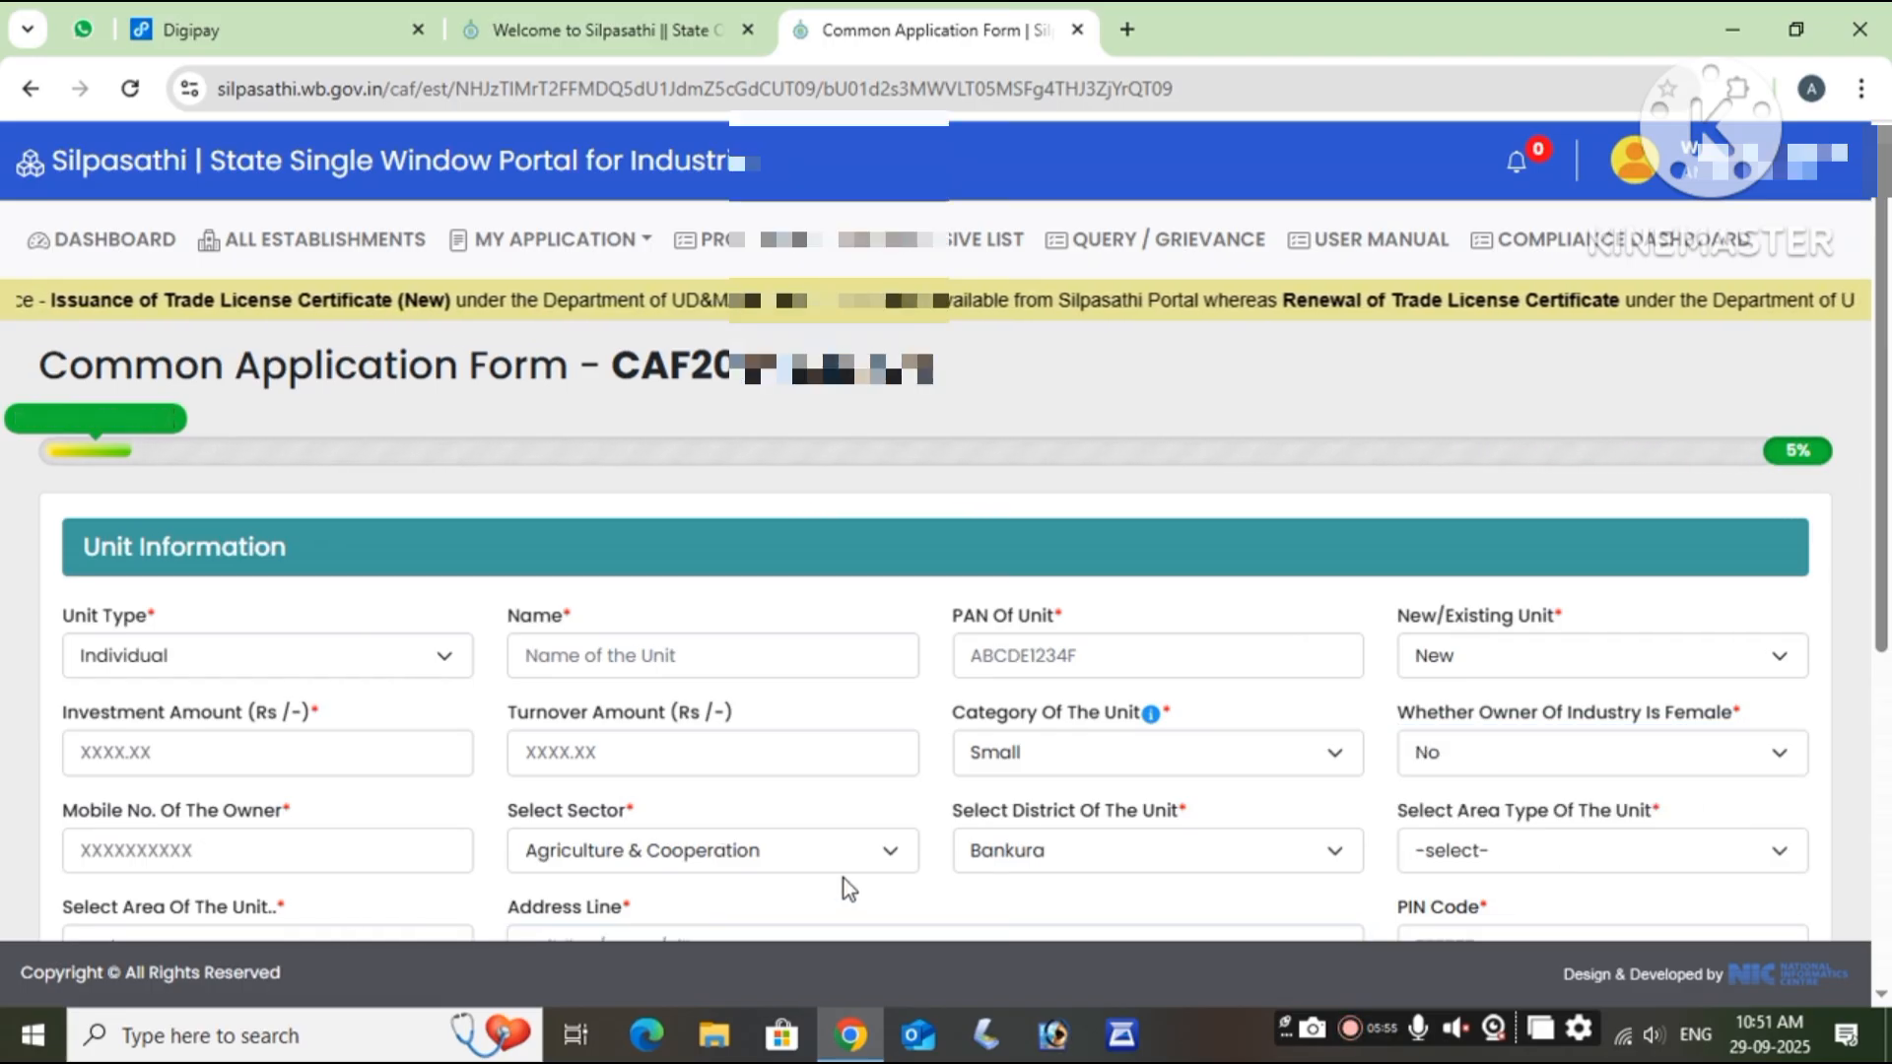
pyautogui.scroll(-4, 843, 878)
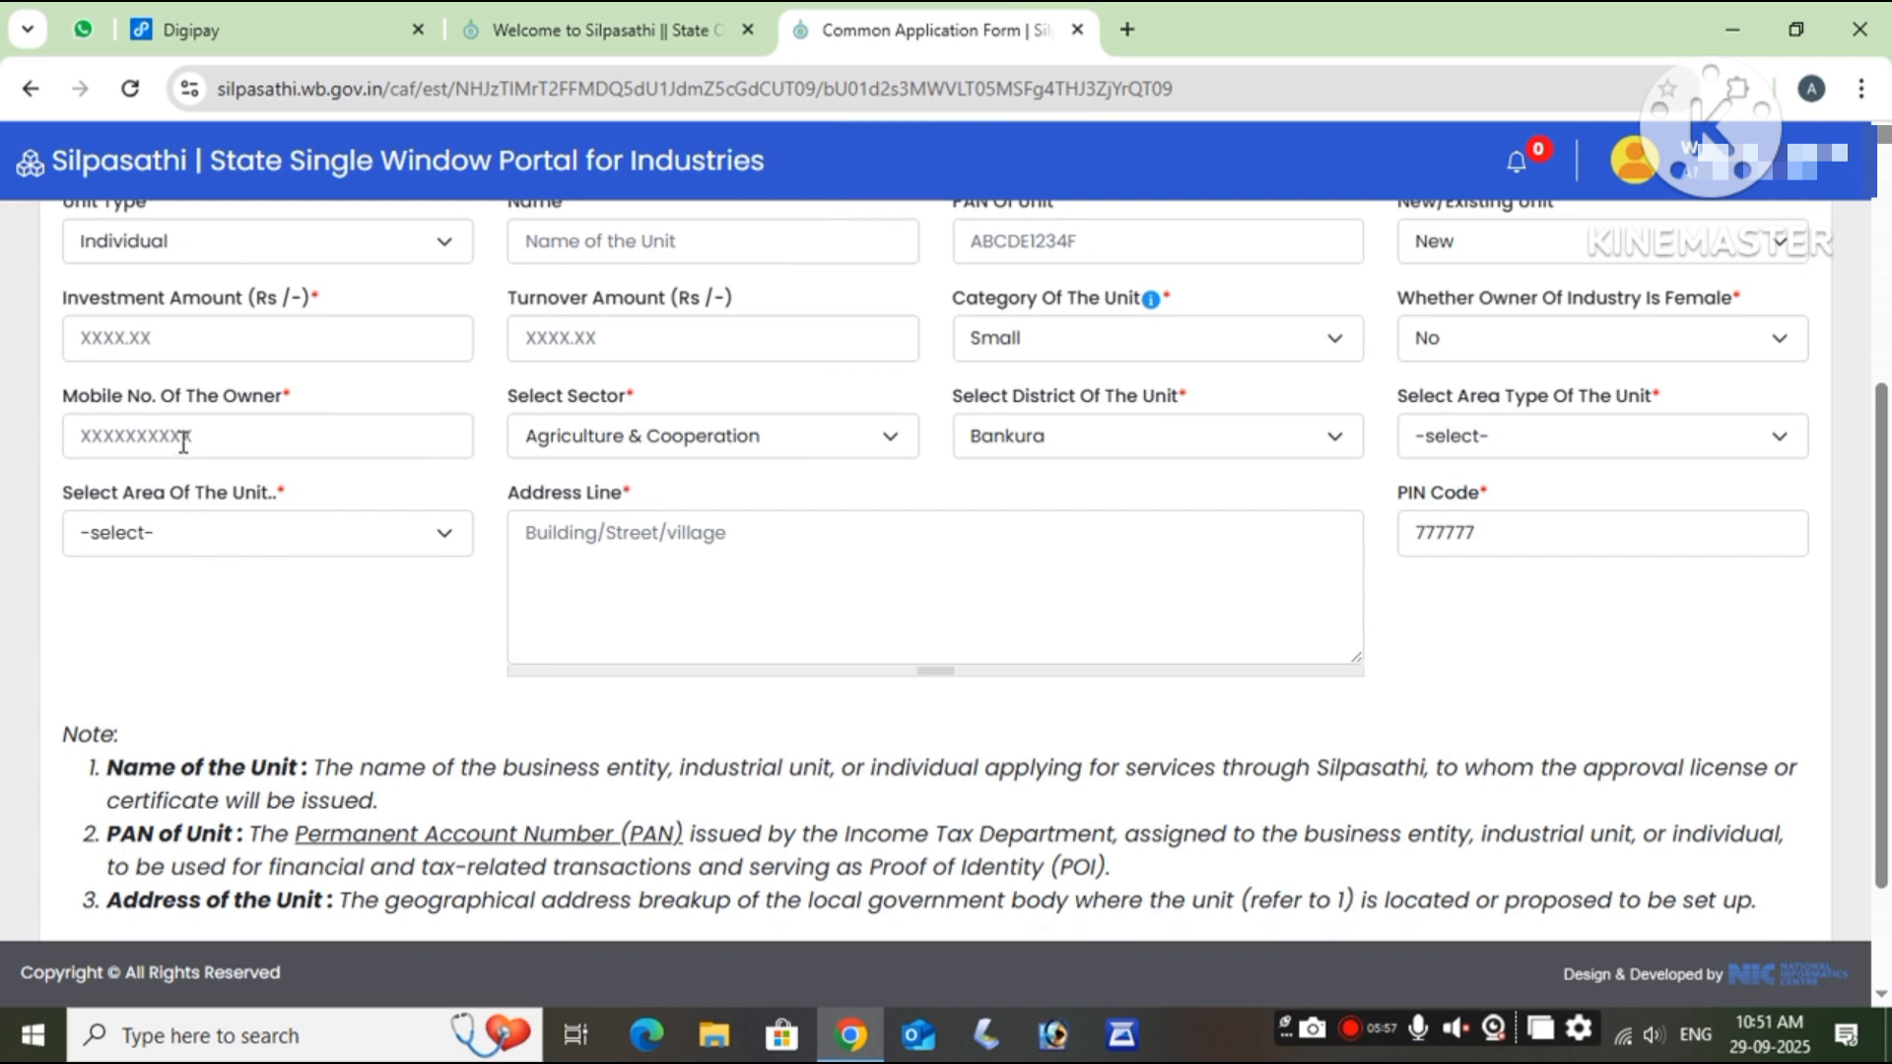
pyautogui.click(183, 439)
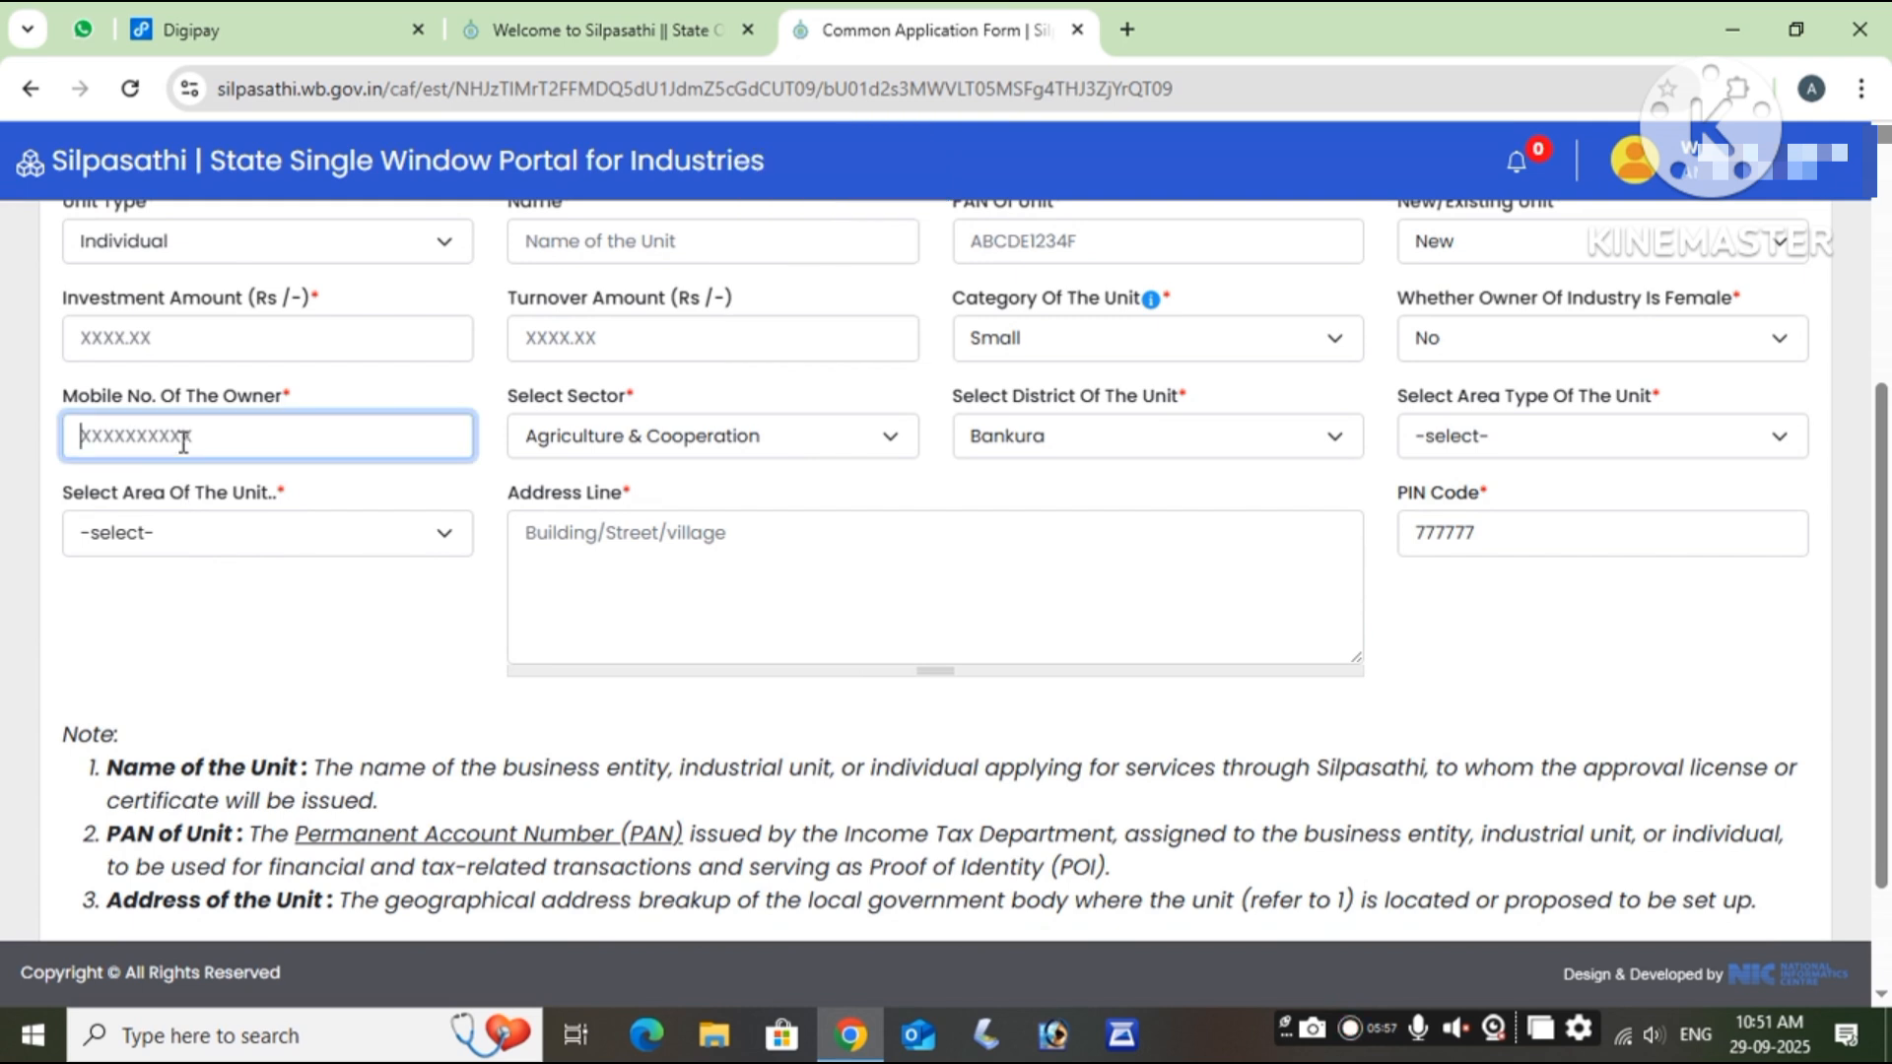
pyautogui.click(634, 449)
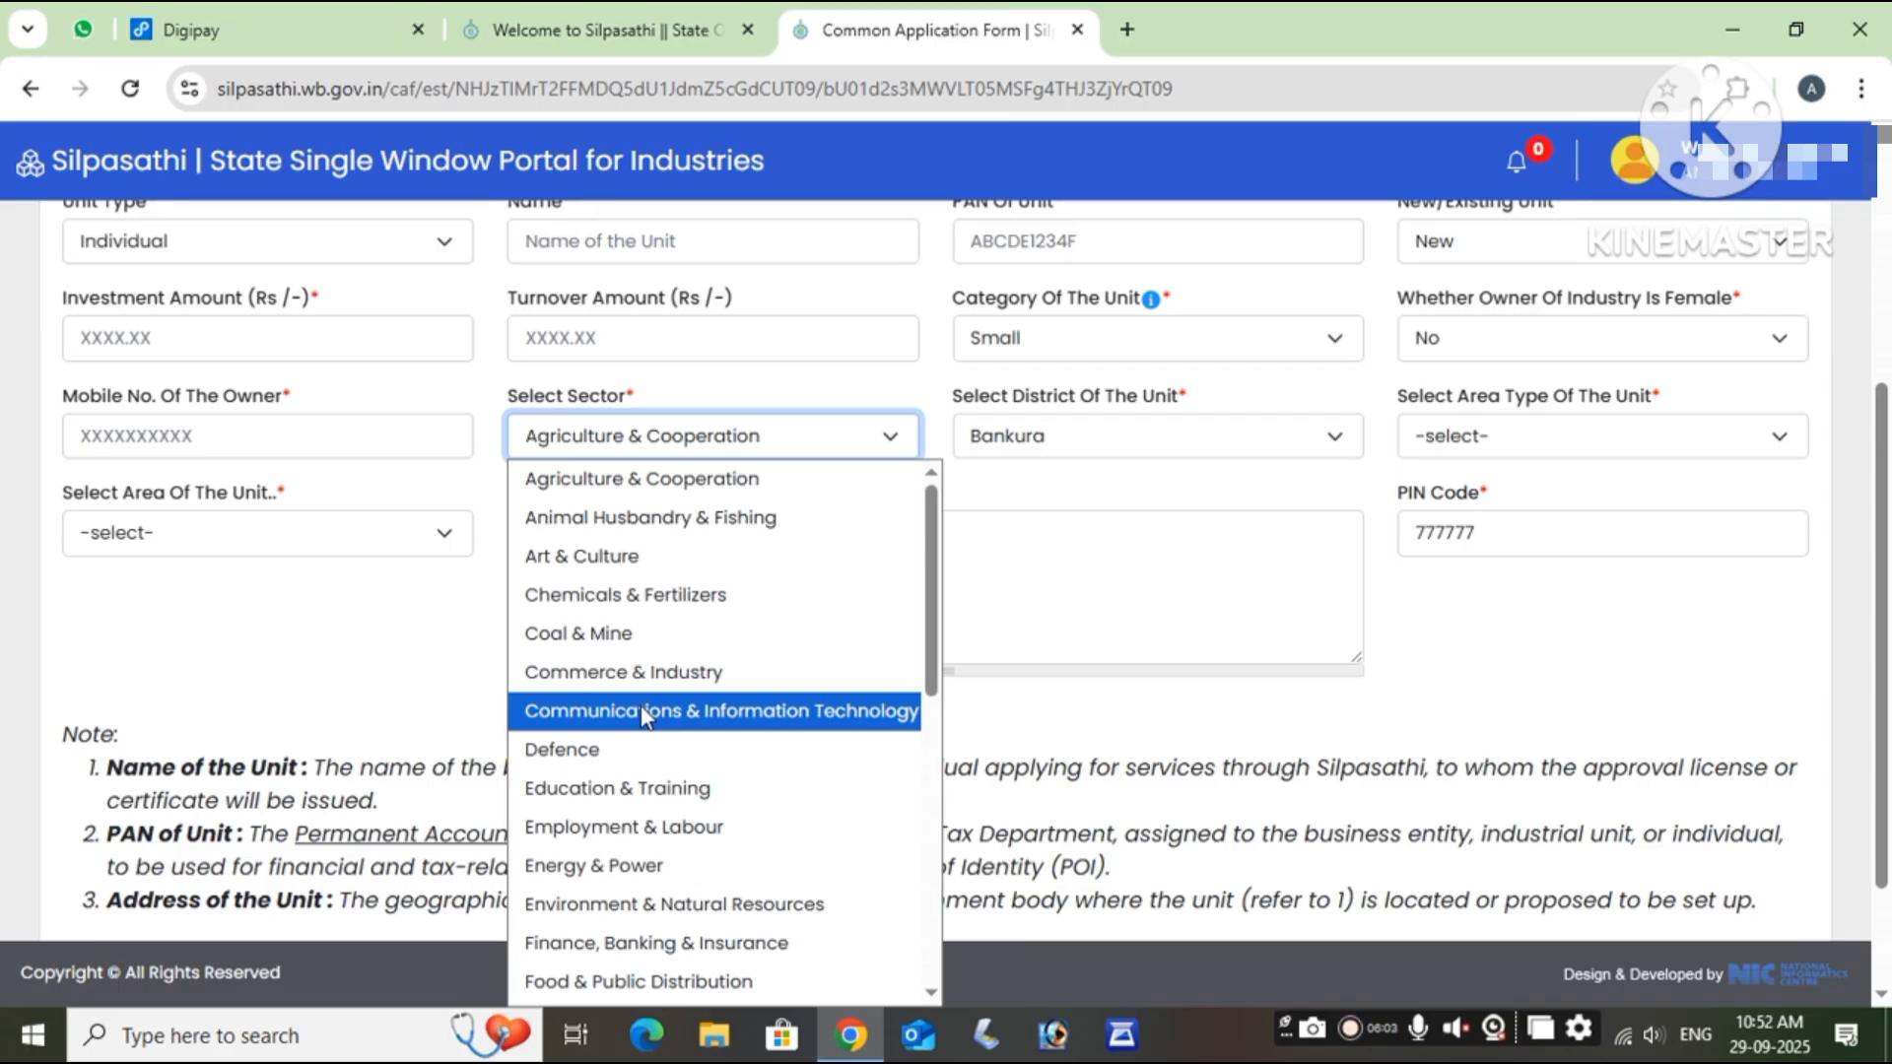
pyautogui.scroll(-6, 619, 936)
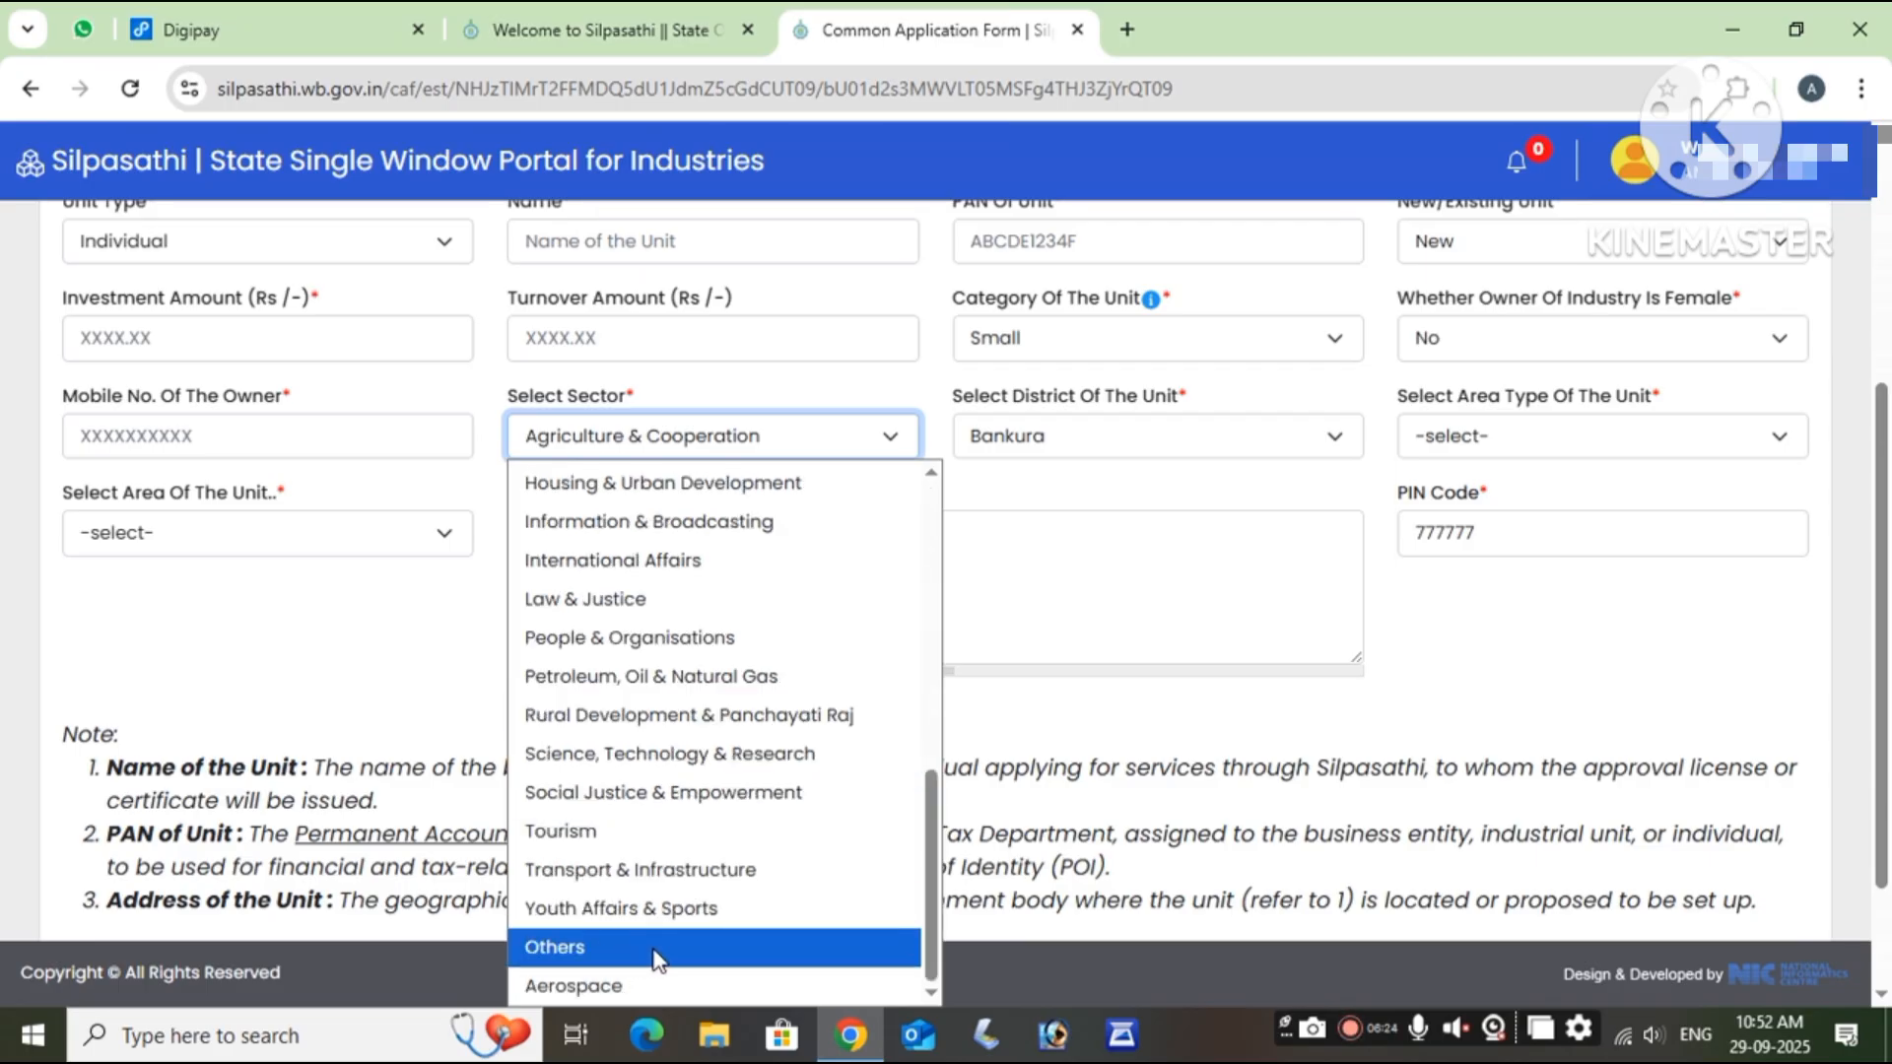
pyautogui.click(653, 950)
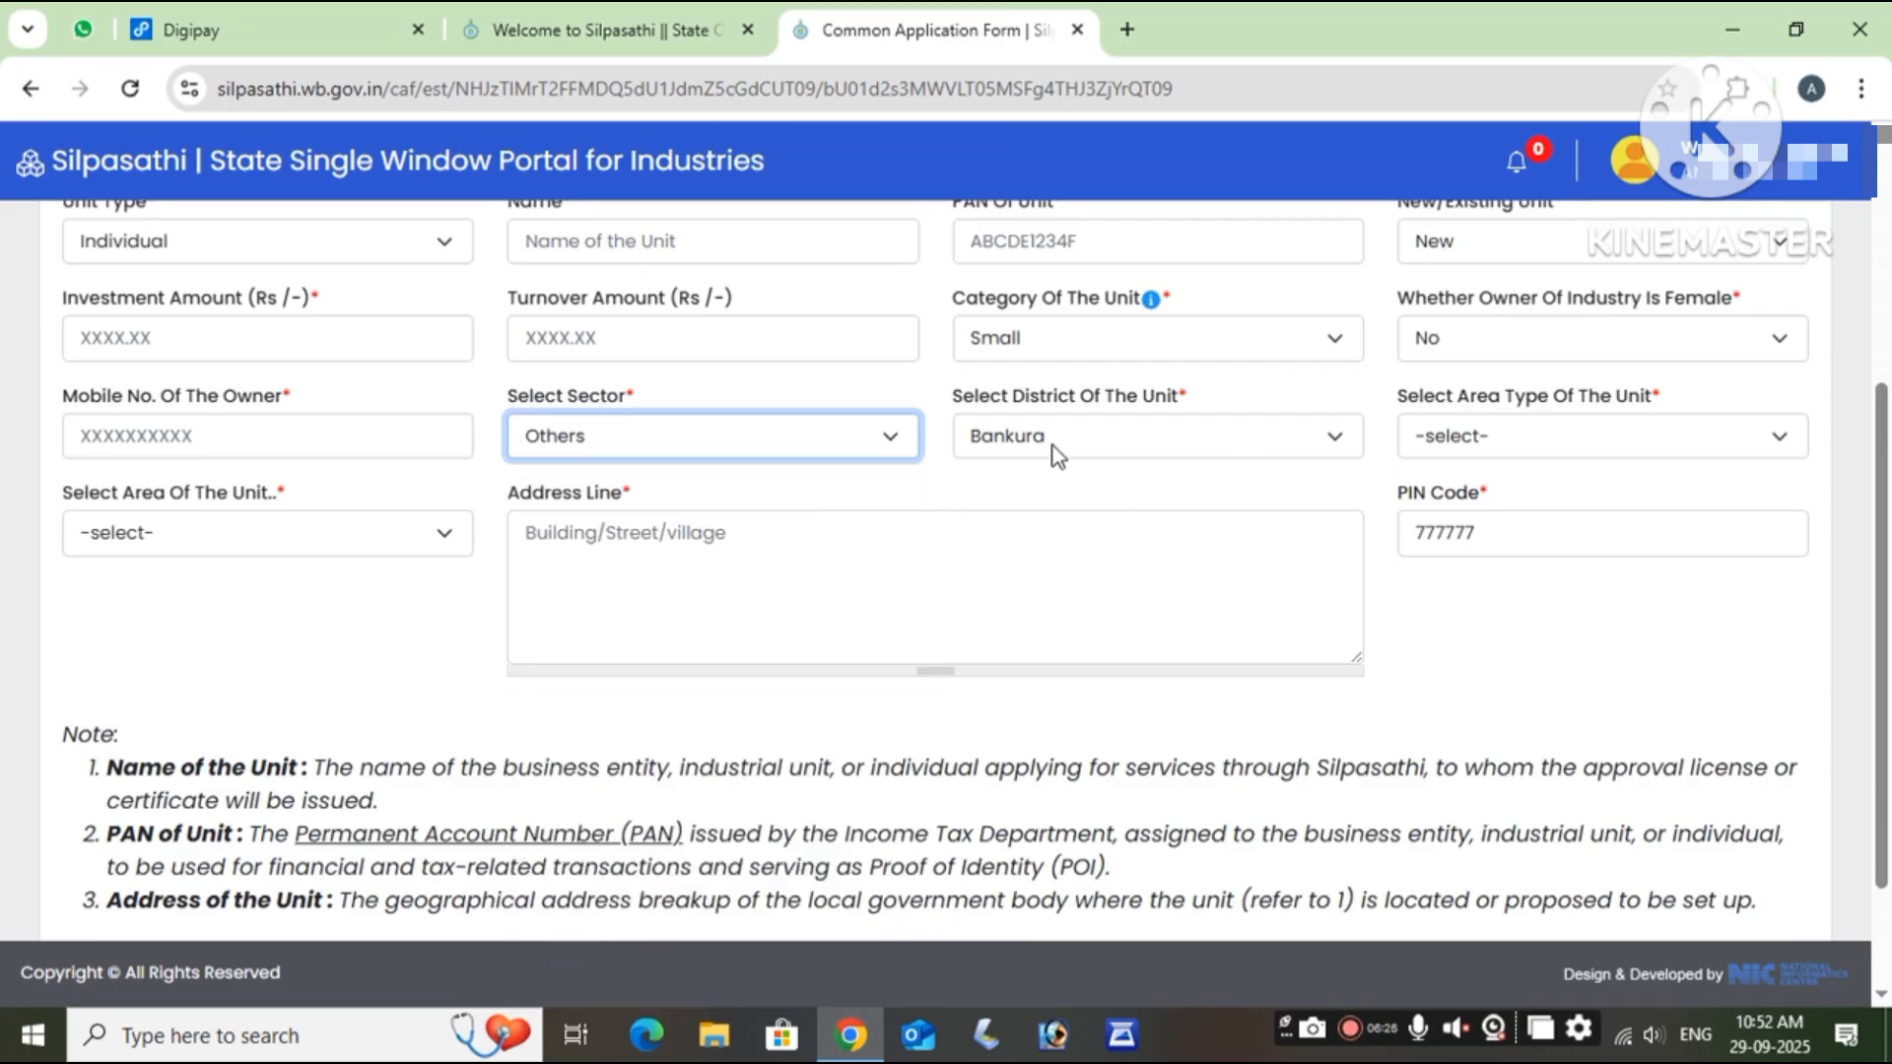
# Step: Set the district to Bankura after briefly trying Darjeeling and Alipurduar
pyautogui.click(1182, 436)
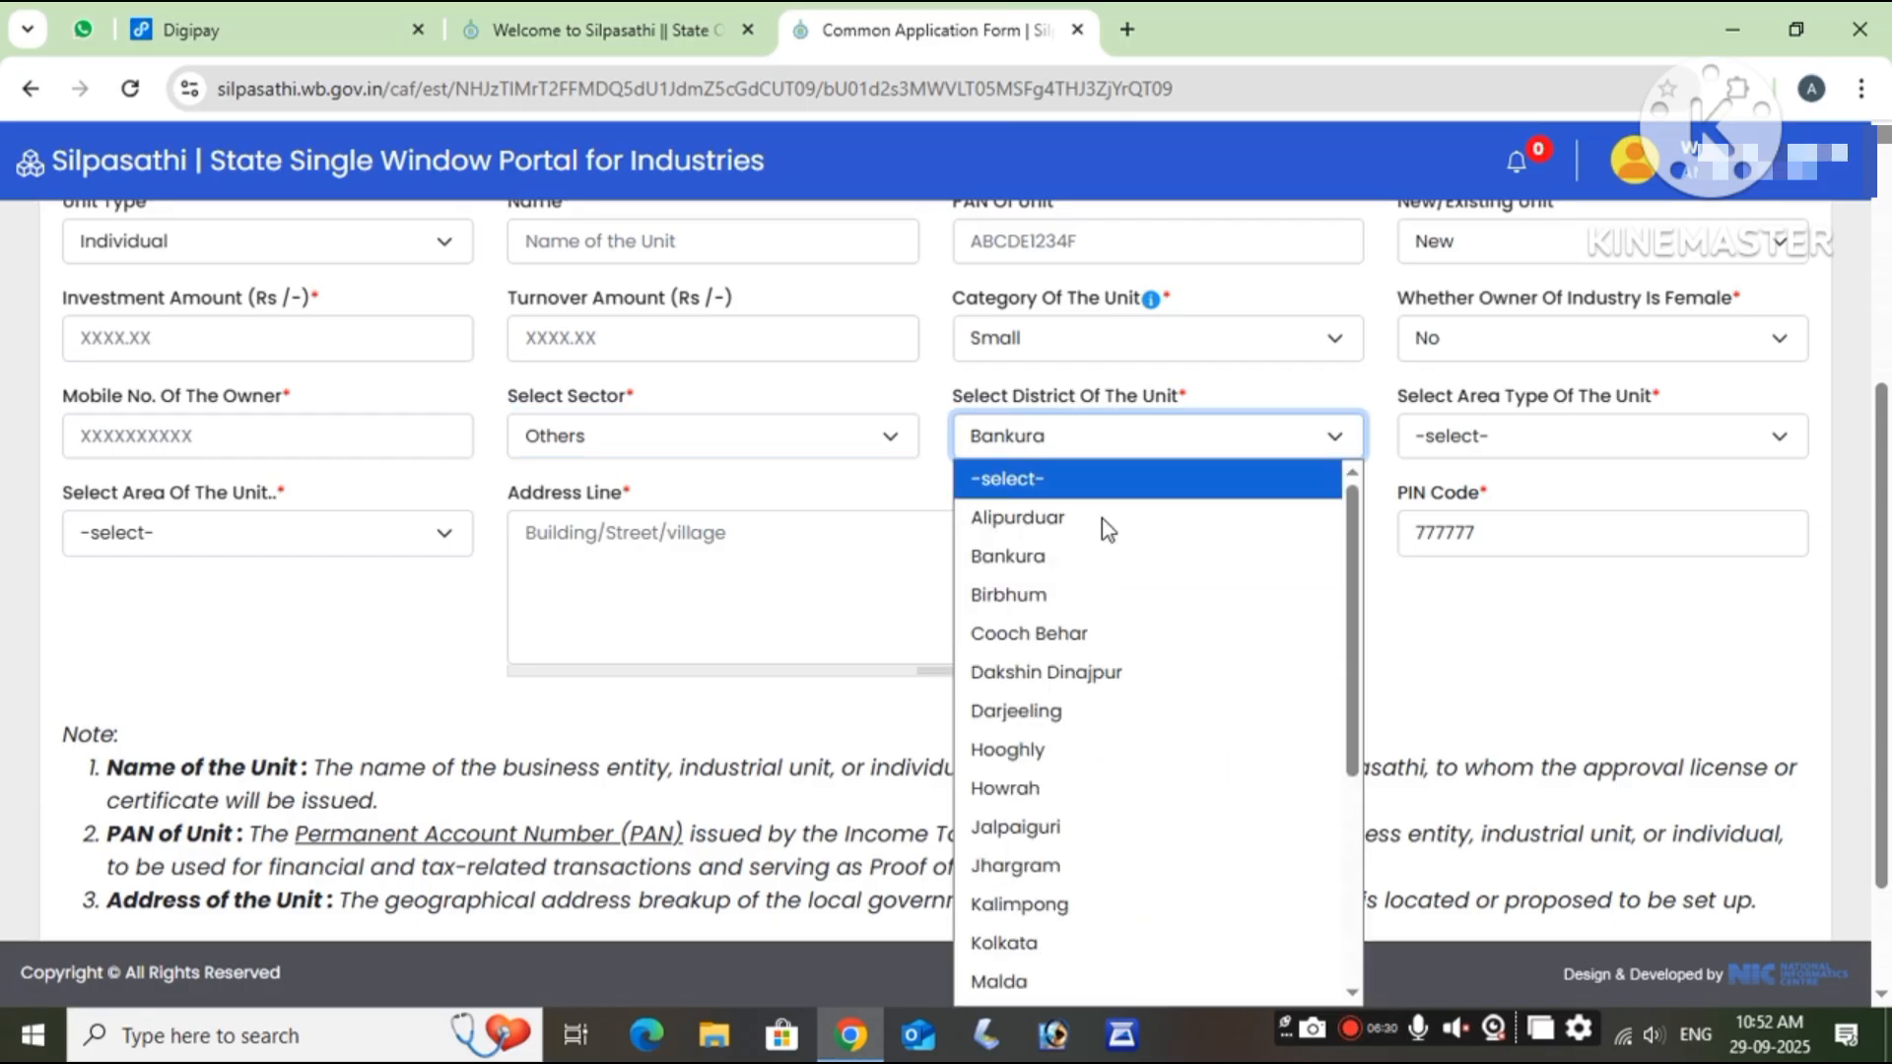
pyautogui.click(1085, 711)
pyautogui.click(1165, 451)
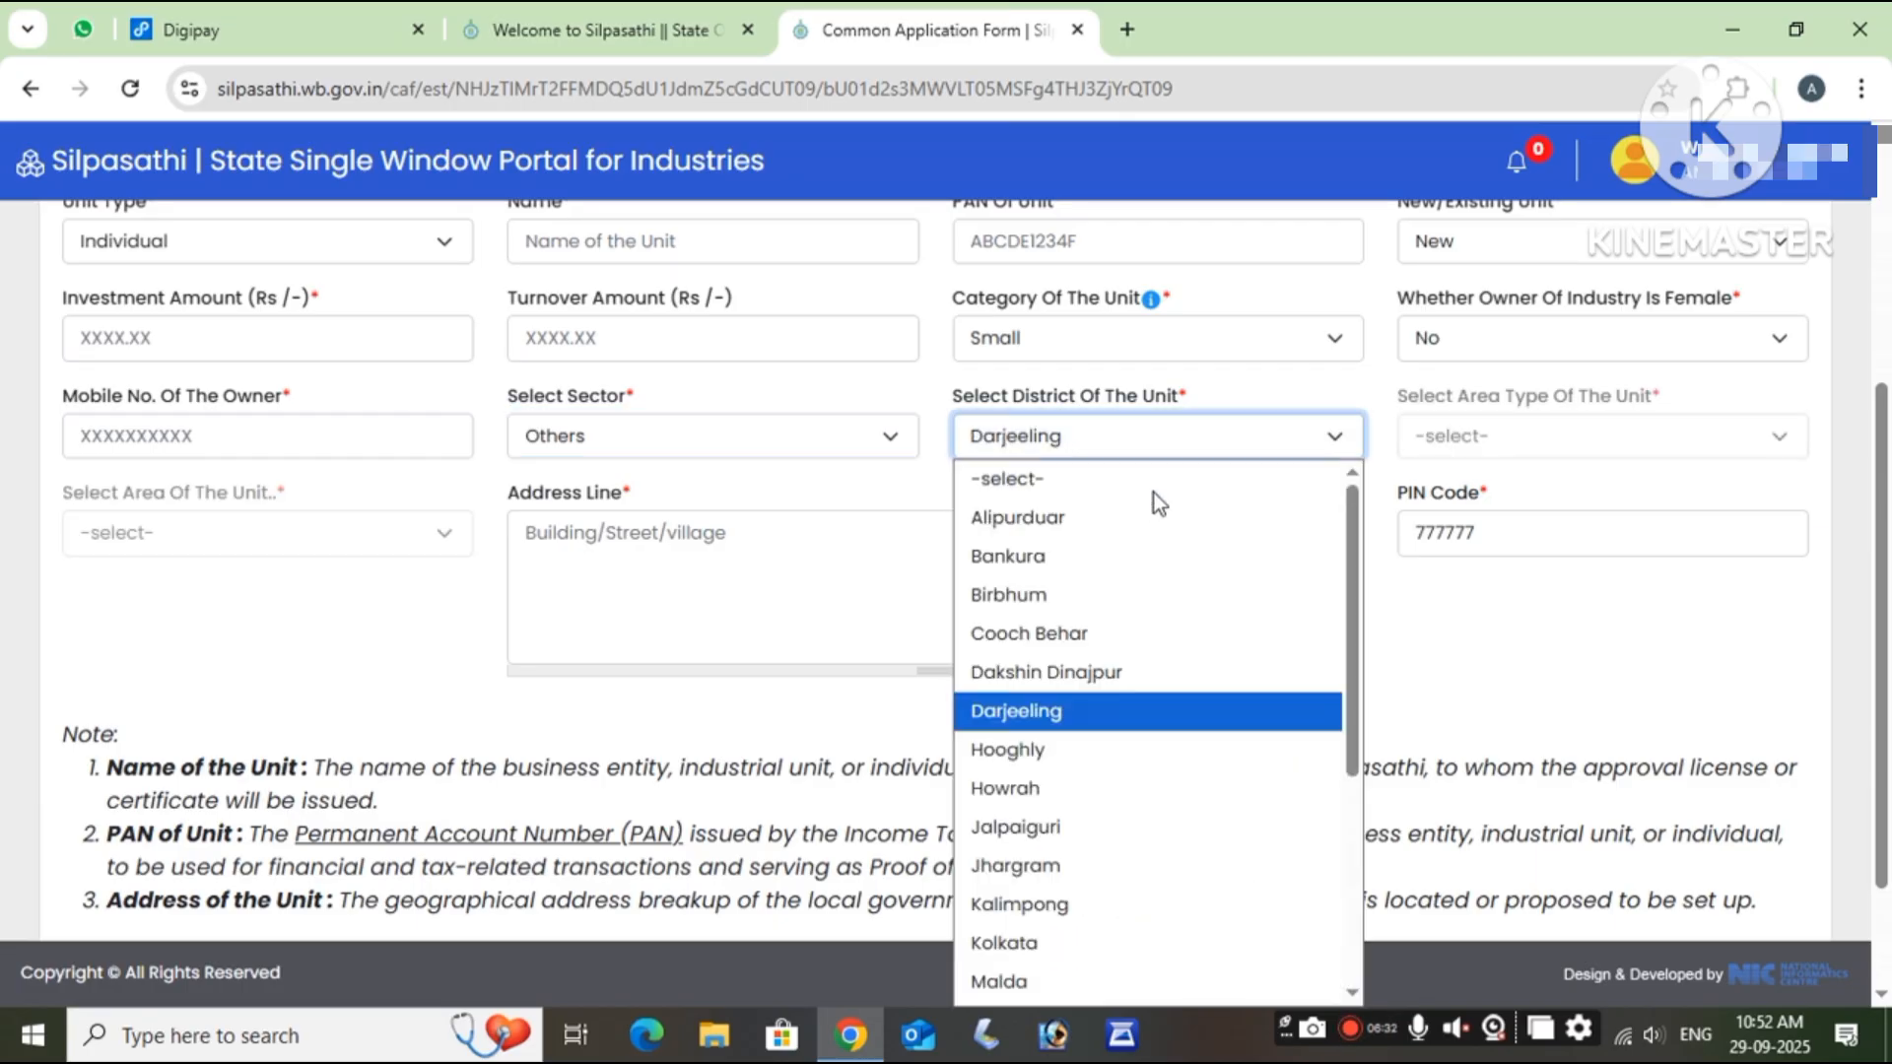
pyautogui.click(1148, 525)
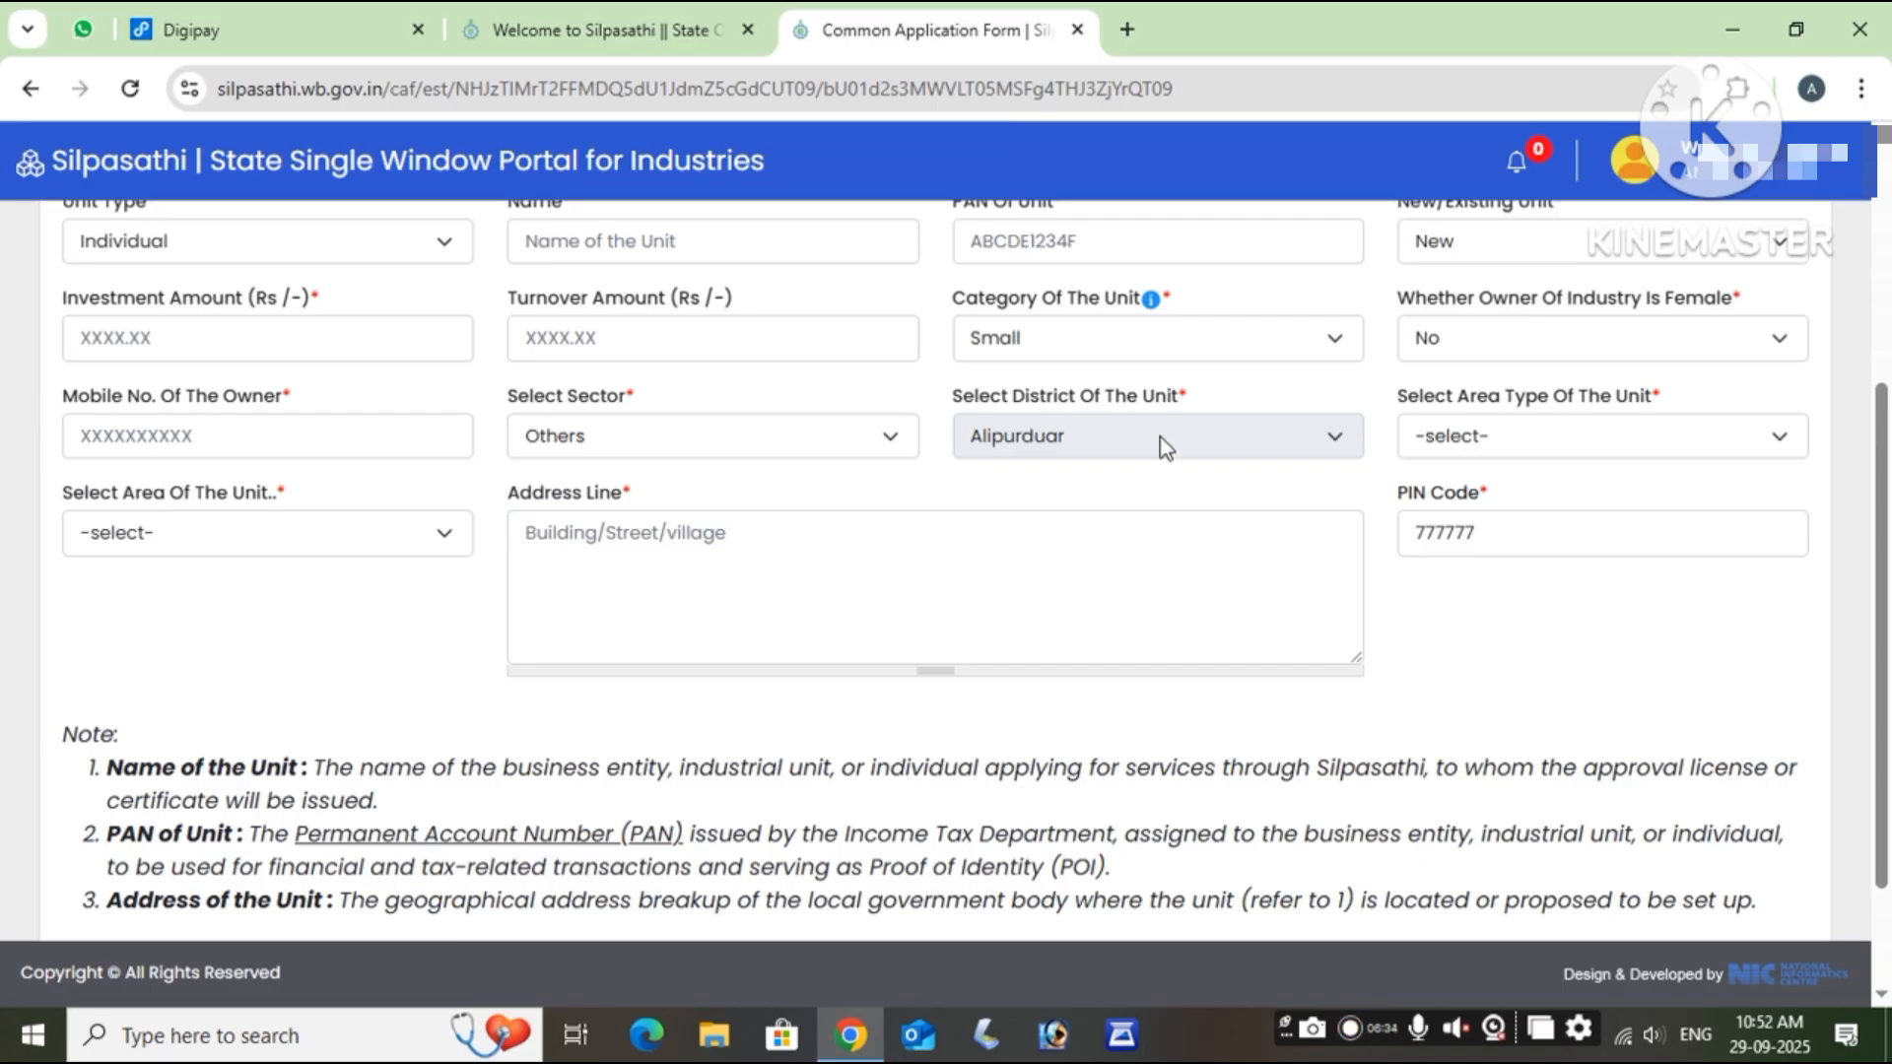
pyautogui.click(1166, 449)
pyautogui.click(1131, 550)
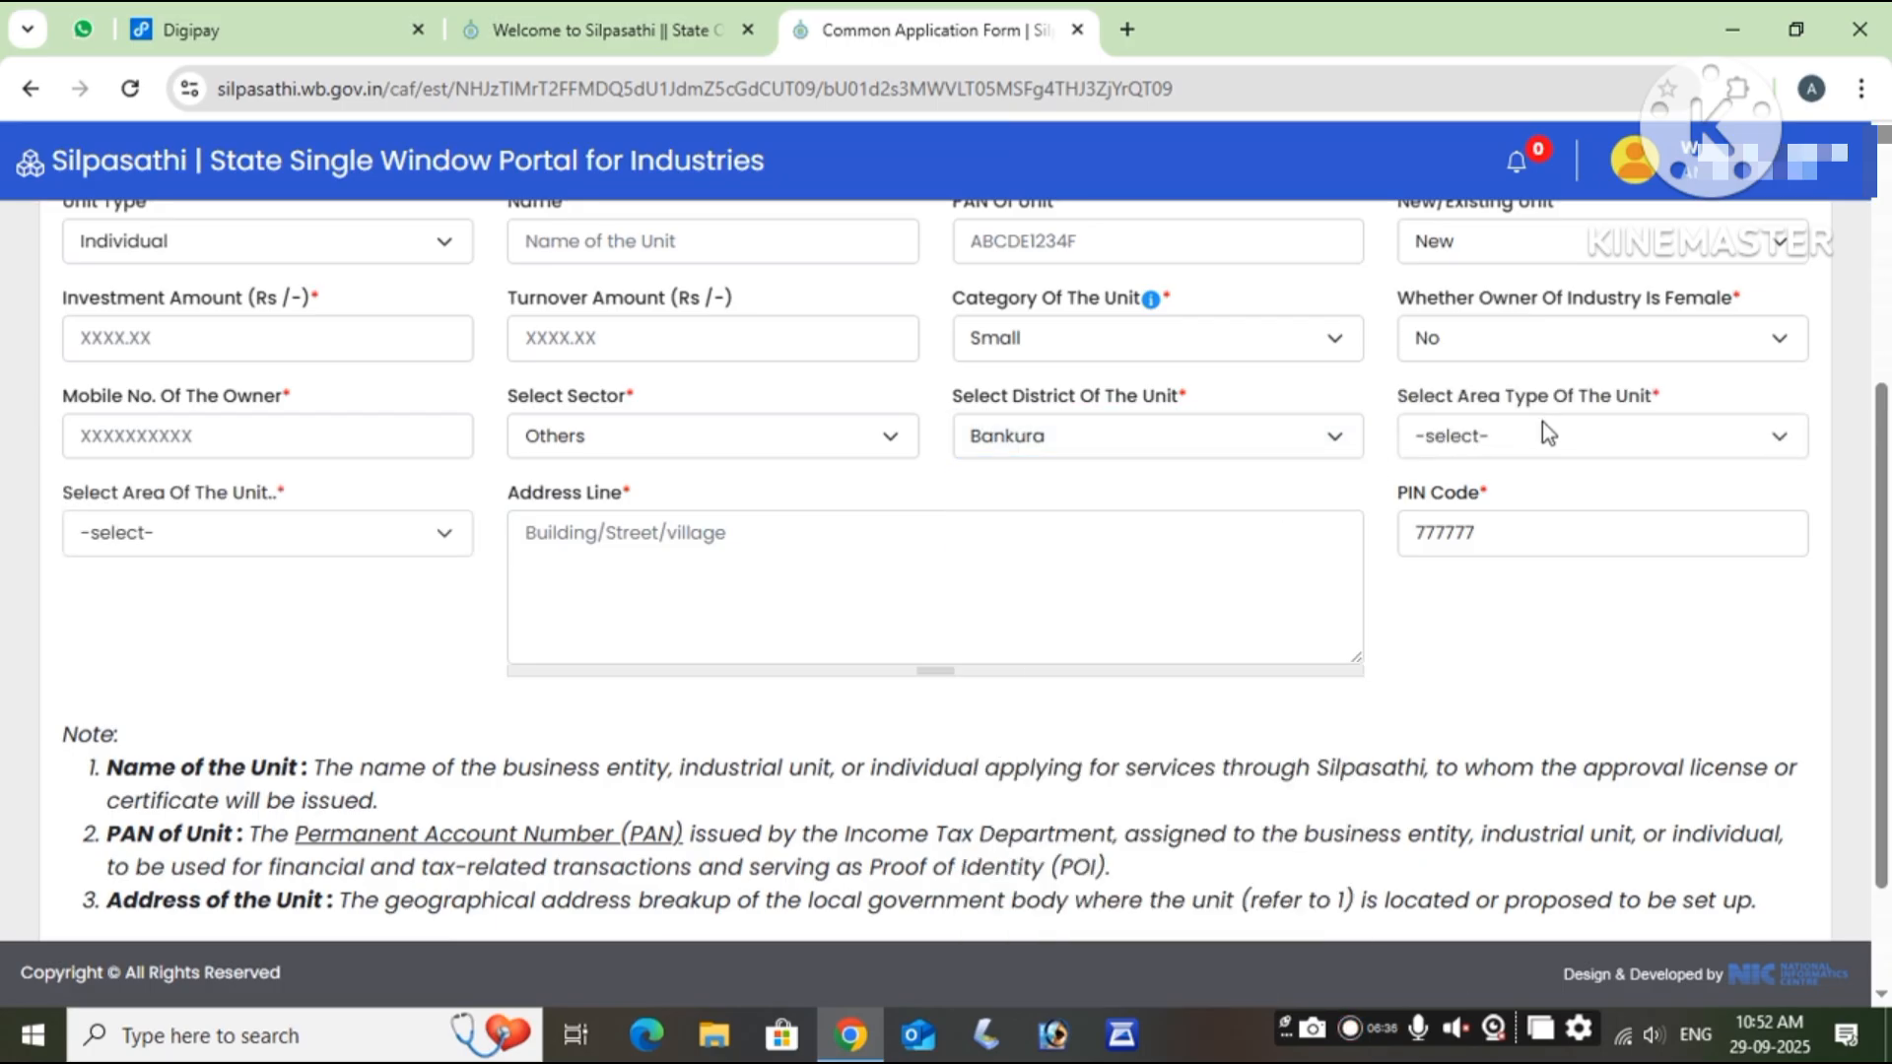
# Step: Set the area type to Block and the area to Sonamukhi
pyautogui.click(1606, 434)
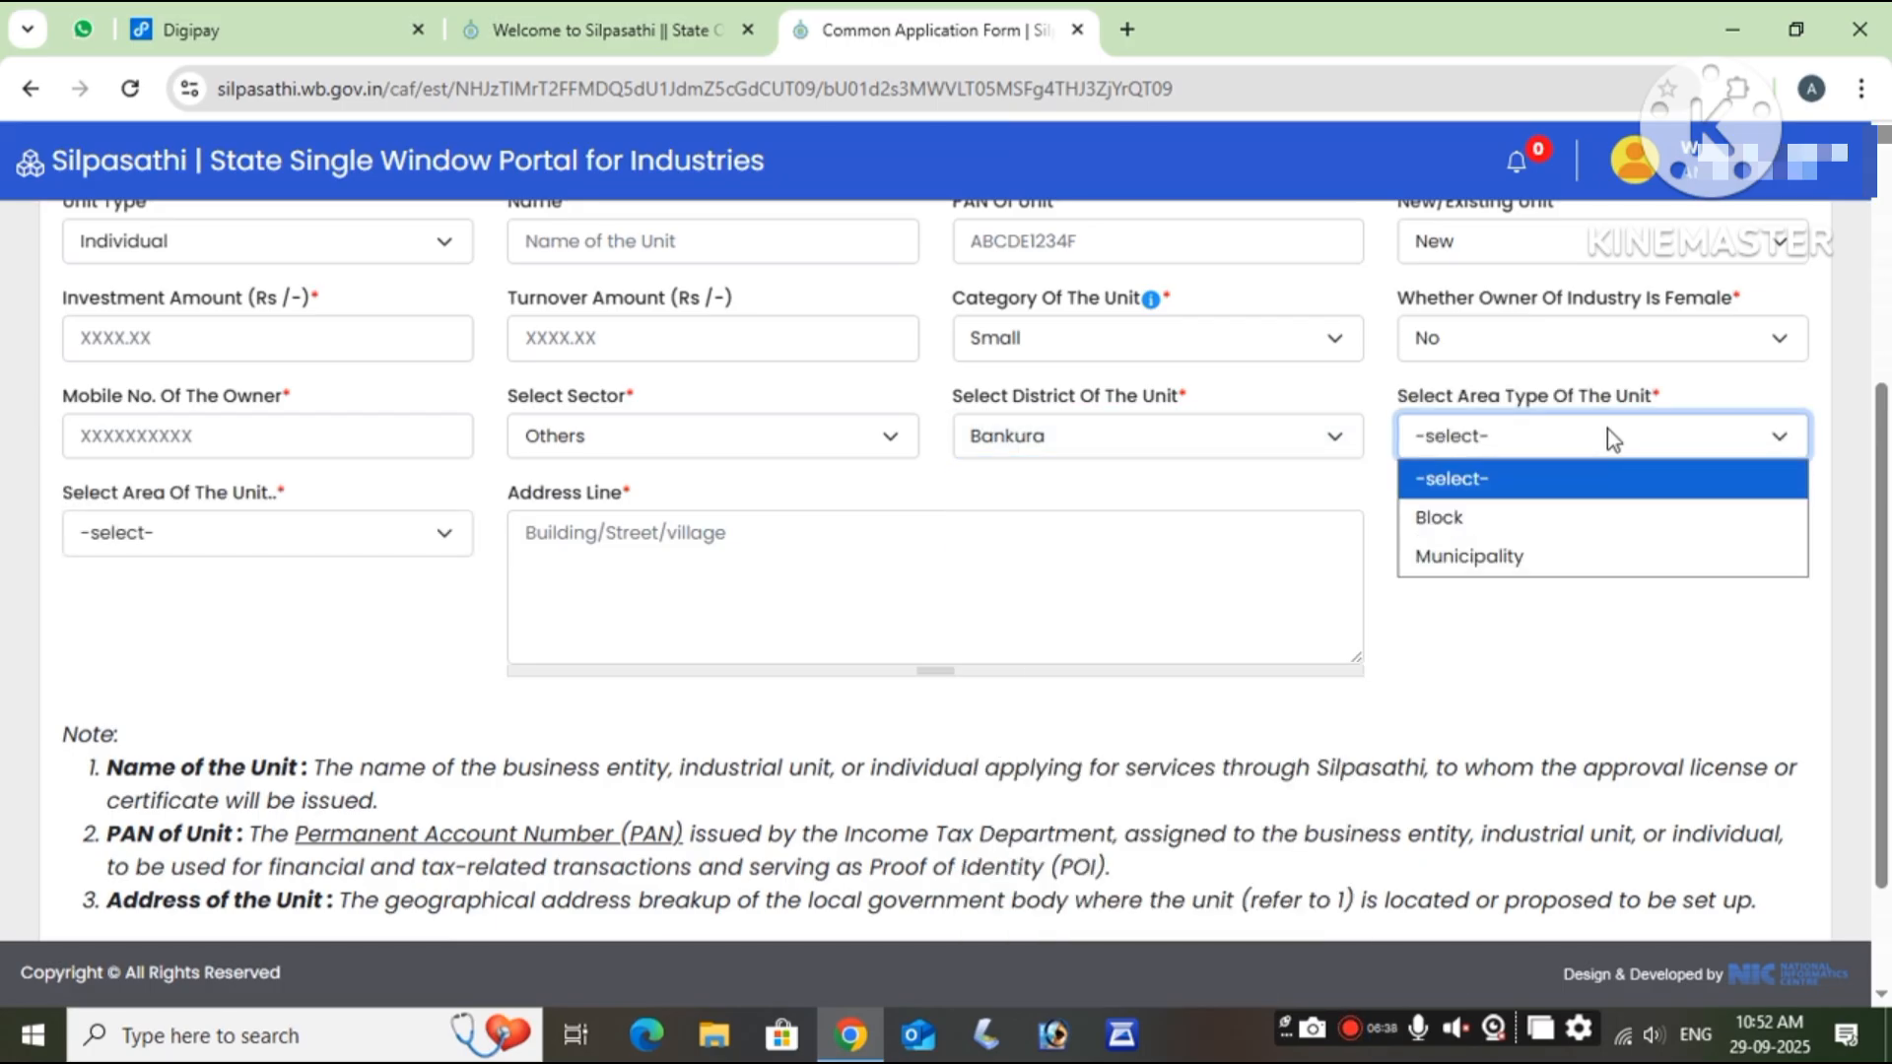
pyautogui.click(1583, 535)
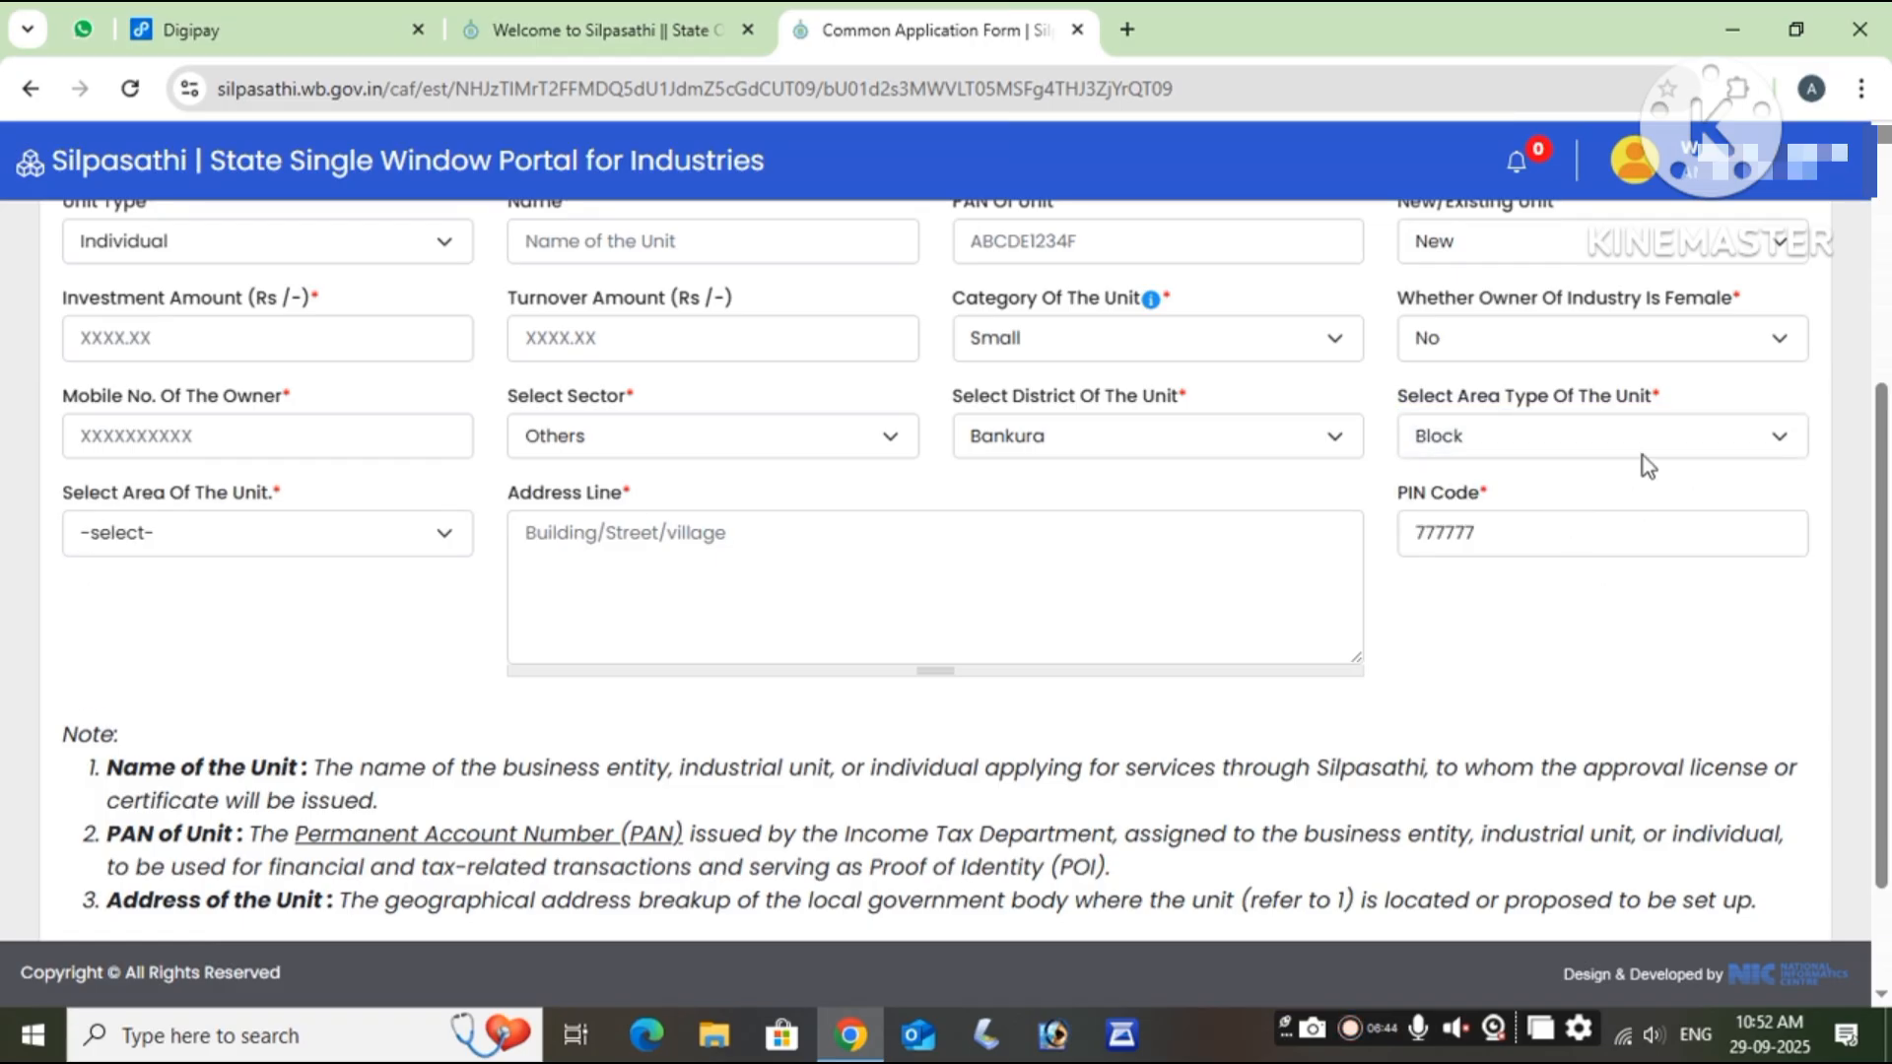
pyautogui.click(185, 535)
pyautogui.scroll(-4, 236, 355)
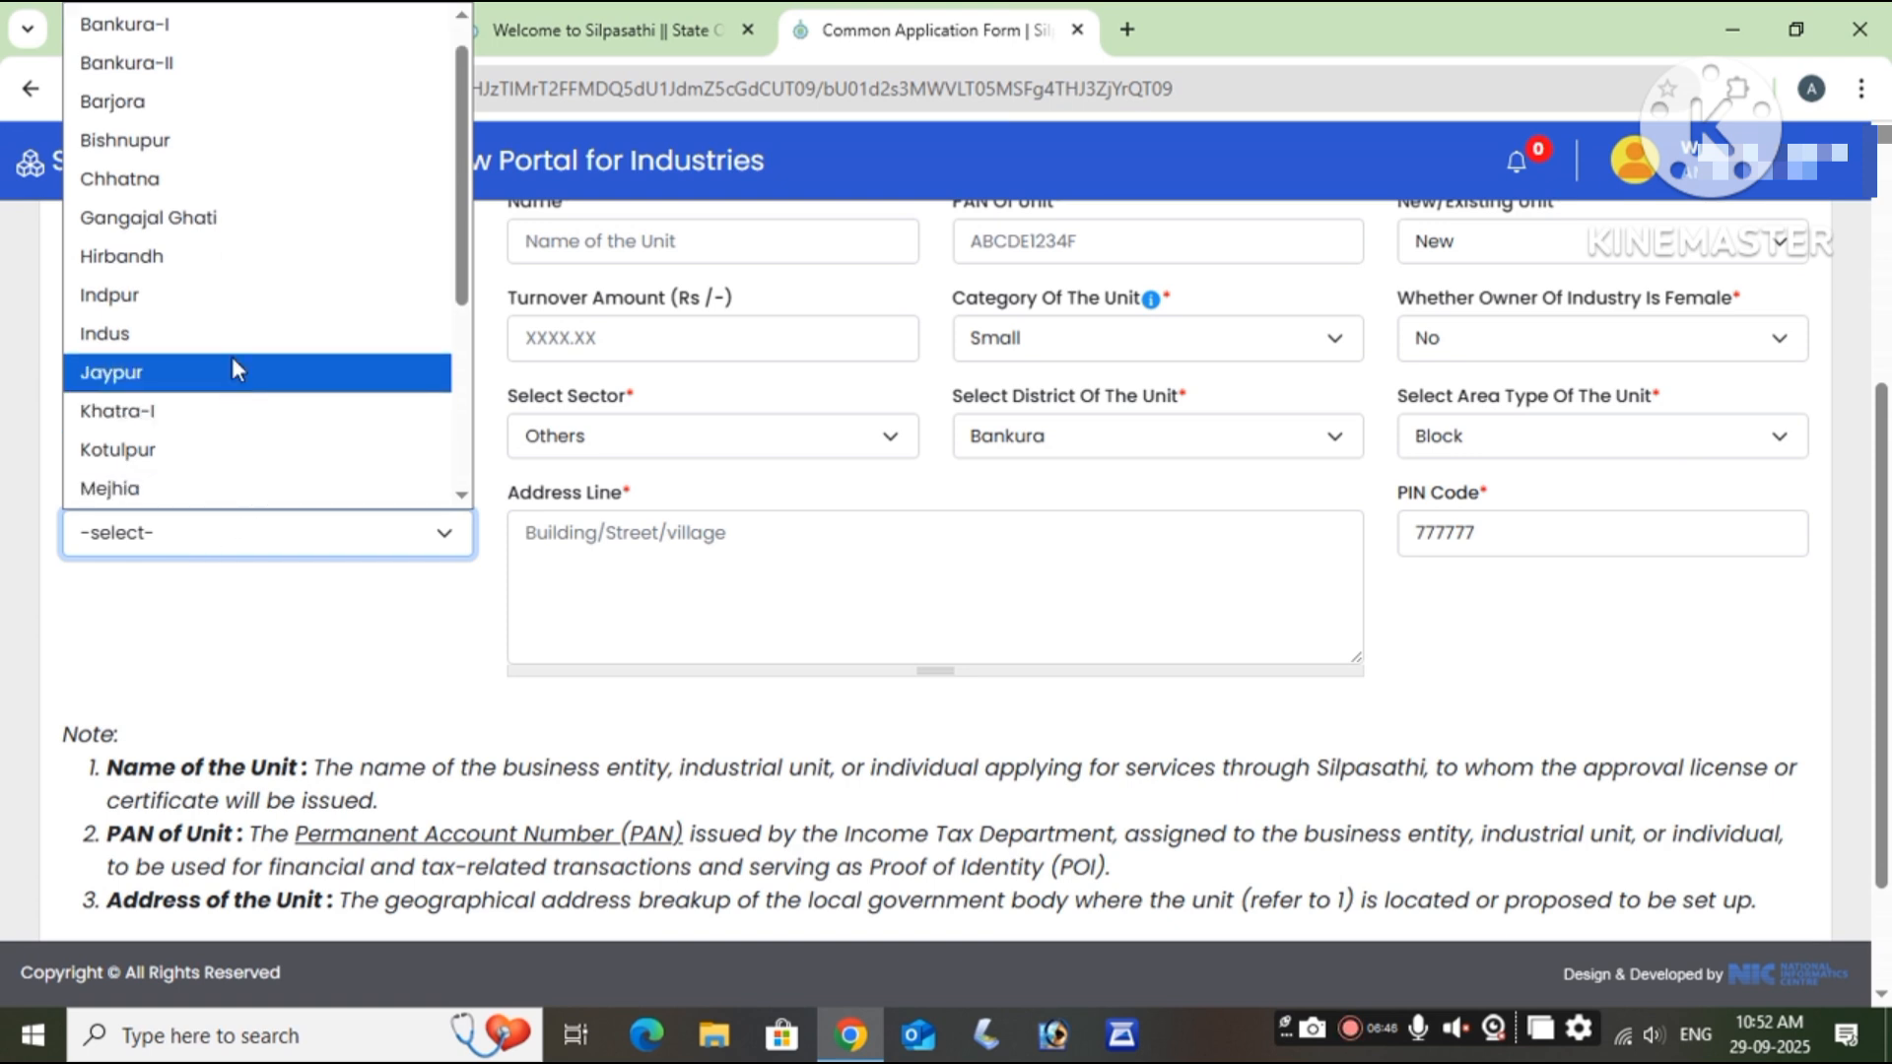
pyautogui.click(268, 451)
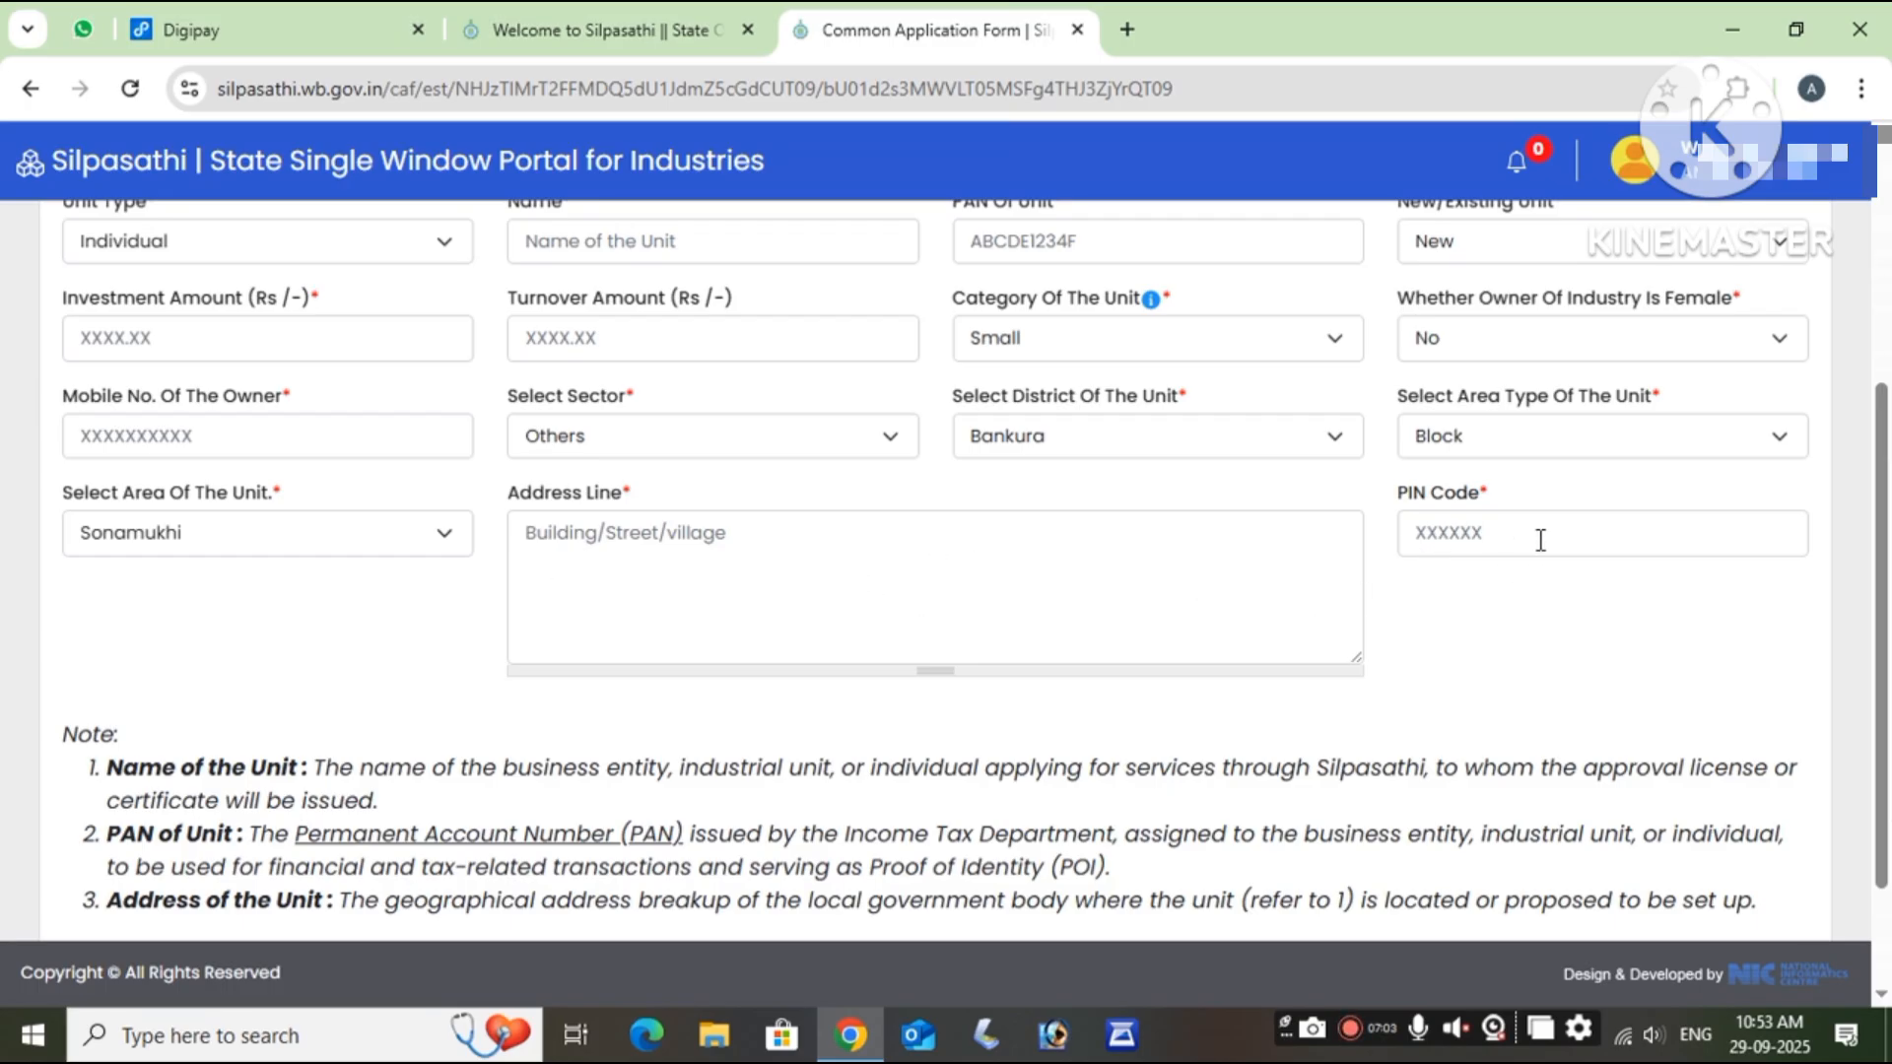
# Step: Tick 'I Hereby Declare', Save & Continue, and scroll to Details of Proposed Trade
pyautogui.scroll(-2, 1172, 739)
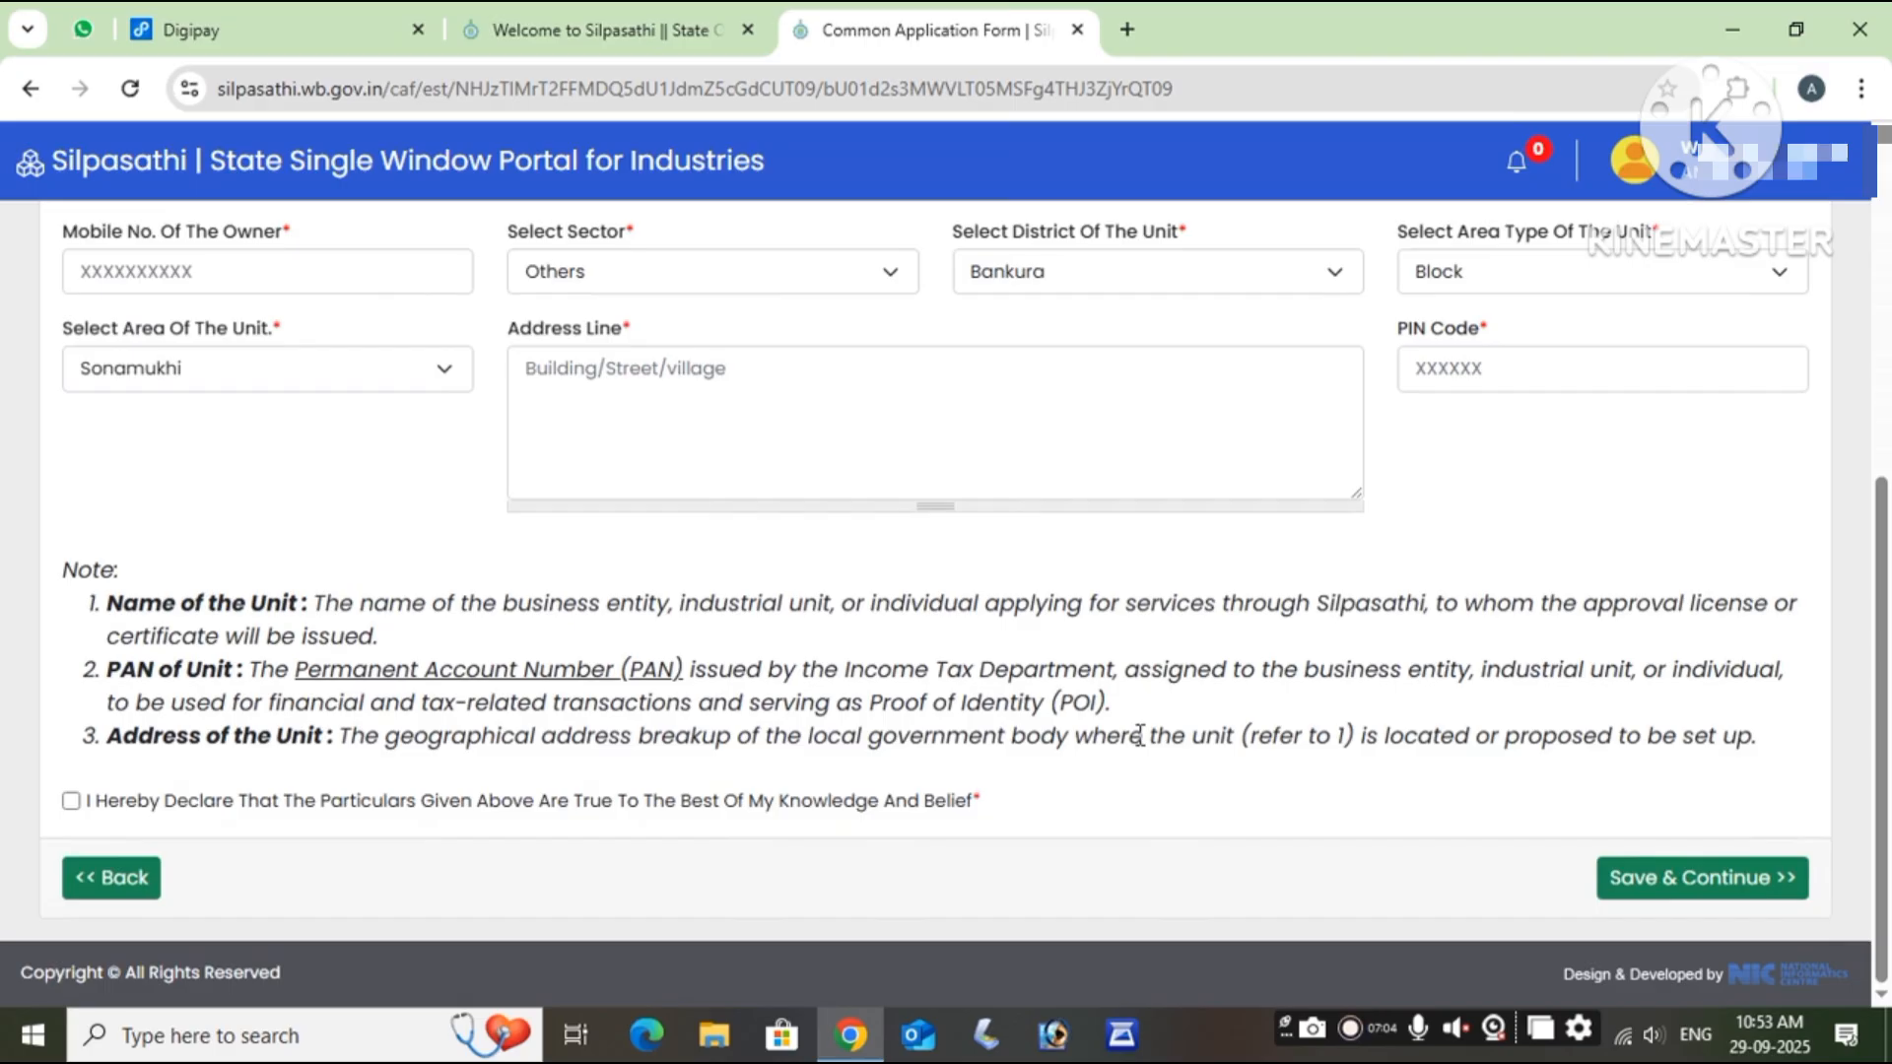
pyautogui.click(71, 801)
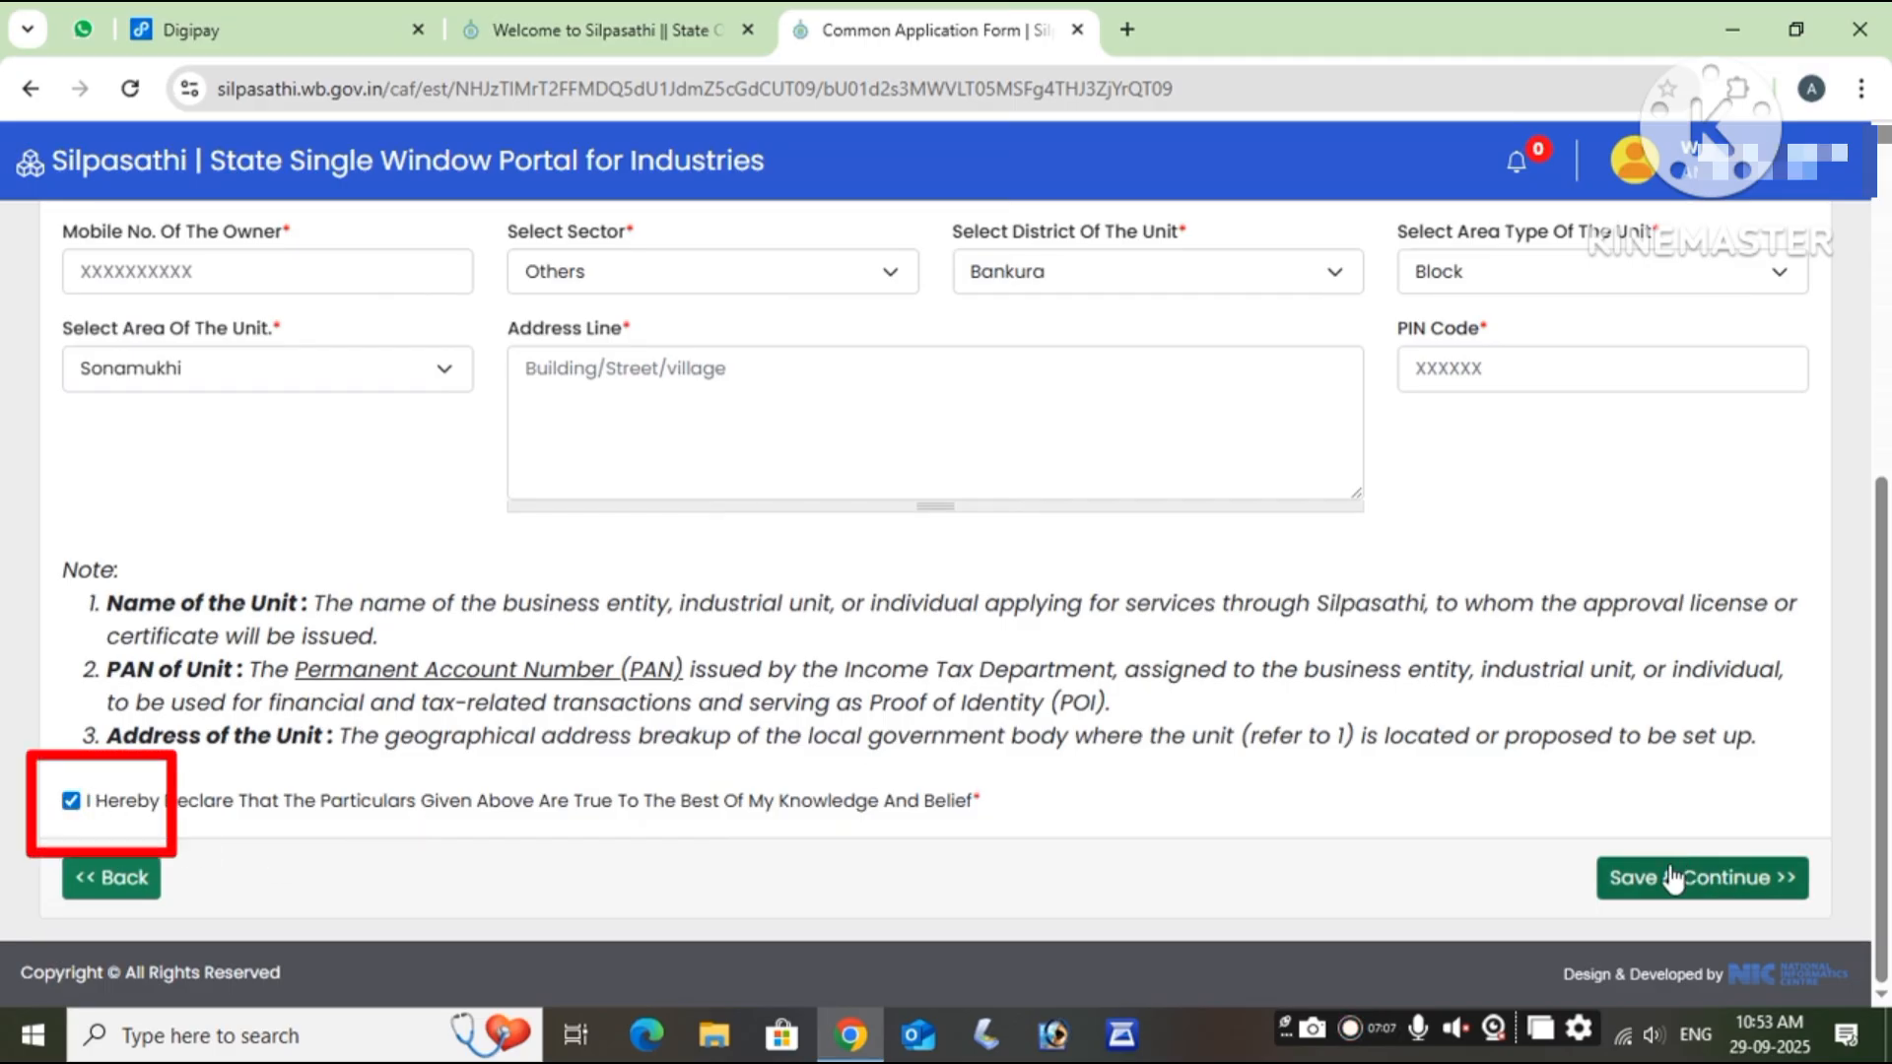
pyautogui.click(1628, 880)
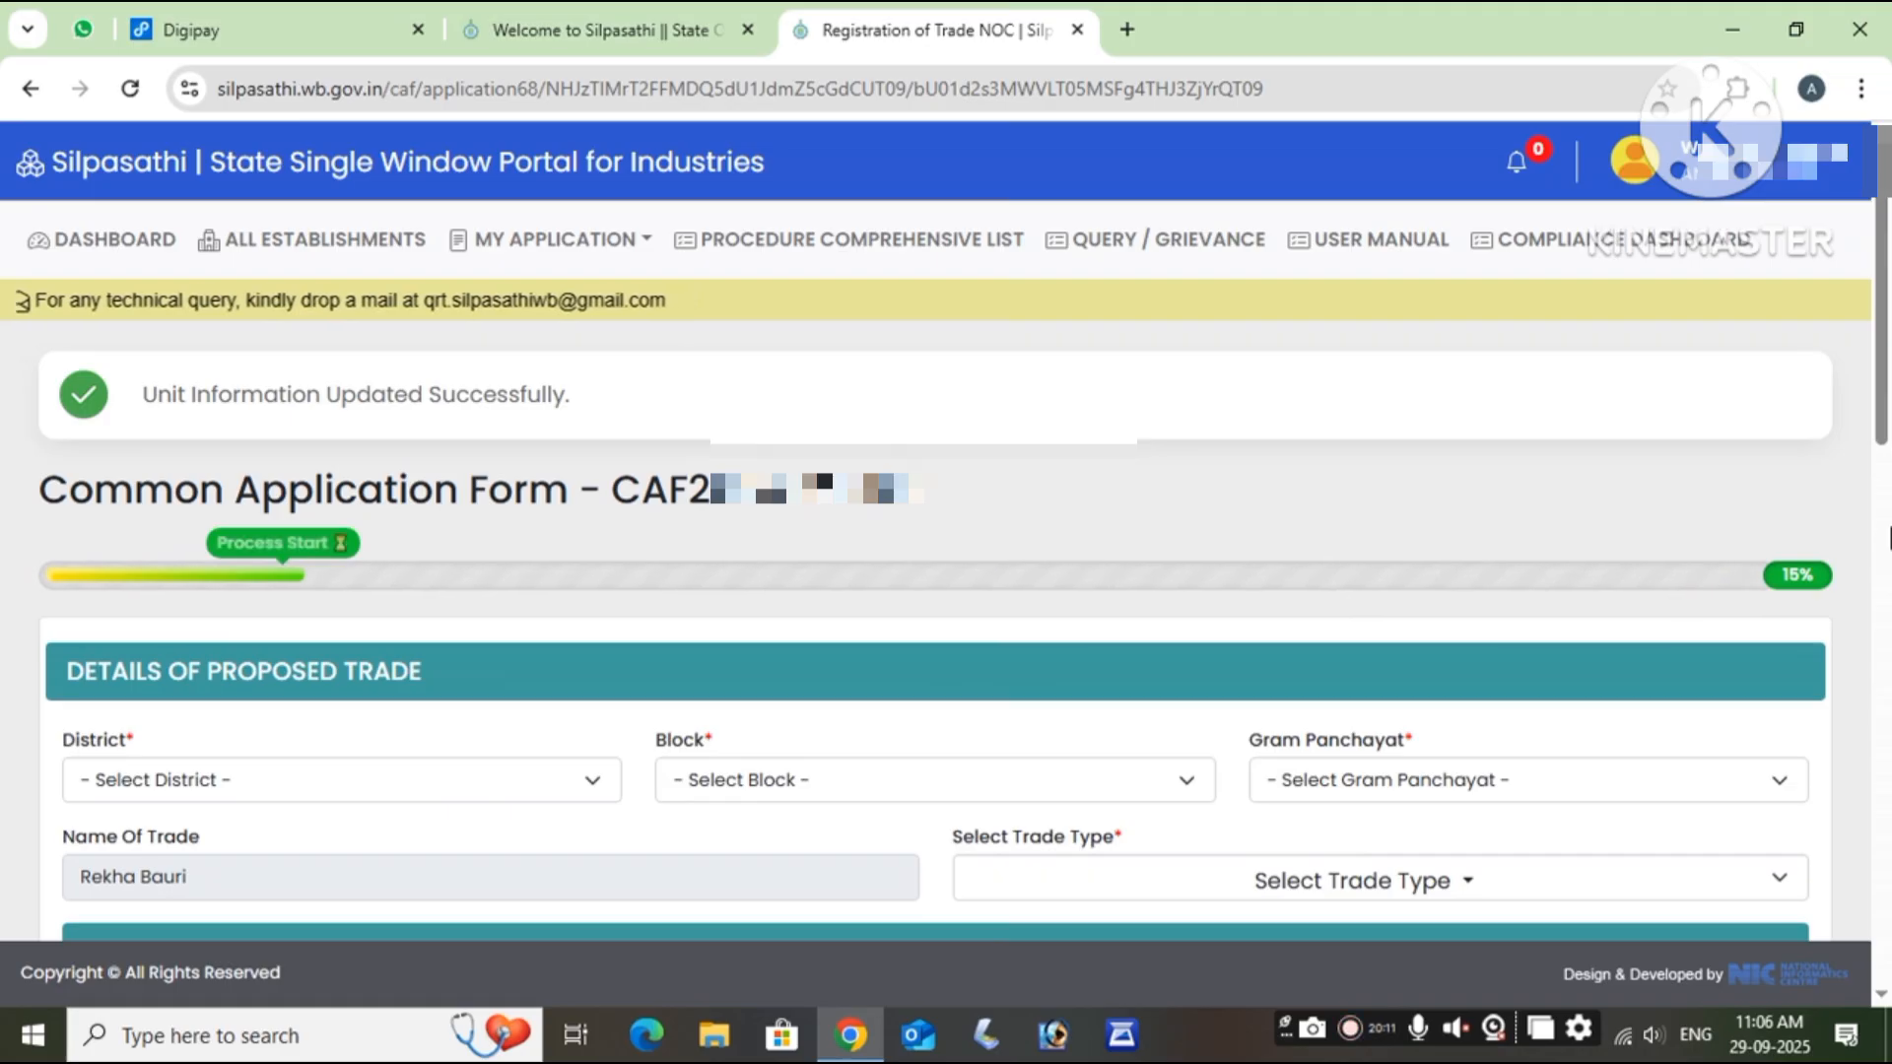
pyautogui.scroll(-2, 1882, 480)
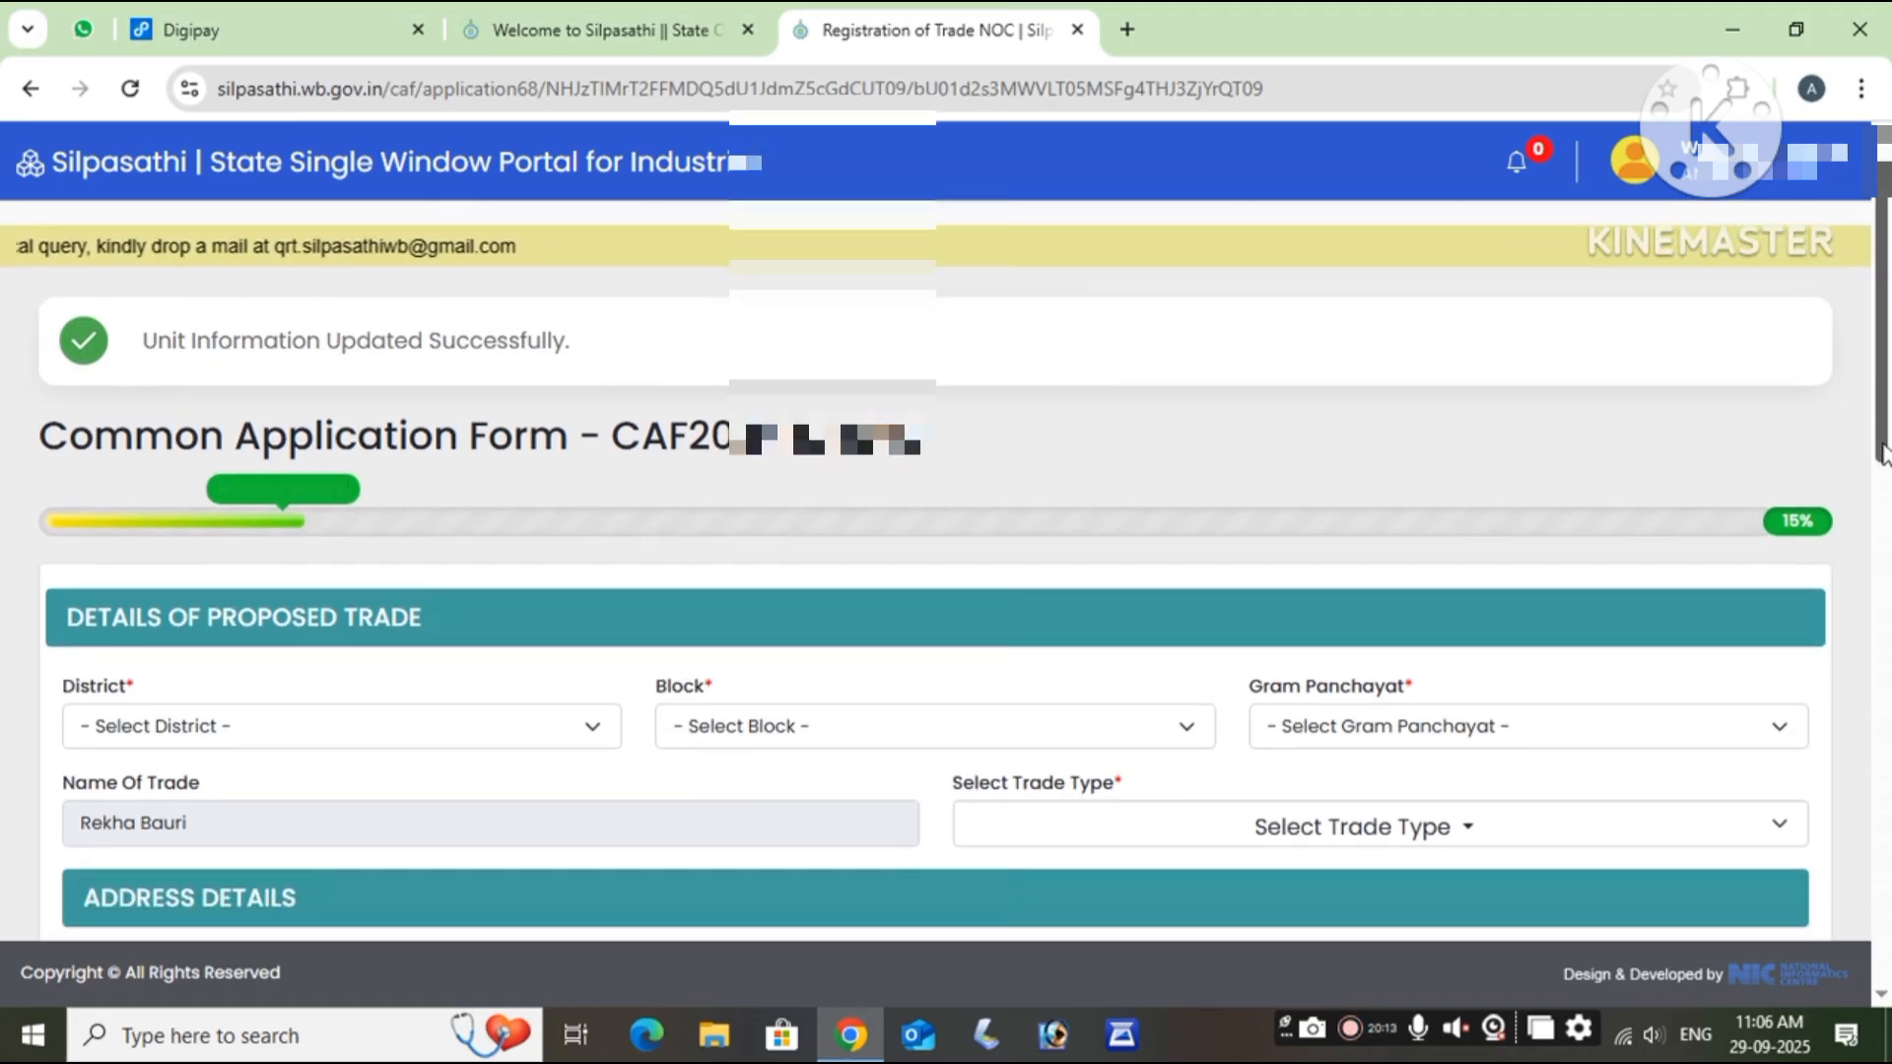
pyautogui.scroll(-2, 1882, 522)
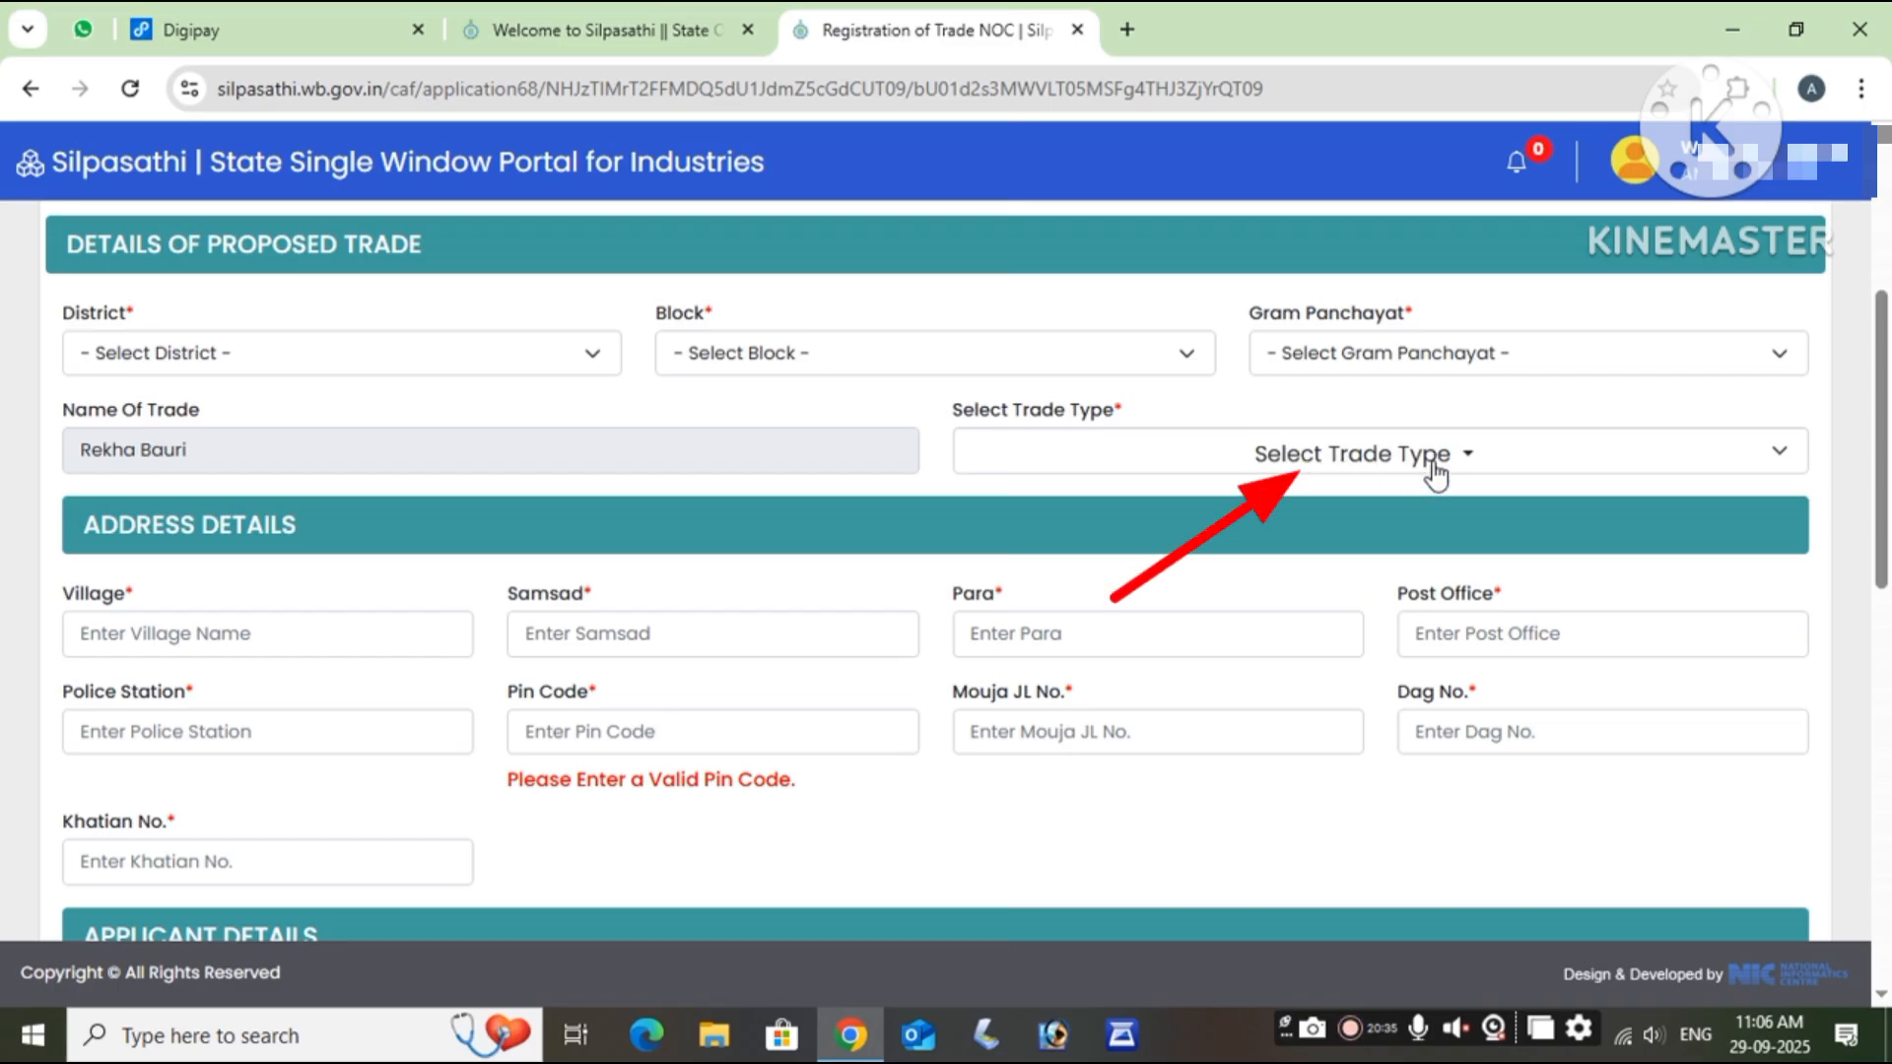
# Step: Search the trade type list for 'CYBER', replacing an earlier 'GROC' search
pyautogui.click(1387, 459)
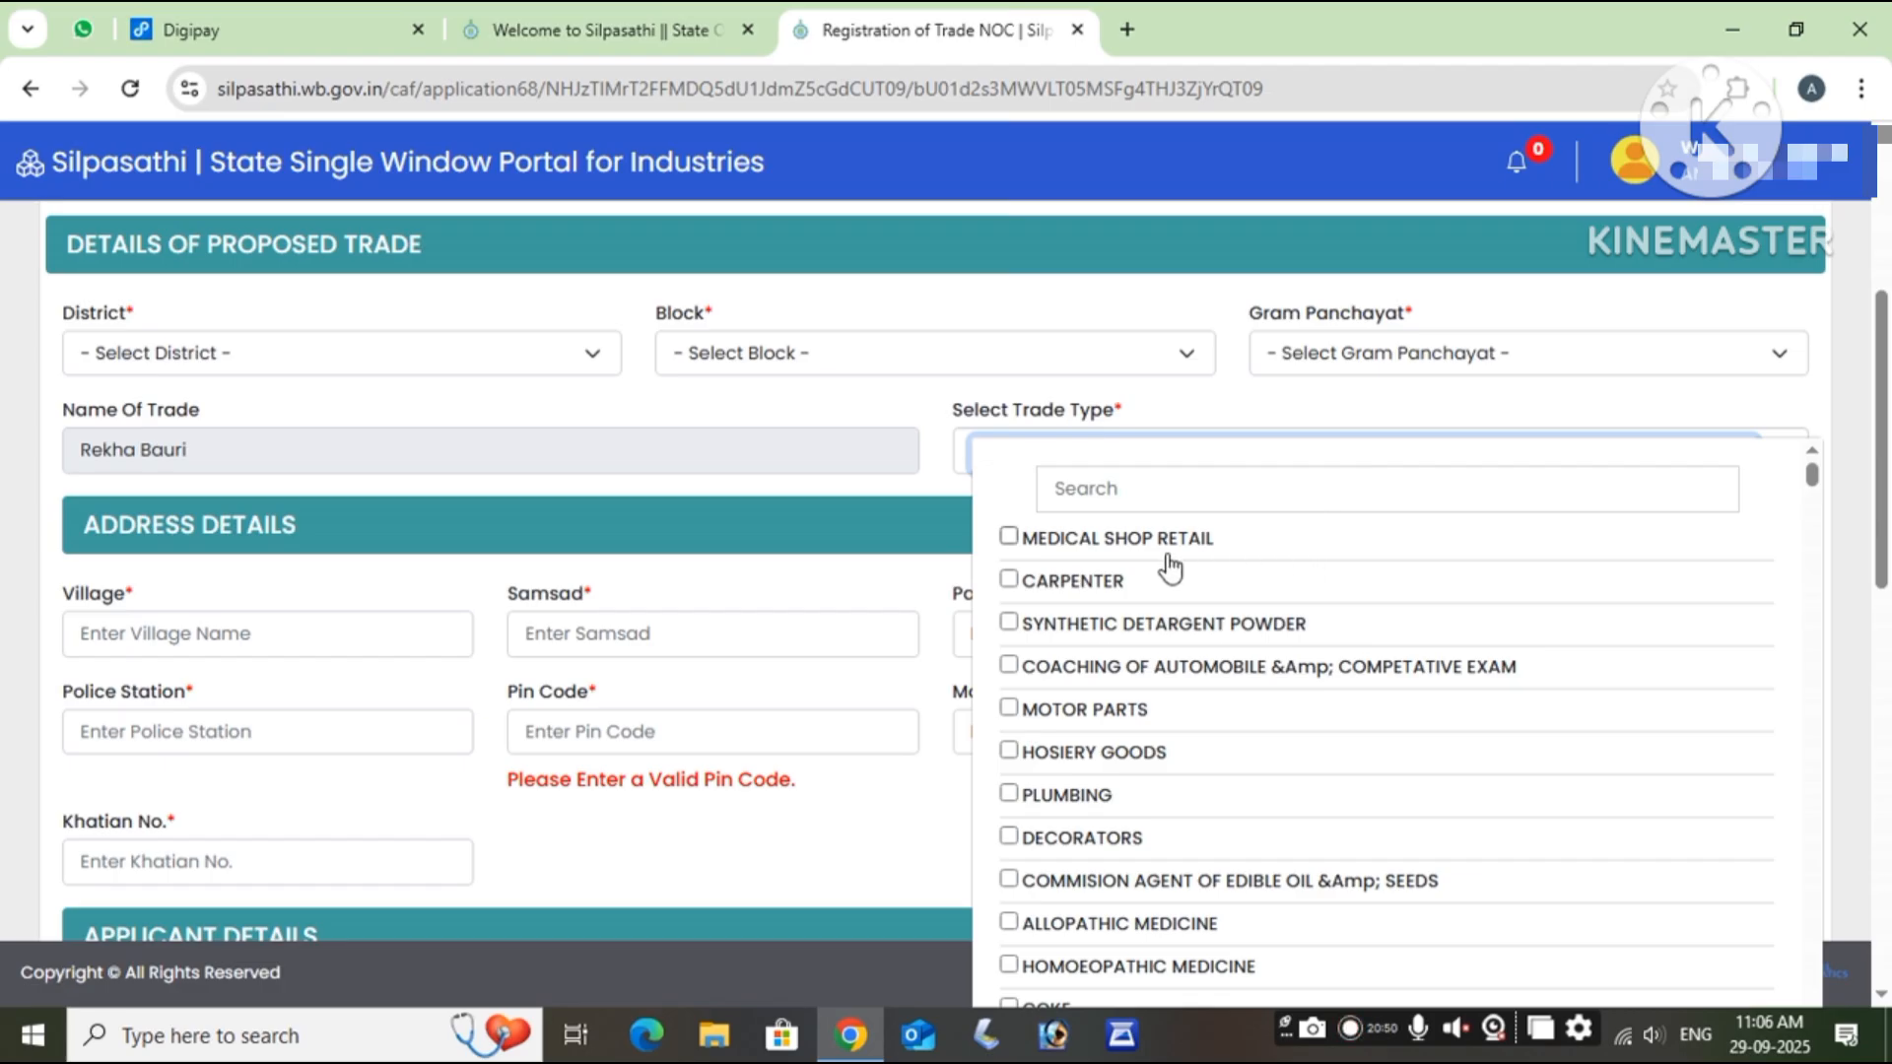
pyautogui.scroll(-1, 1200, 683)
pyautogui.scroll(-15, 1200, 681)
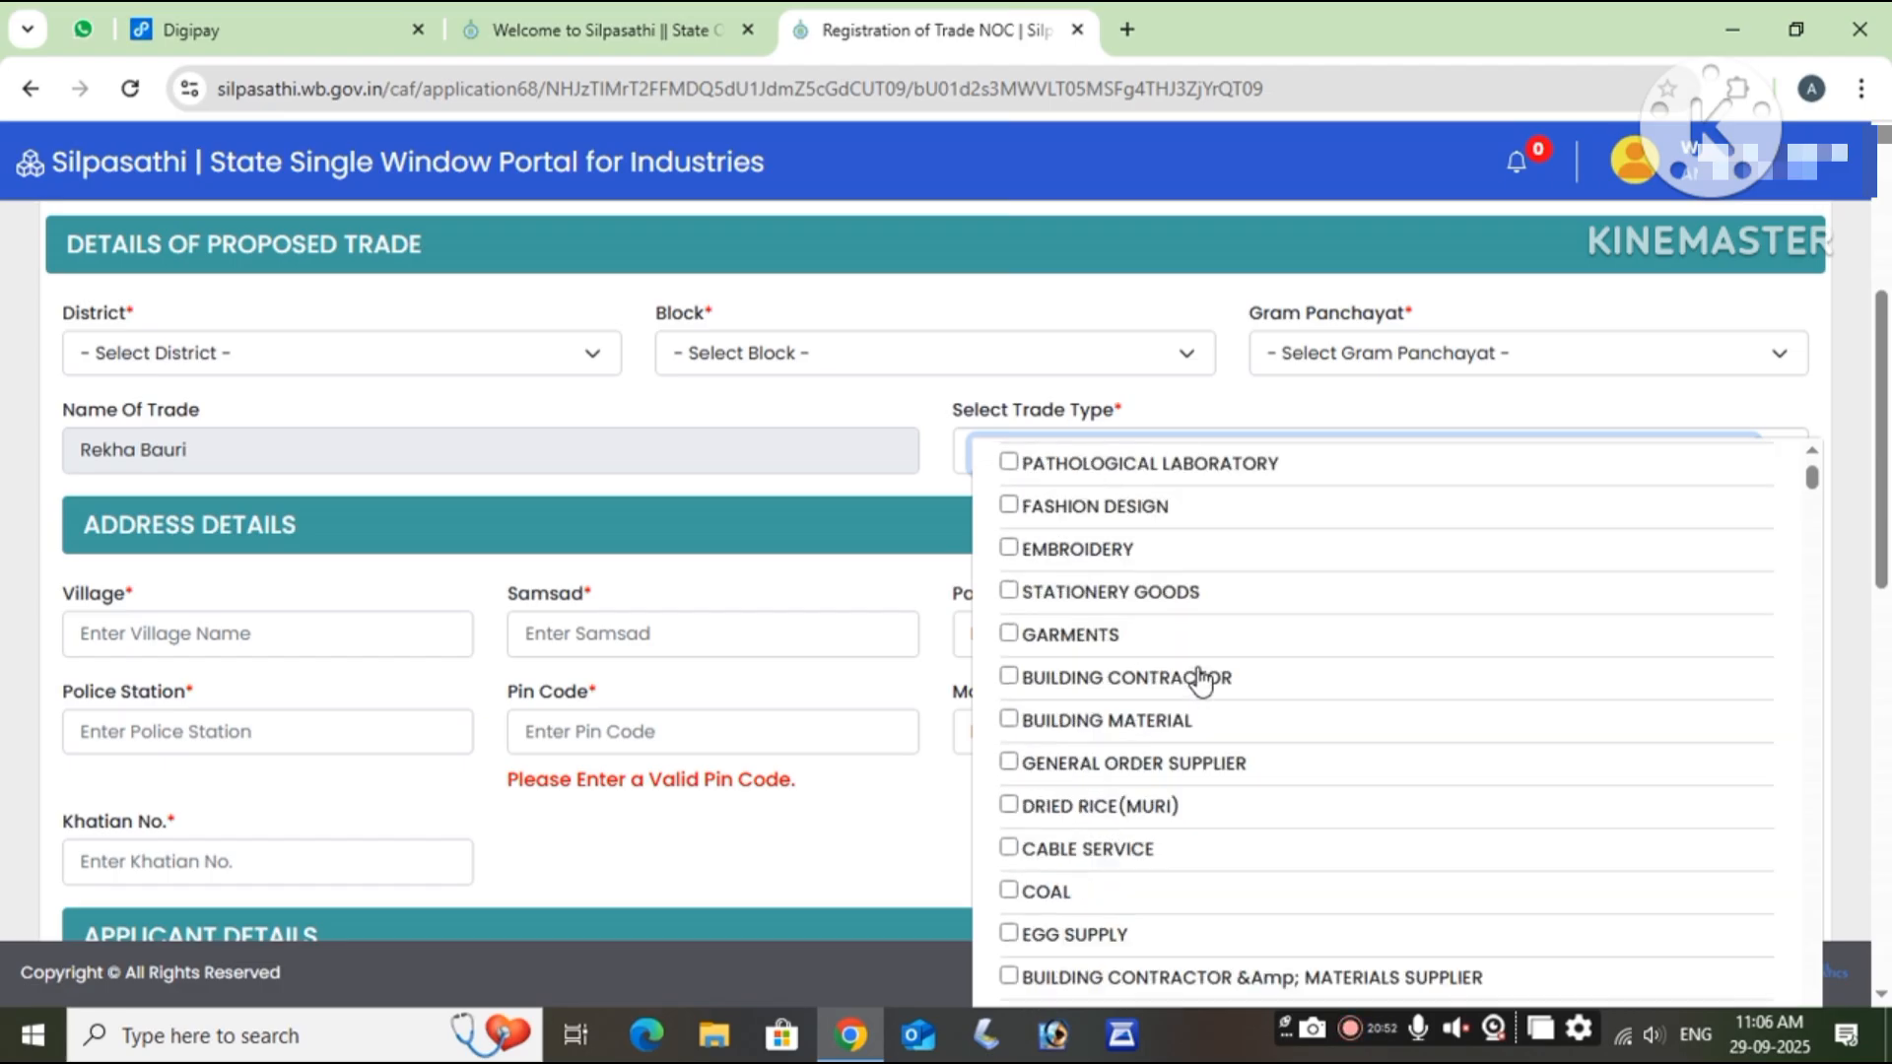
pyautogui.scroll(-8, 1200, 677)
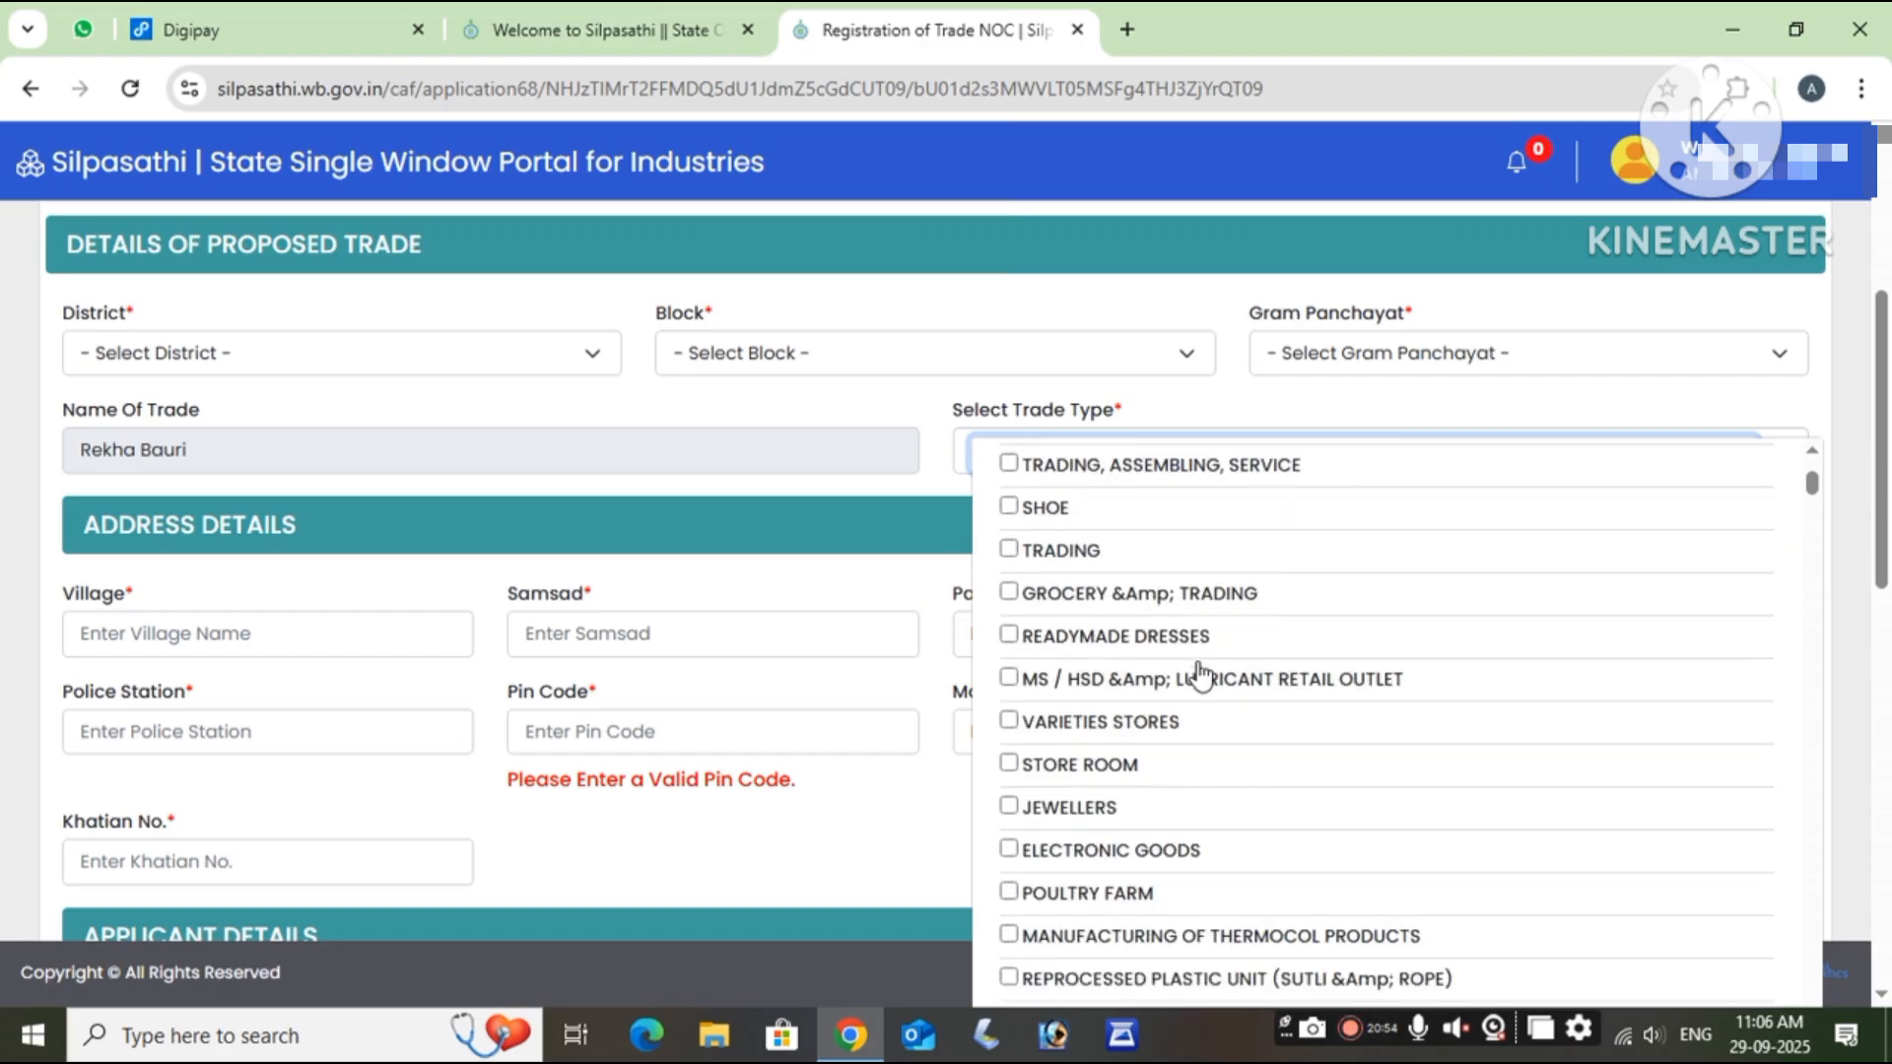
pyautogui.scroll(20, 1200, 677)
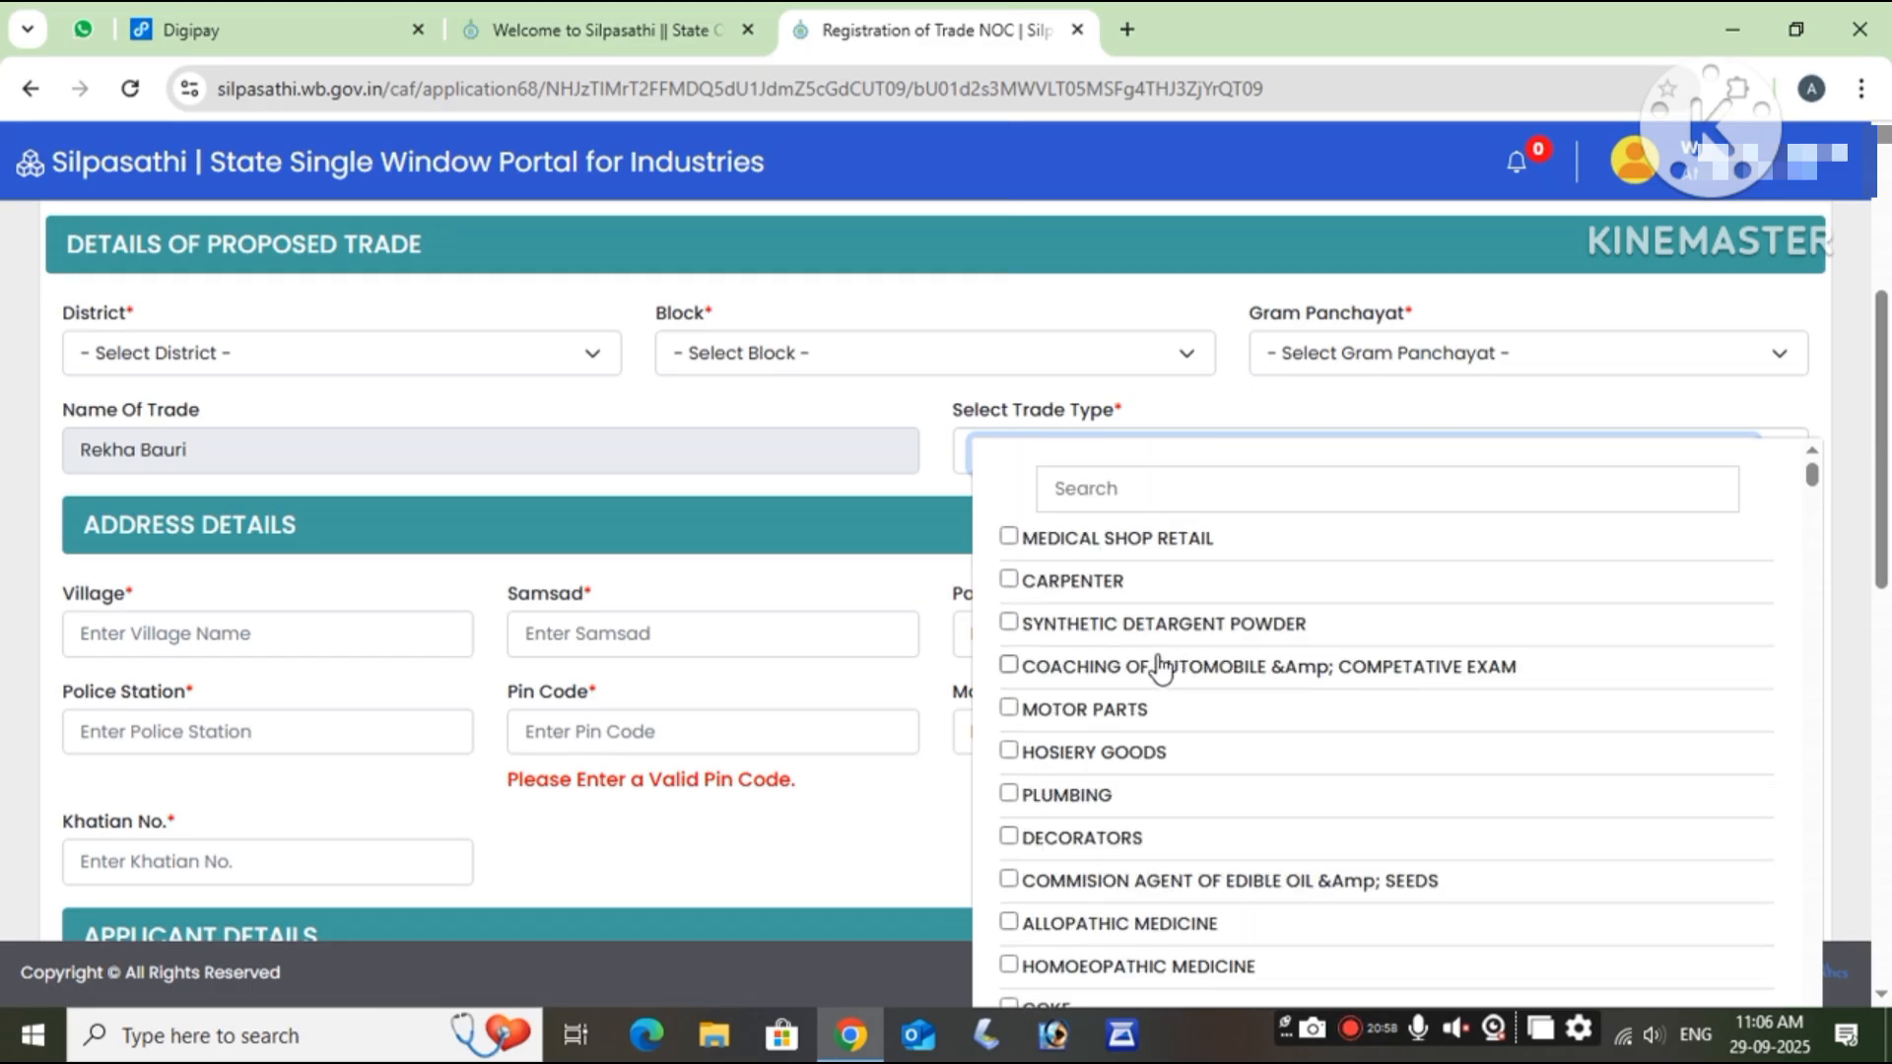
pyautogui.click(1196, 489)
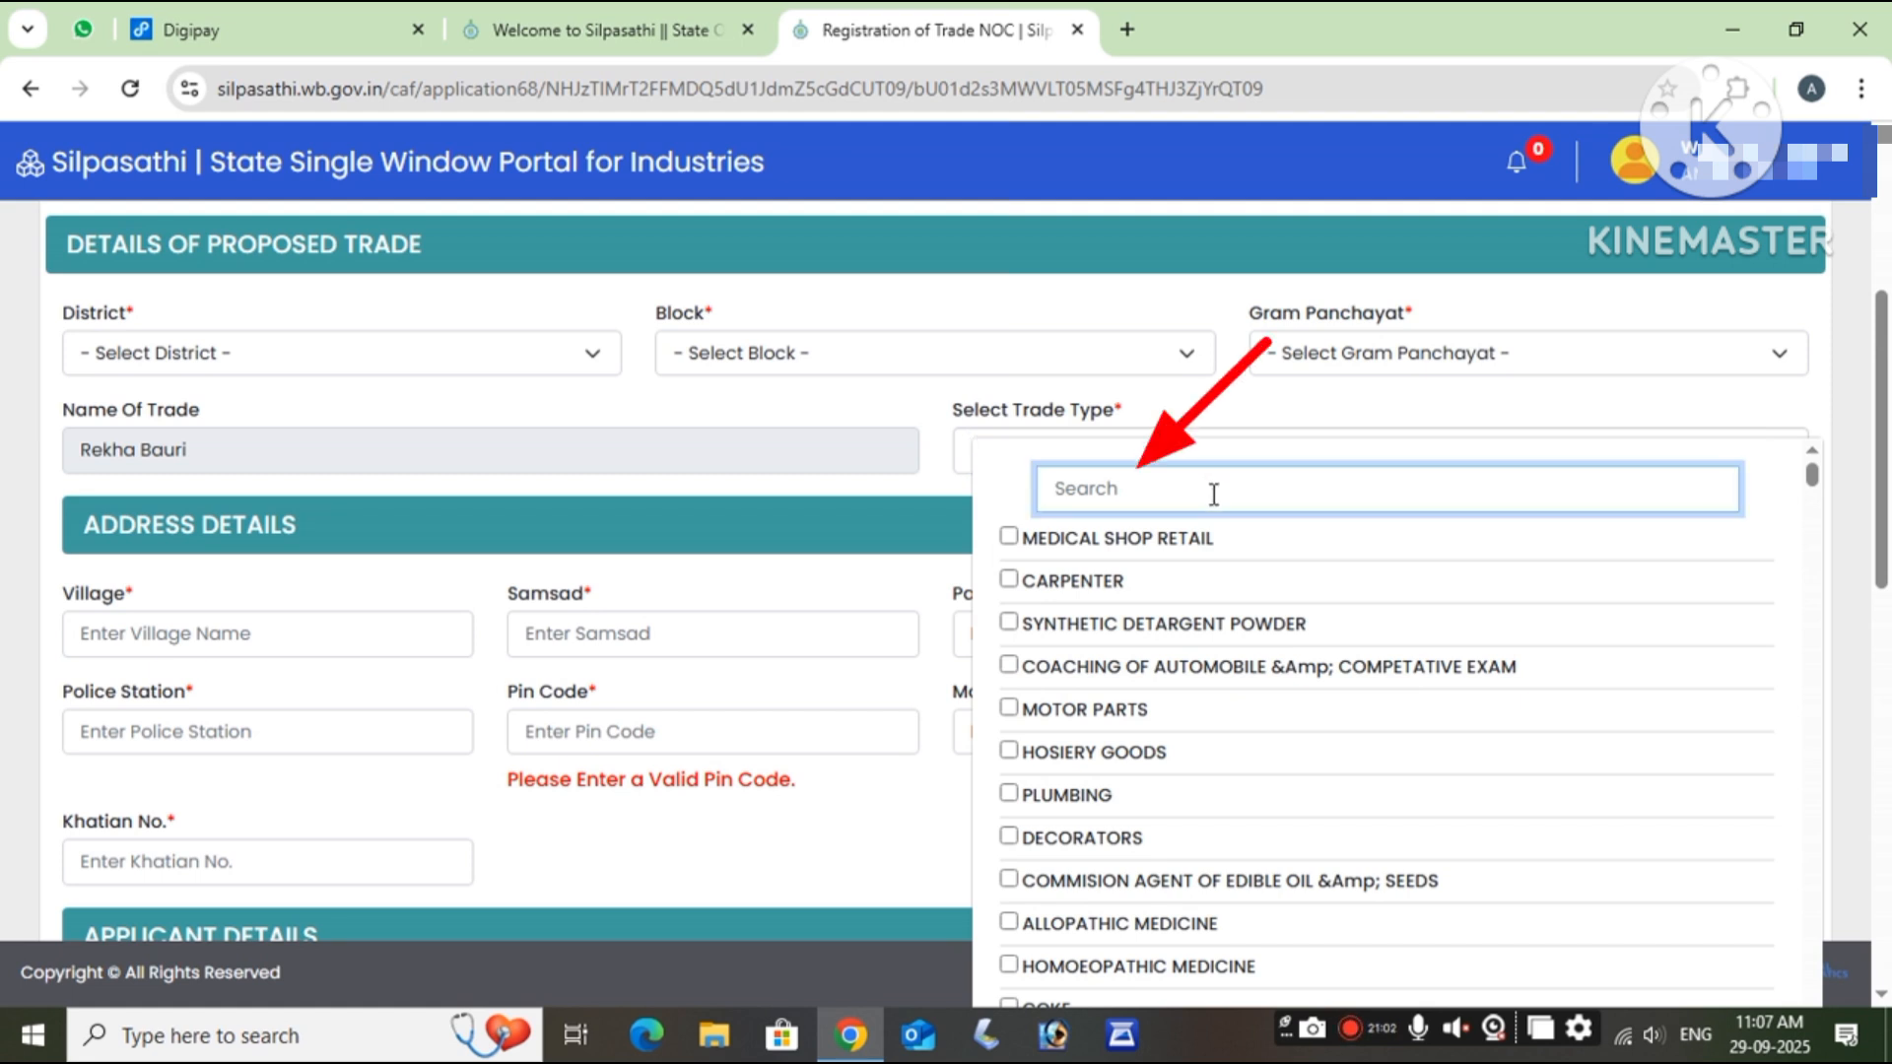
pyautogui.write('GRO')
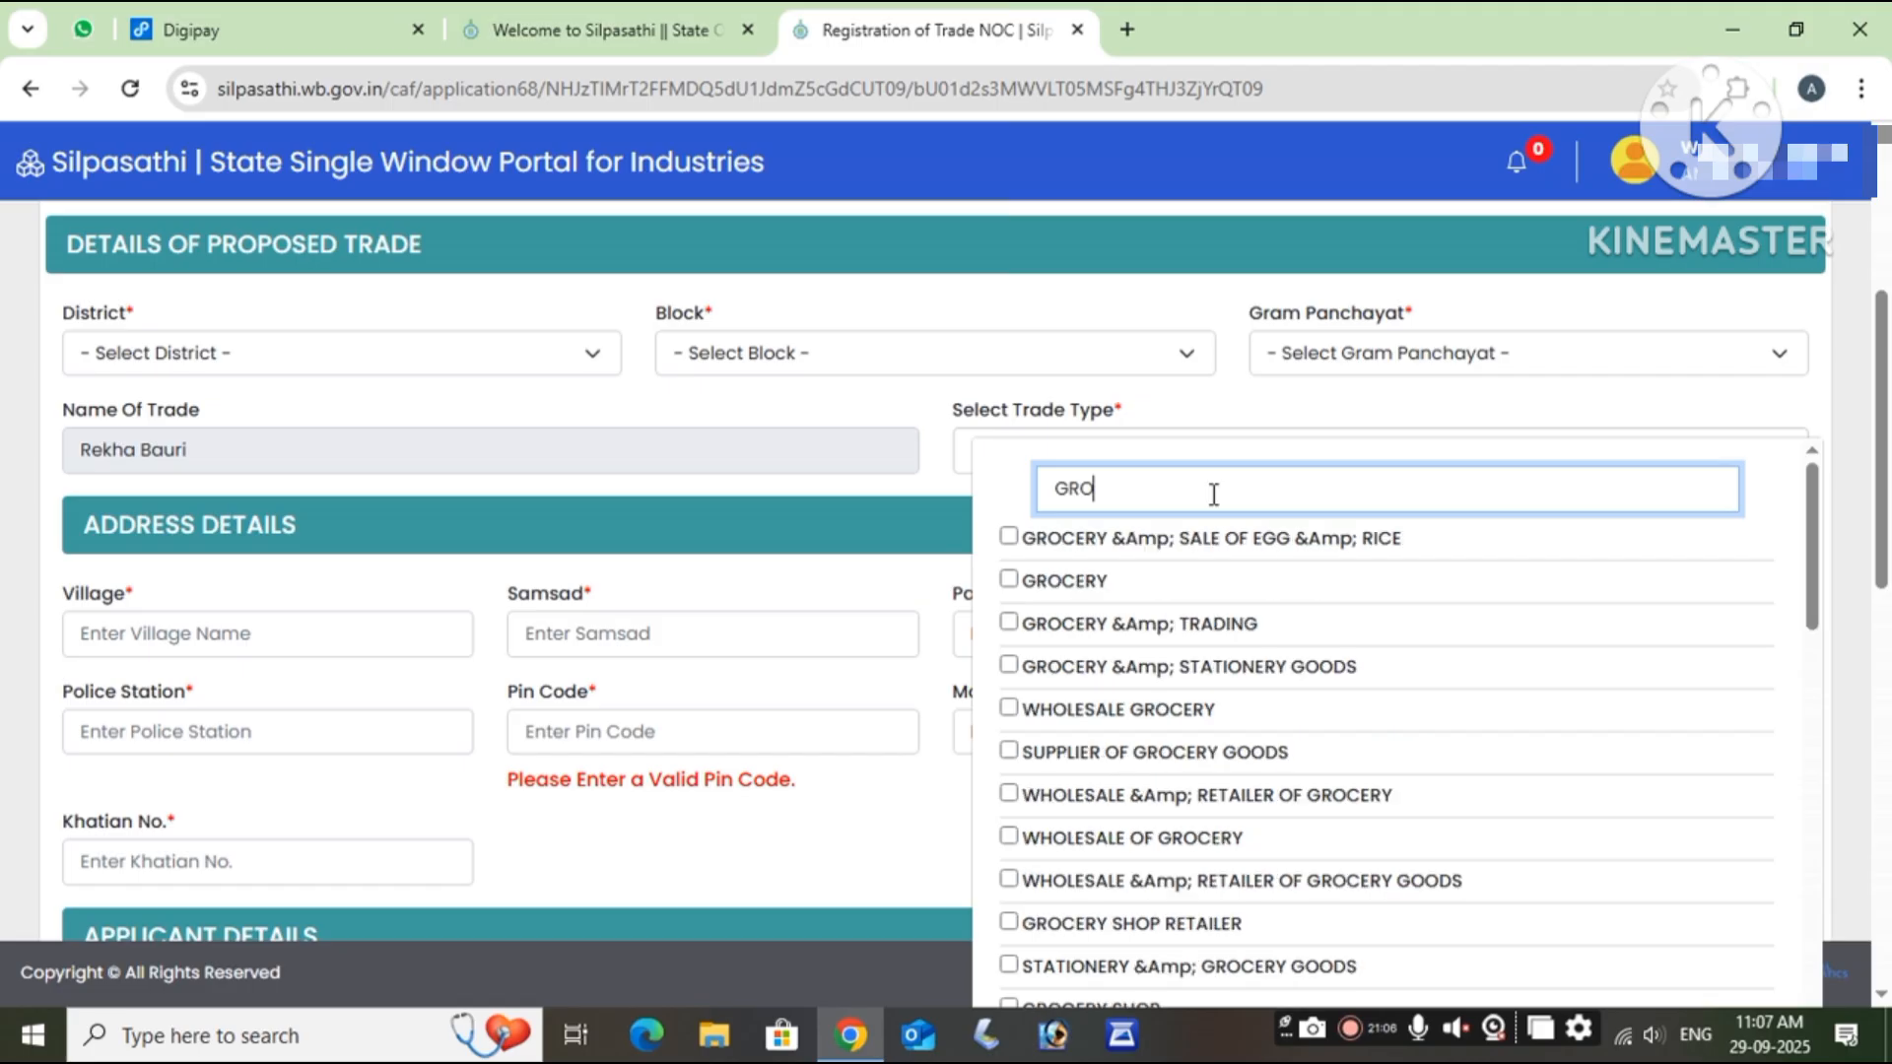
pyautogui.write('C')
pyautogui.moveTo(1131, 504); pyautogui.dragTo(1018, 507)
pyautogui.write('c')
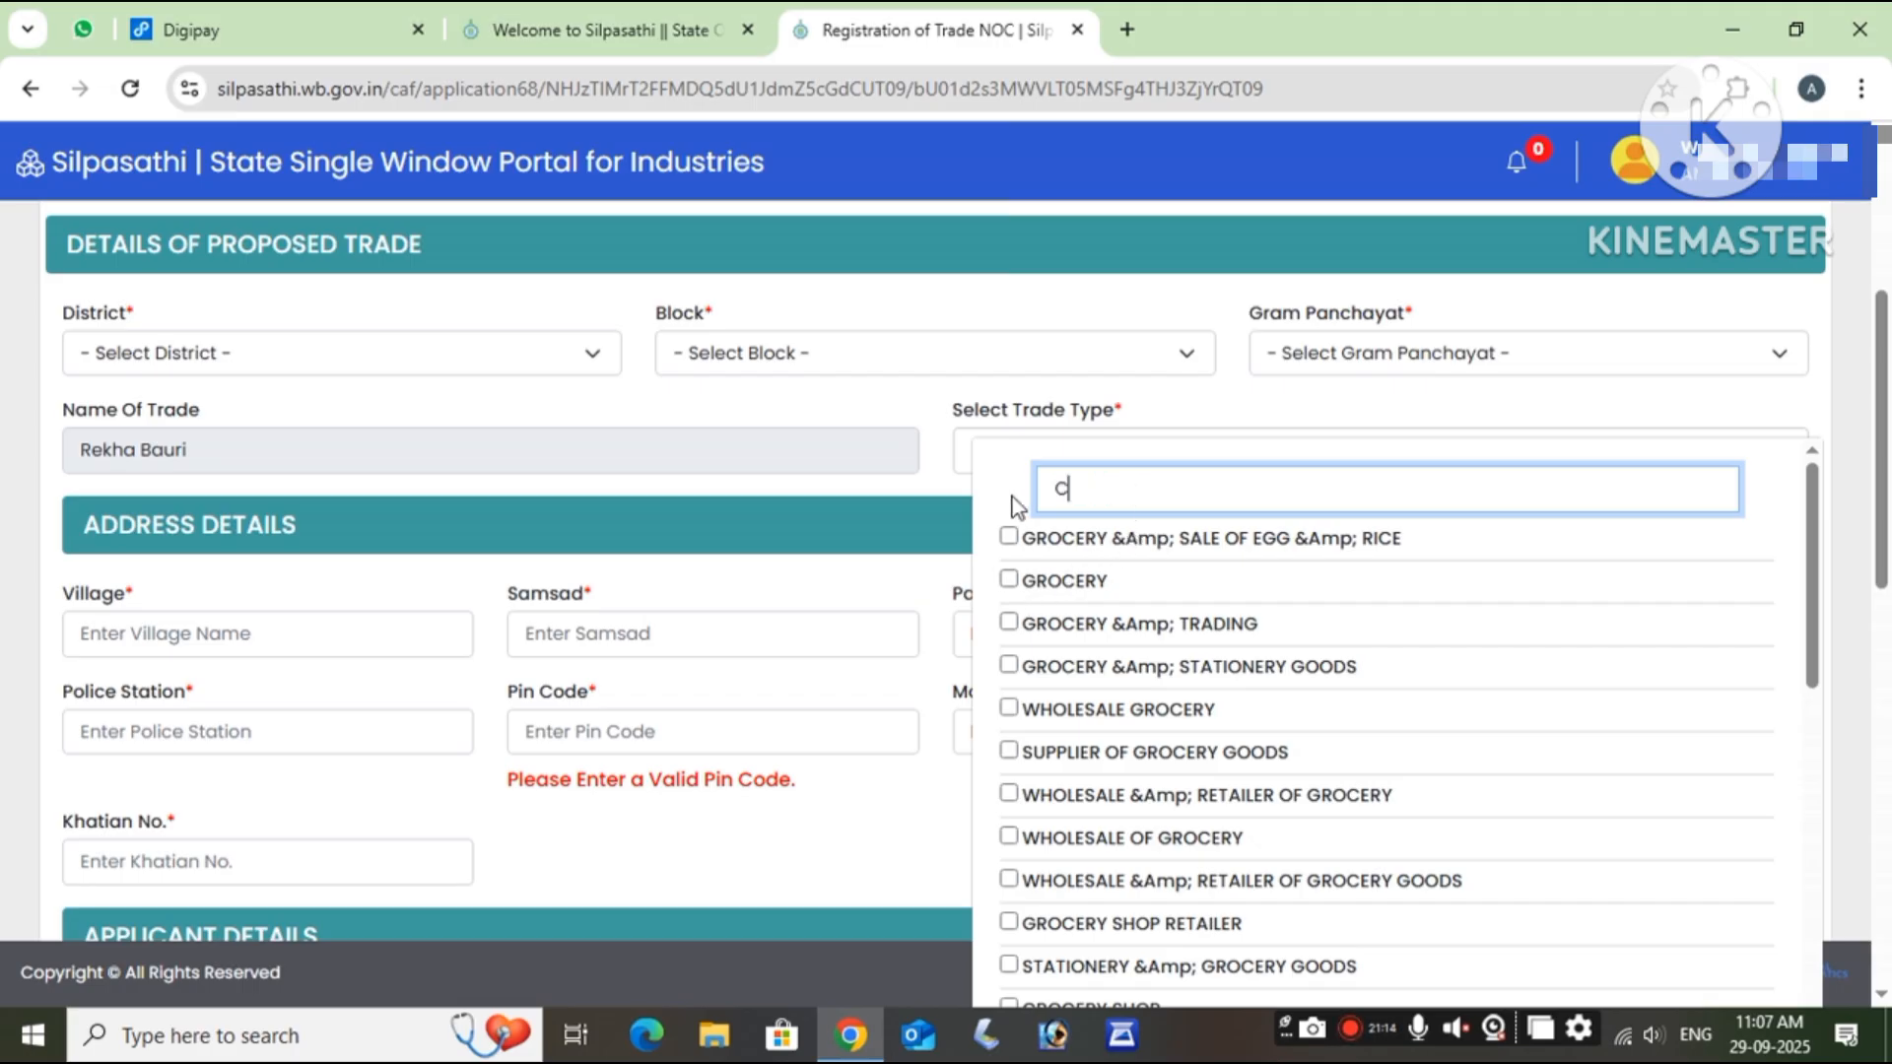
pyautogui.write('Y')
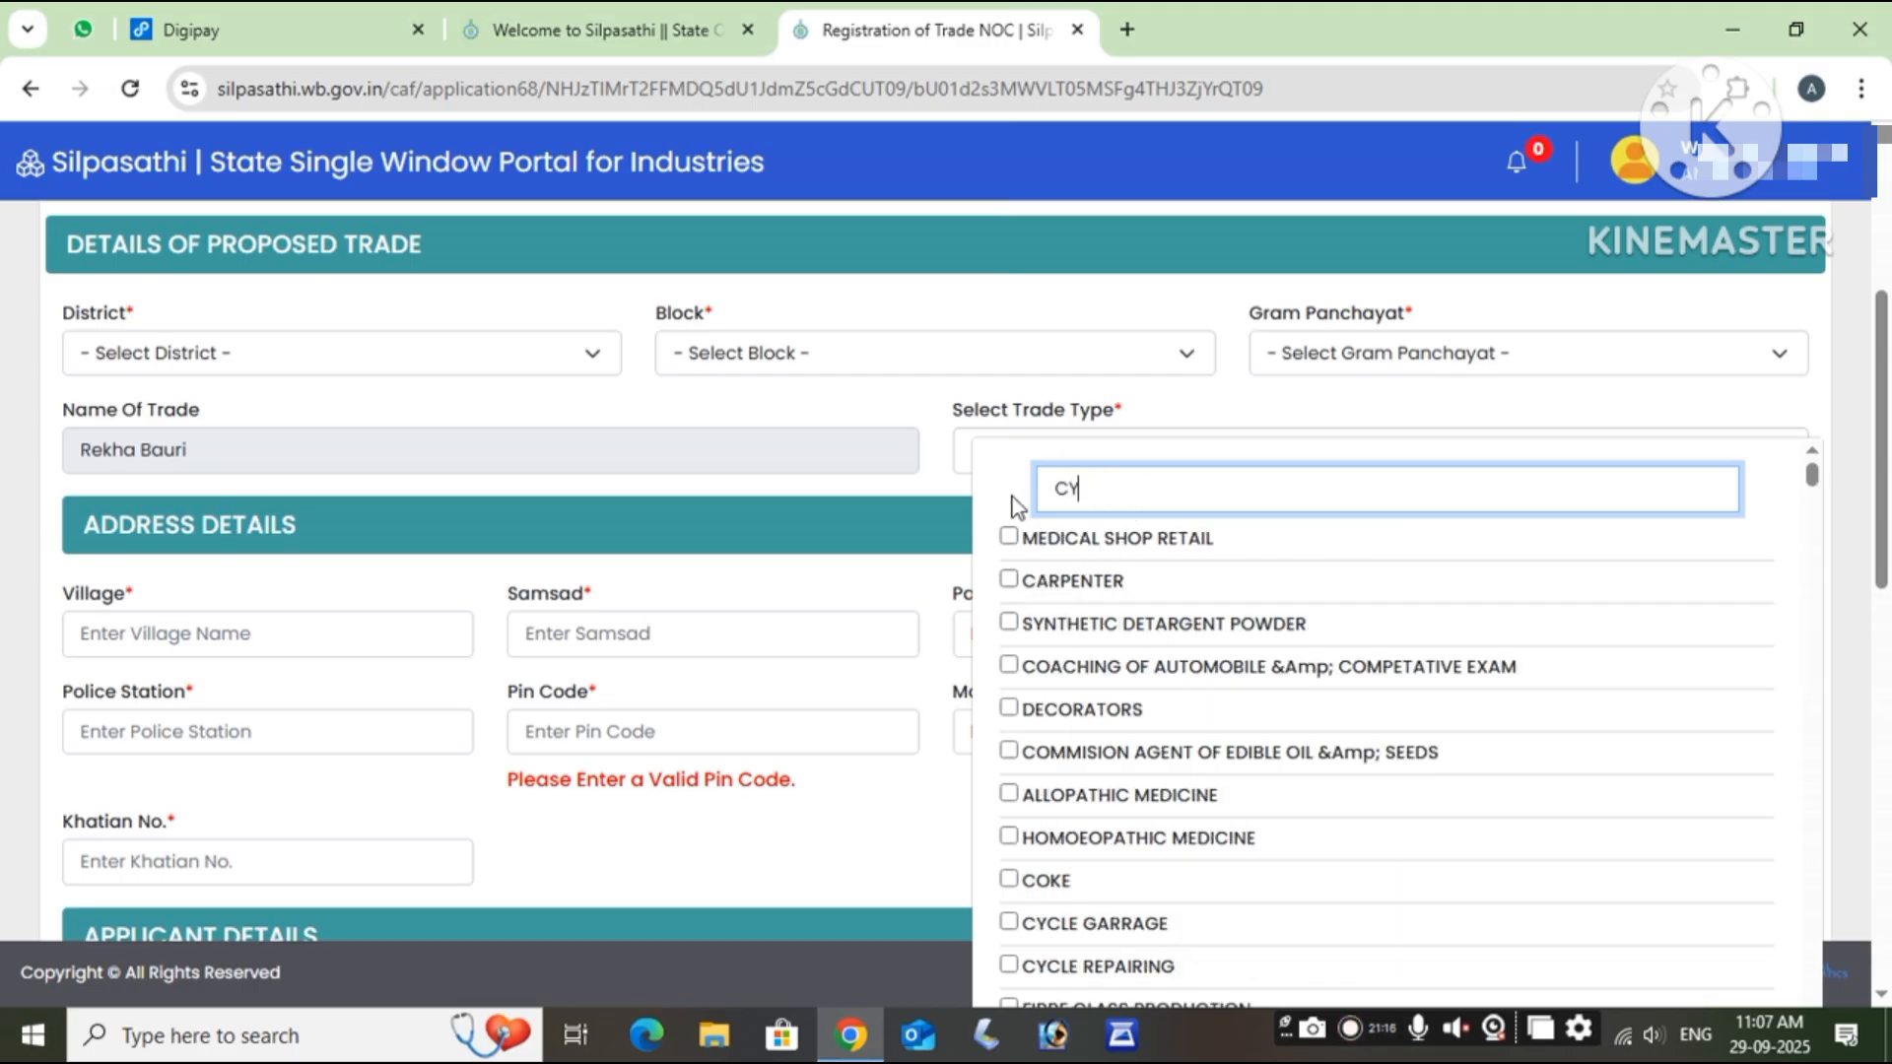
pyautogui.write('BER')
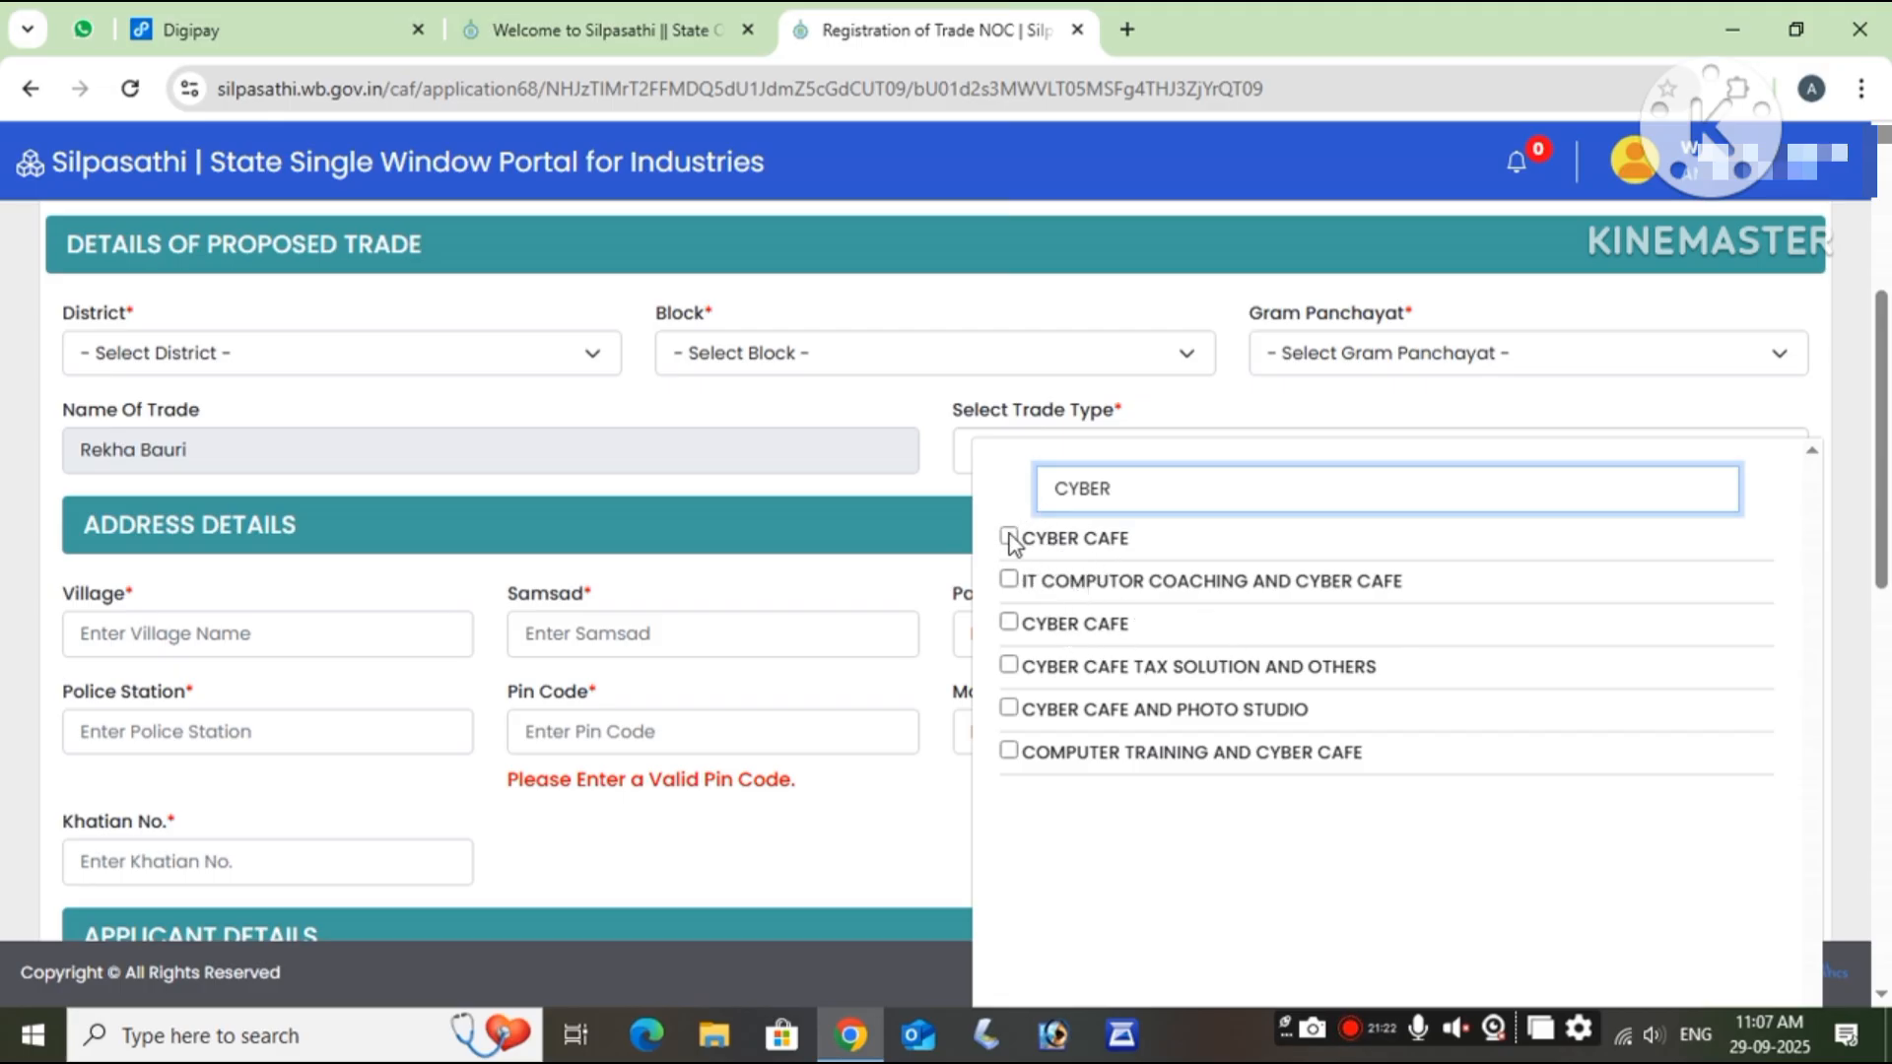
# Step: Tick CYBER CAFE and CYBER CAFE AND PHOTO STUDIO as the trade types
pyautogui.click(1009, 538)
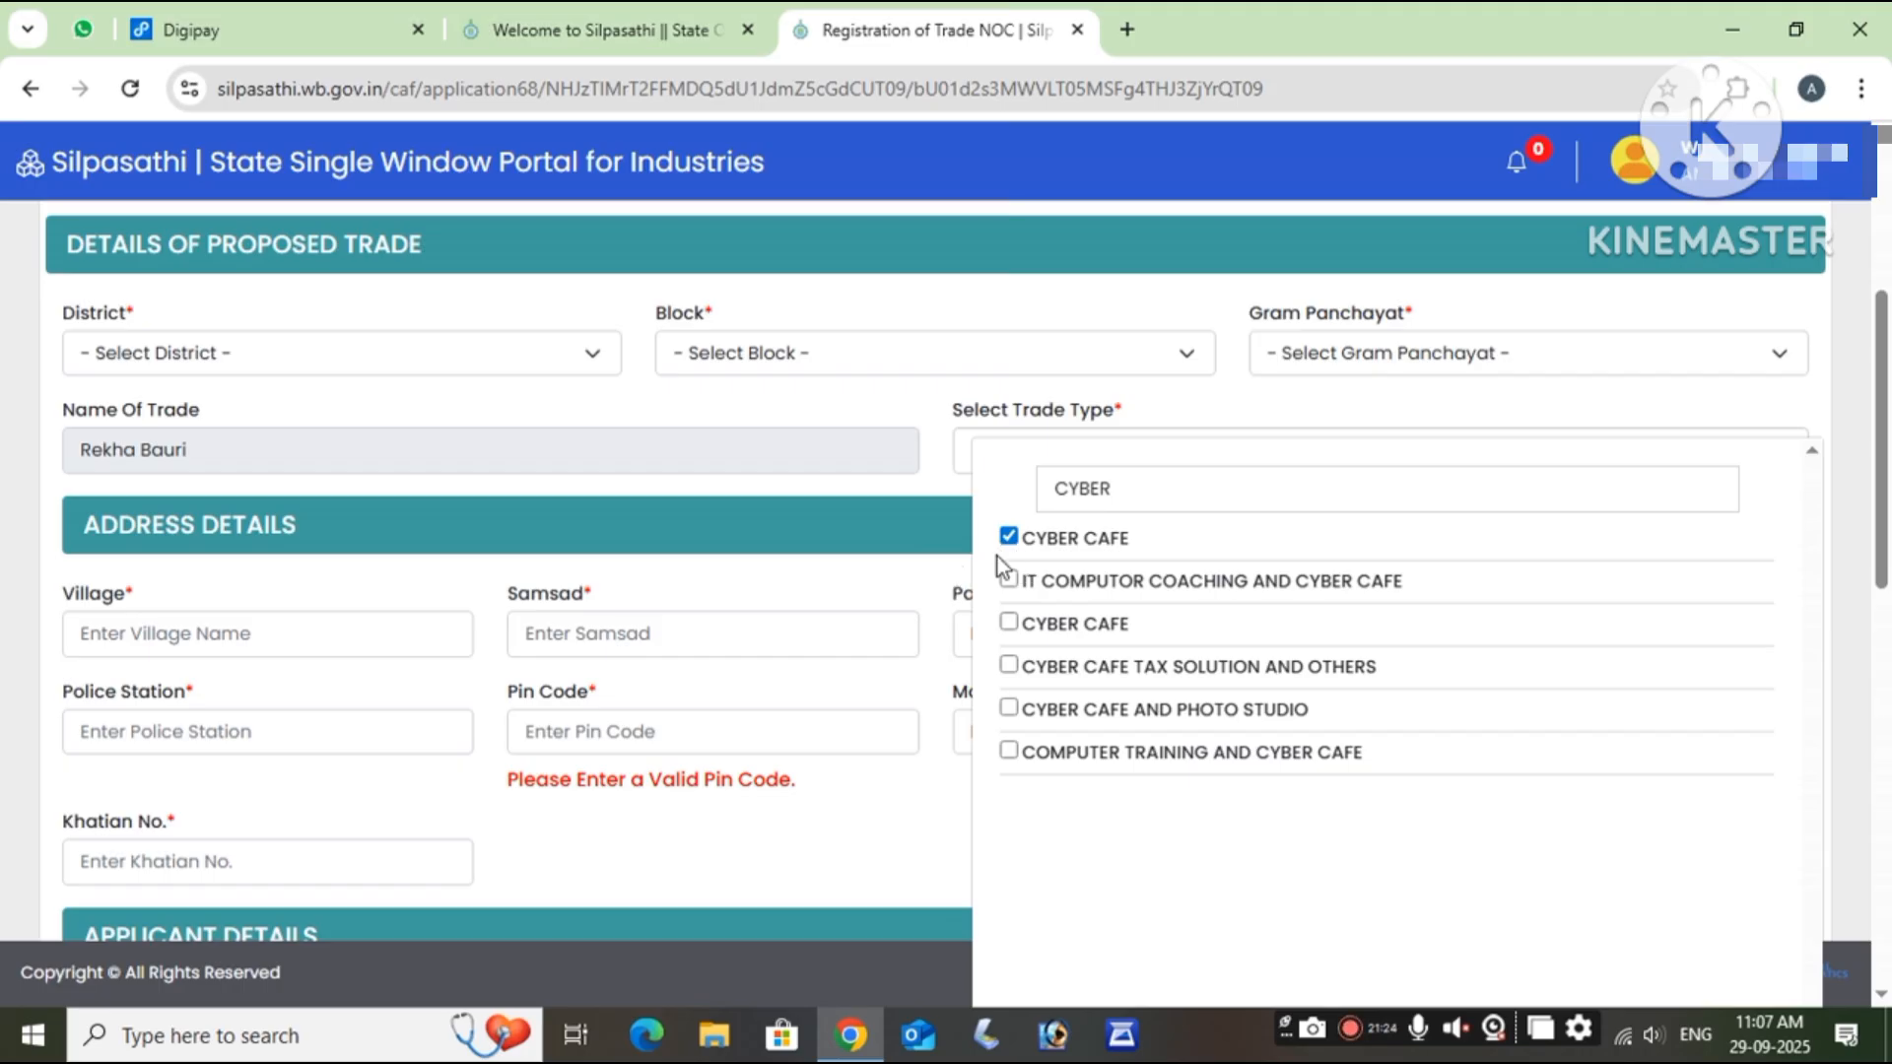
pyautogui.click(914, 576)
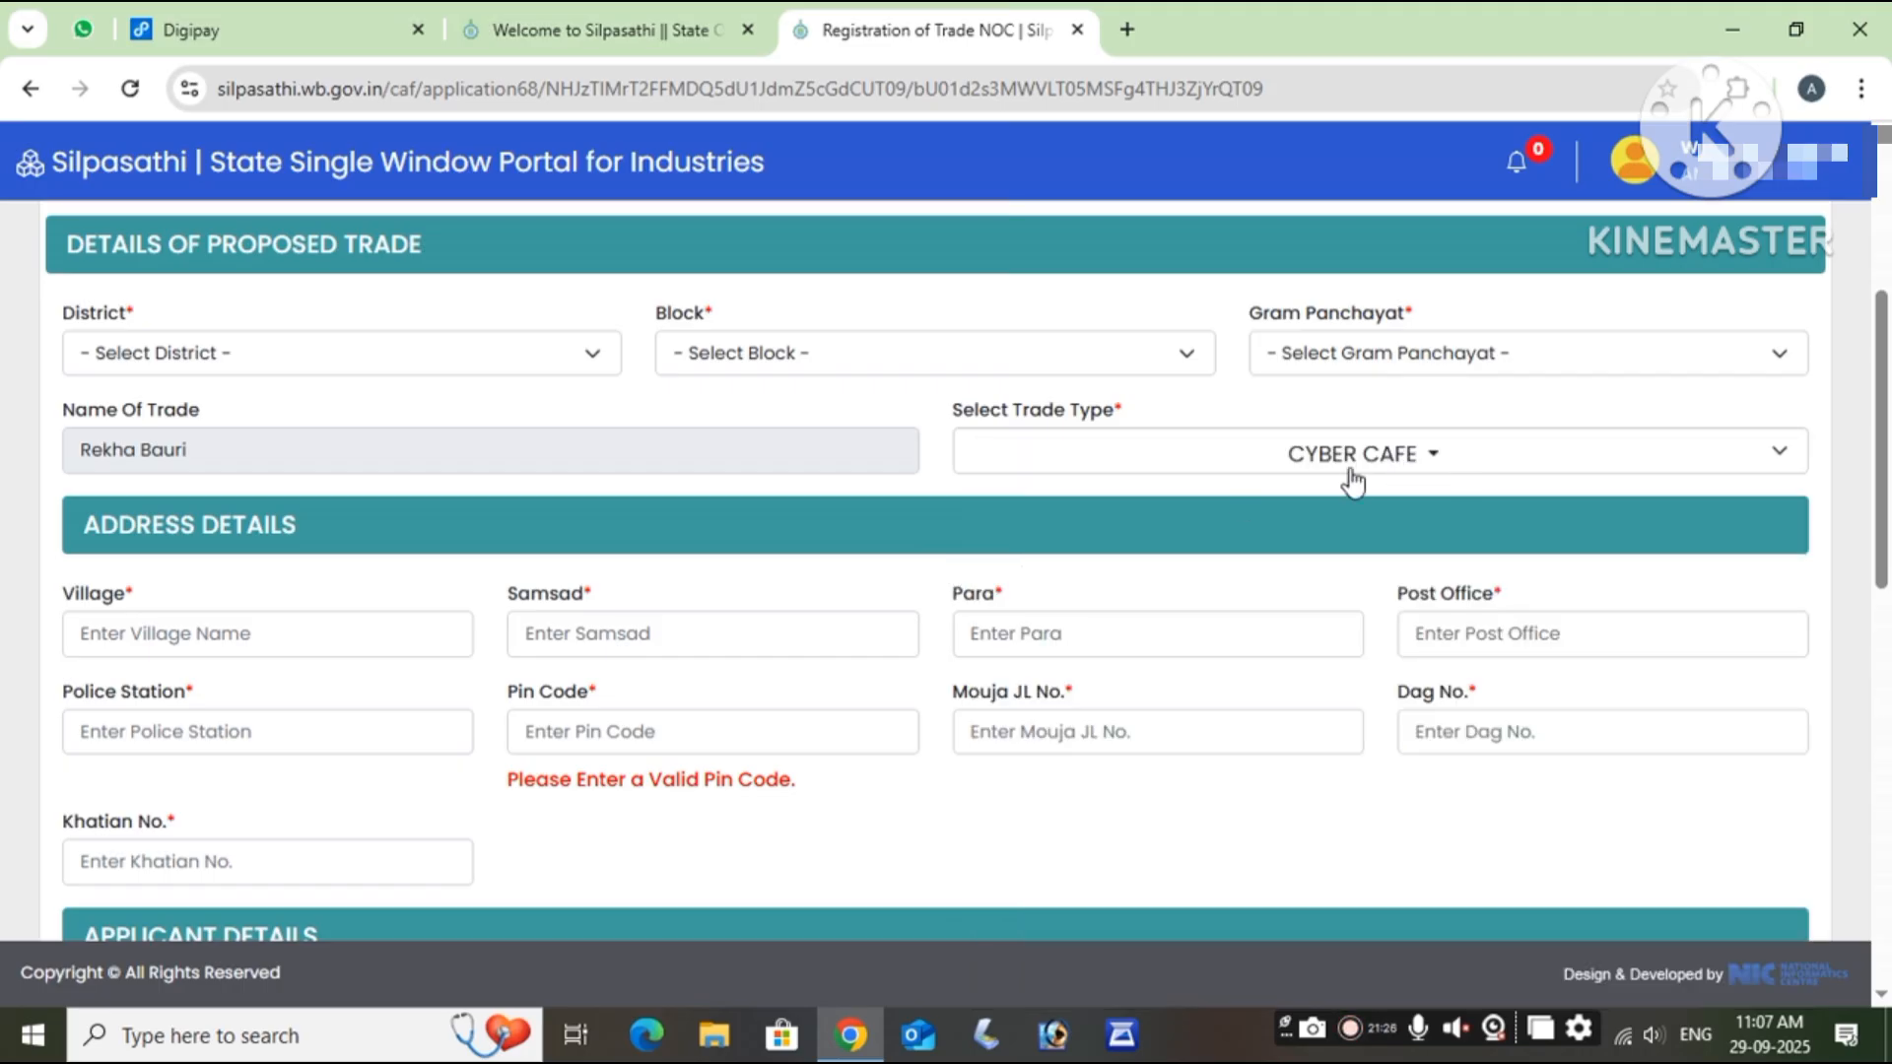
pyautogui.click(1432, 454)
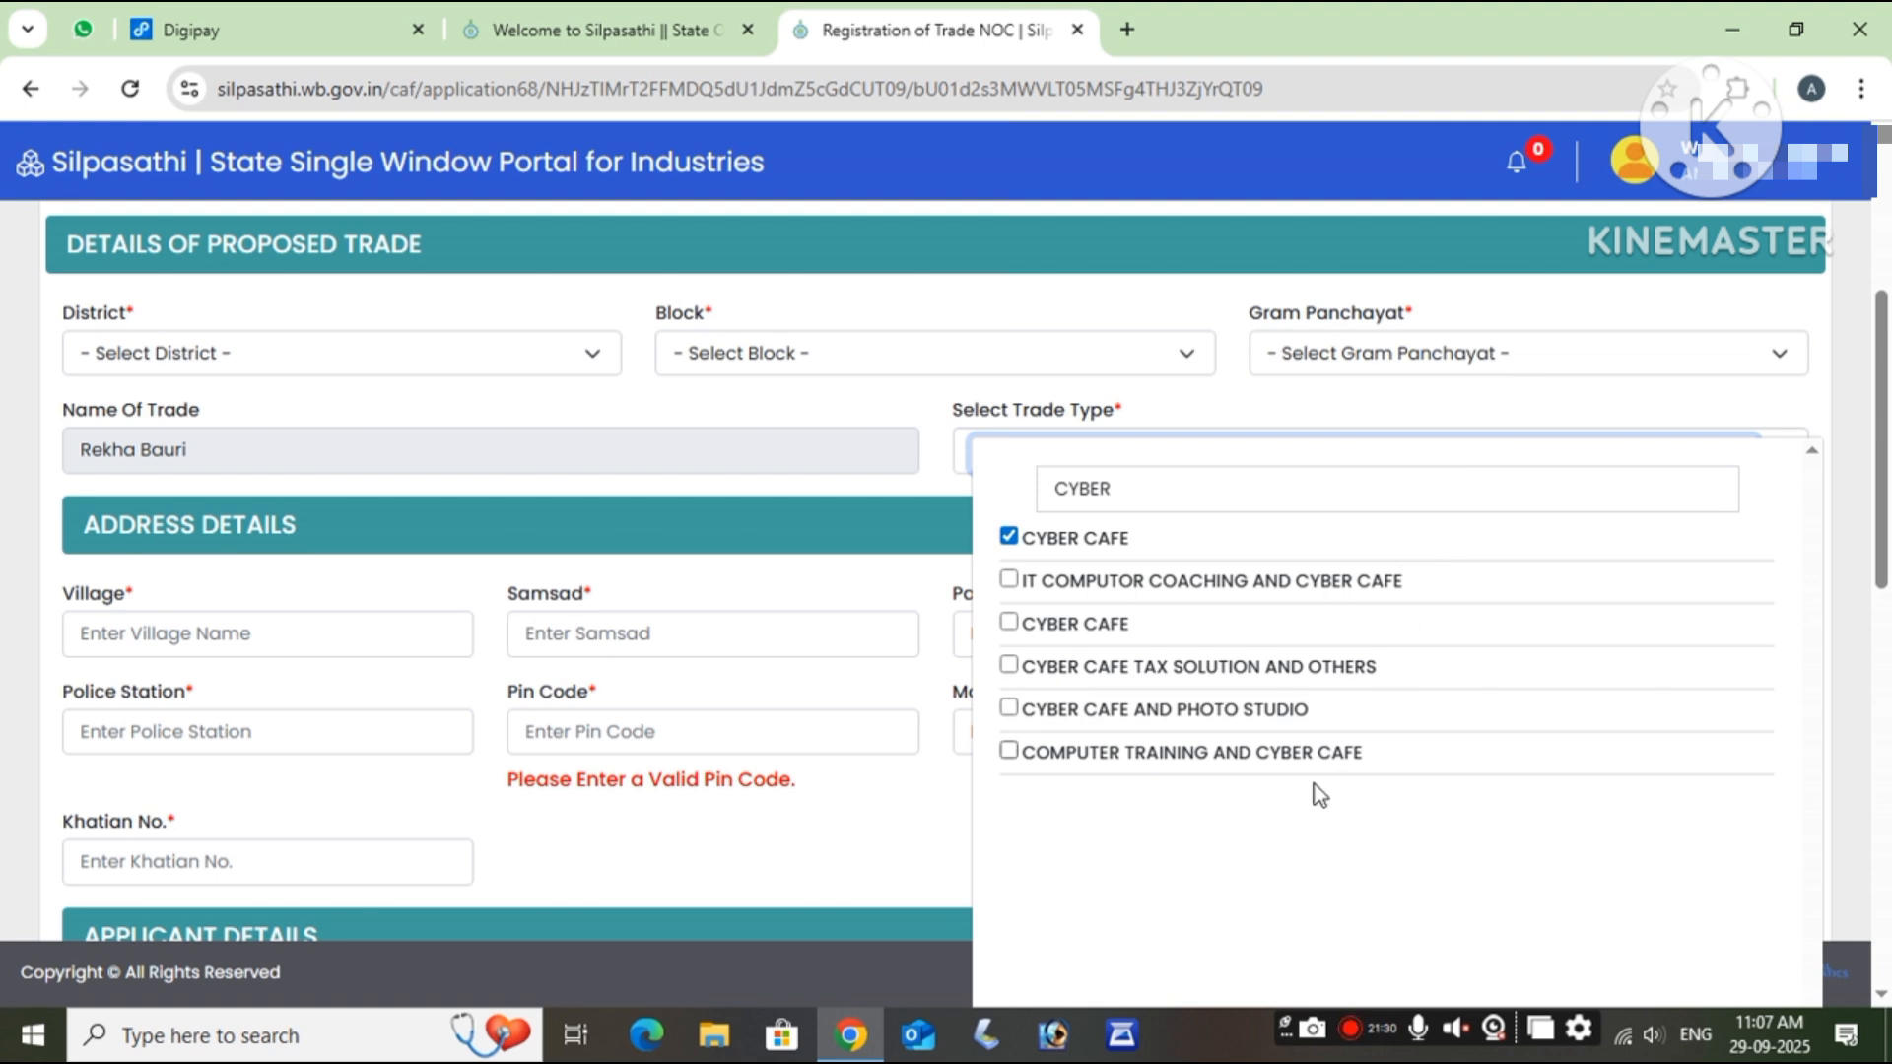
pyautogui.click(1010, 712)
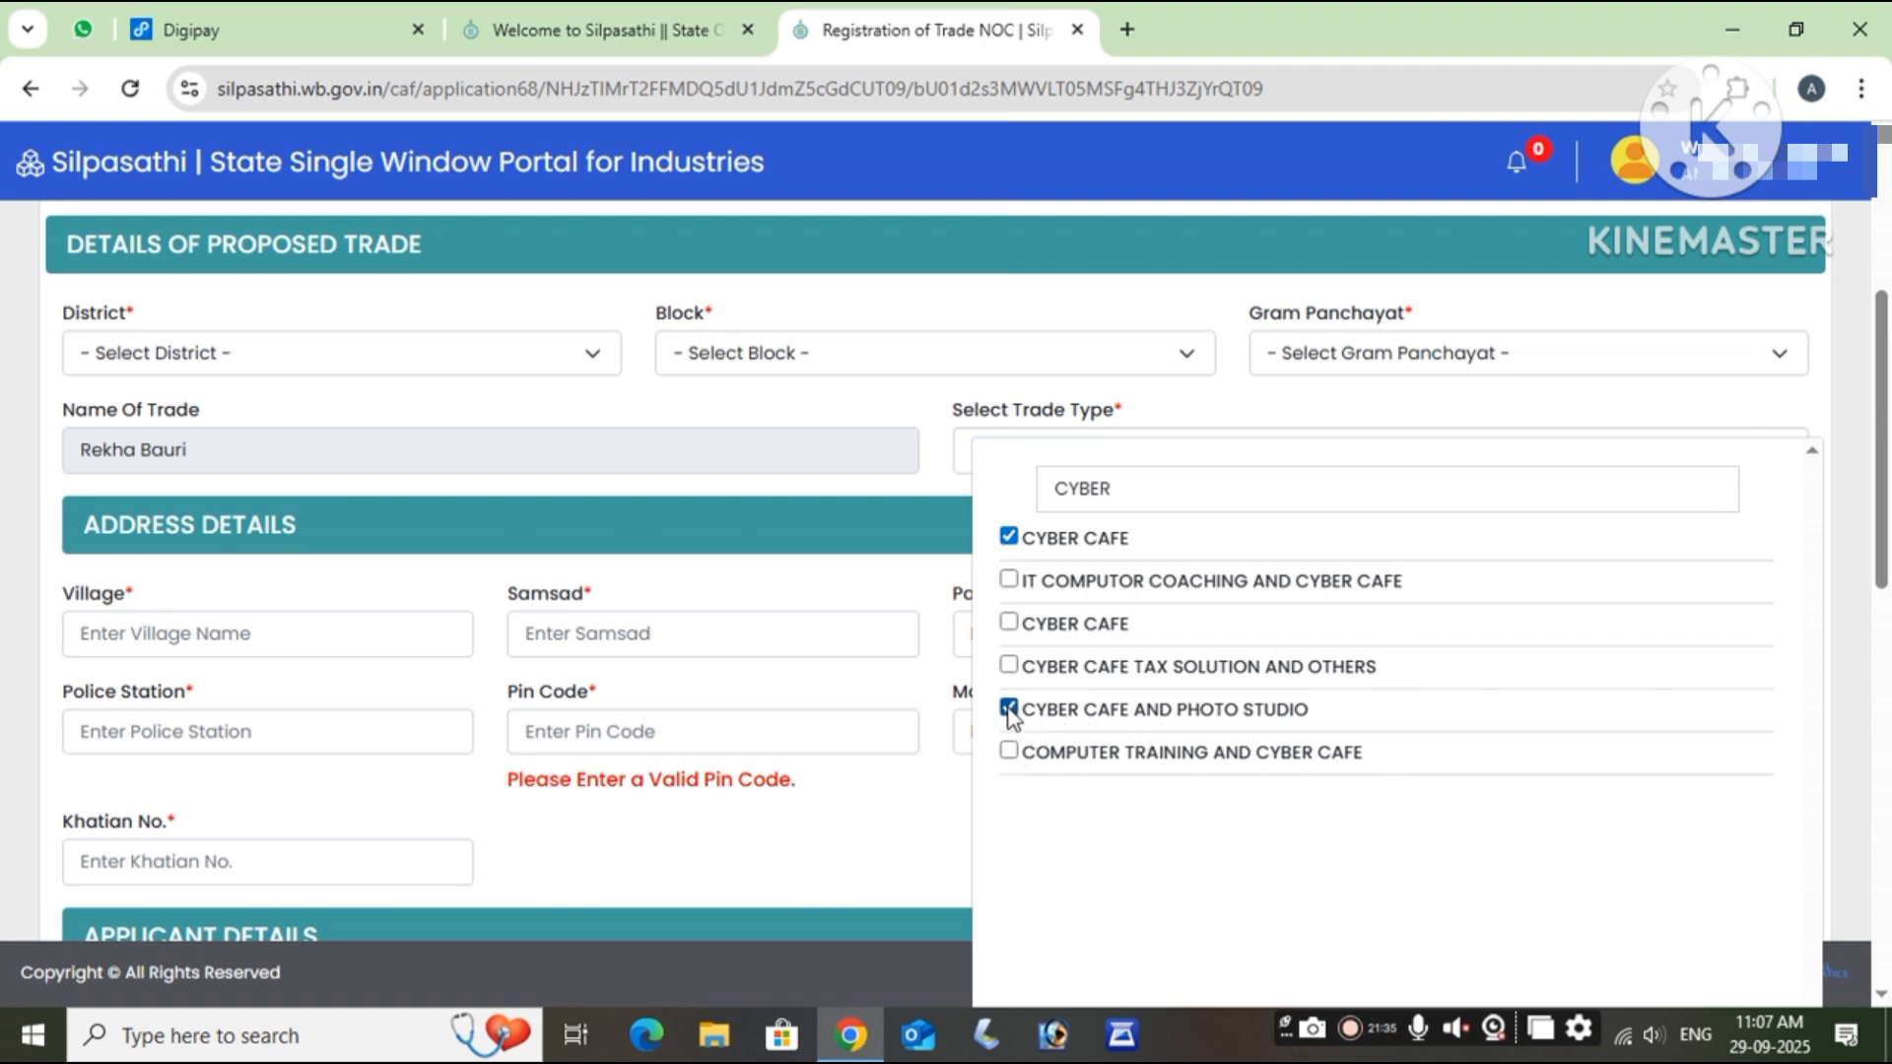
pyautogui.click(932, 824)
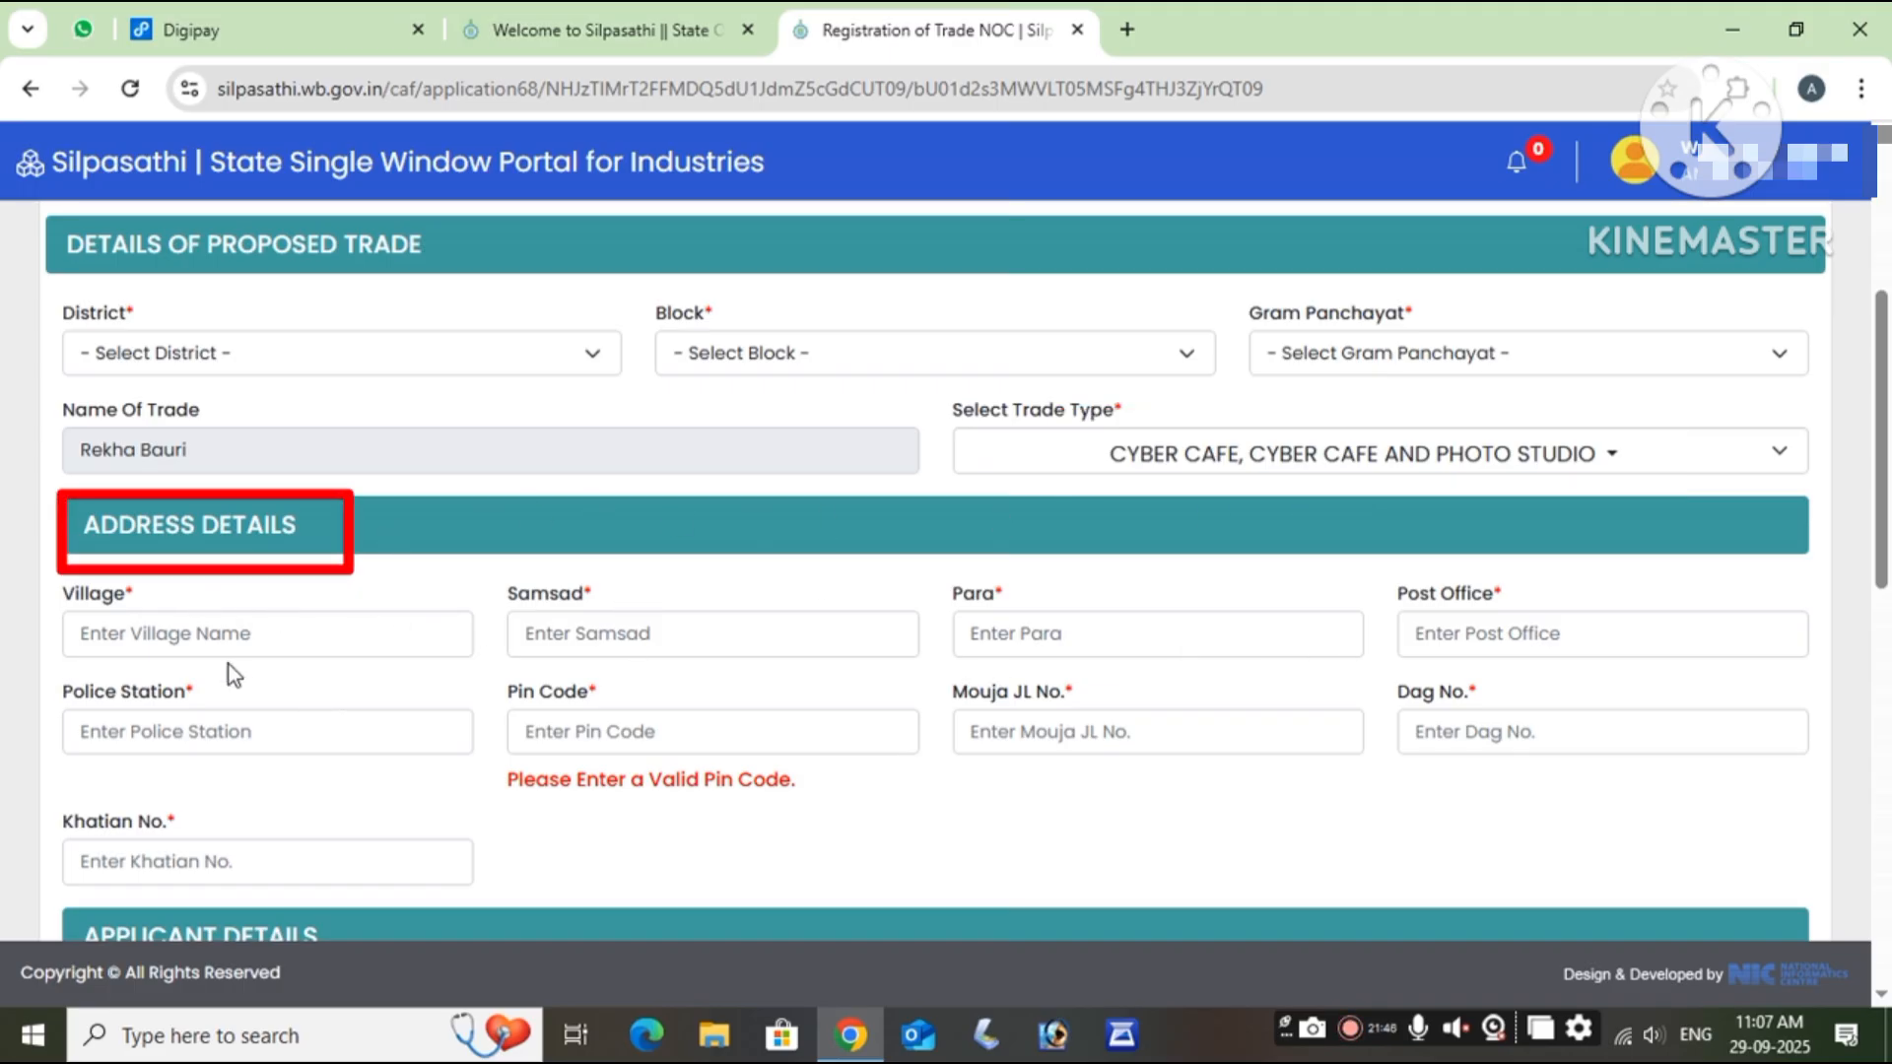
pyautogui.click(603, 631)
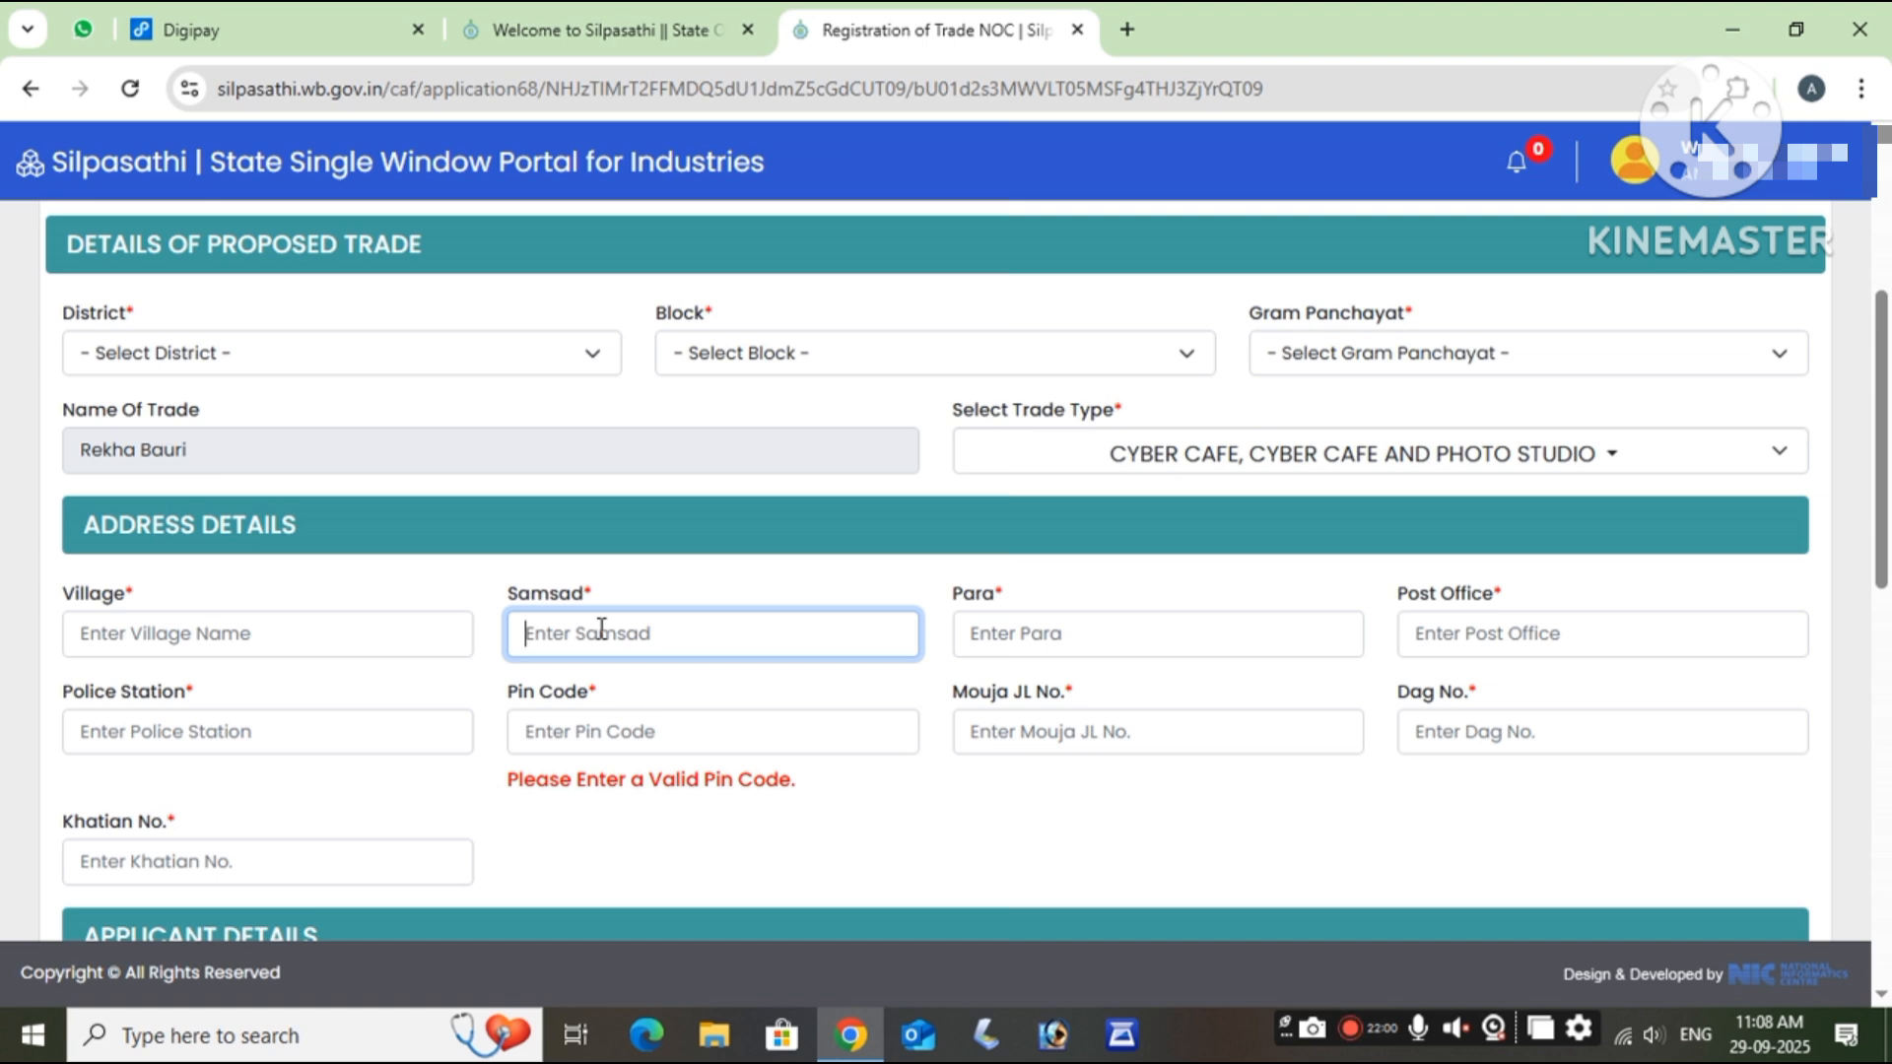
pyautogui.click(1141, 634)
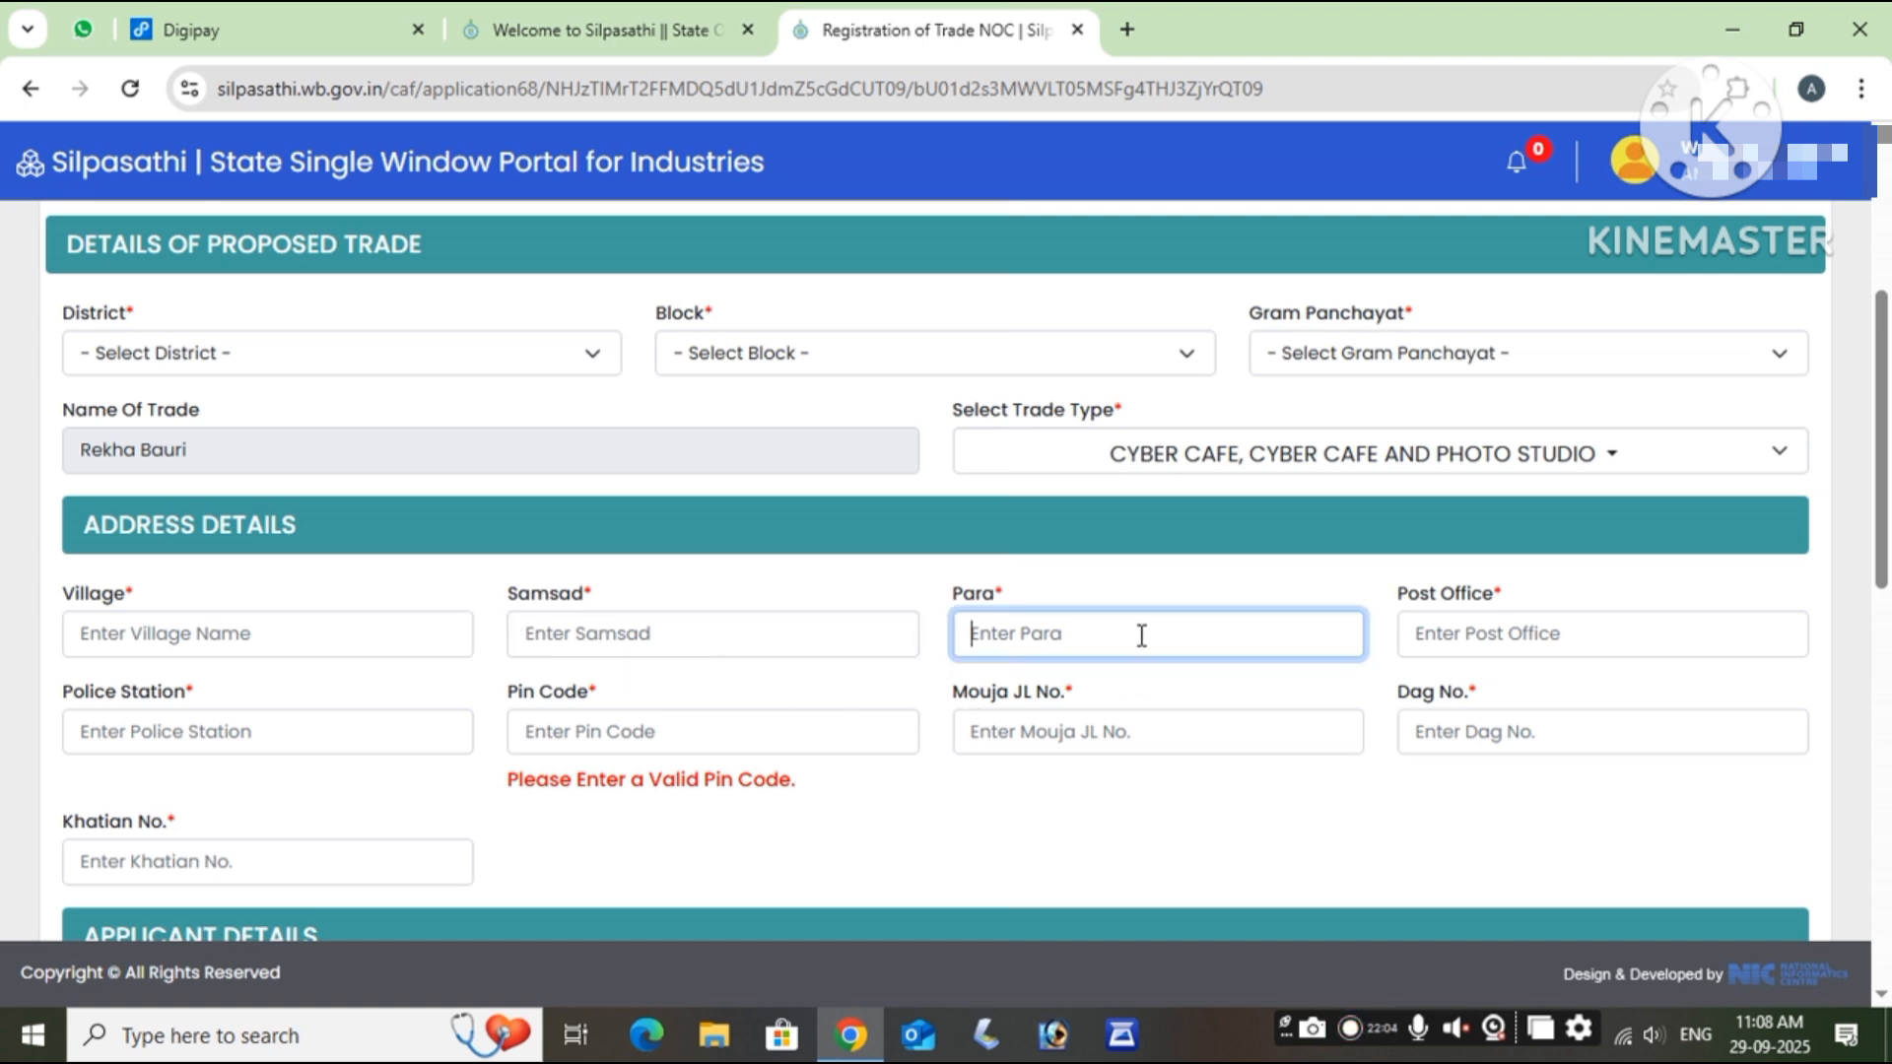
pyautogui.click(1537, 650)
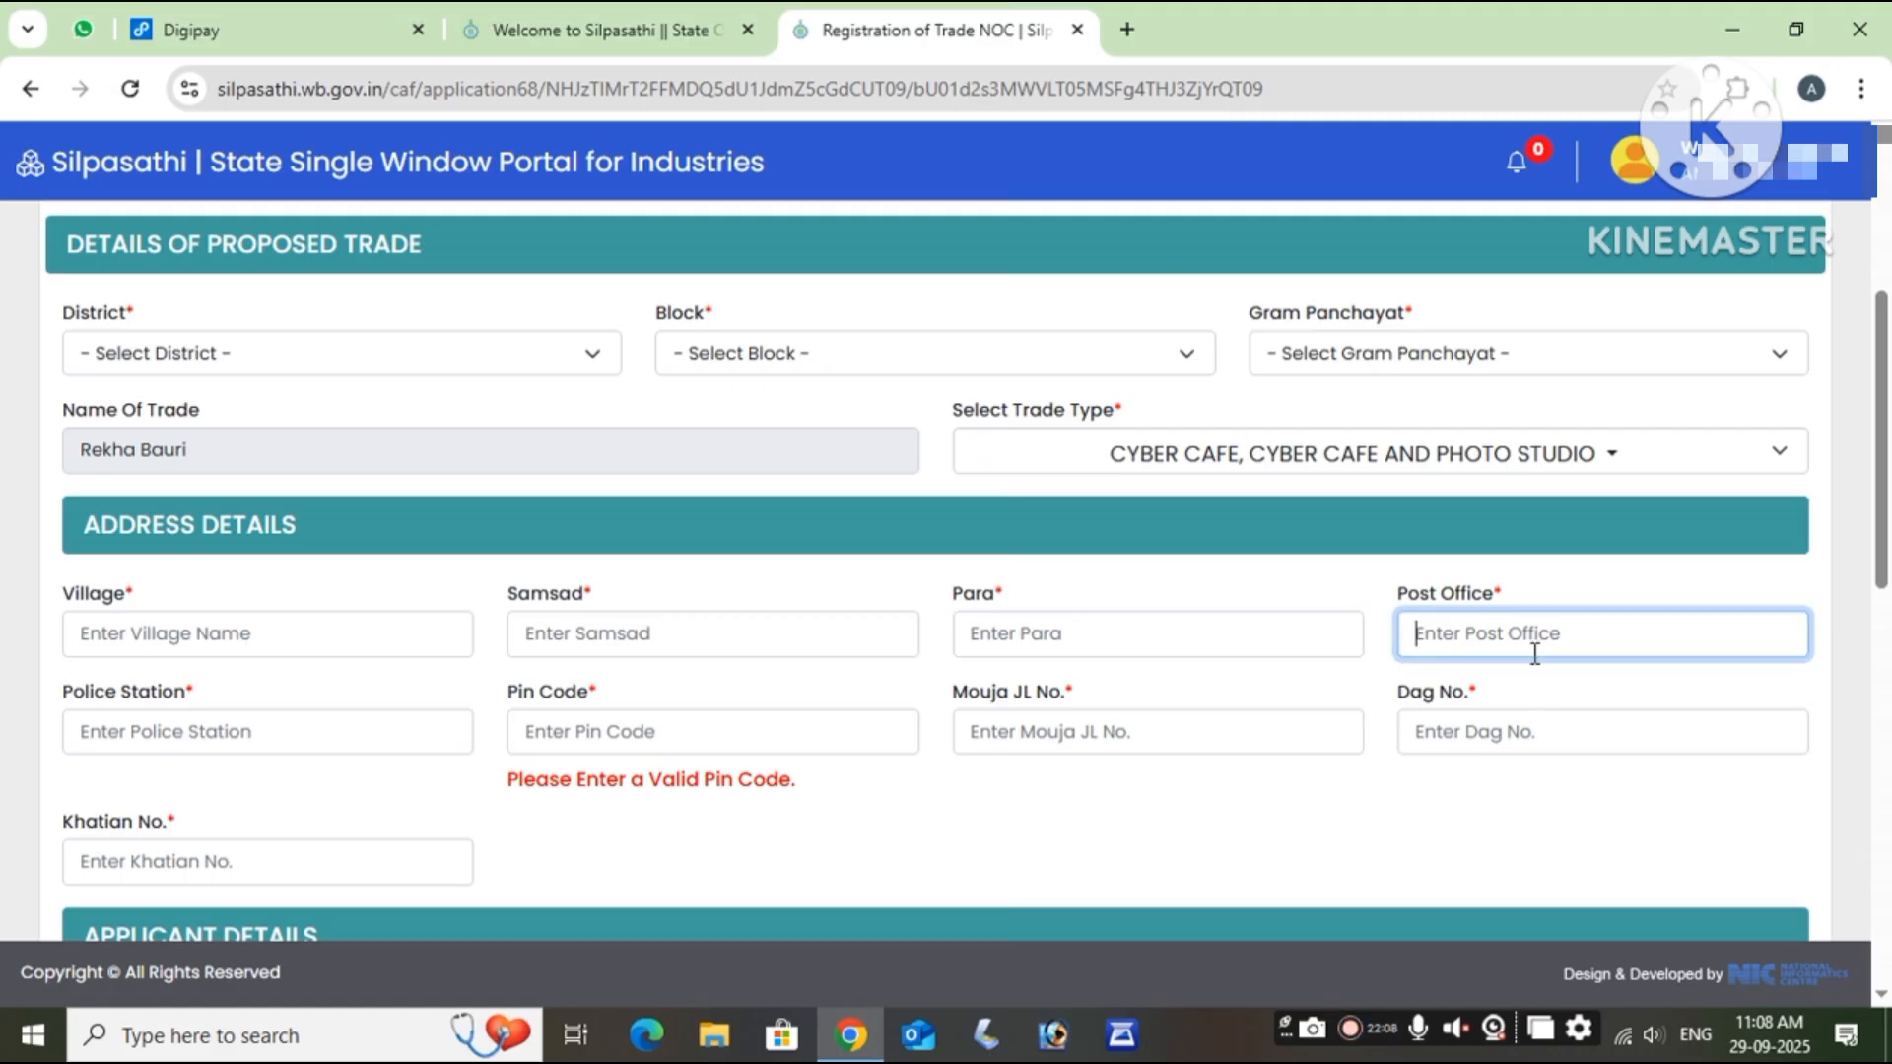
pyautogui.click(138, 720)
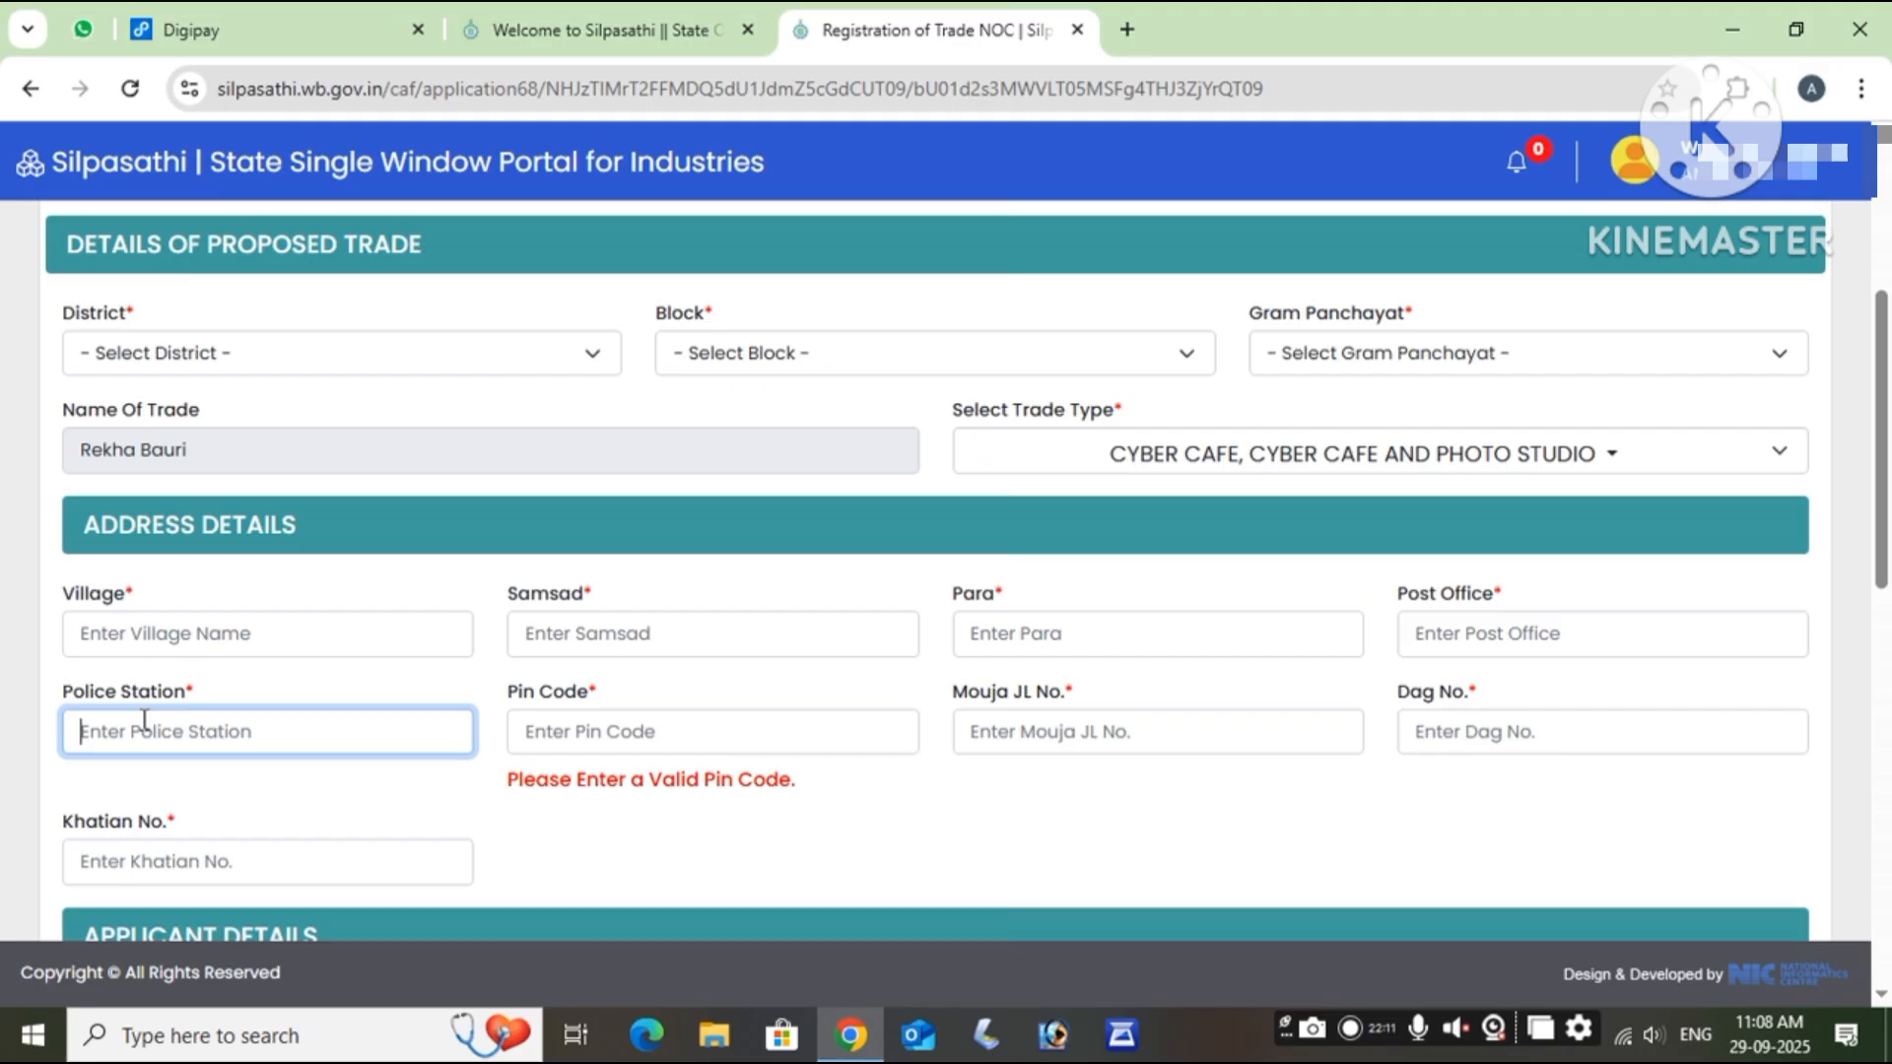
pyautogui.click(670, 741)
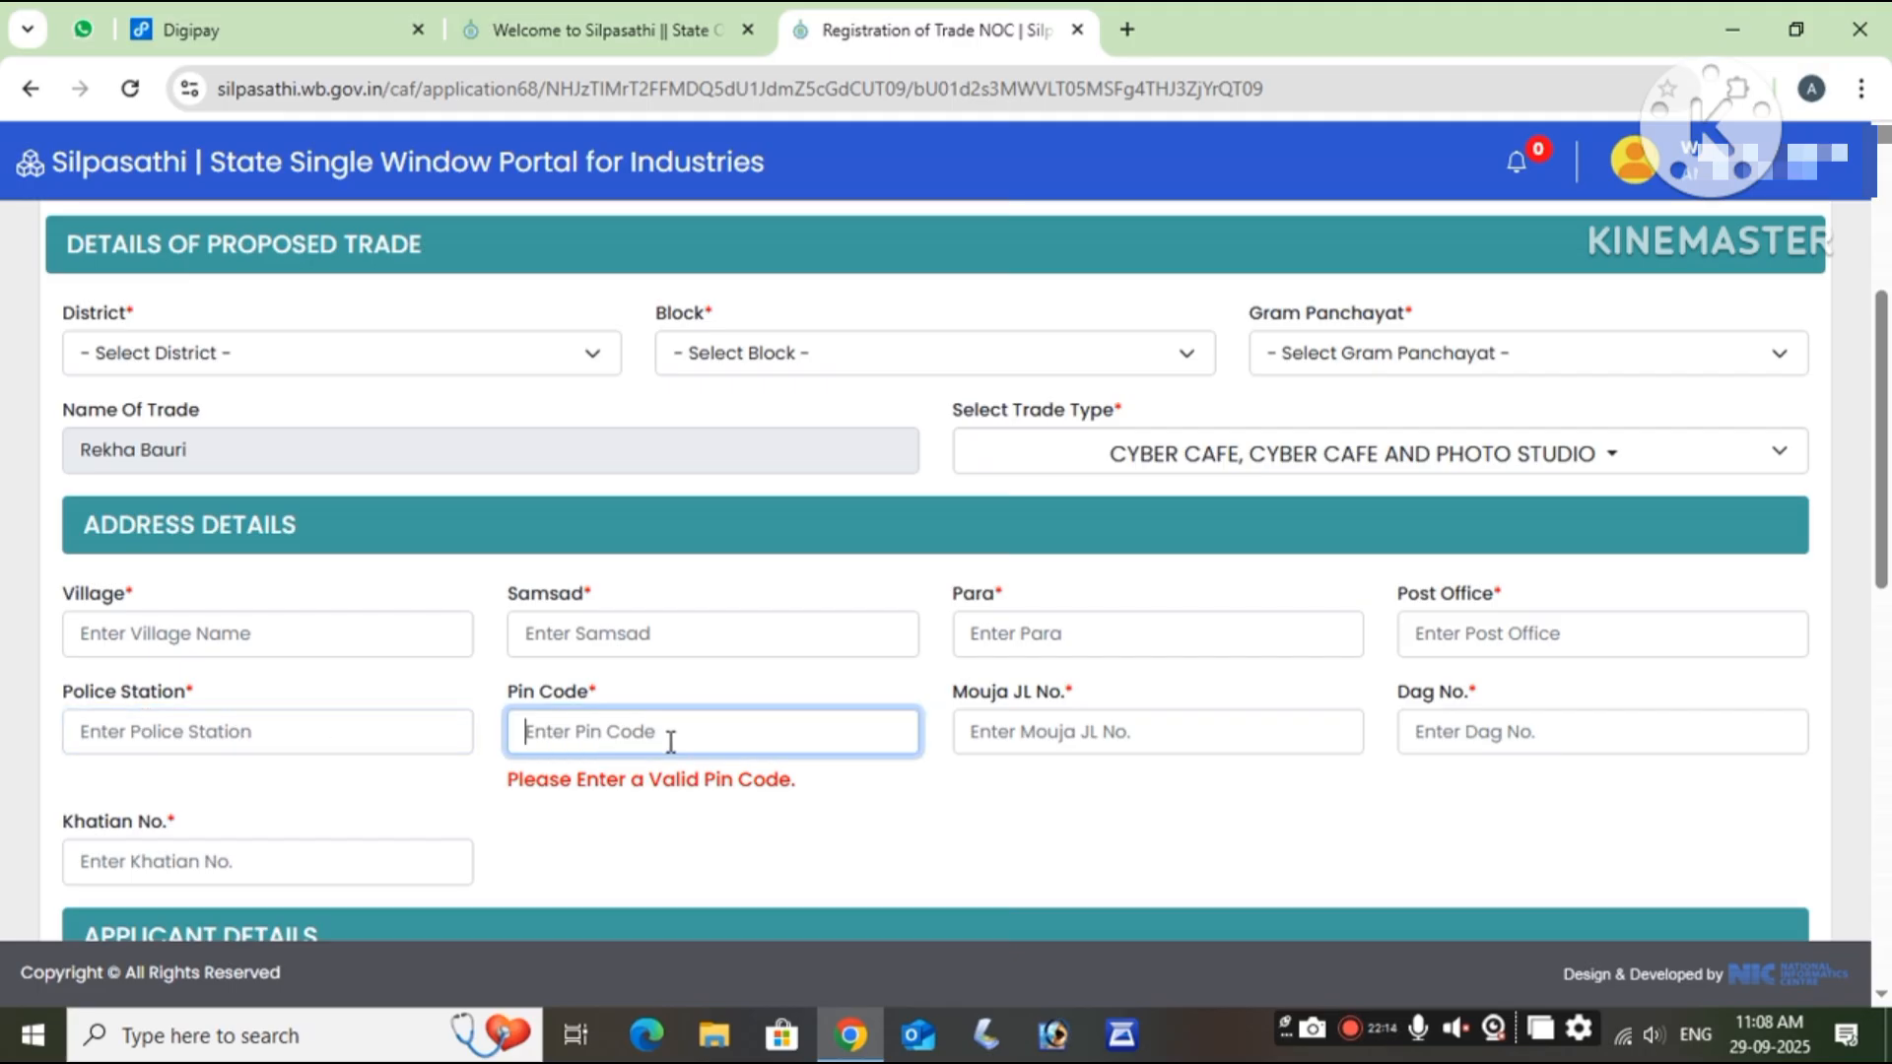
pyautogui.click(1133, 739)
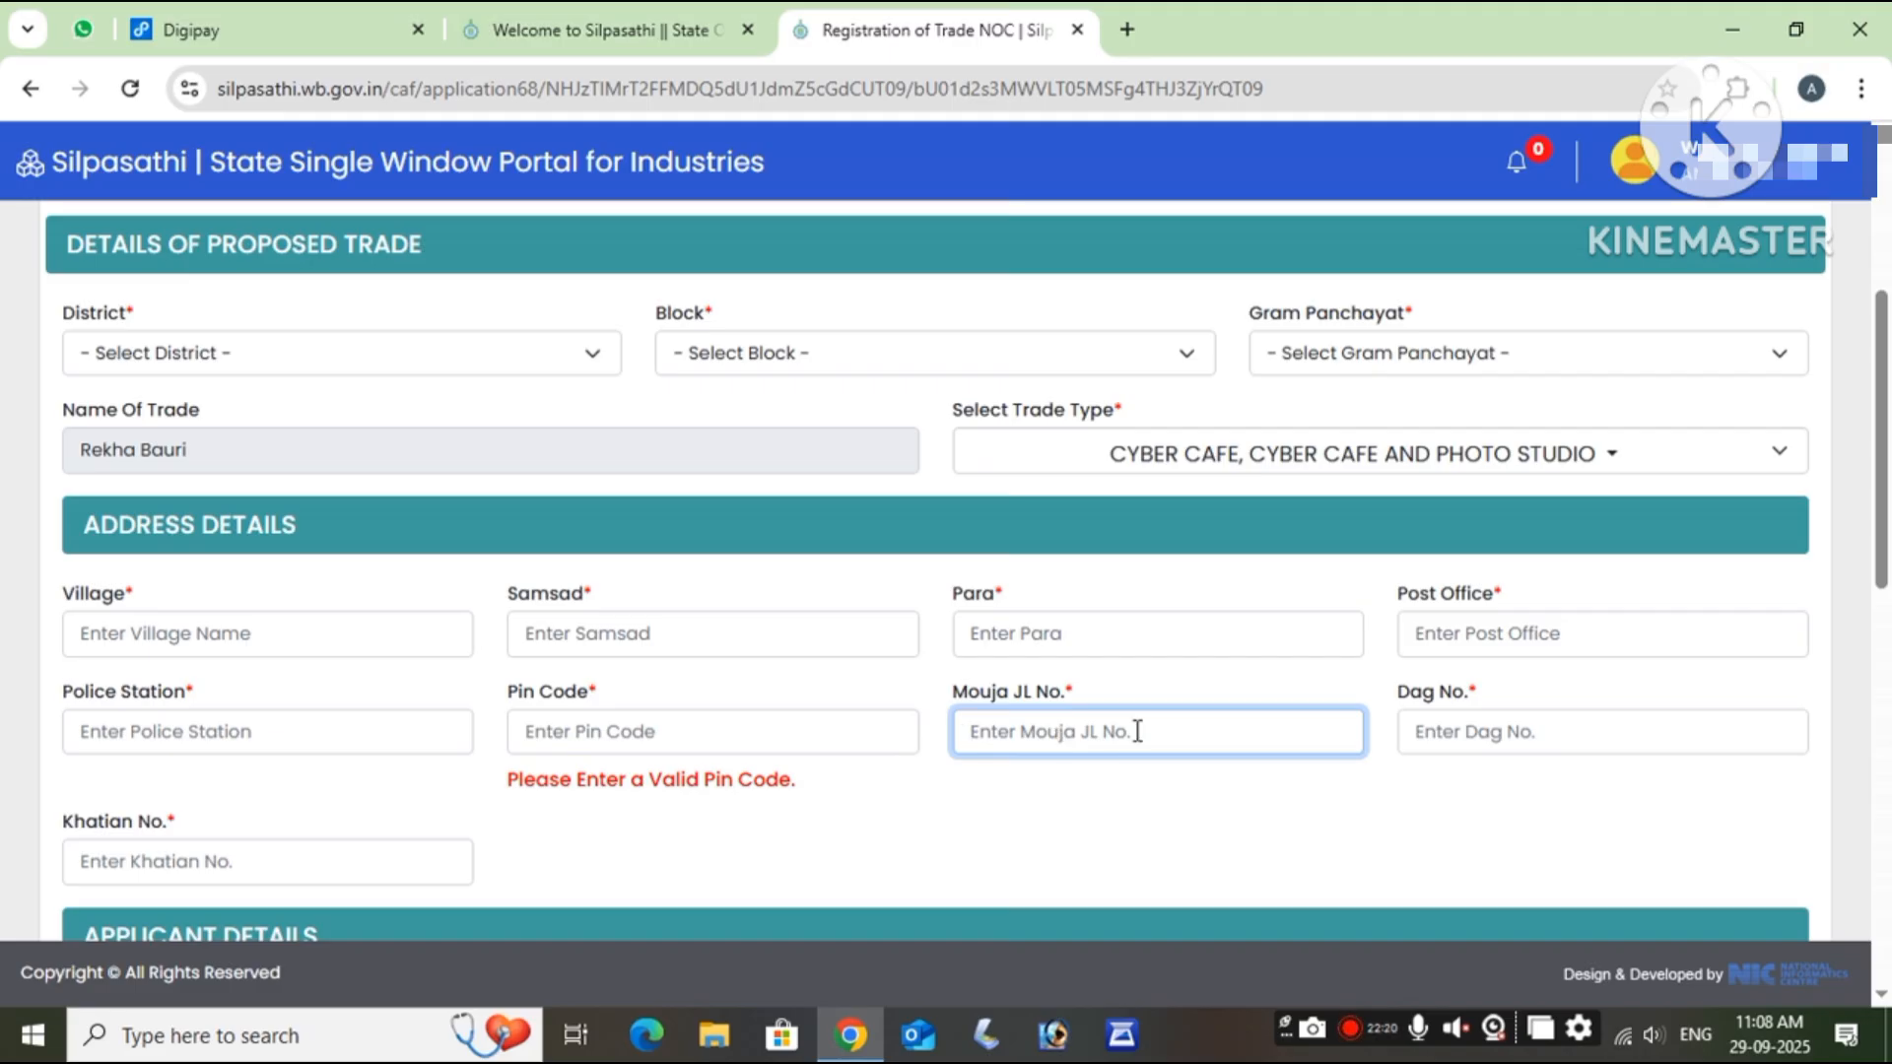
pyautogui.click(1467, 737)
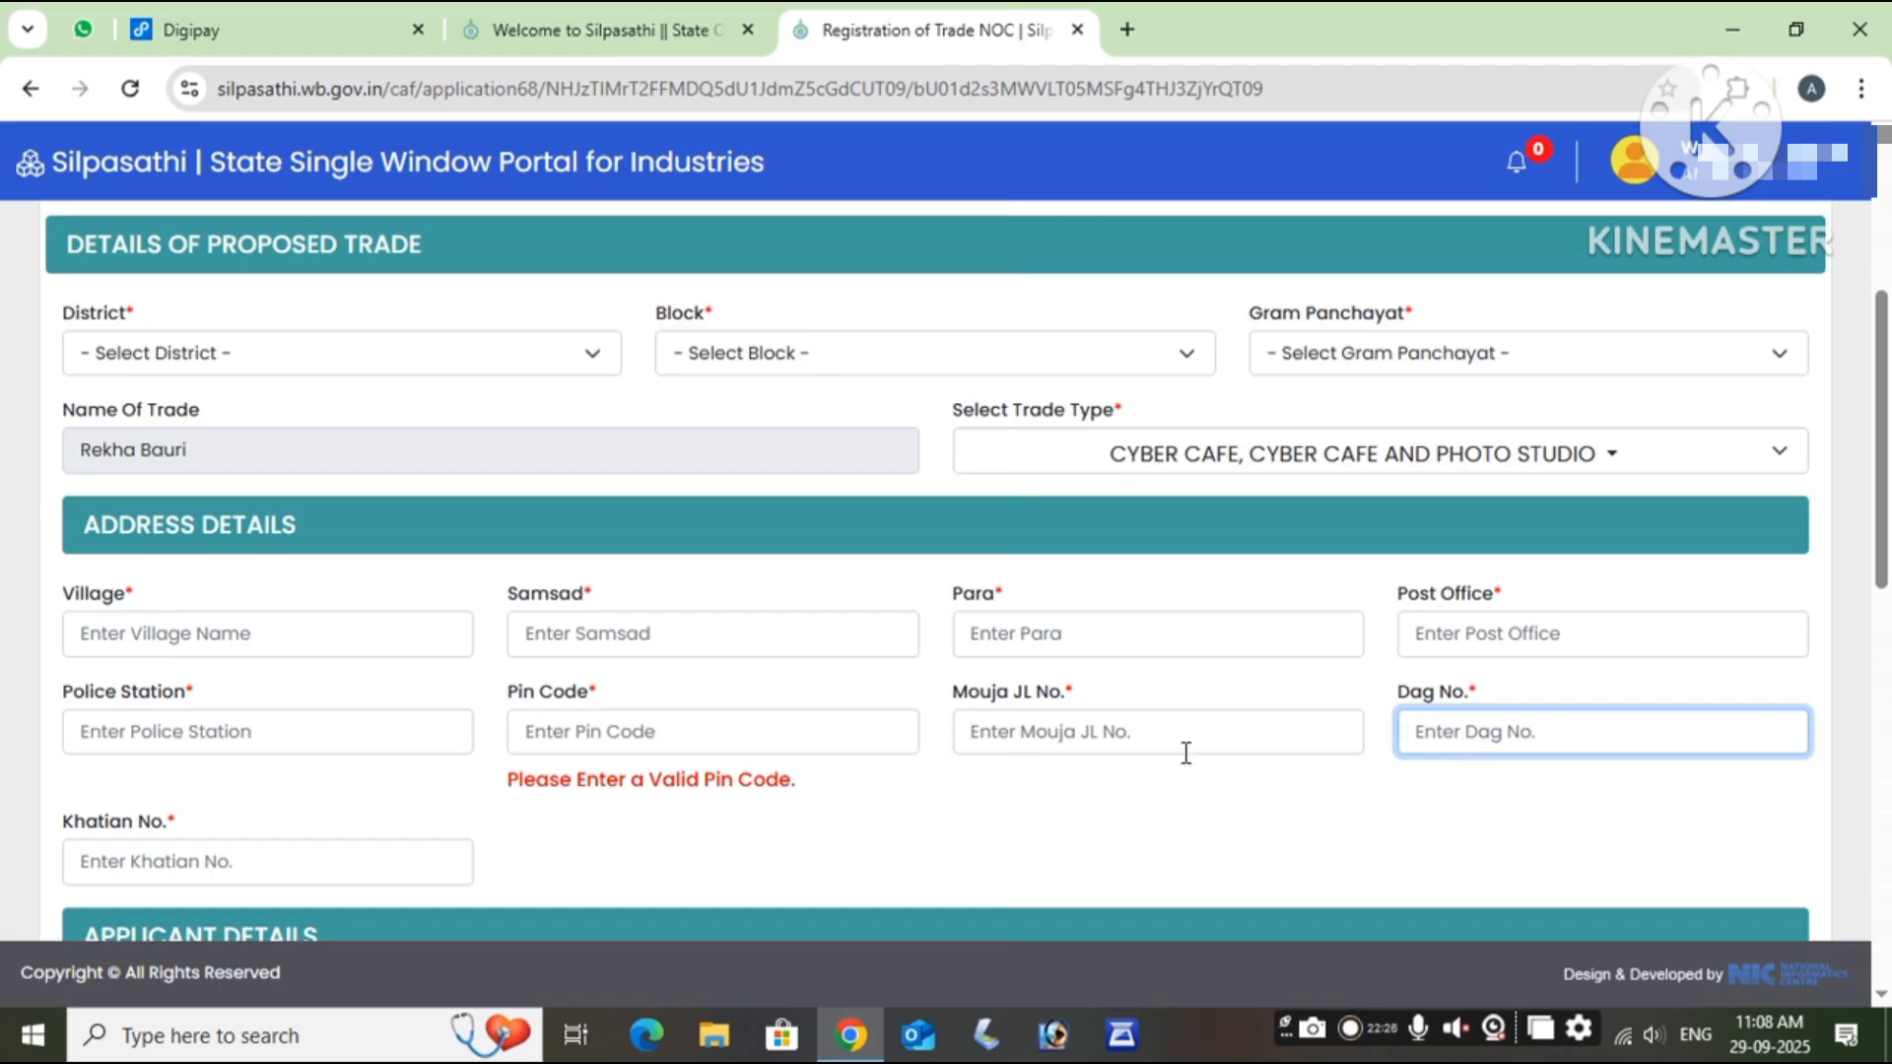
pyautogui.click(207, 867)
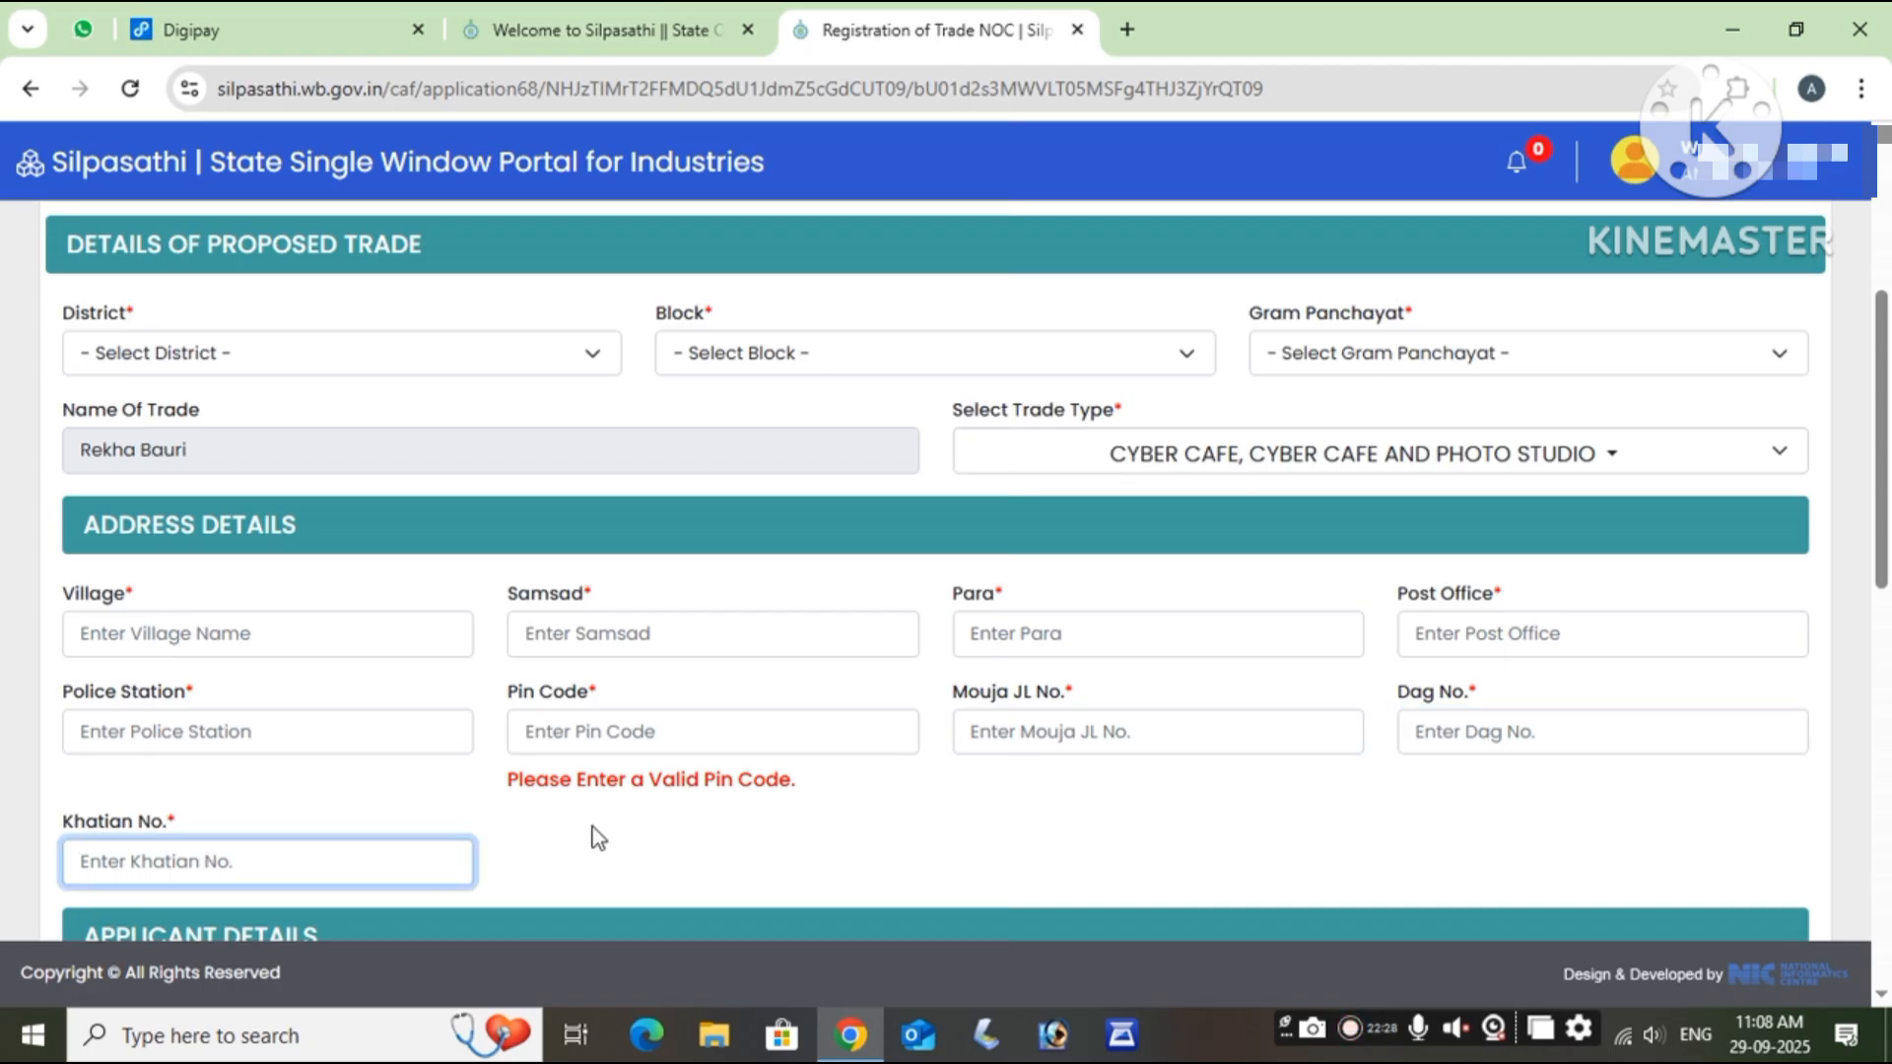
# Step: Choose AADHAR as the applicant's identity proof
pyautogui.moveTo(1887, 591); pyautogui.dragTo(1884, 811)
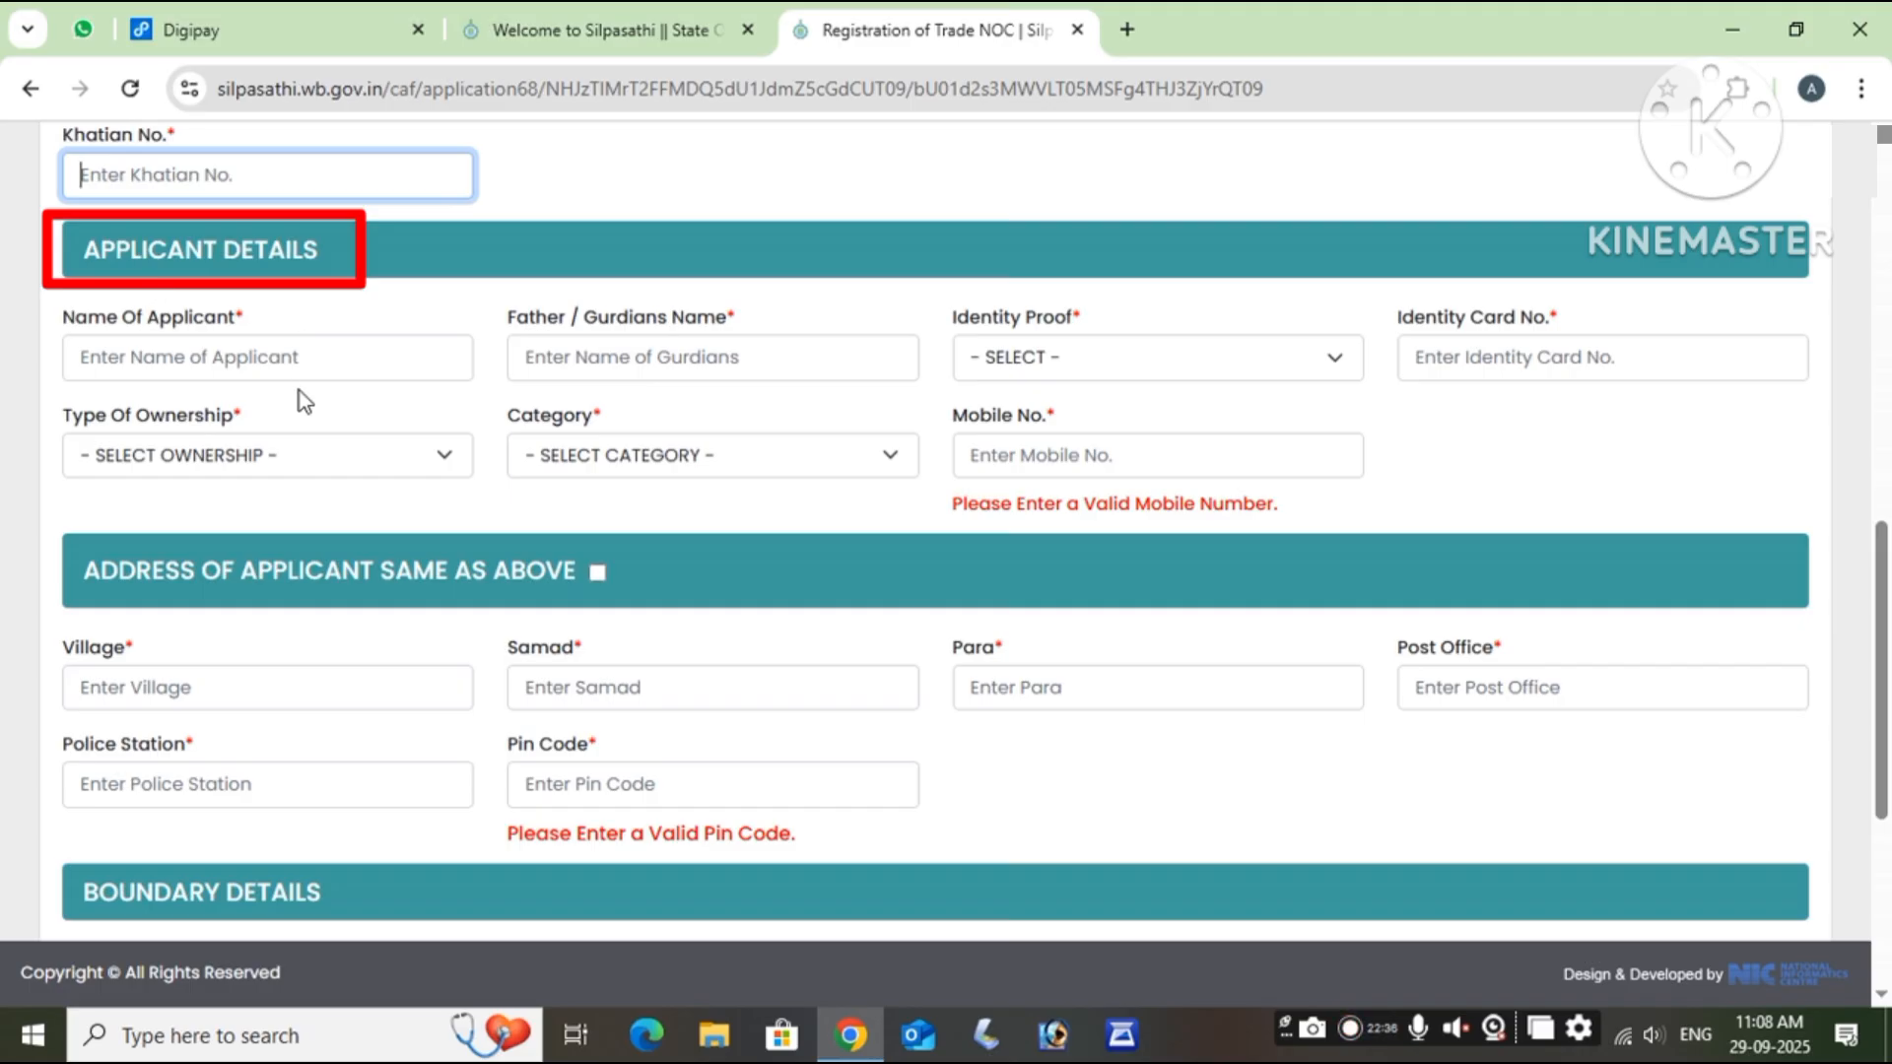
pyautogui.click(311, 358)
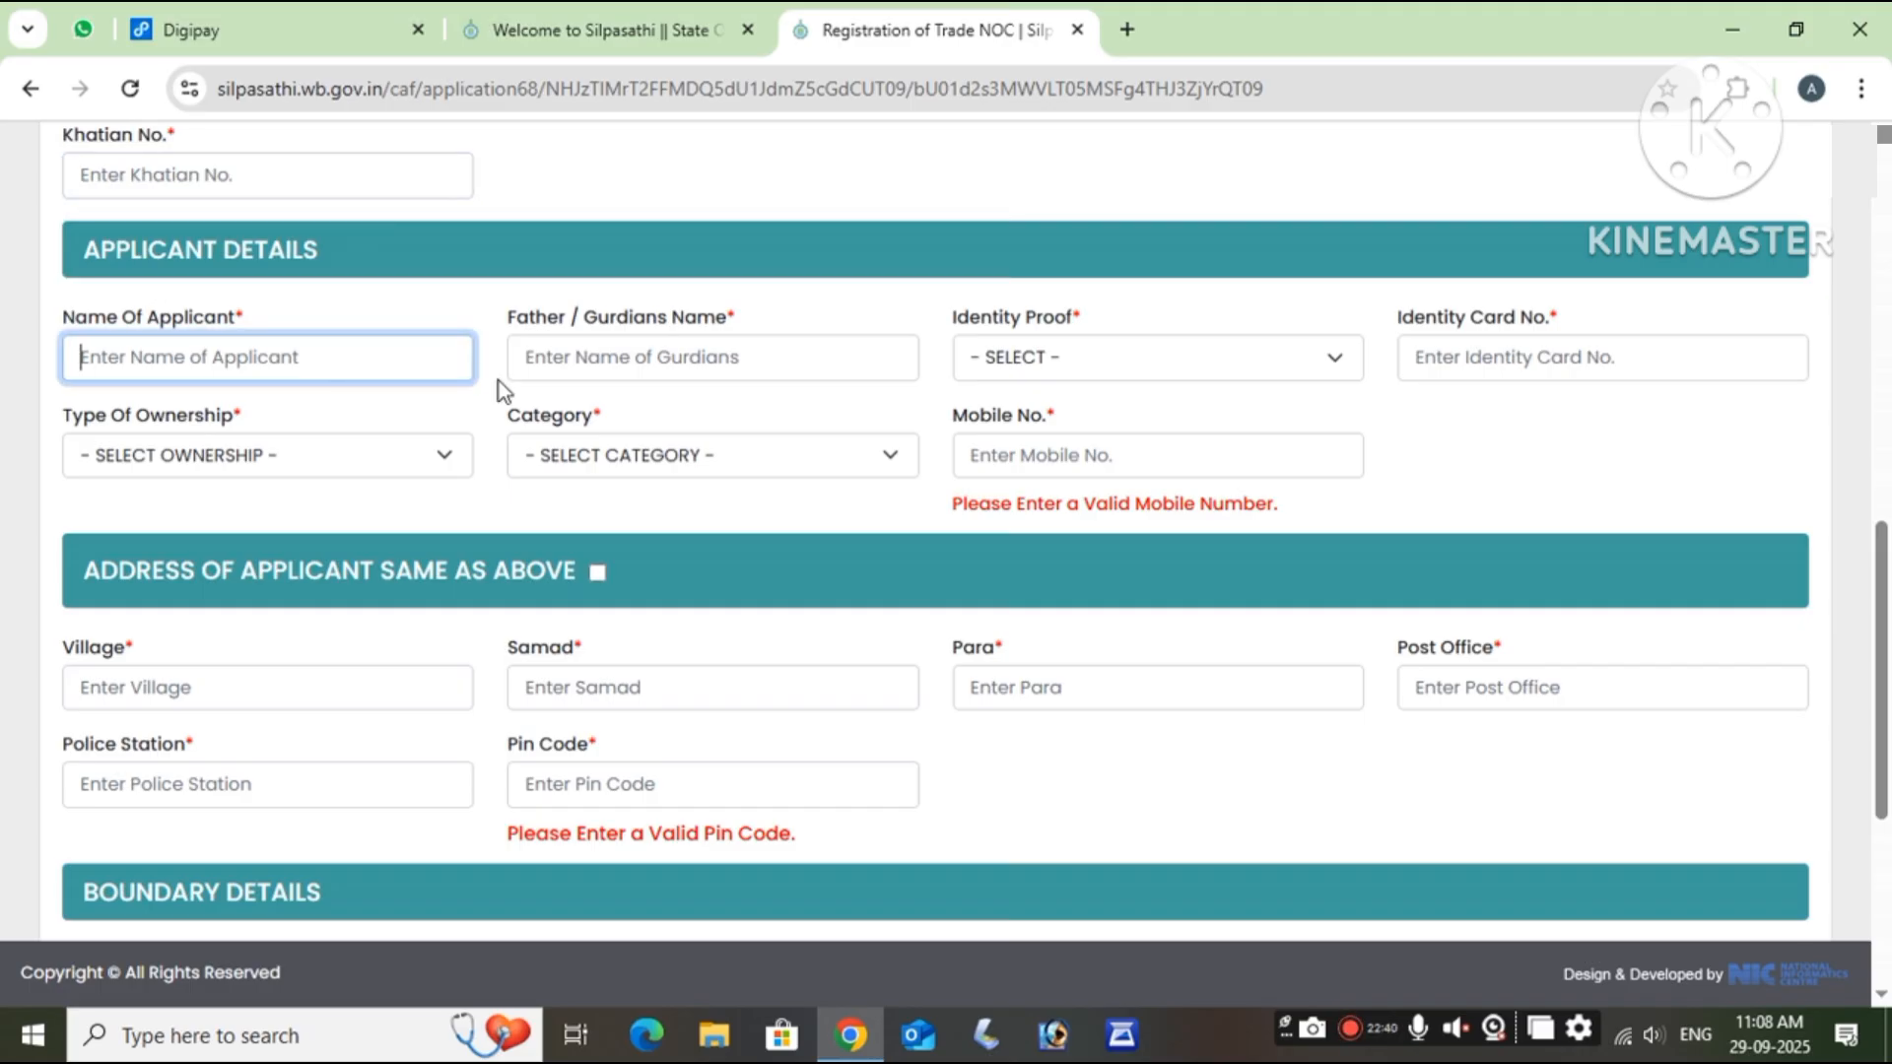
pyautogui.click(613, 361)
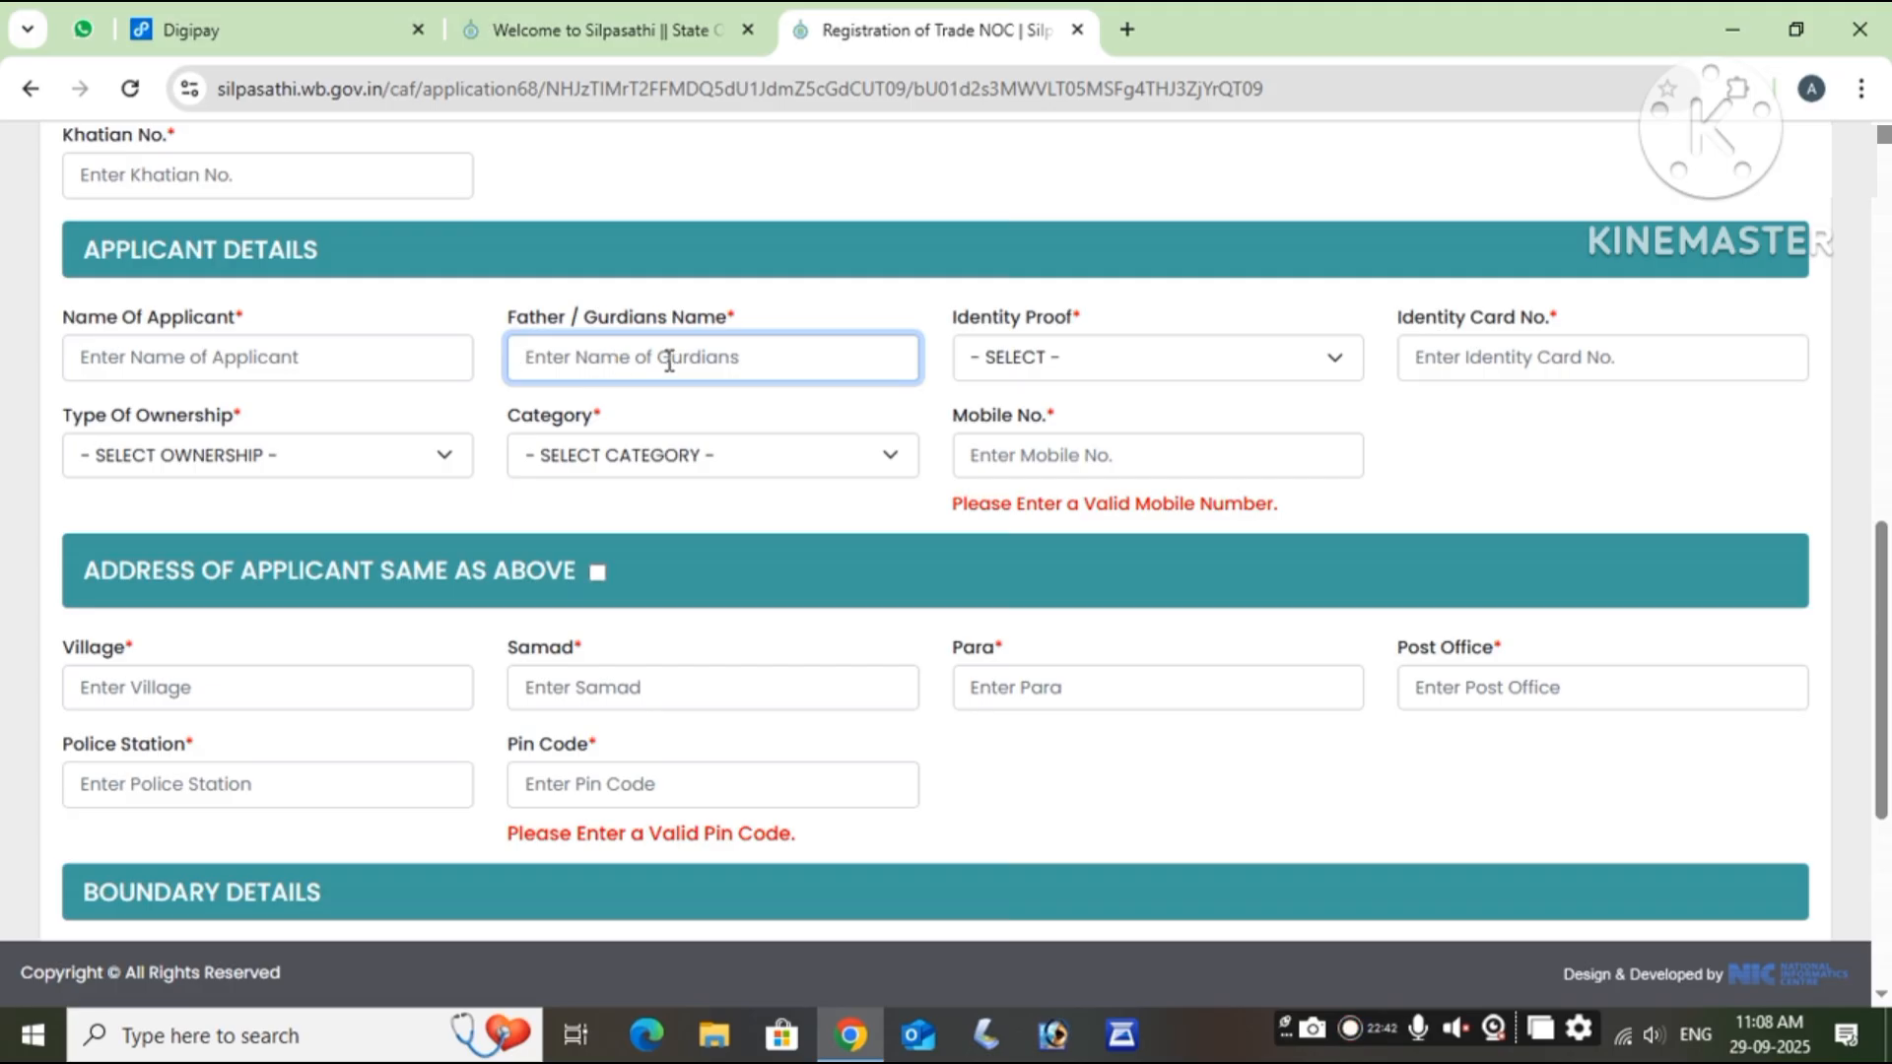
pyautogui.click(1110, 367)
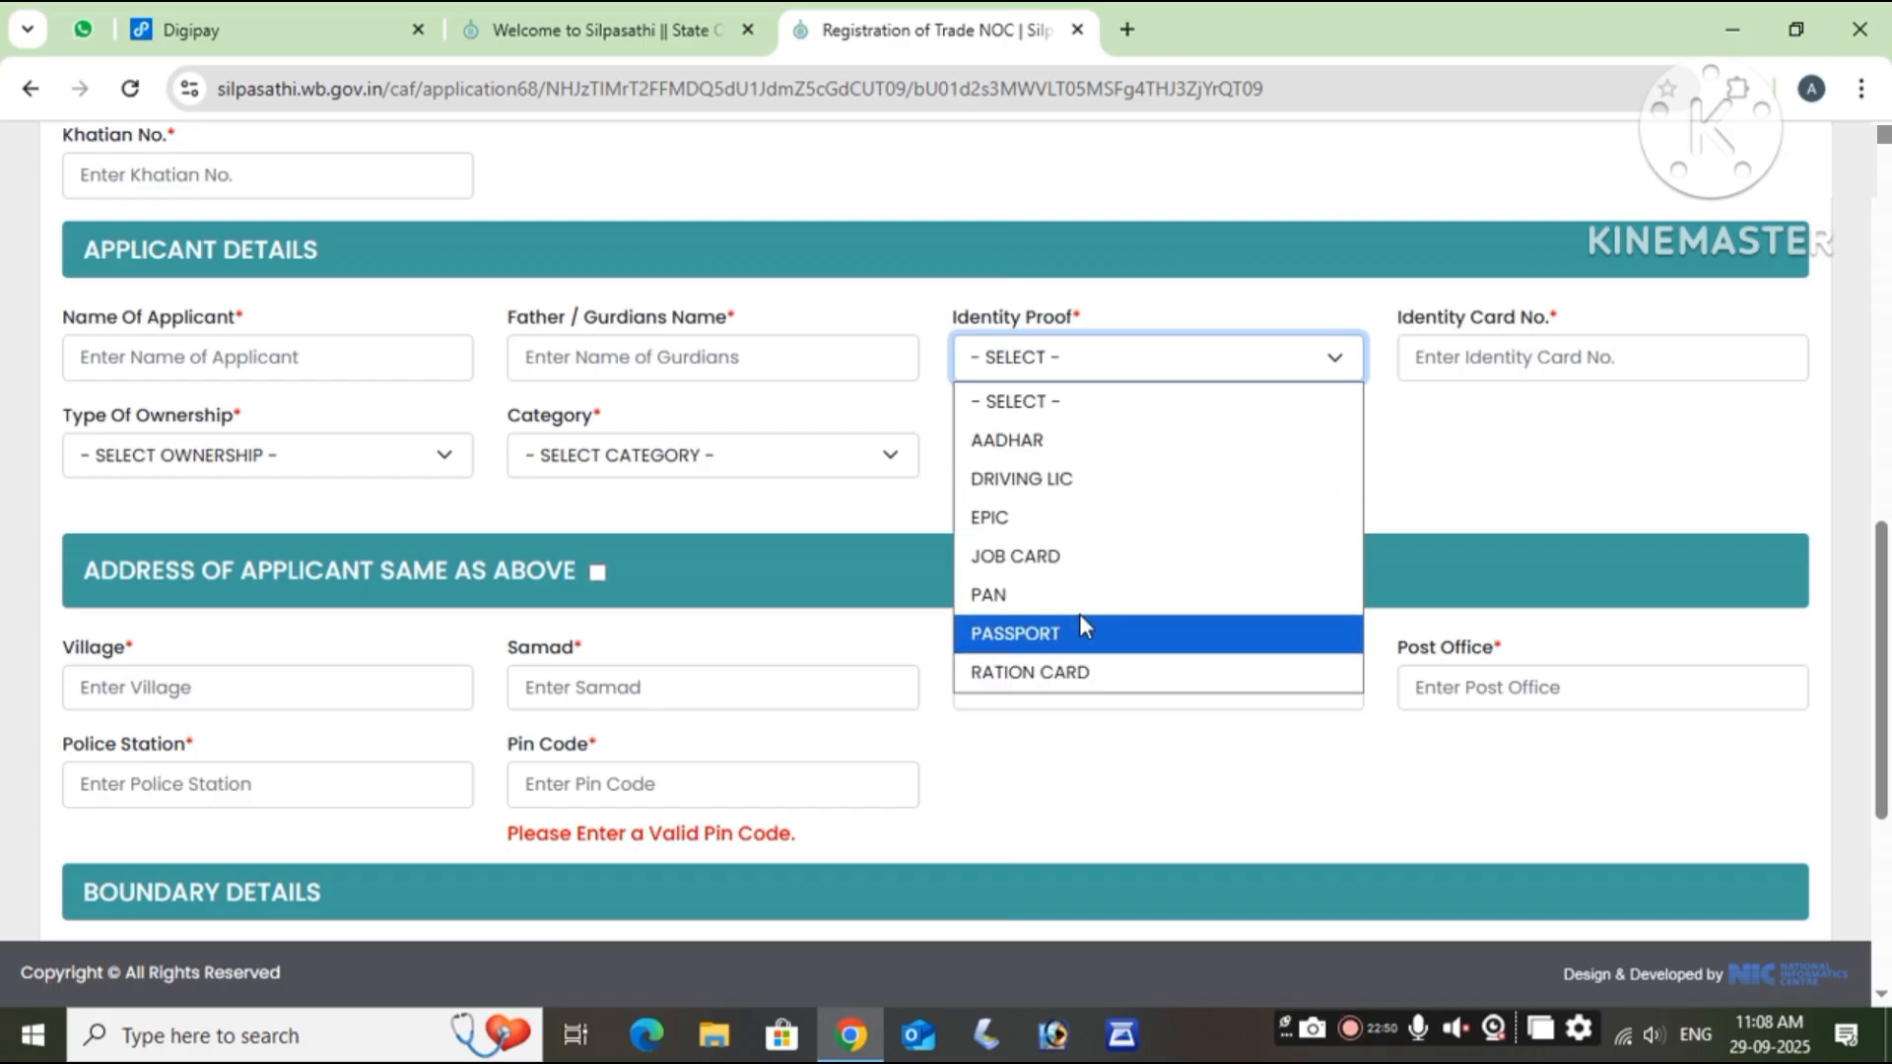
pyautogui.click(1083, 455)
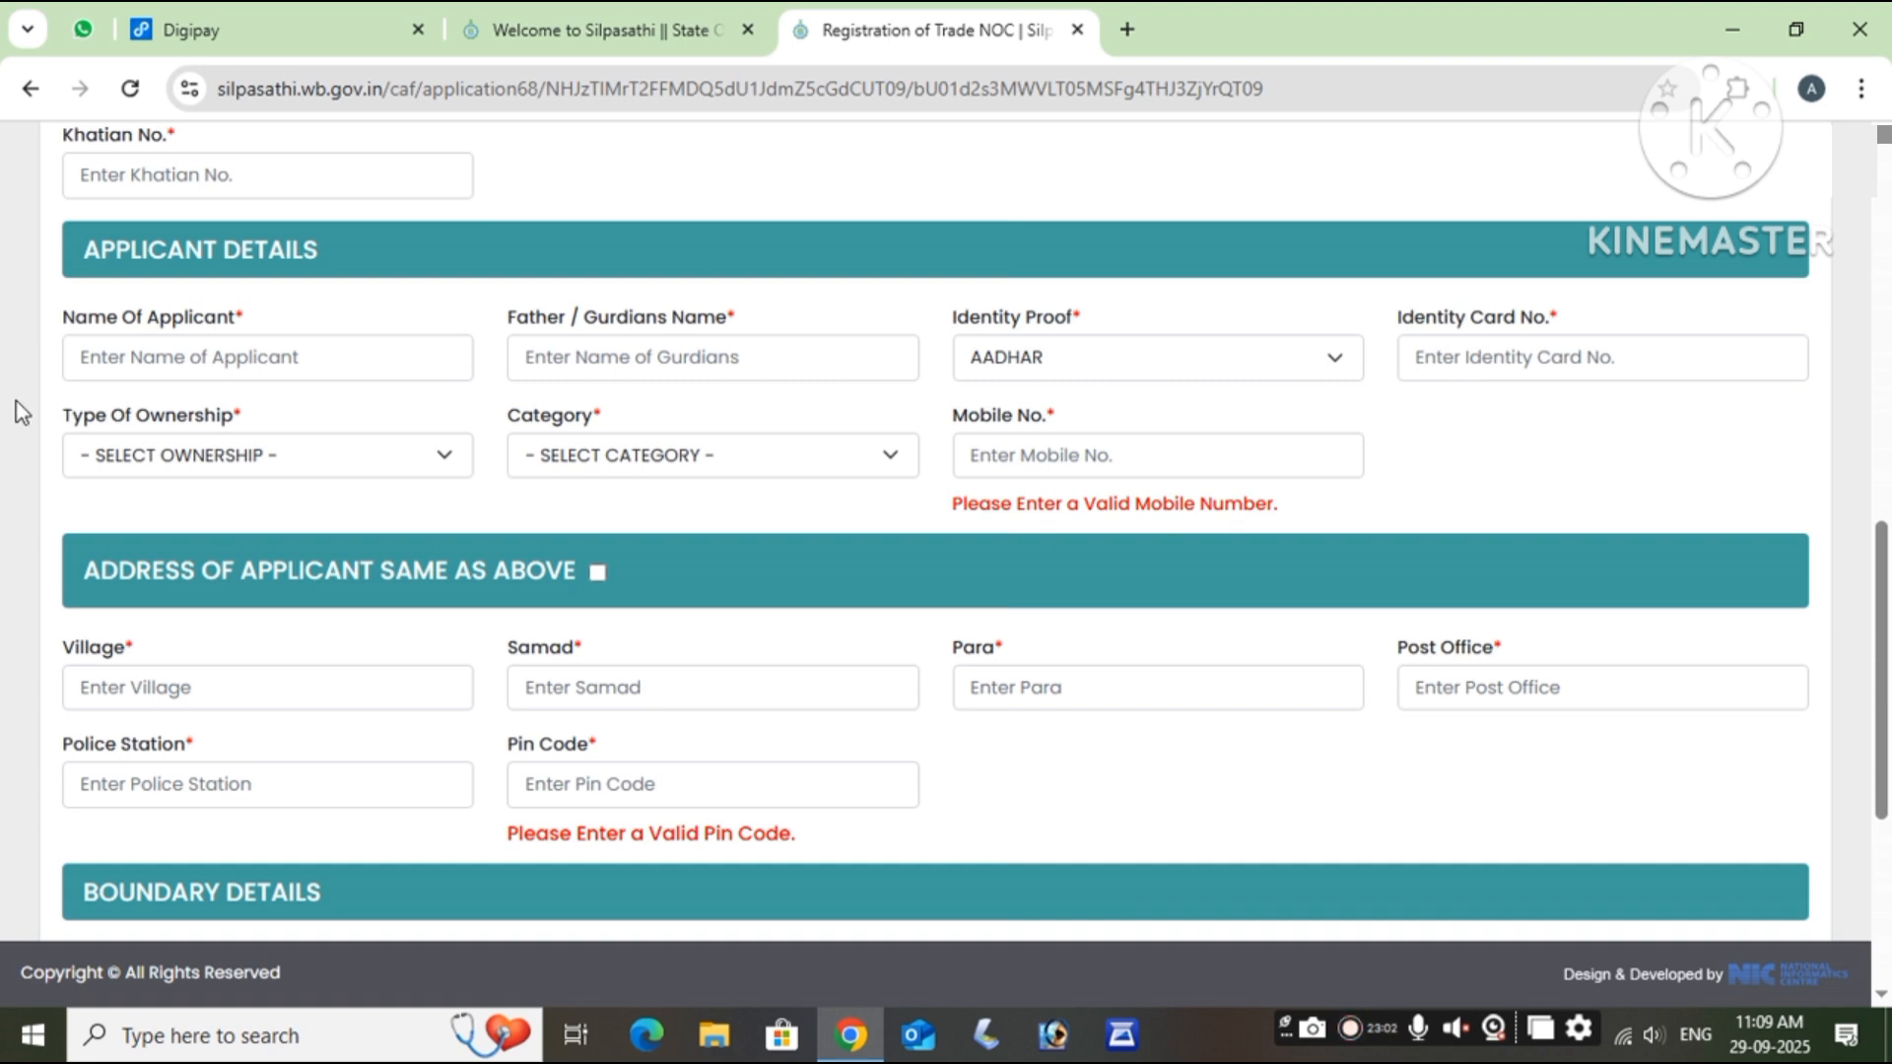
# Step: Set ownership type to PERSONAL and applicant category to GP CITIZEN
pyautogui.click(226, 456)
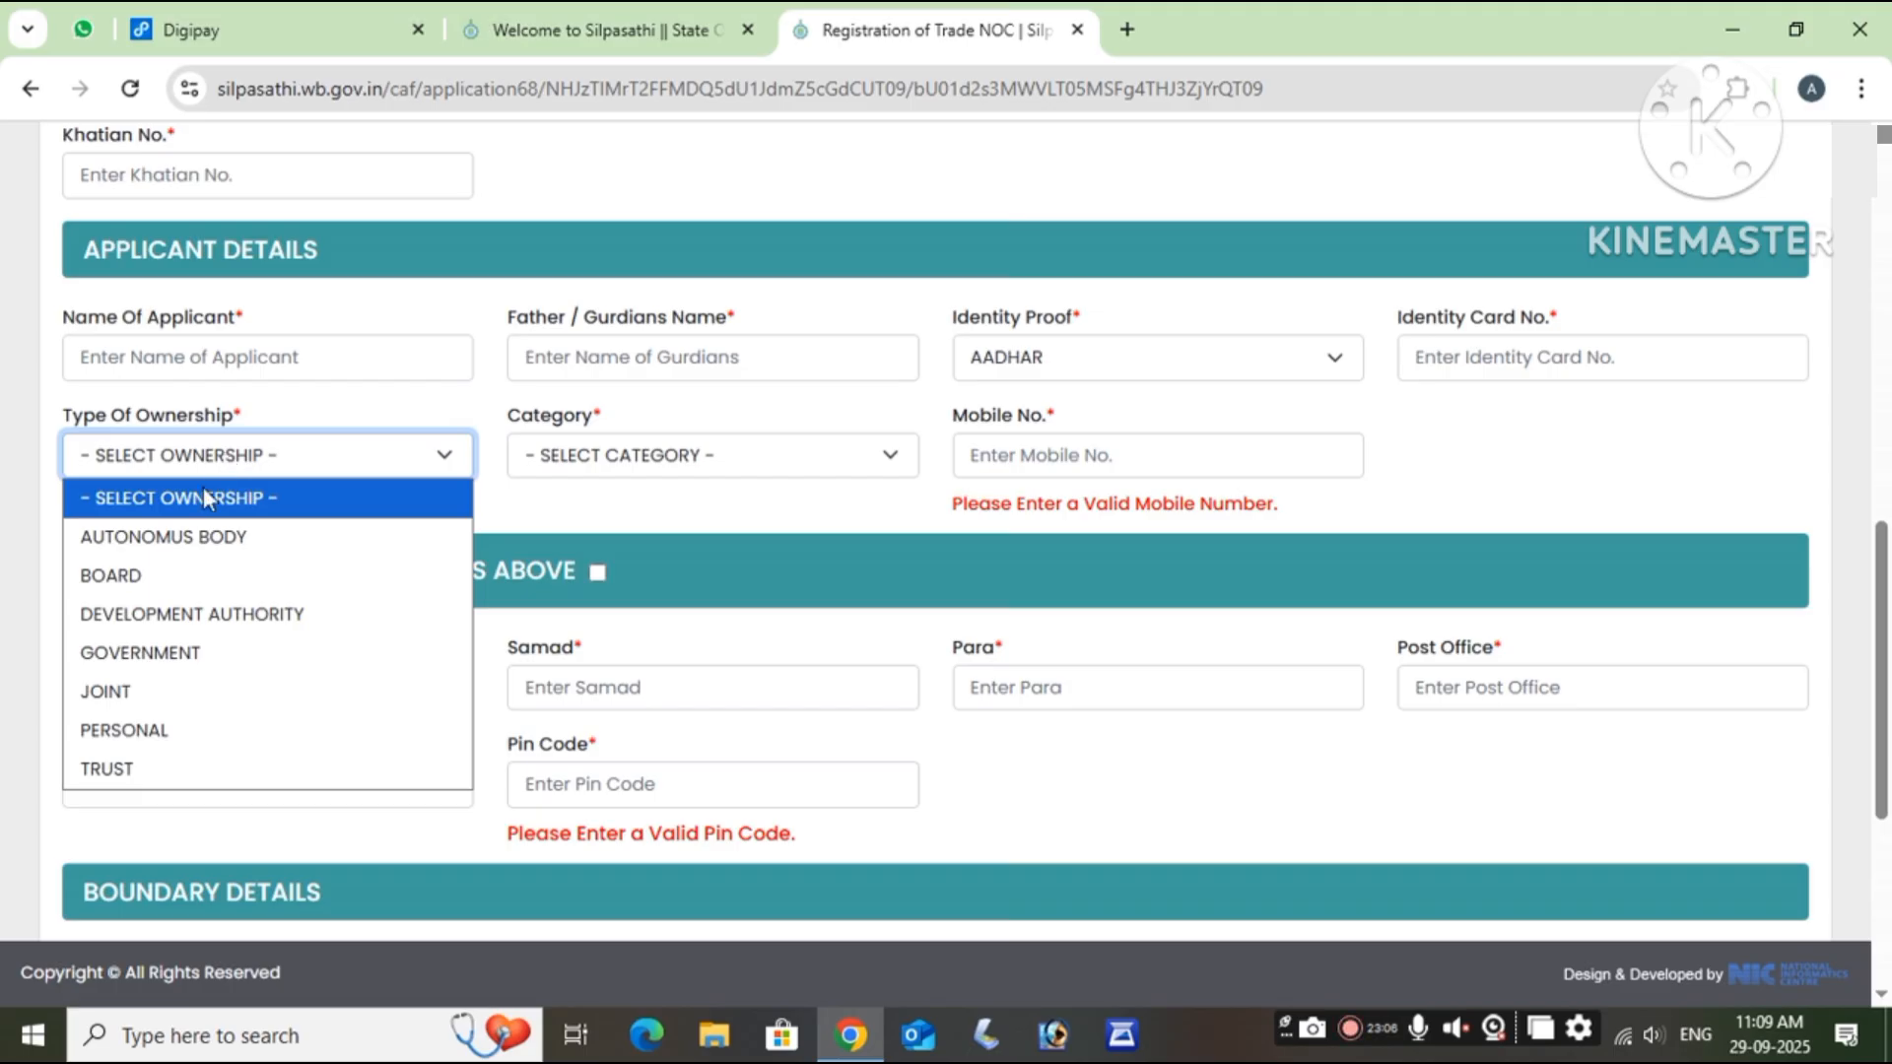
pyautogui.click(212, 741)
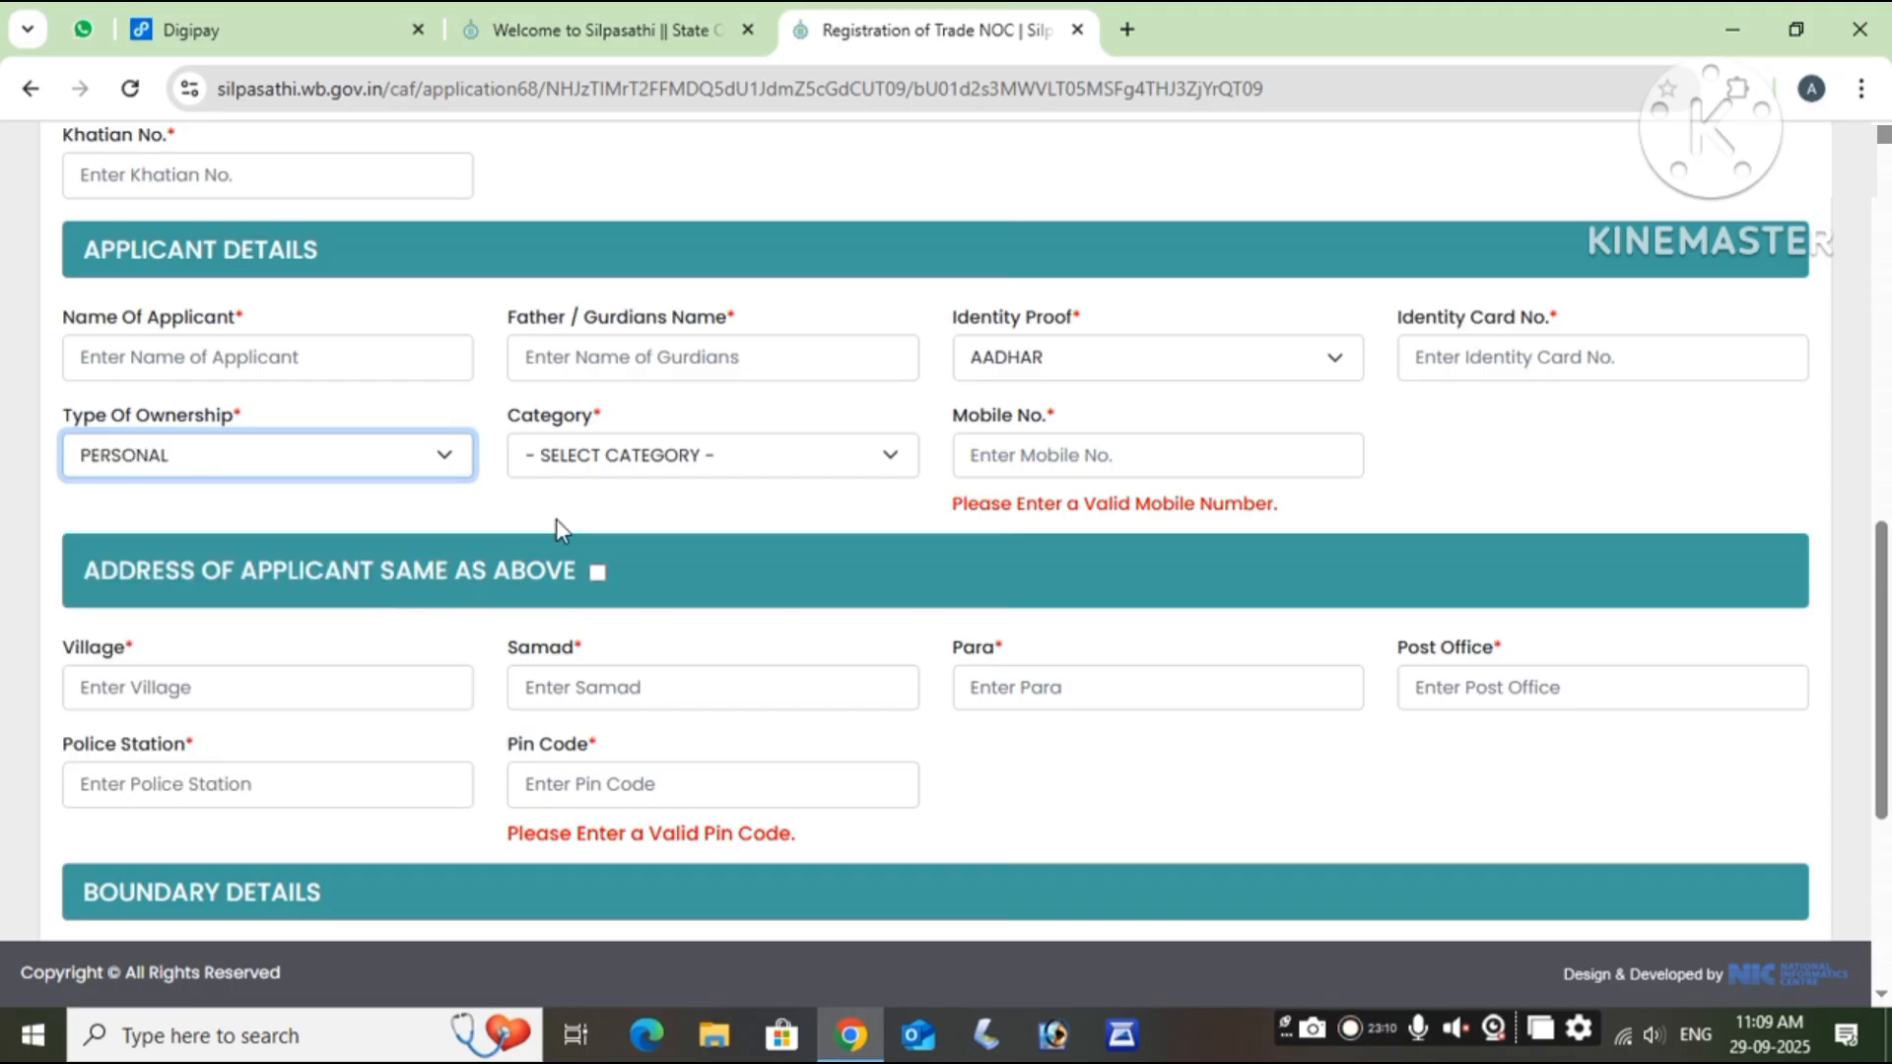
pyautogui.click(666, 456)
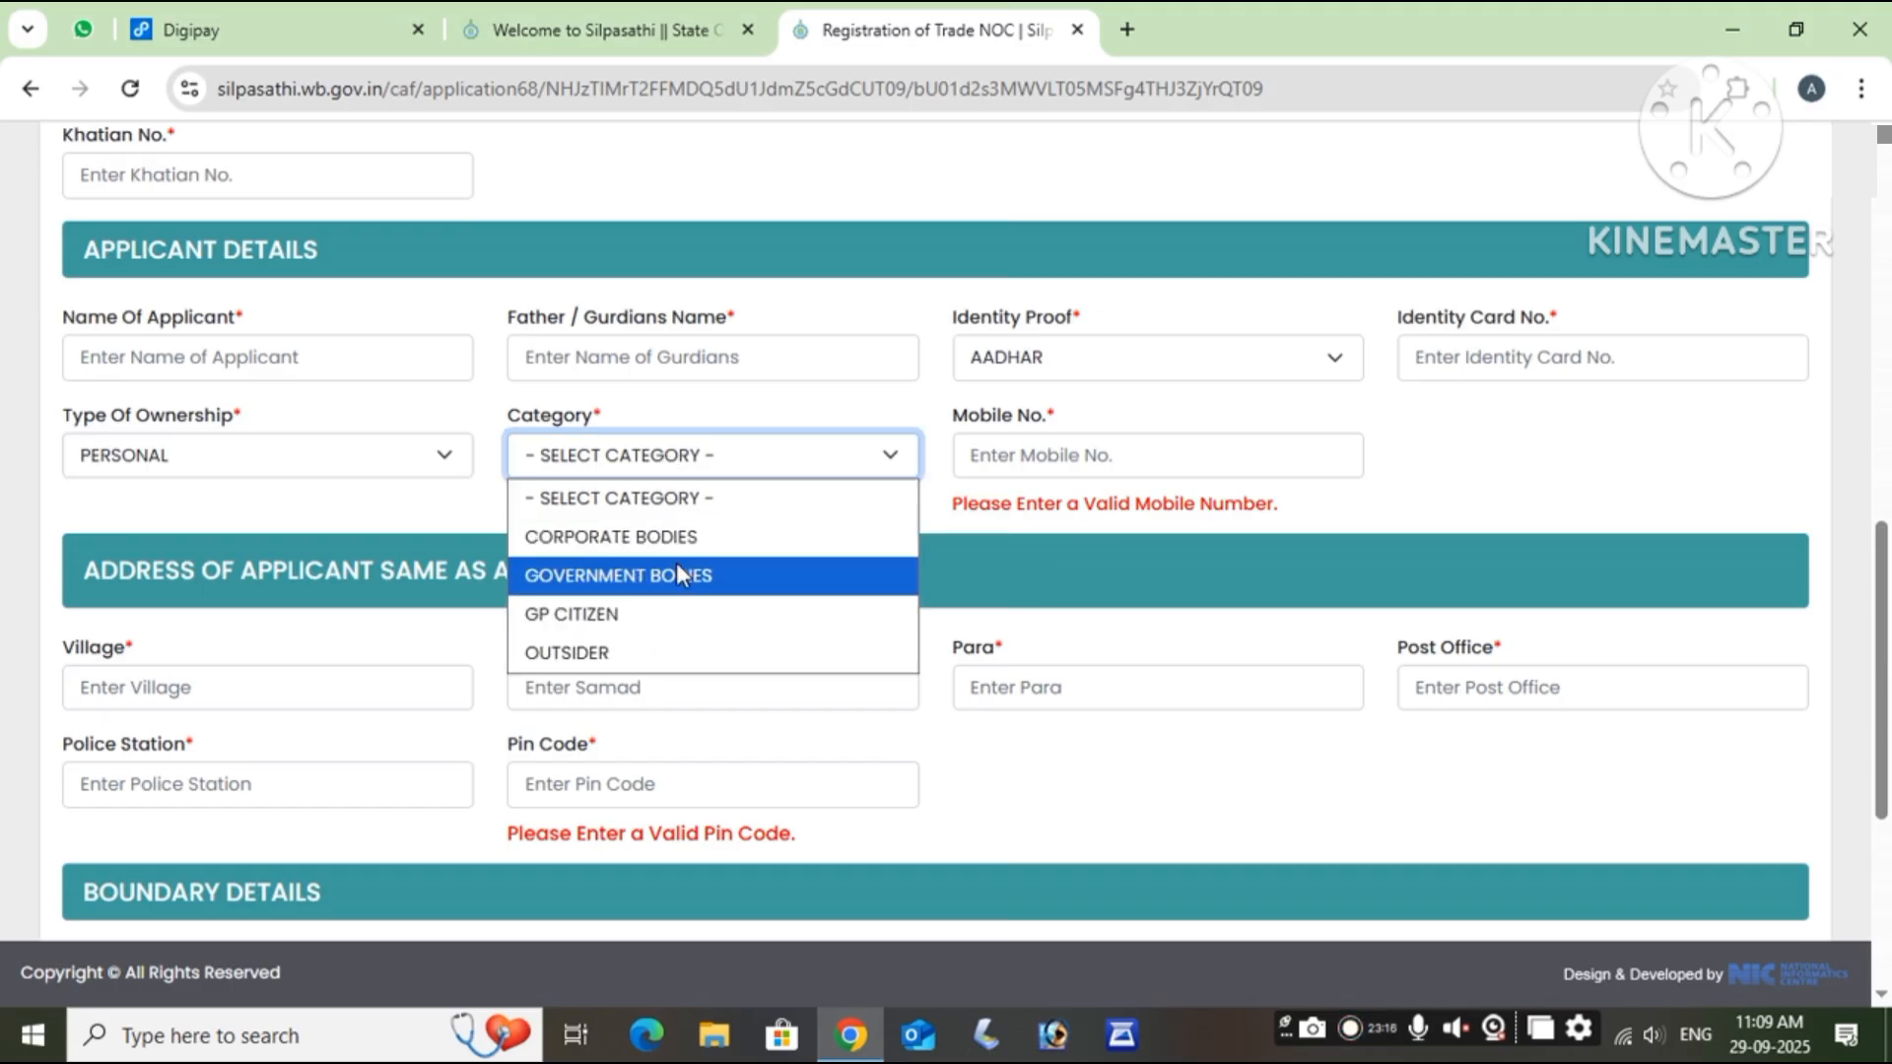
pyautogui.click(670, 619)
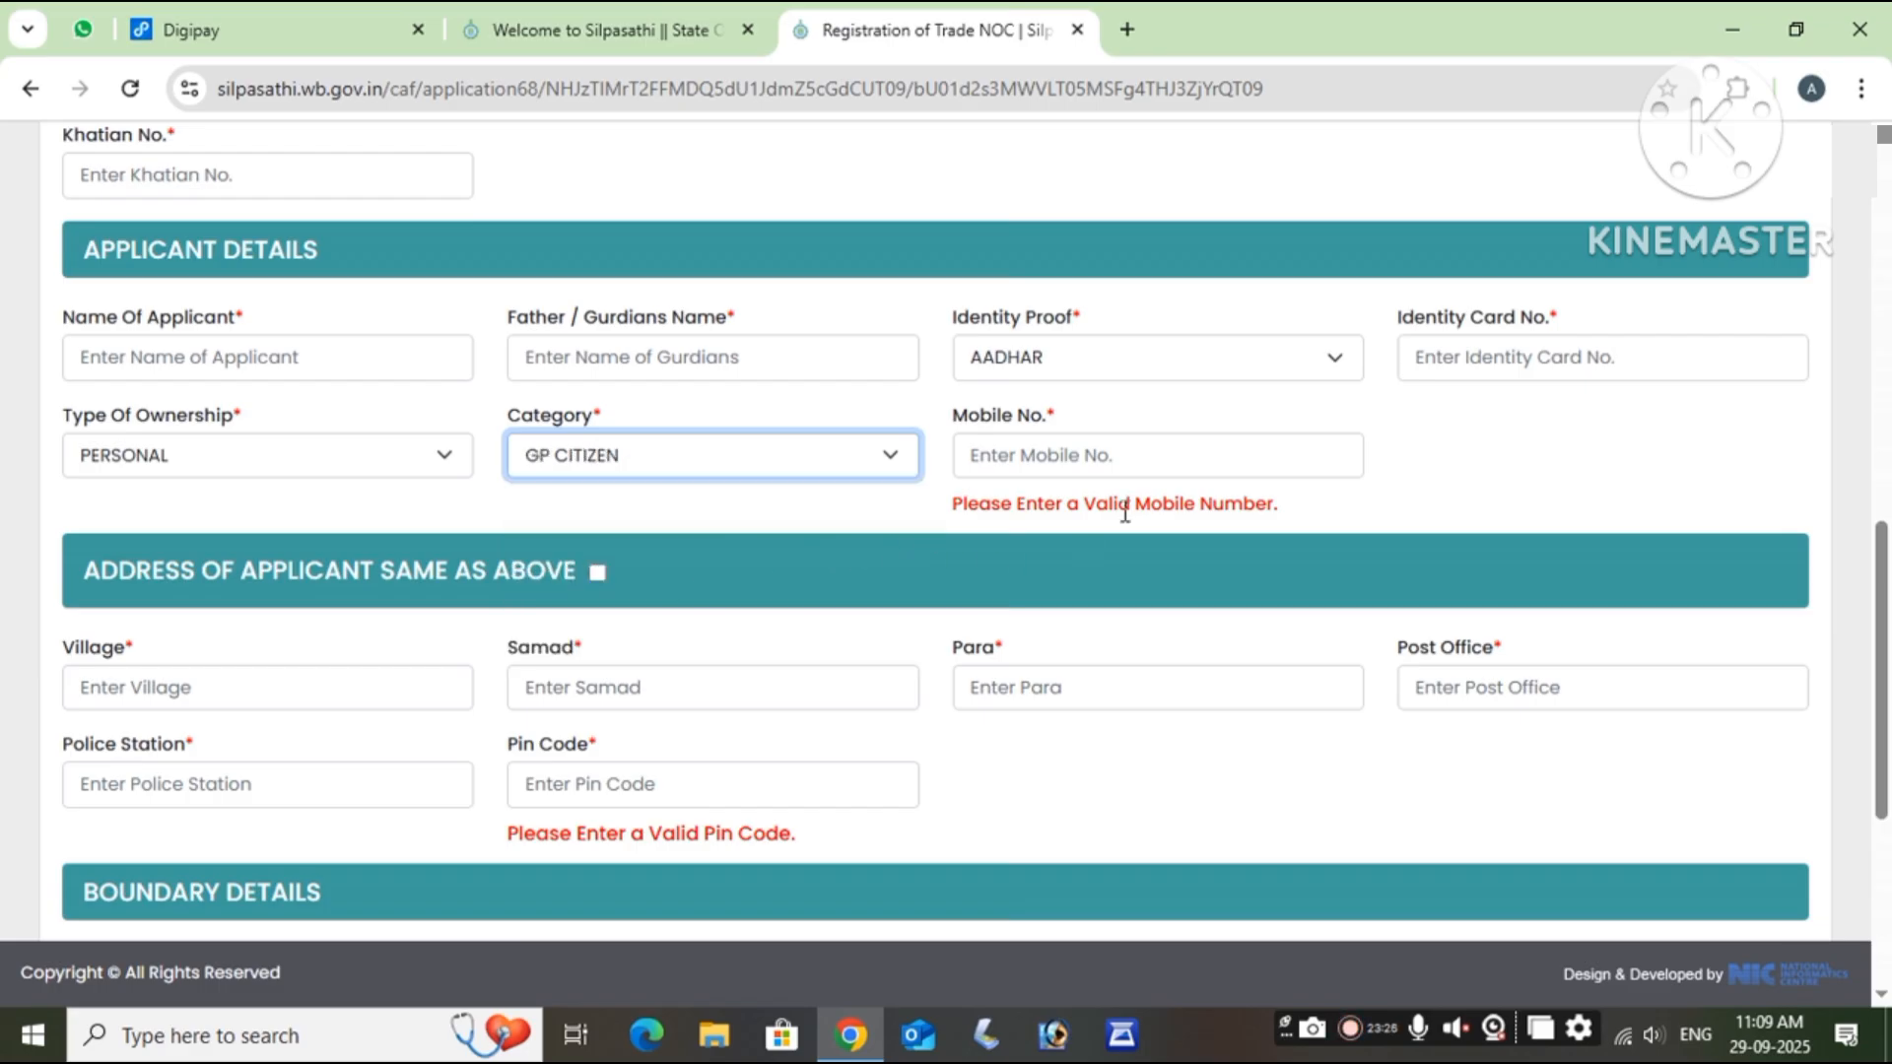
pyautogui.click(1065, 463)
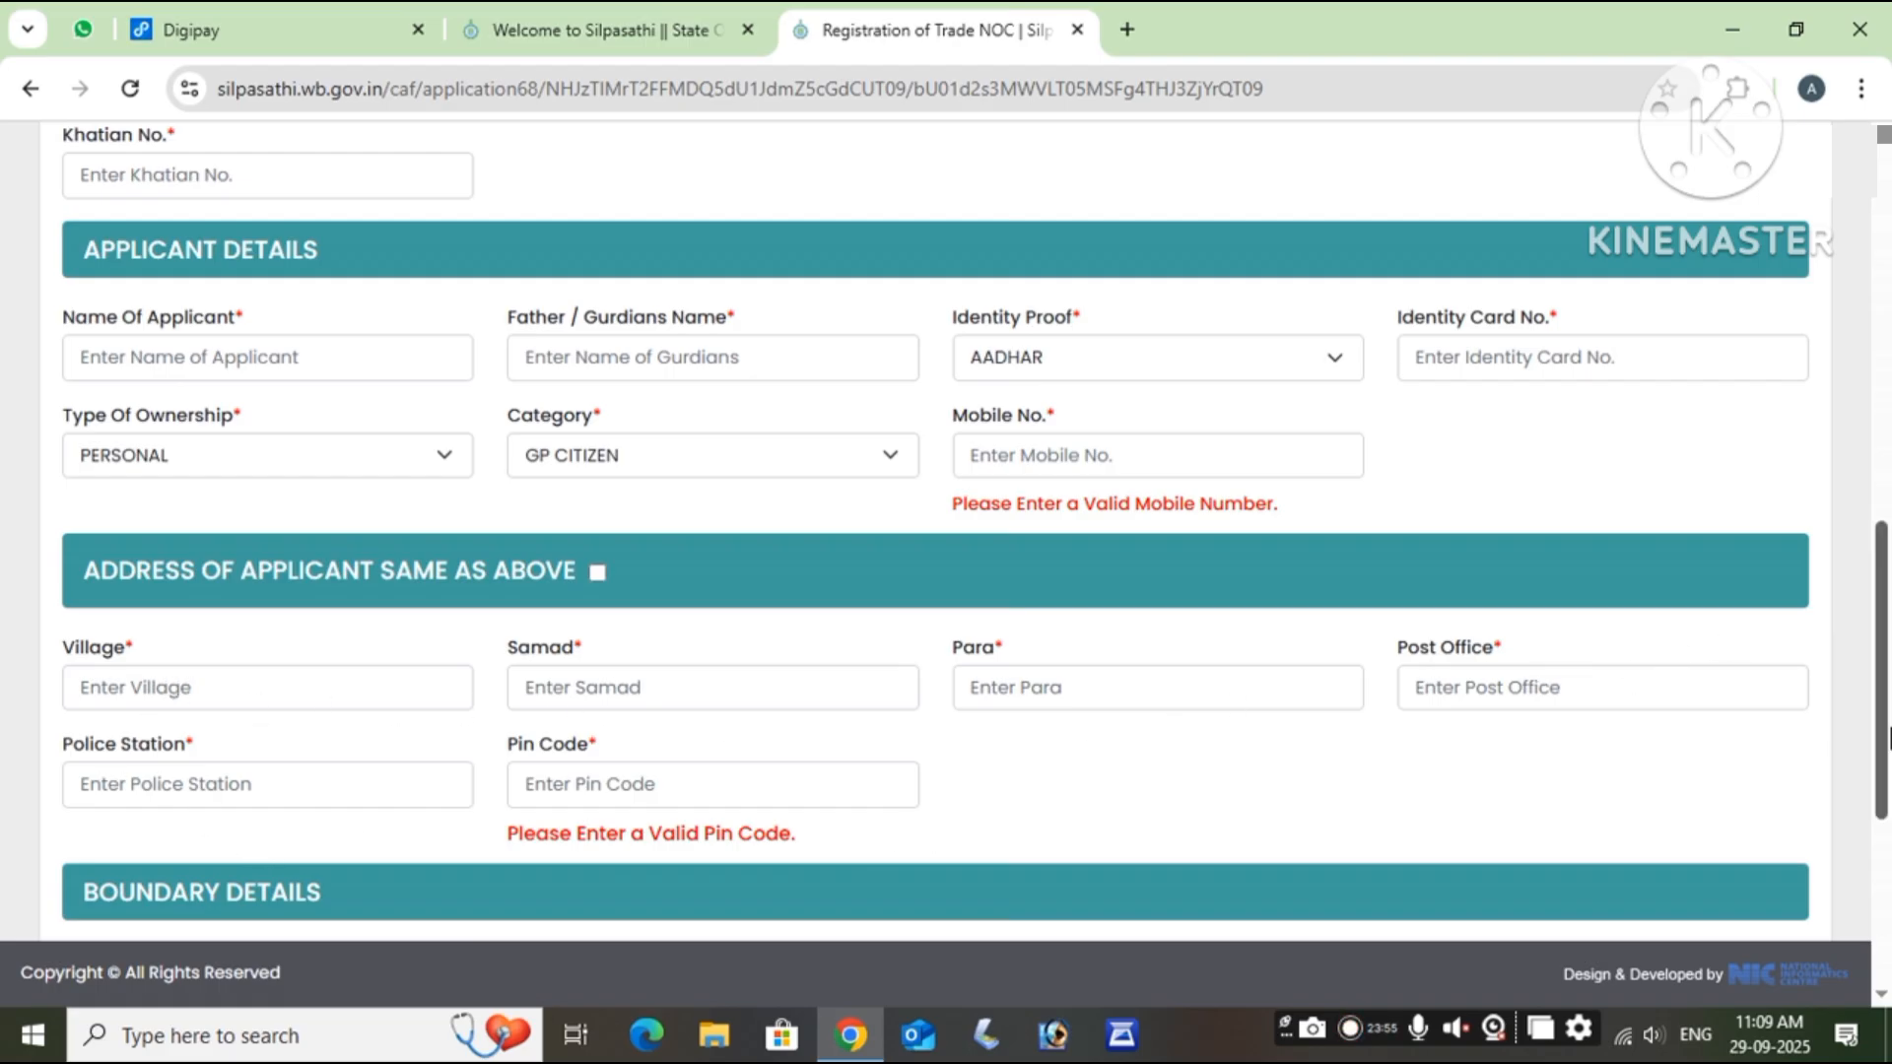
pyautogui.moveTo(1887, 737); pyautogui.dragTo(1887, 941)
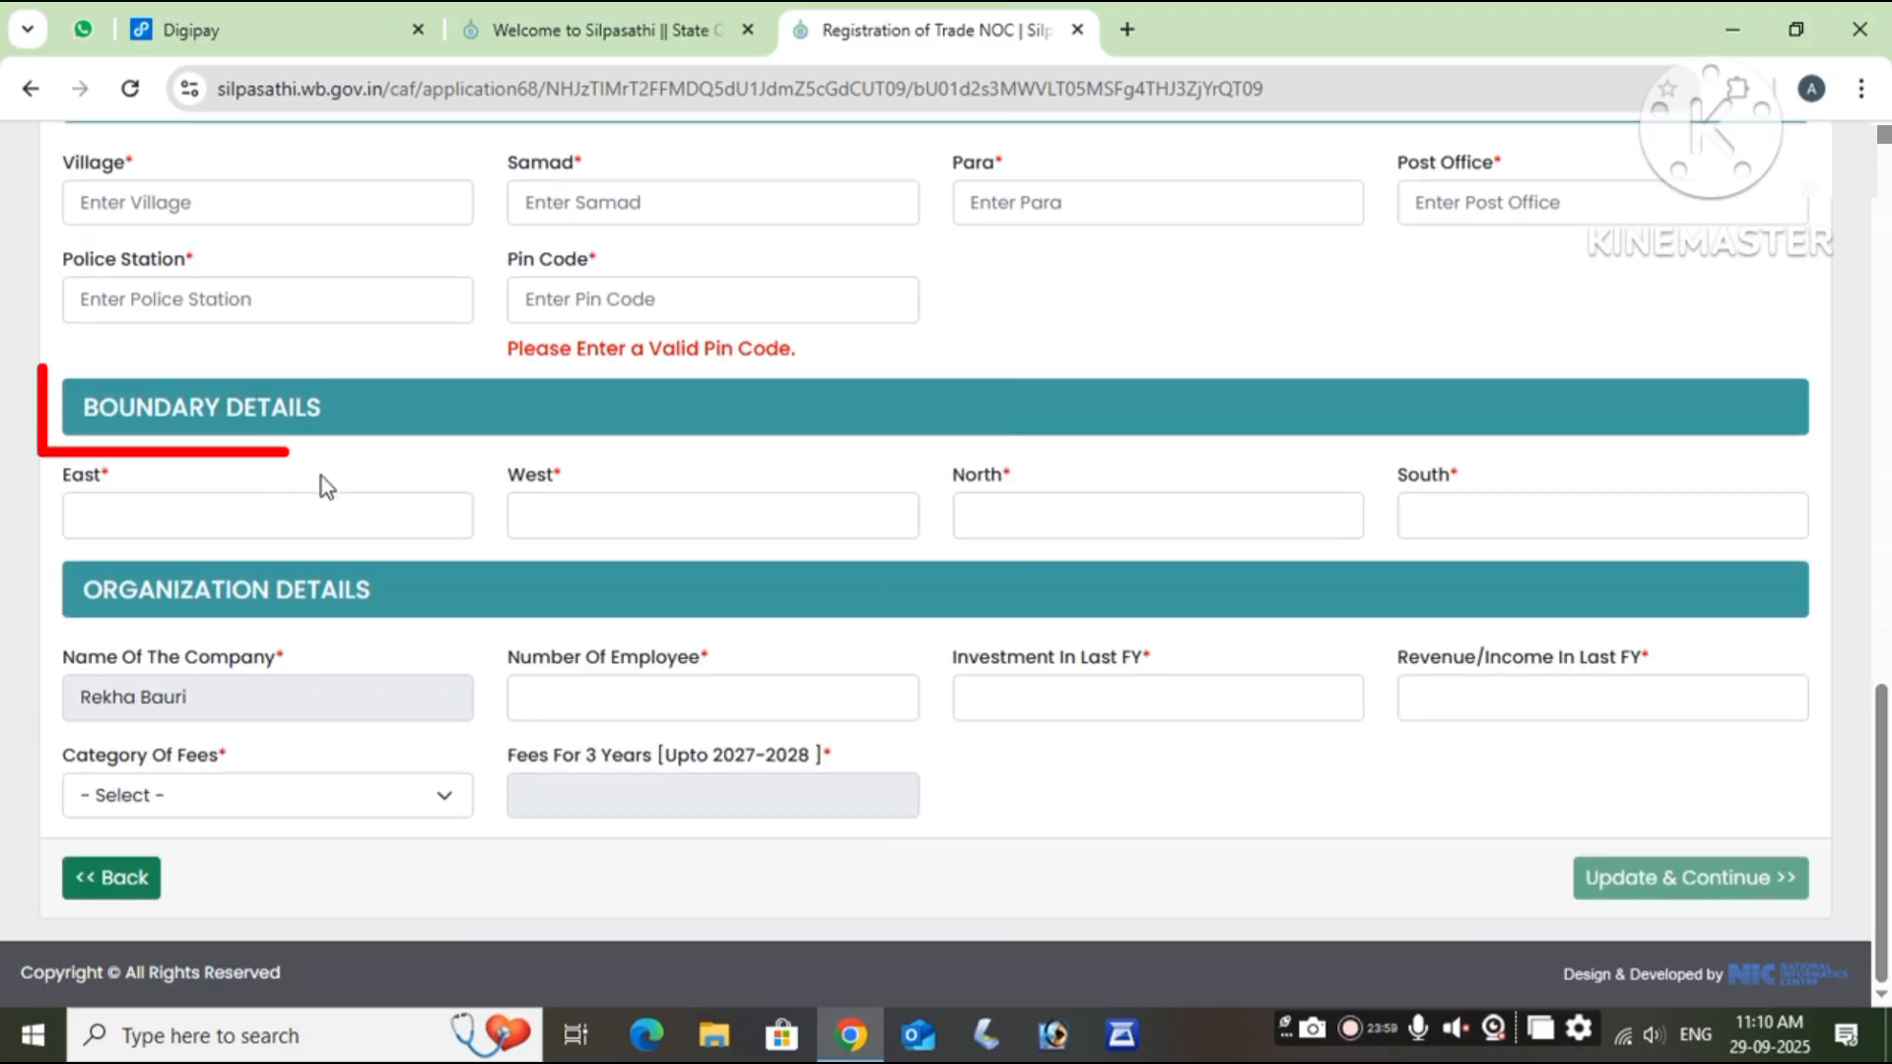
pyautogui.click(382, 532)
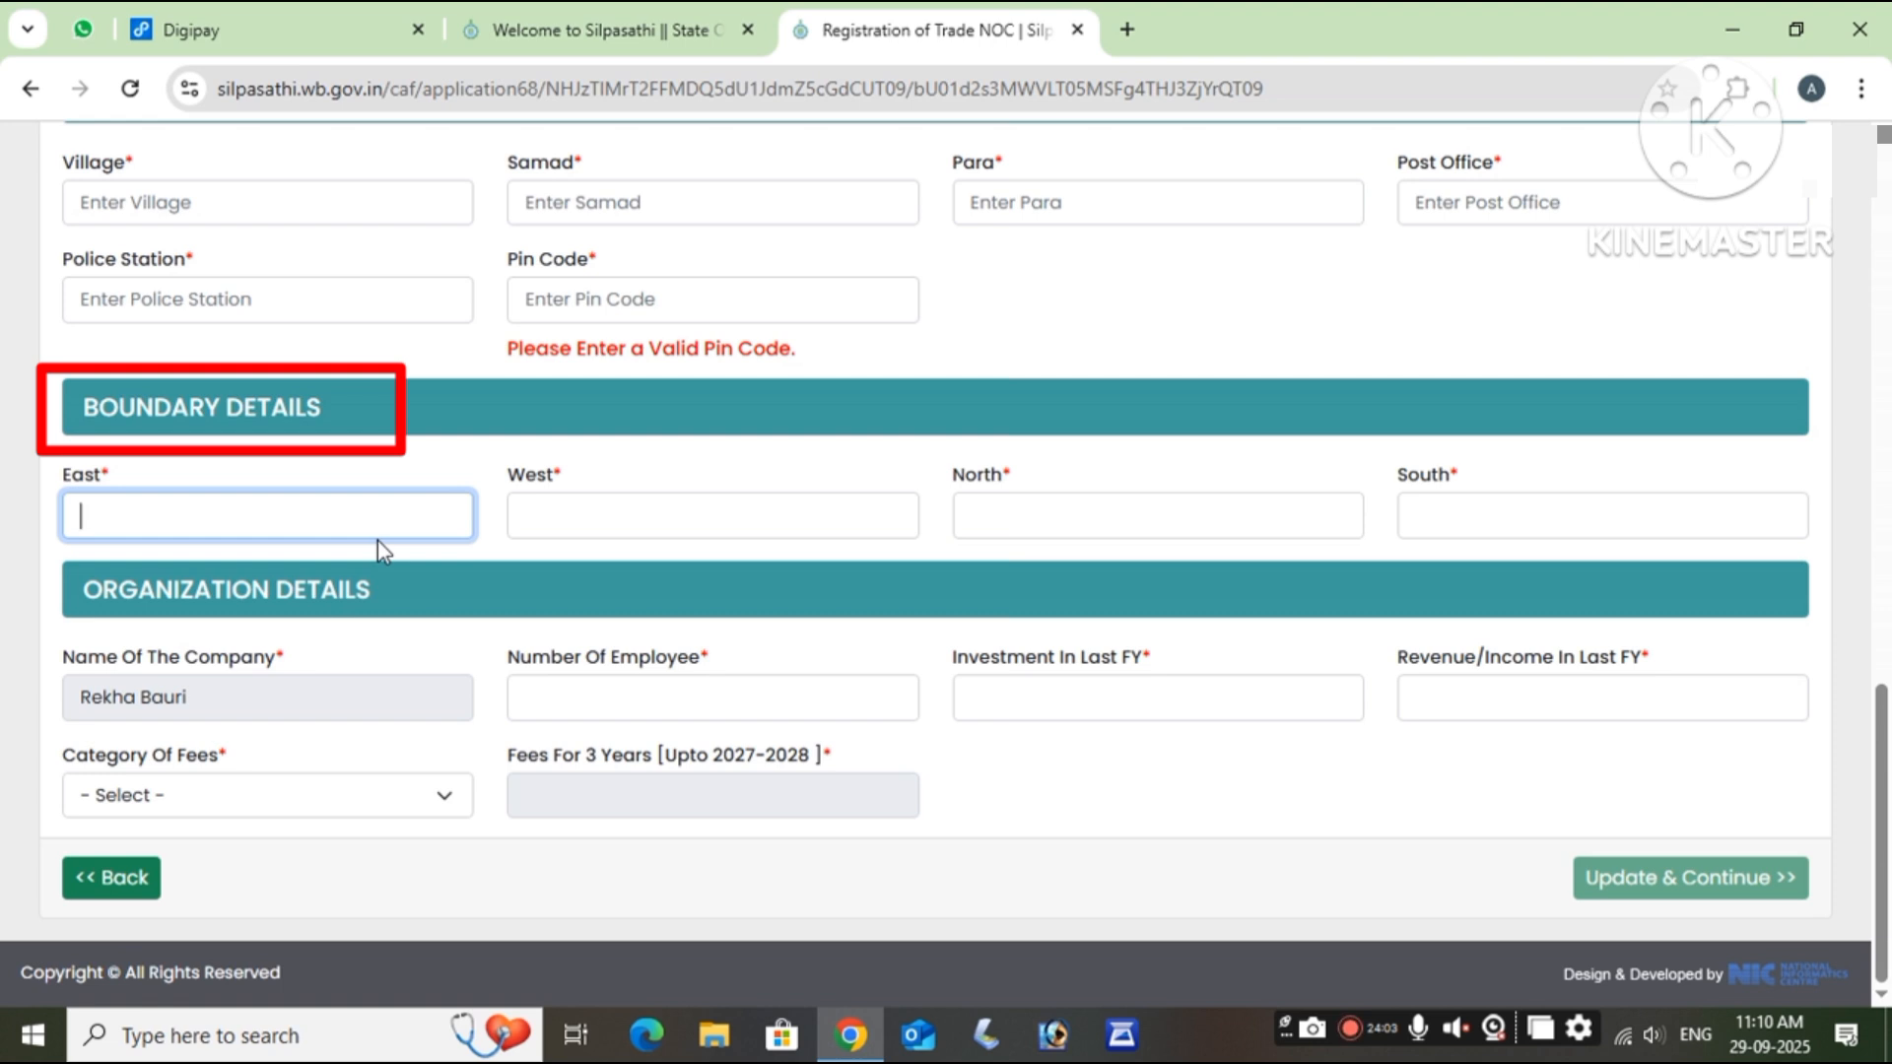
pyautogui.click(647, 508)
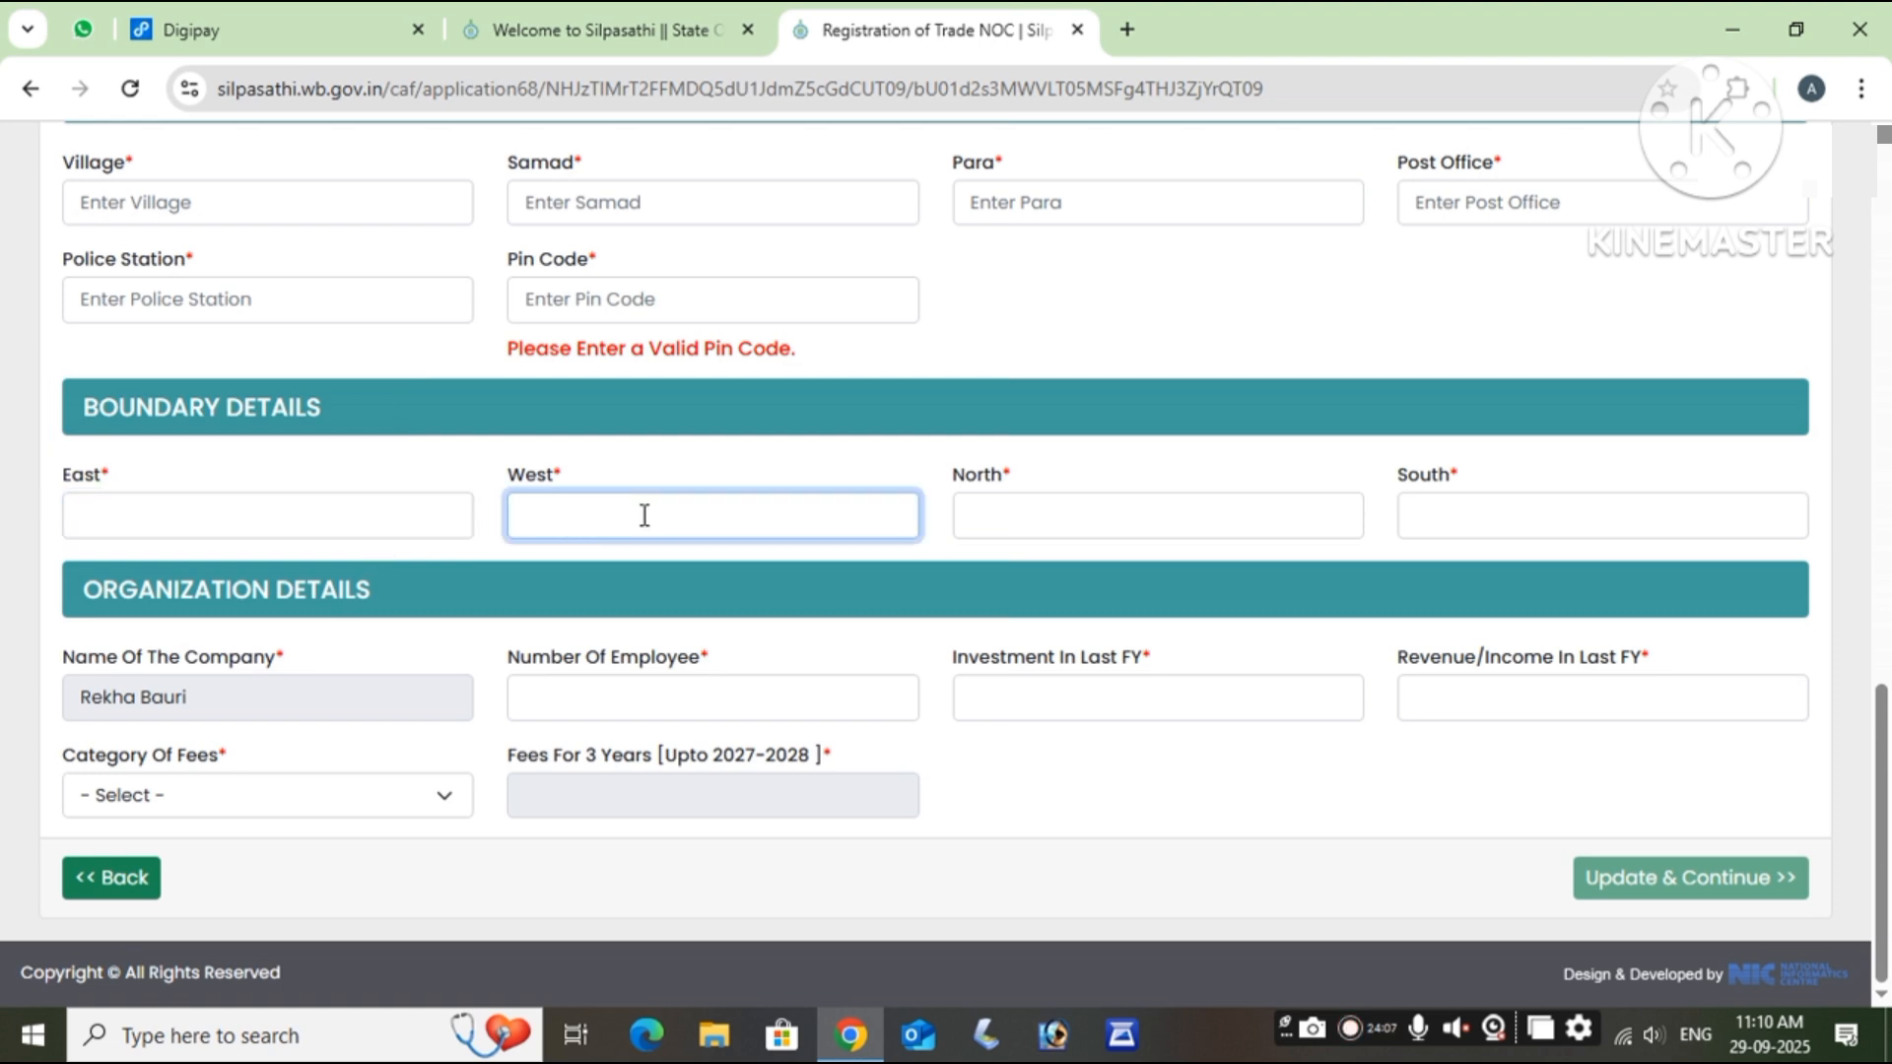
pyautogui.click(372, 528)
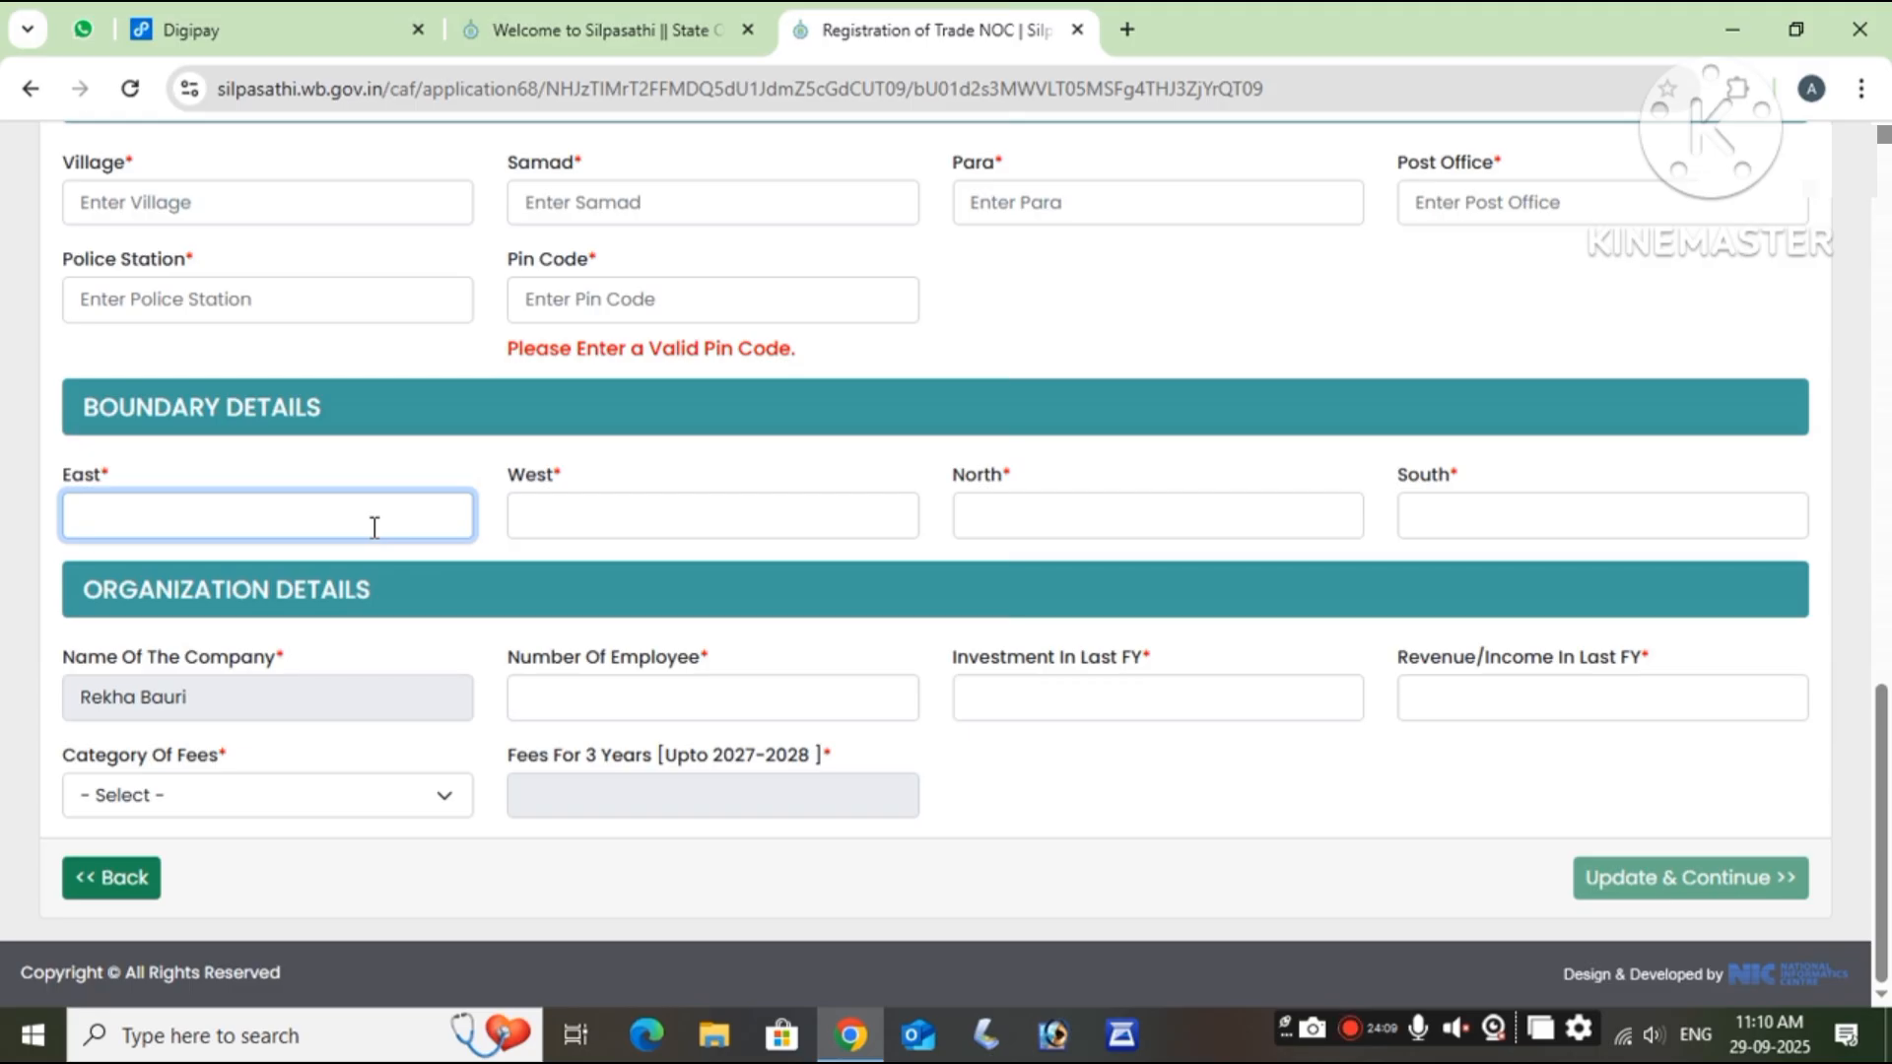
pyautogui.click(613, 521)
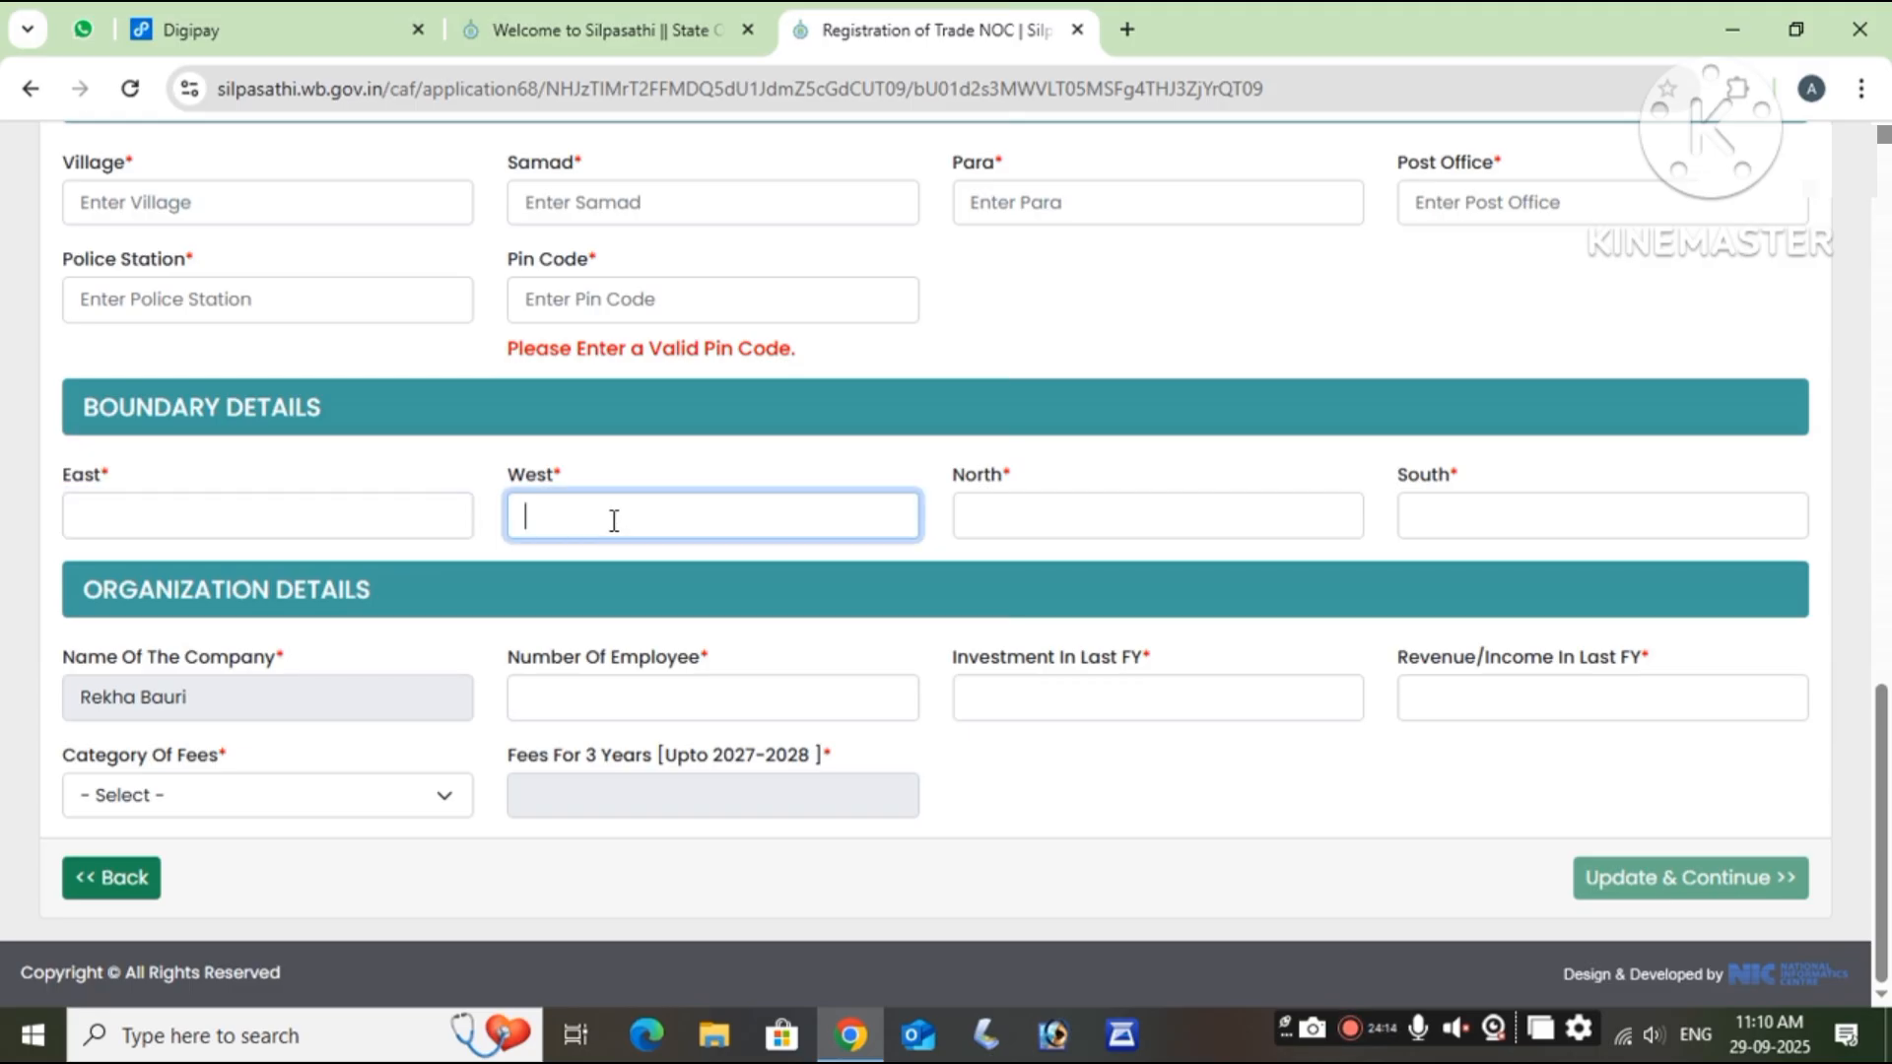
pyautogui.click(1143, 525)
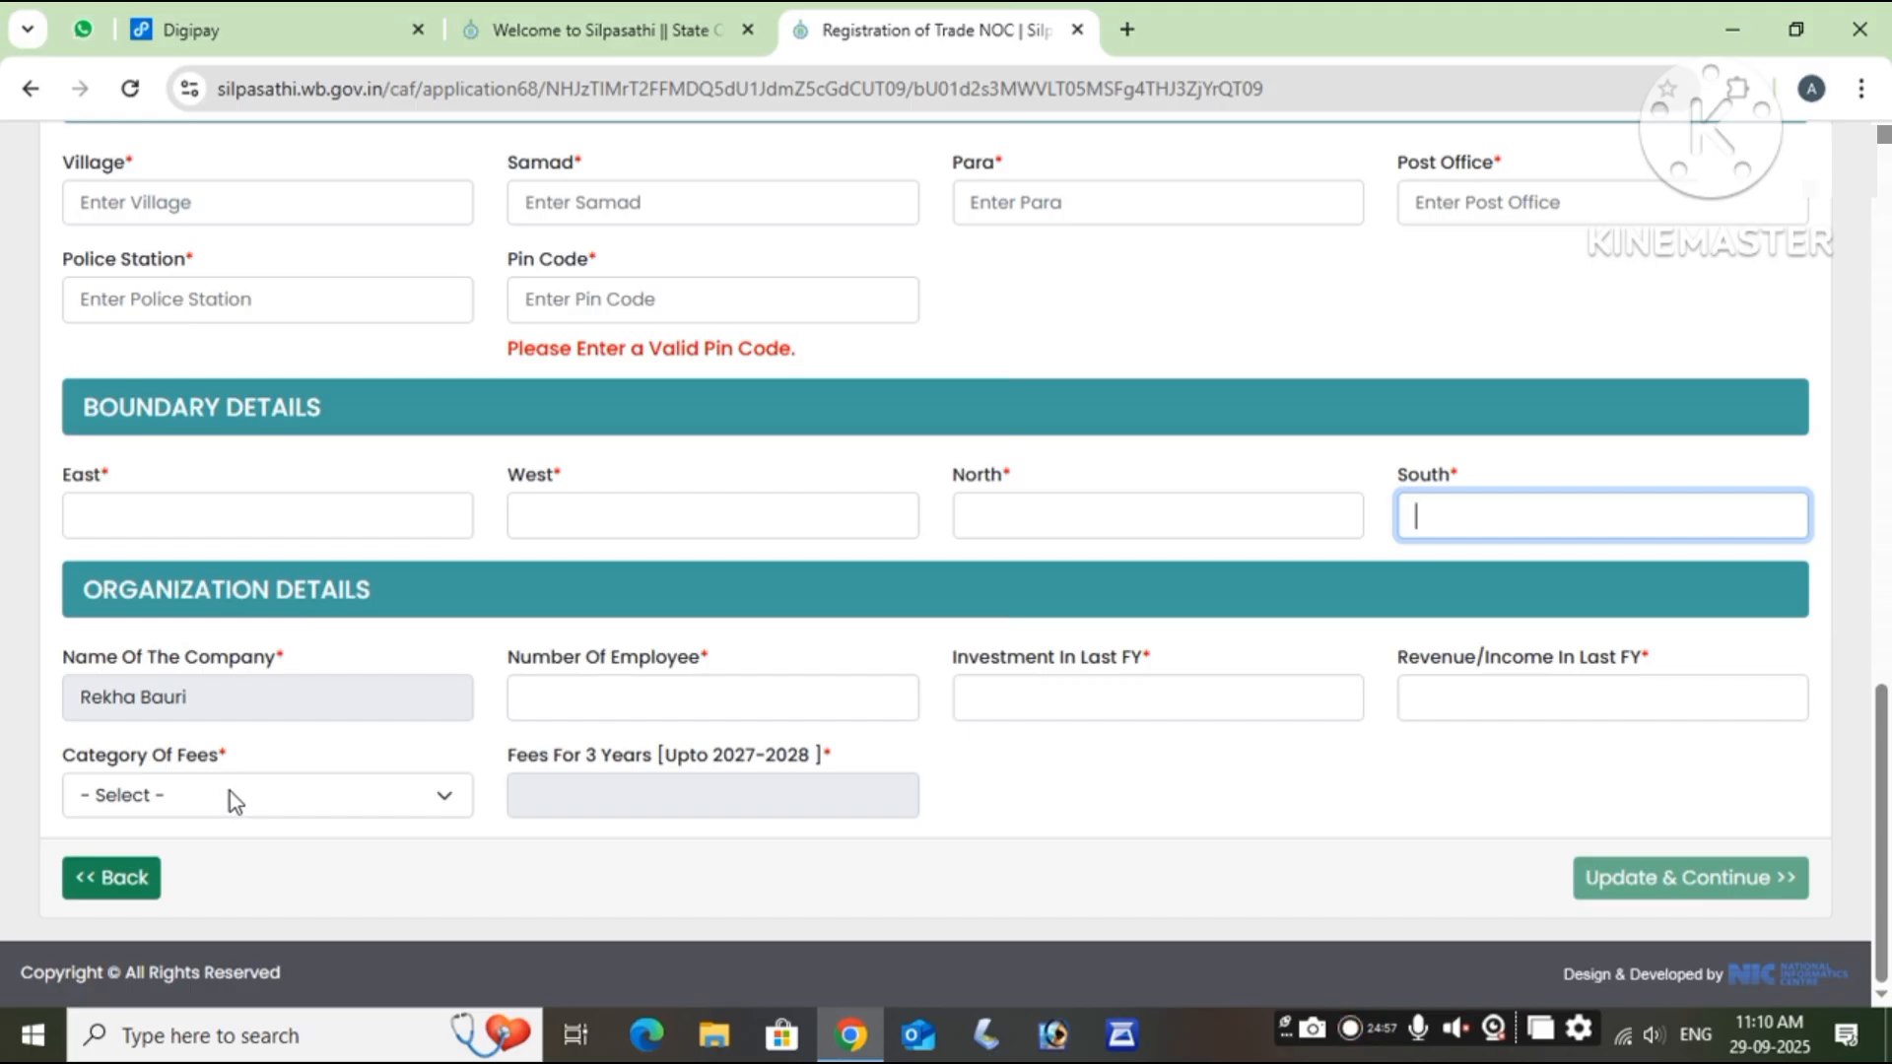
# Step: Set Category Of Fees to the Rs. 25,000–5,00,000 capital investment band, giving a three-year fee of 750
pyautogui.click(382, 797)
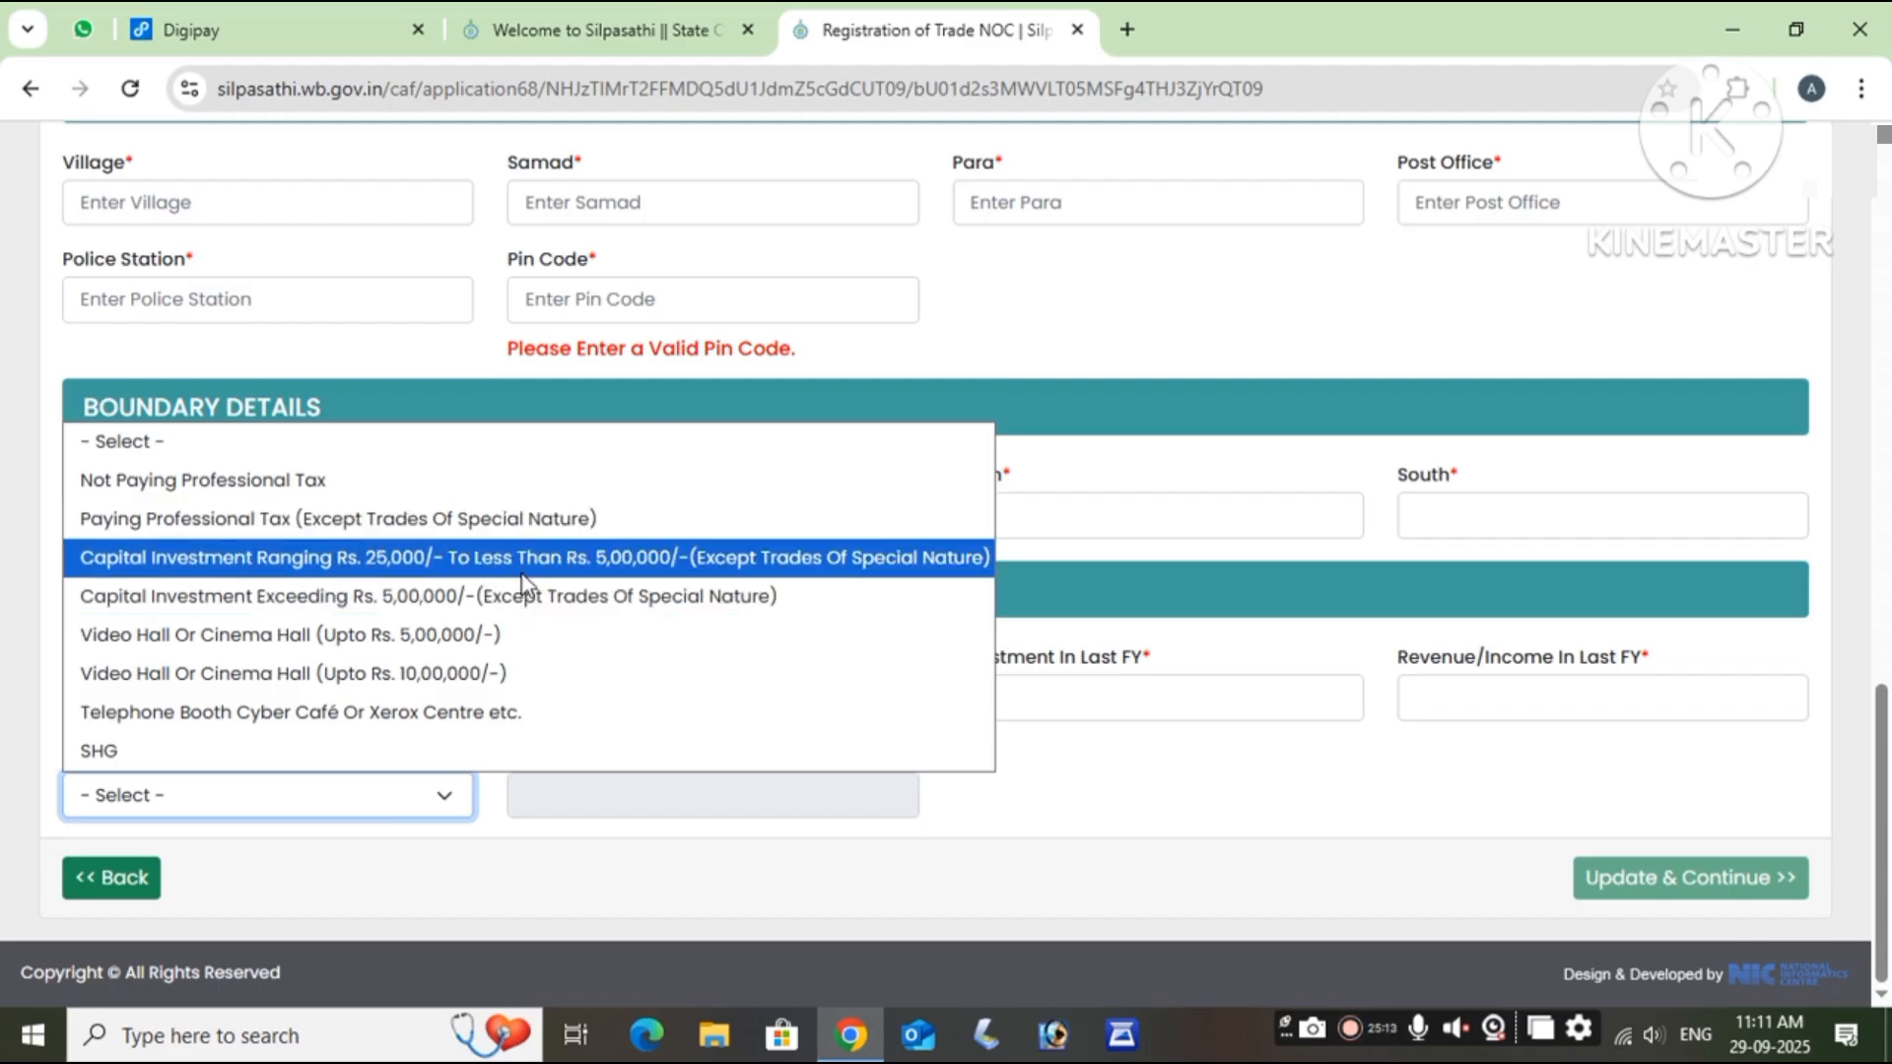
pyautogui.click(642, 558)
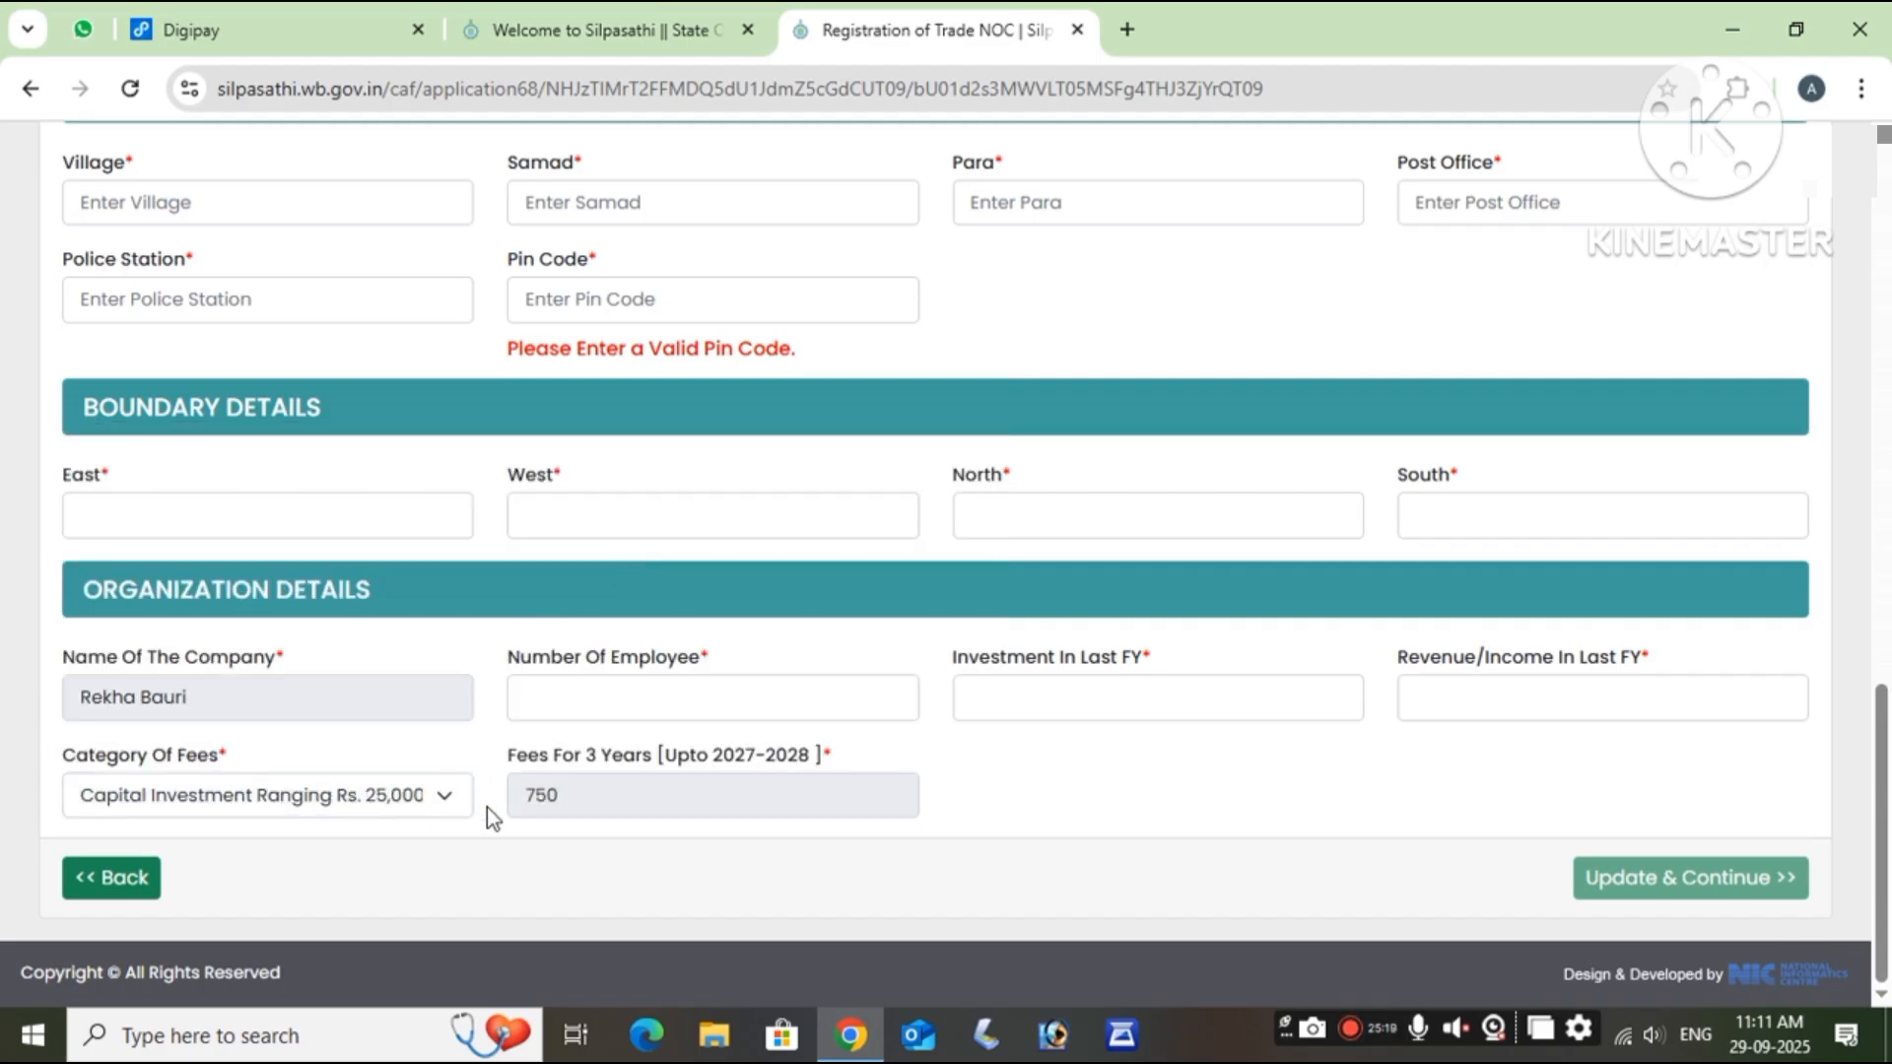
pyautogui.click(434, 808)
pyautogui.click(205, 483)
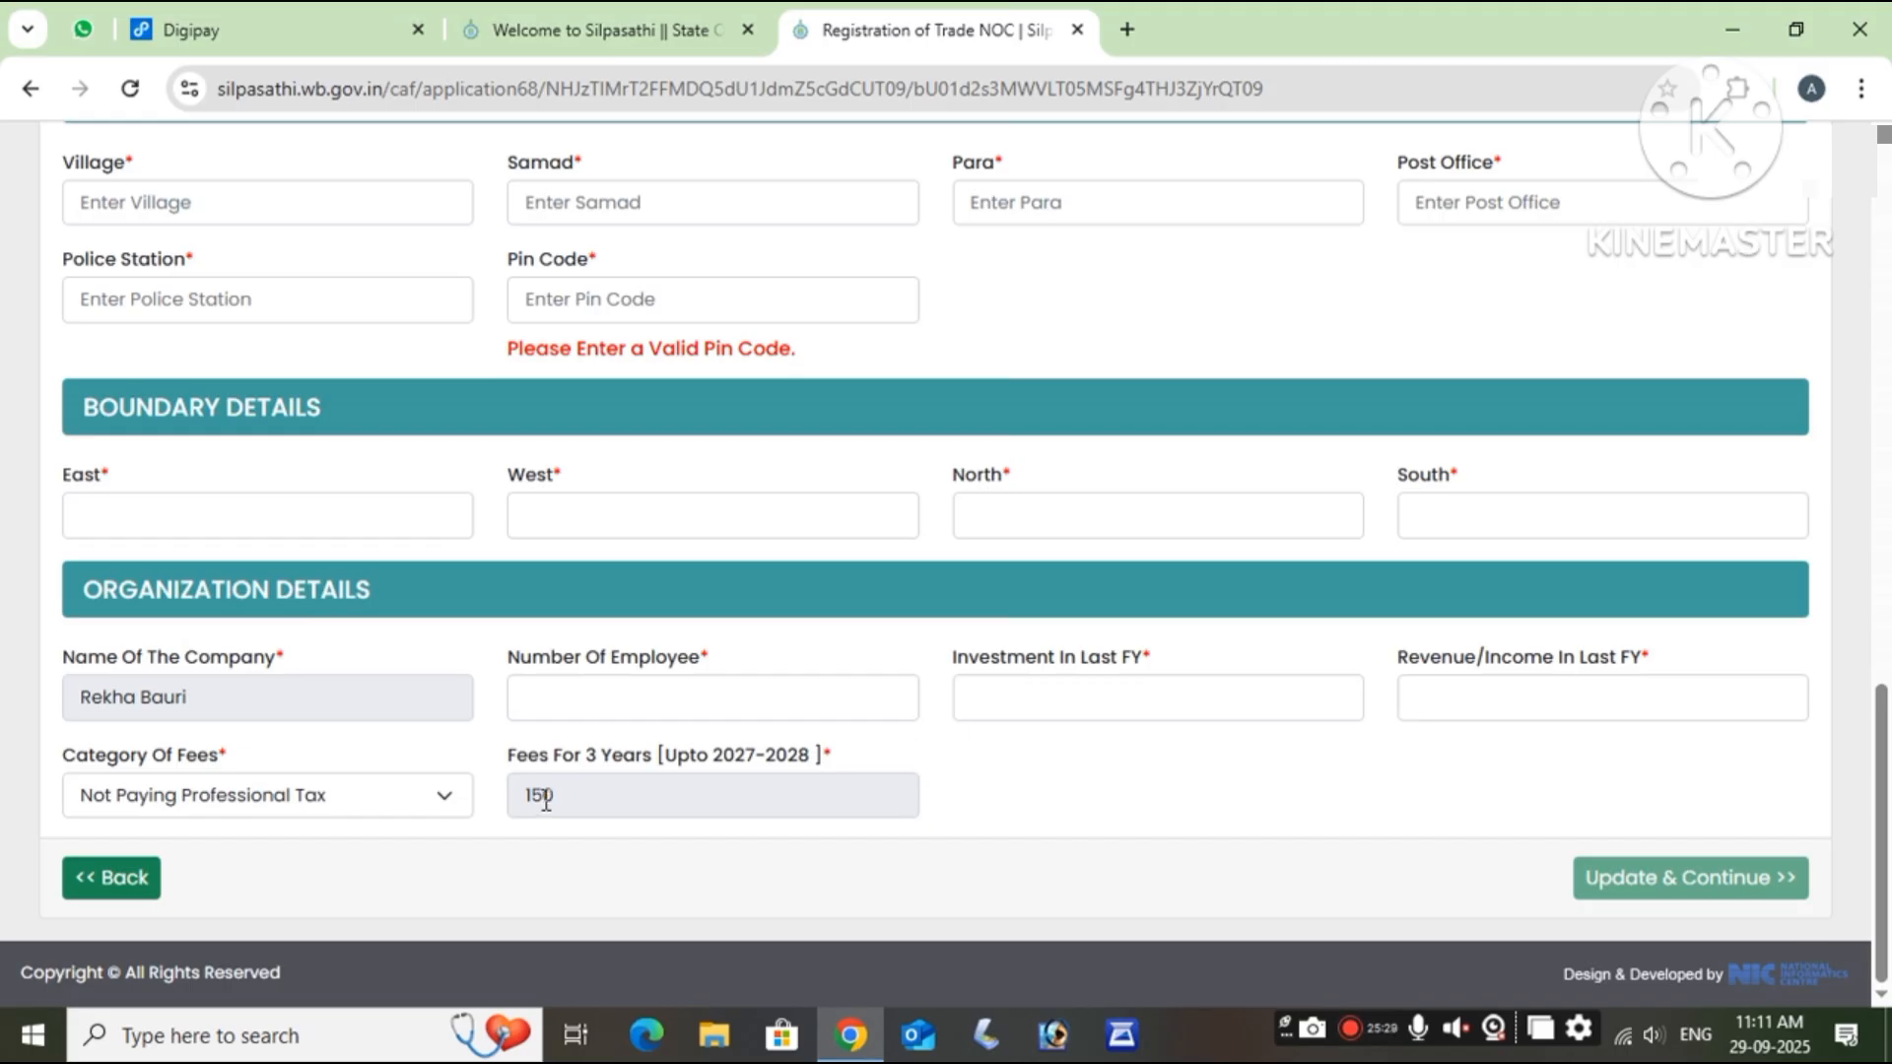
pyautogui.press('Down')
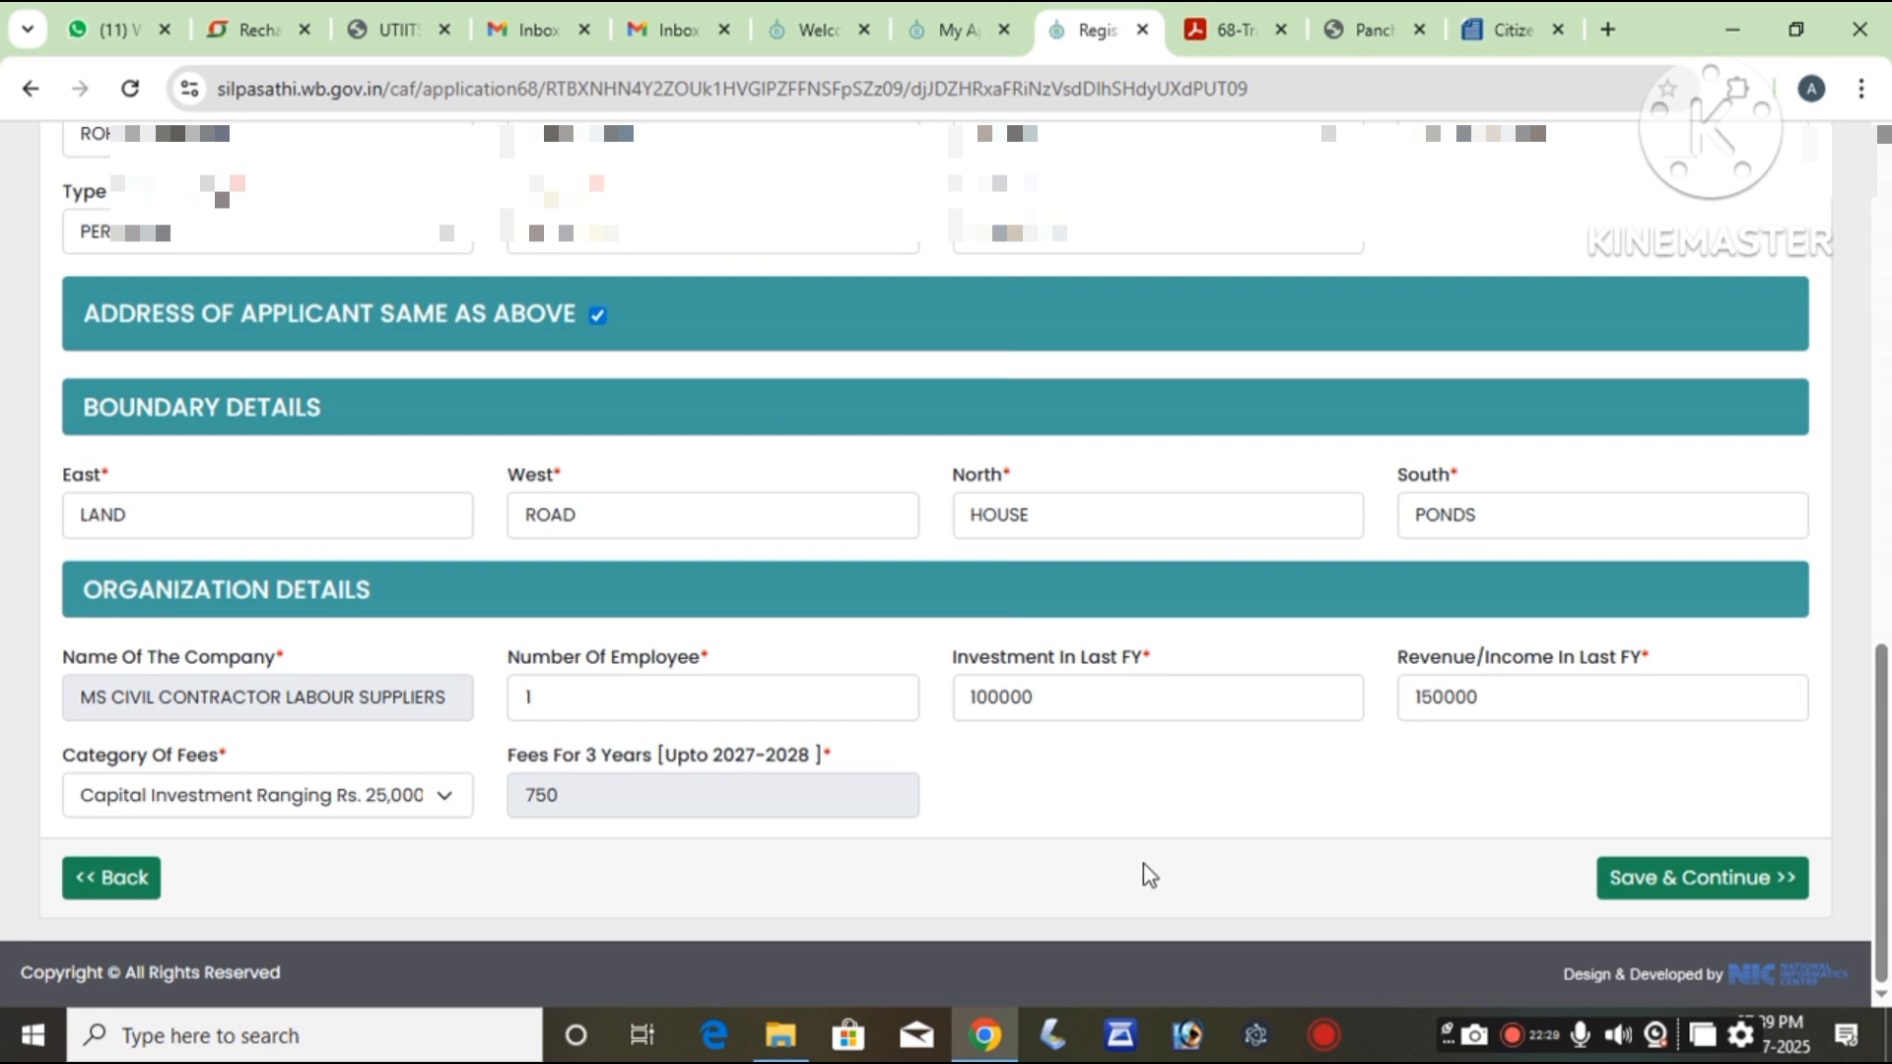
# Step: Save the common application form with Save & Continue and reach the Upload Documents page at 33%
pyautogui.click(1678, 898)
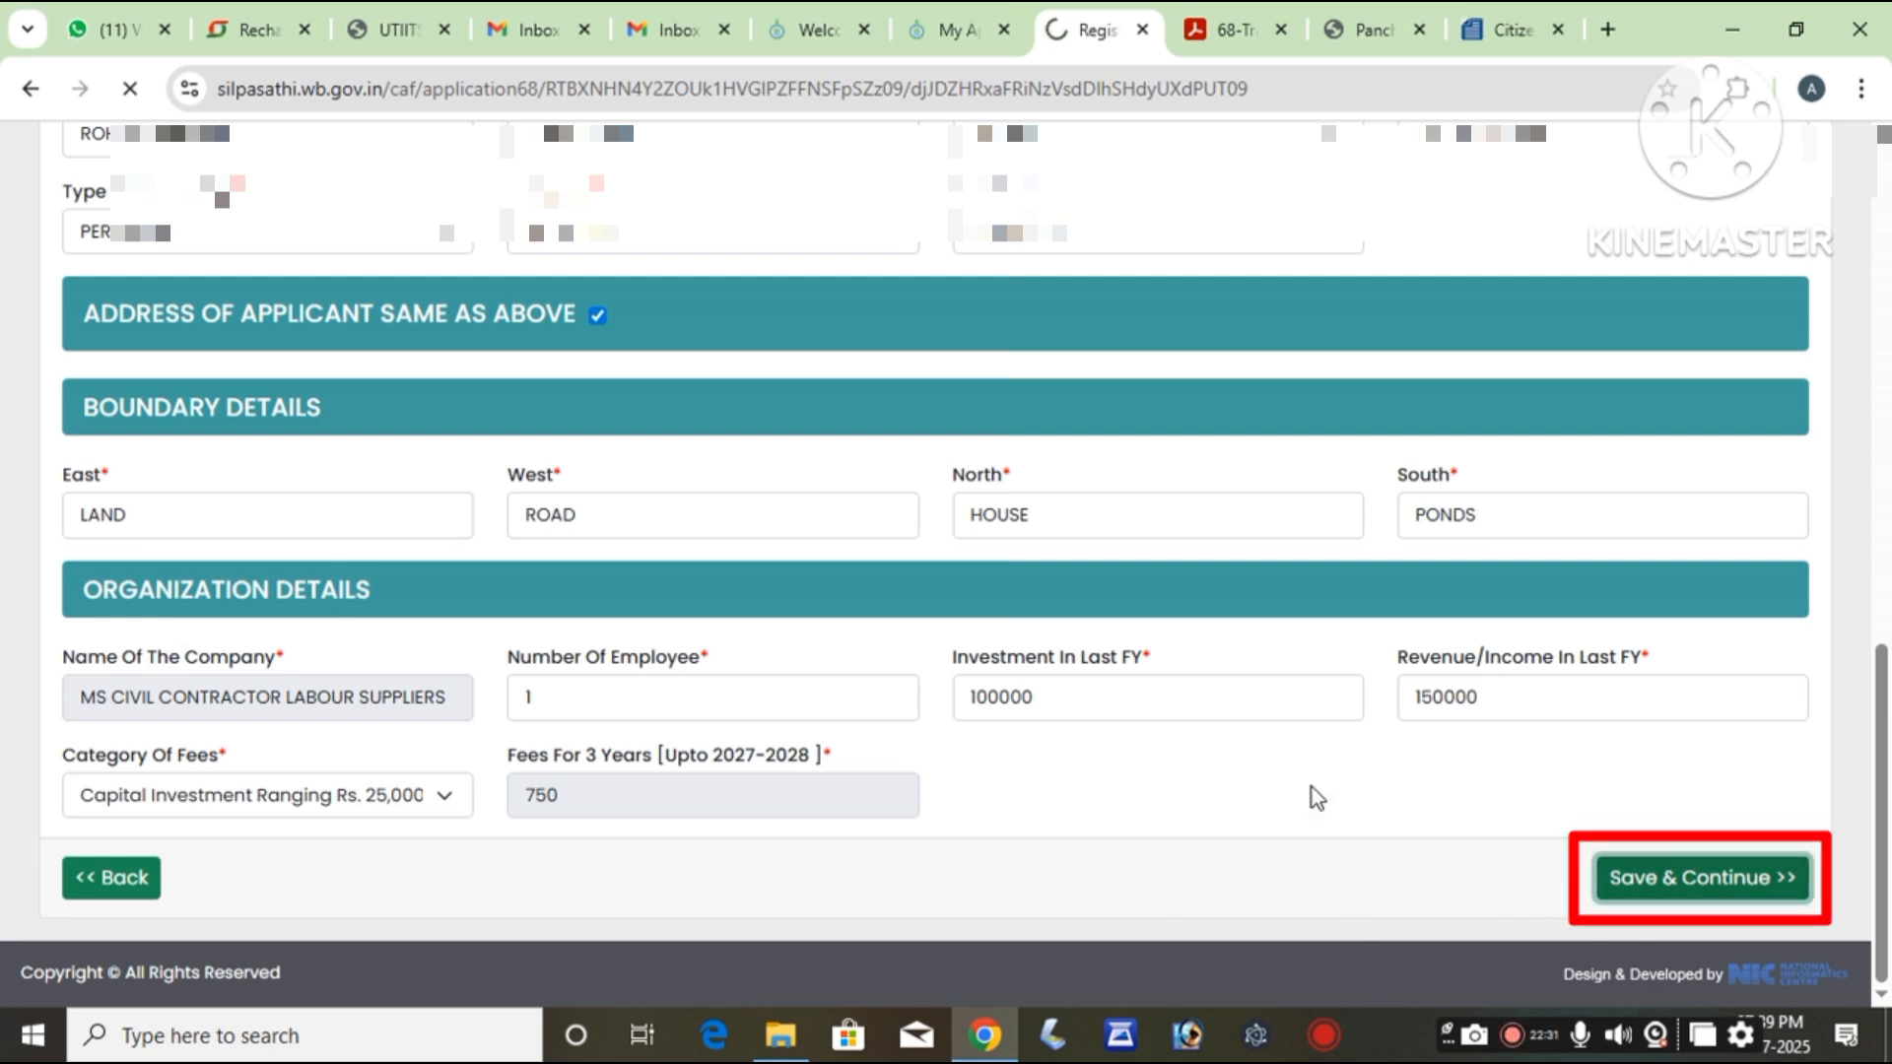
pyautogui.scroll(-1, 1066, 694)
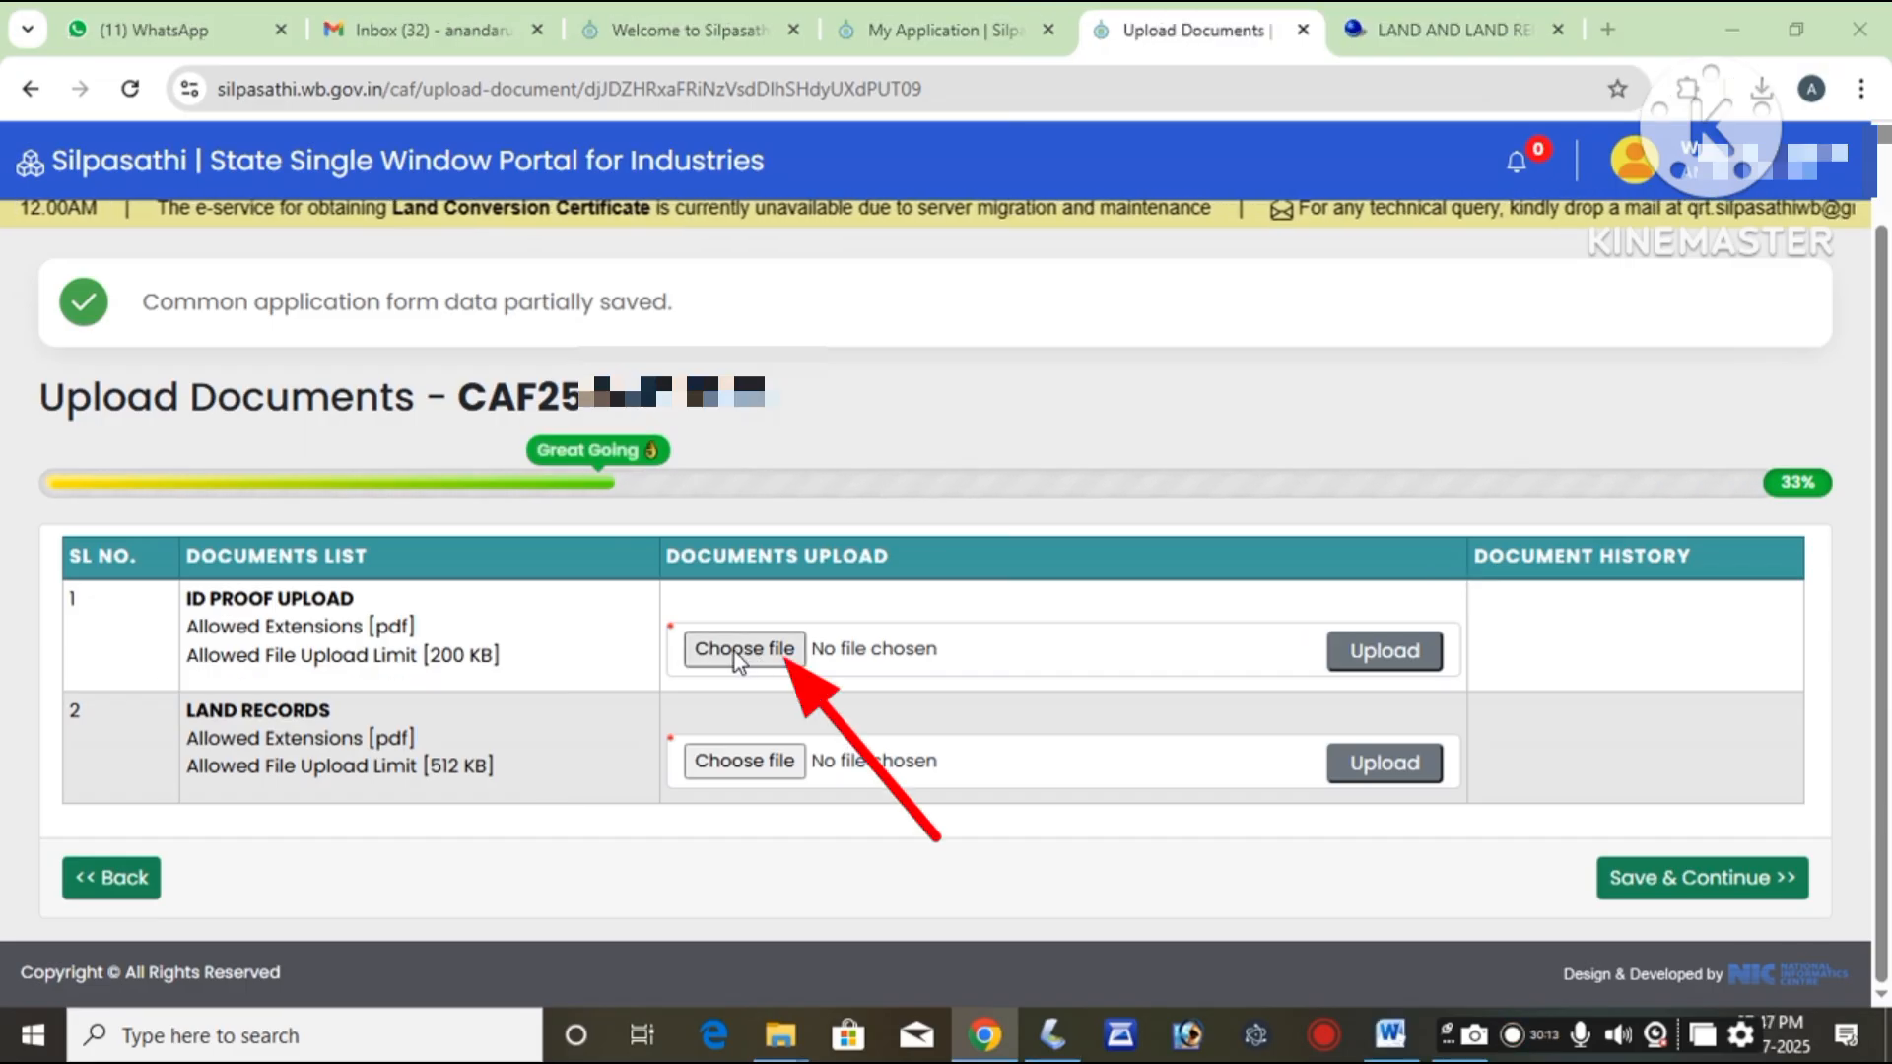
# Step: Upload REBA025.pdf from the Desktop as ID proof, attach the land records PDF, and save
pyautogui.click(735, 652)
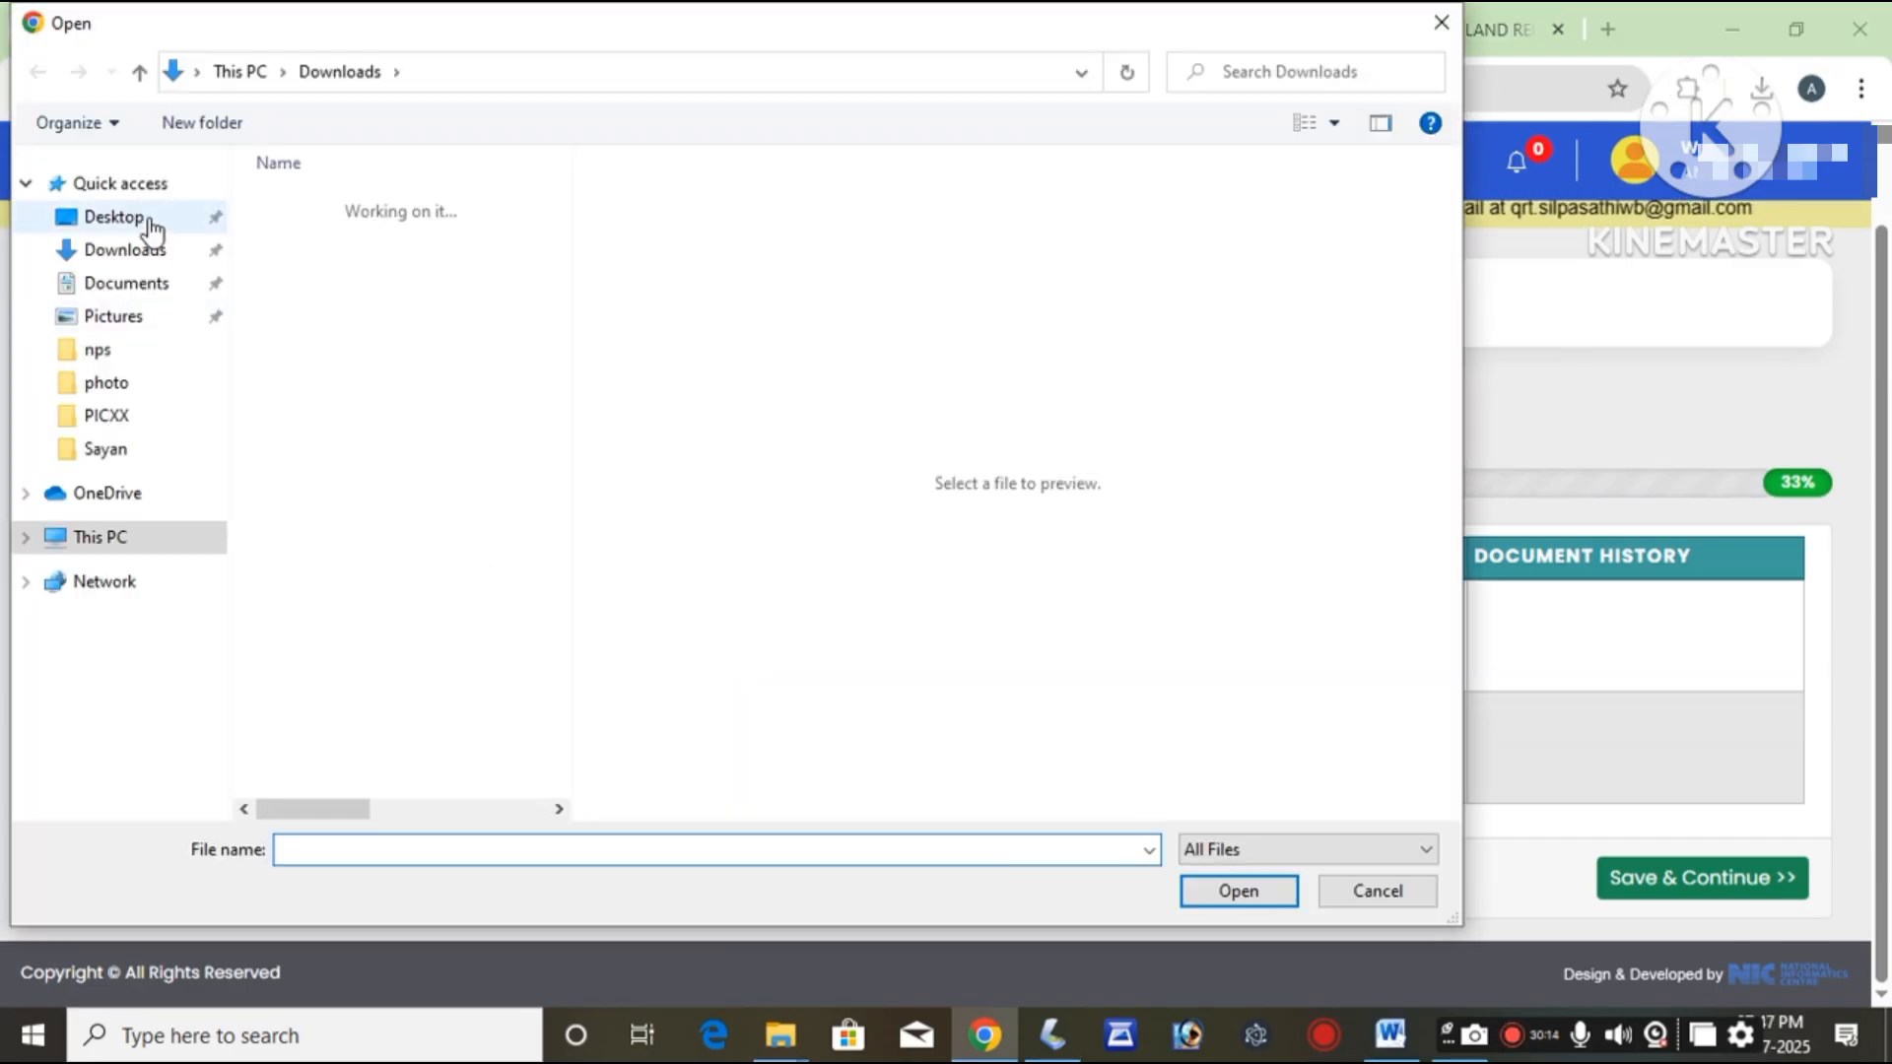
pyautogui.click(114, 217)
pyautogui.click(471, 582)
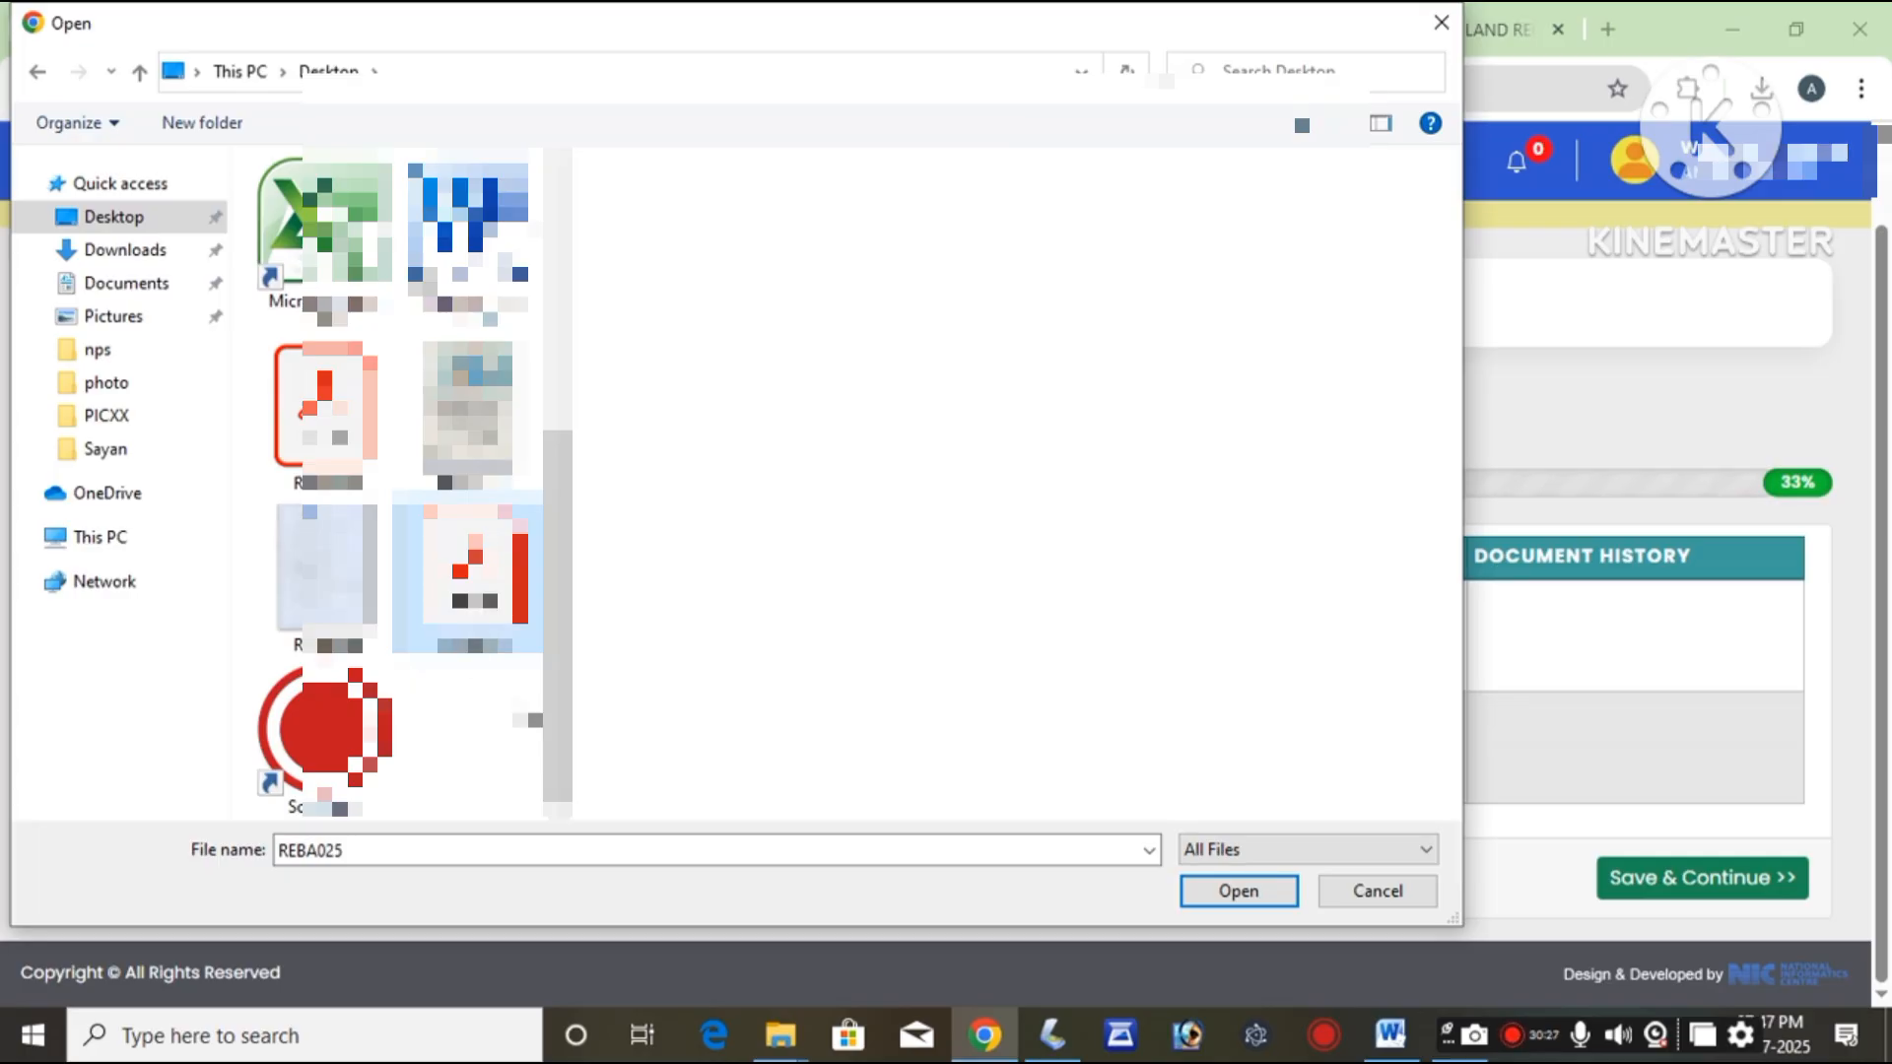
pyautogui.click(1231, 892)
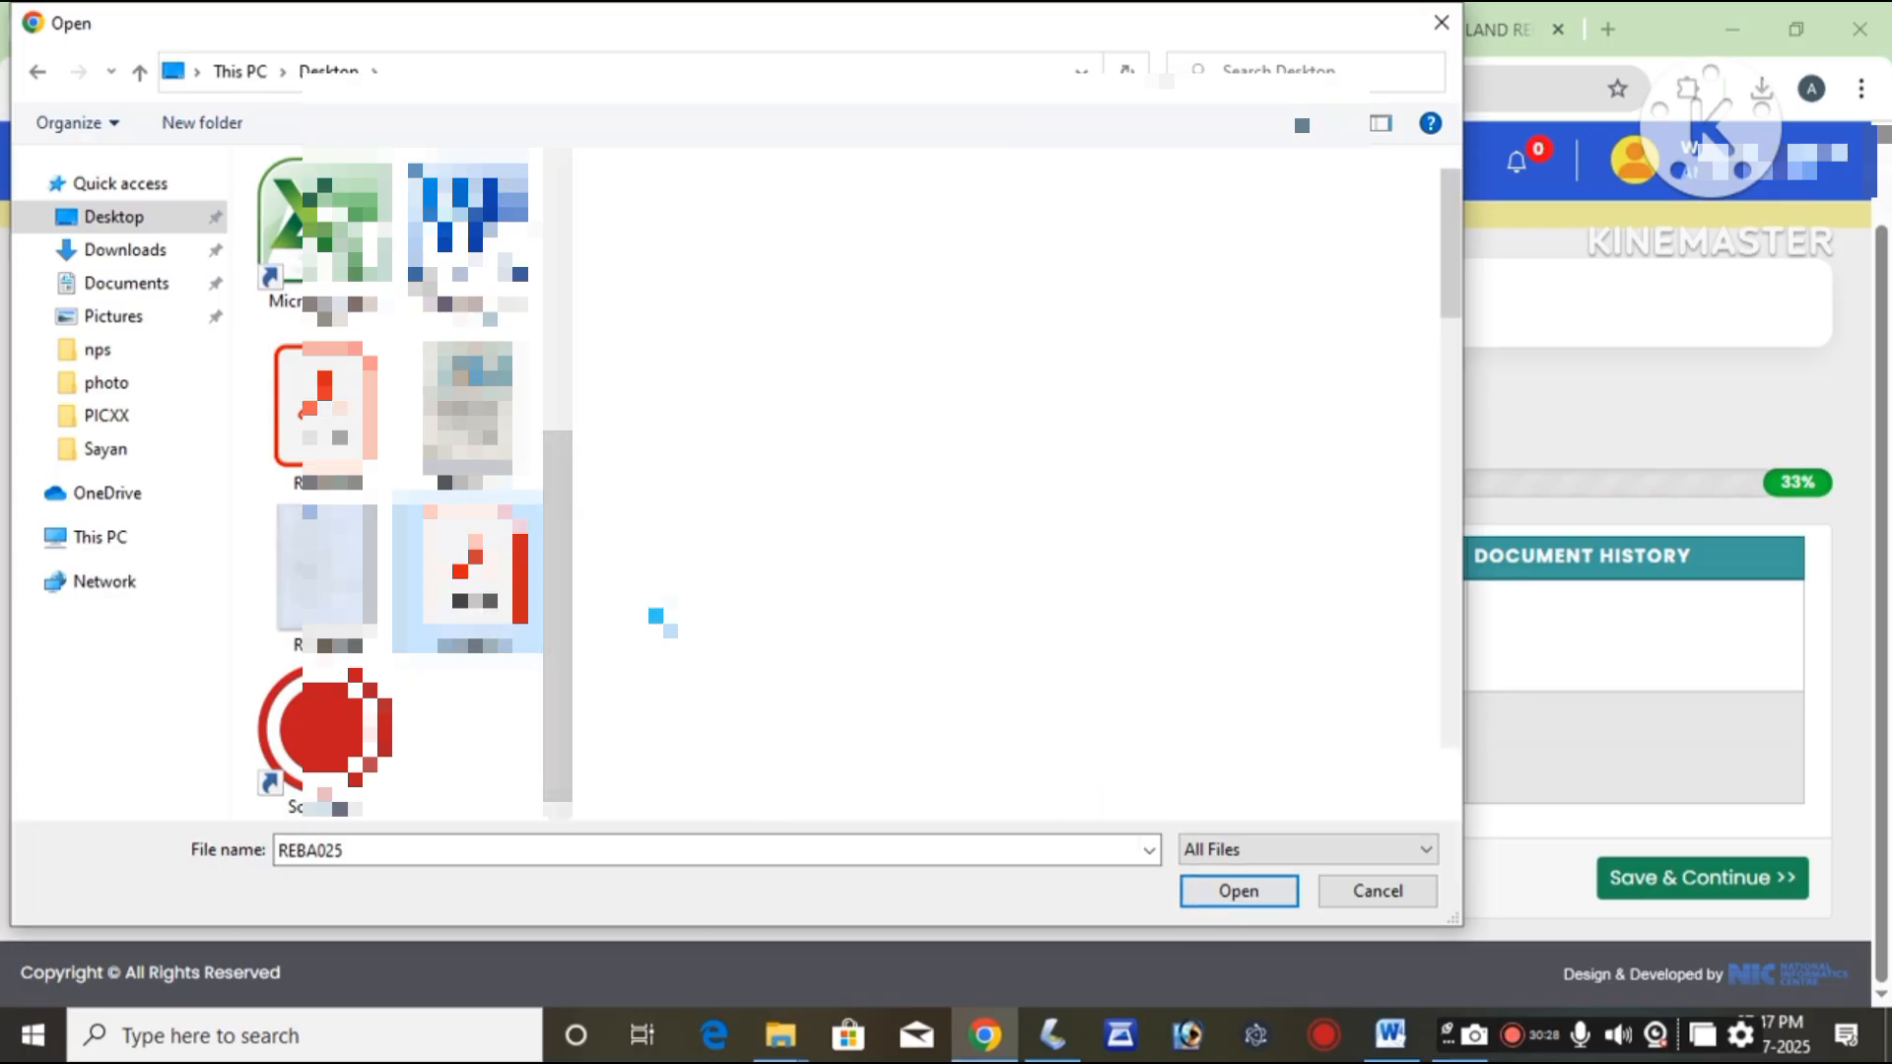
pyautogui.click(1237, 893)
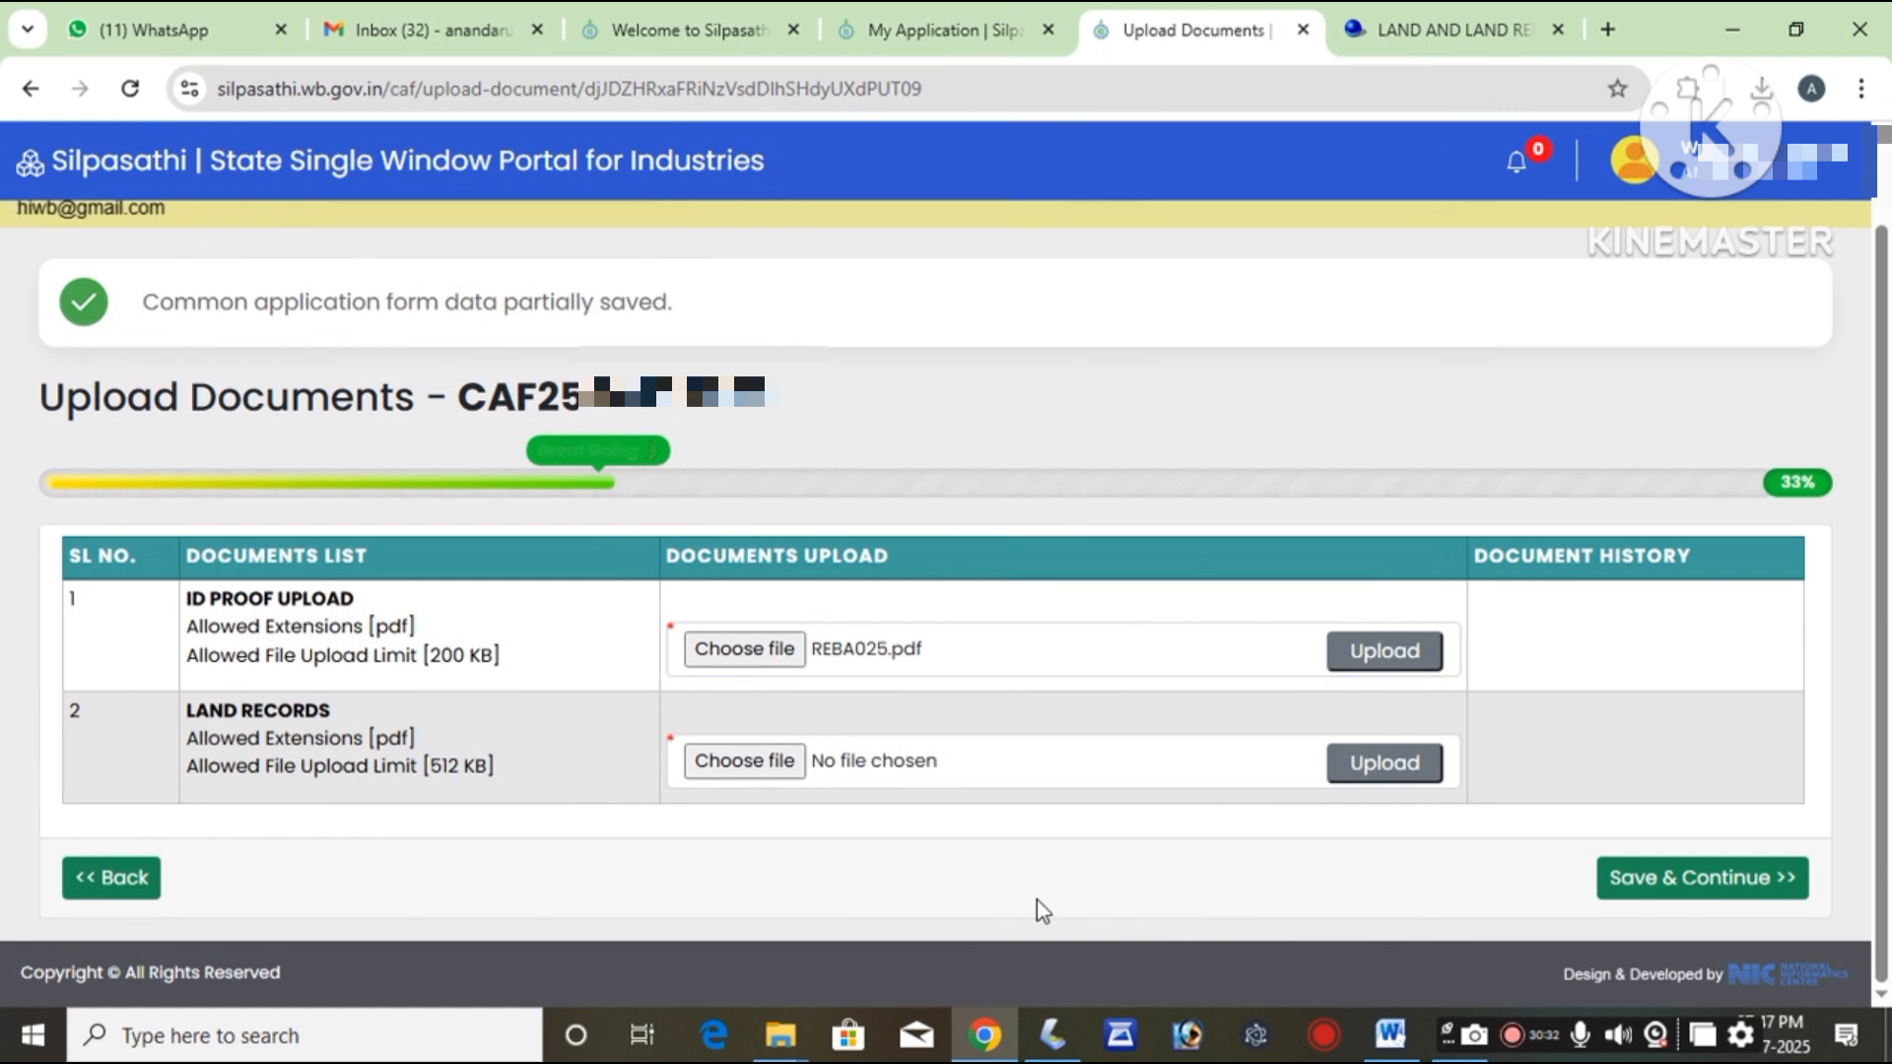
pyautogui.click(1385, 652)
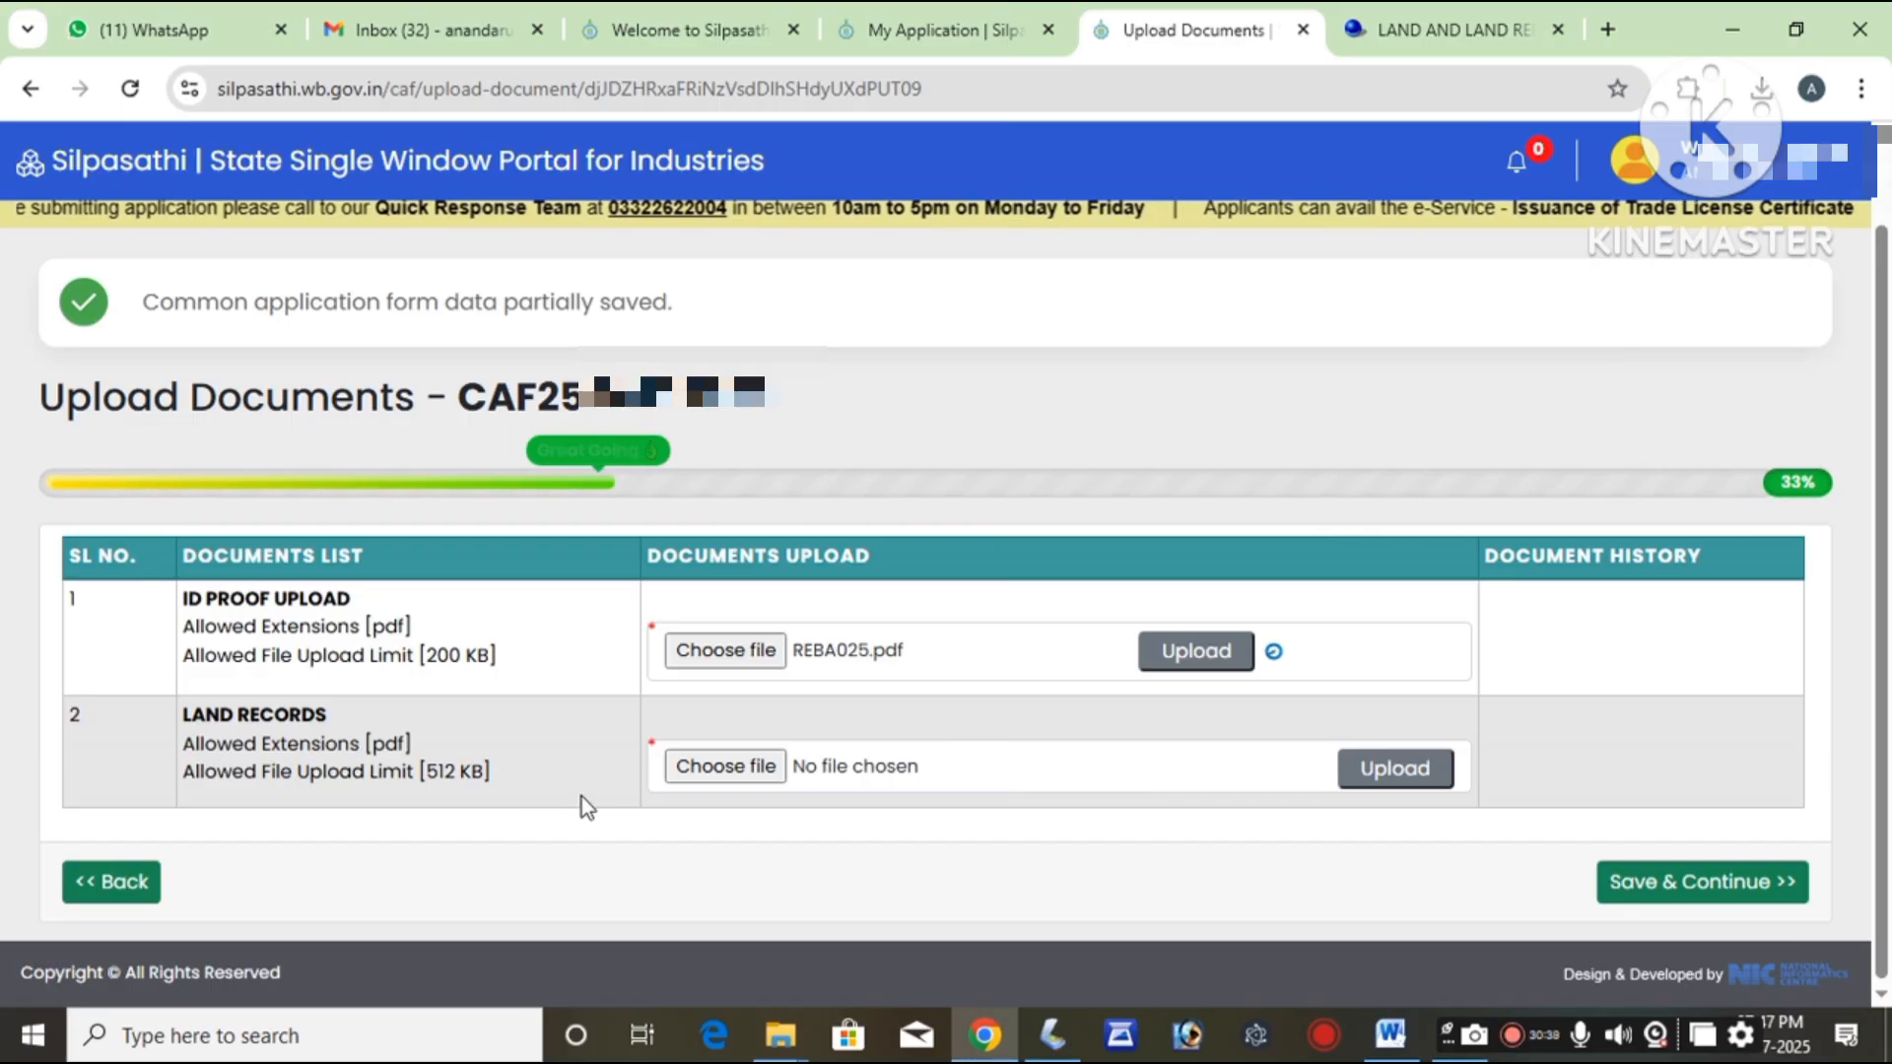
pyautogui.click(740, 769)
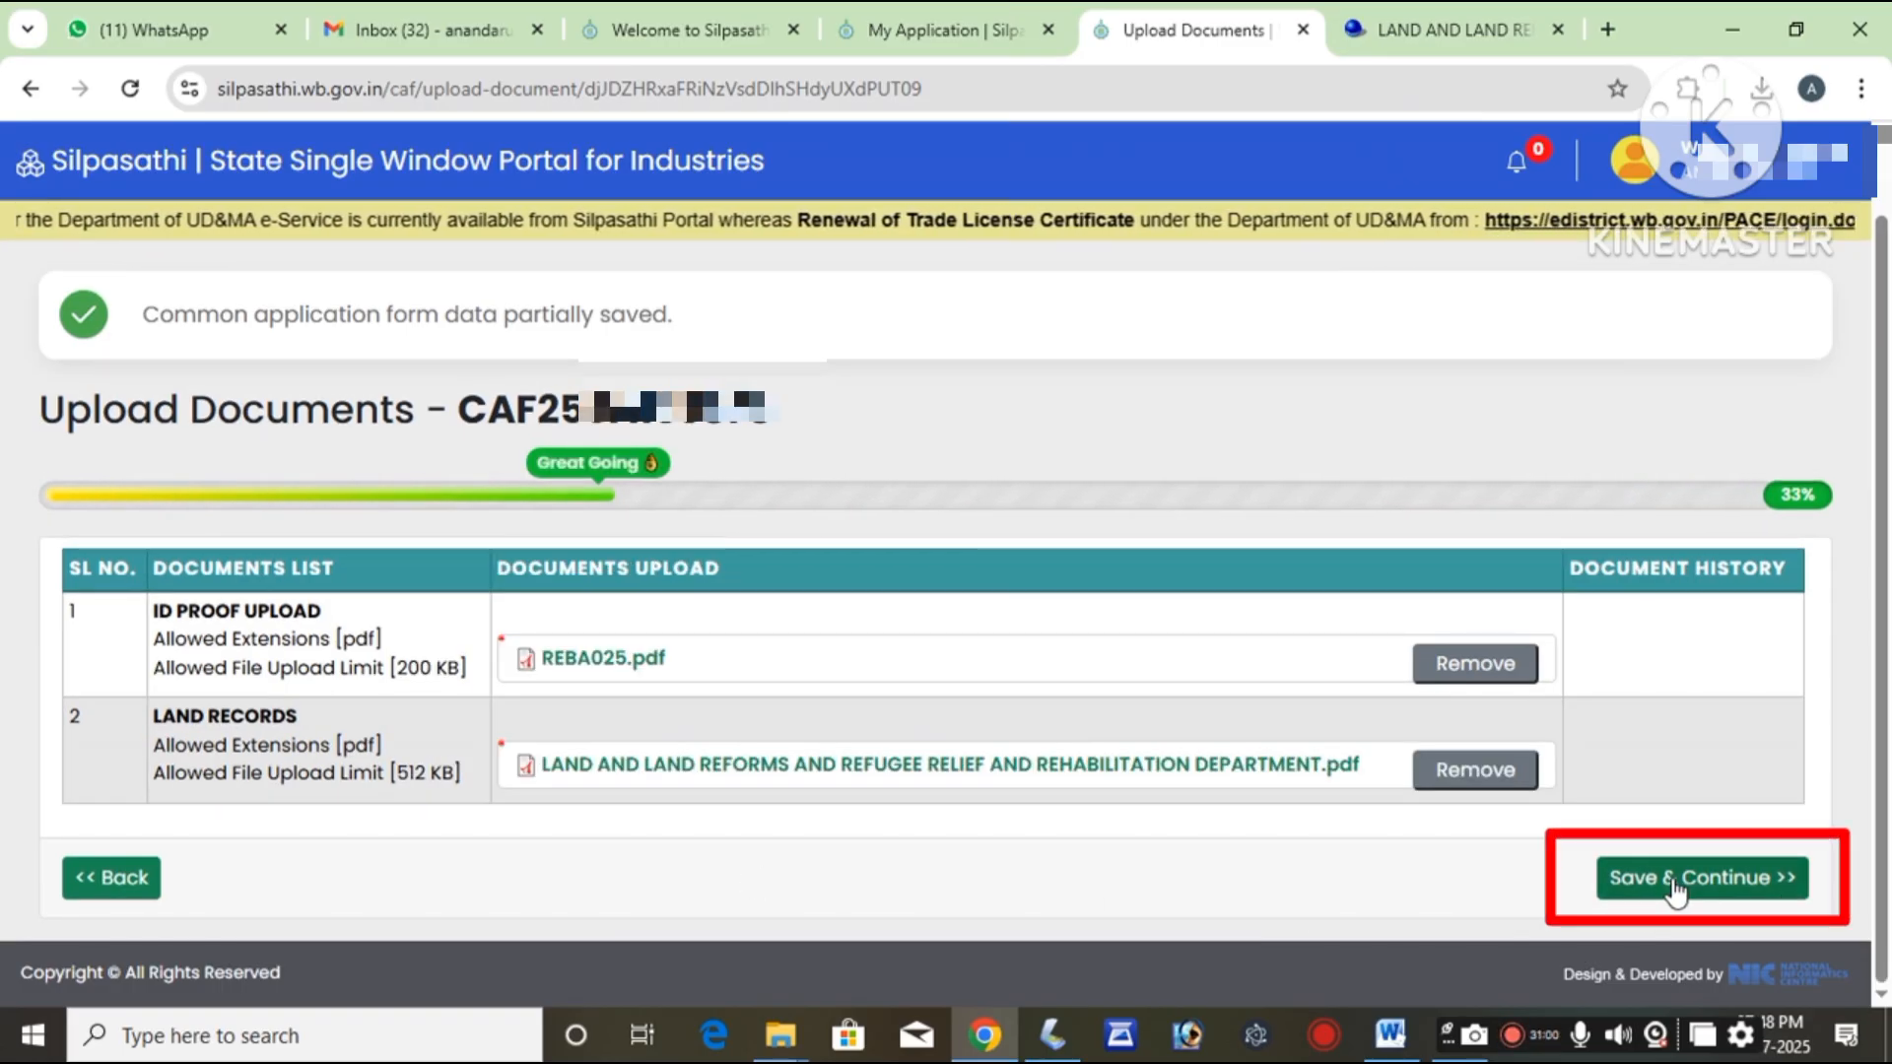
pyautogui.click(1678, 876)
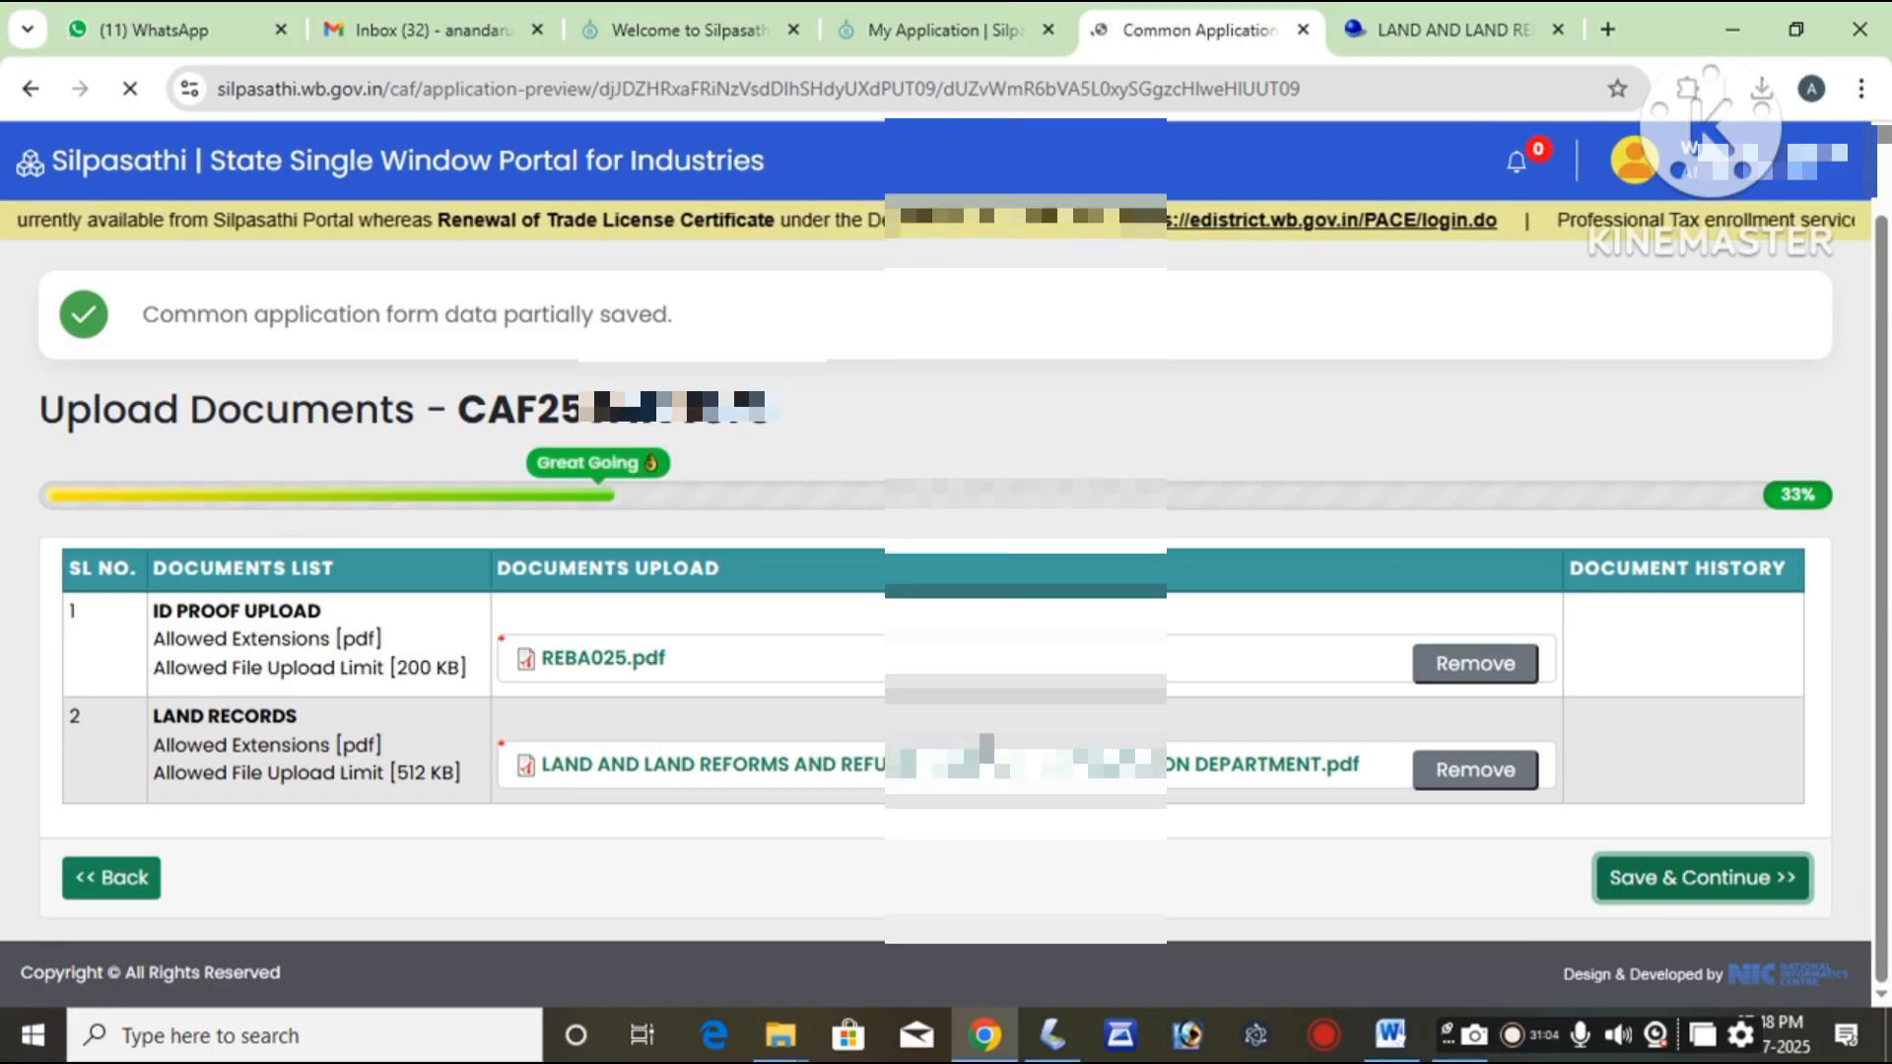
# Step: Scroll through the preview's registration, address and applicant details tables
pyautogui.scroll(-4, 1287, 613)
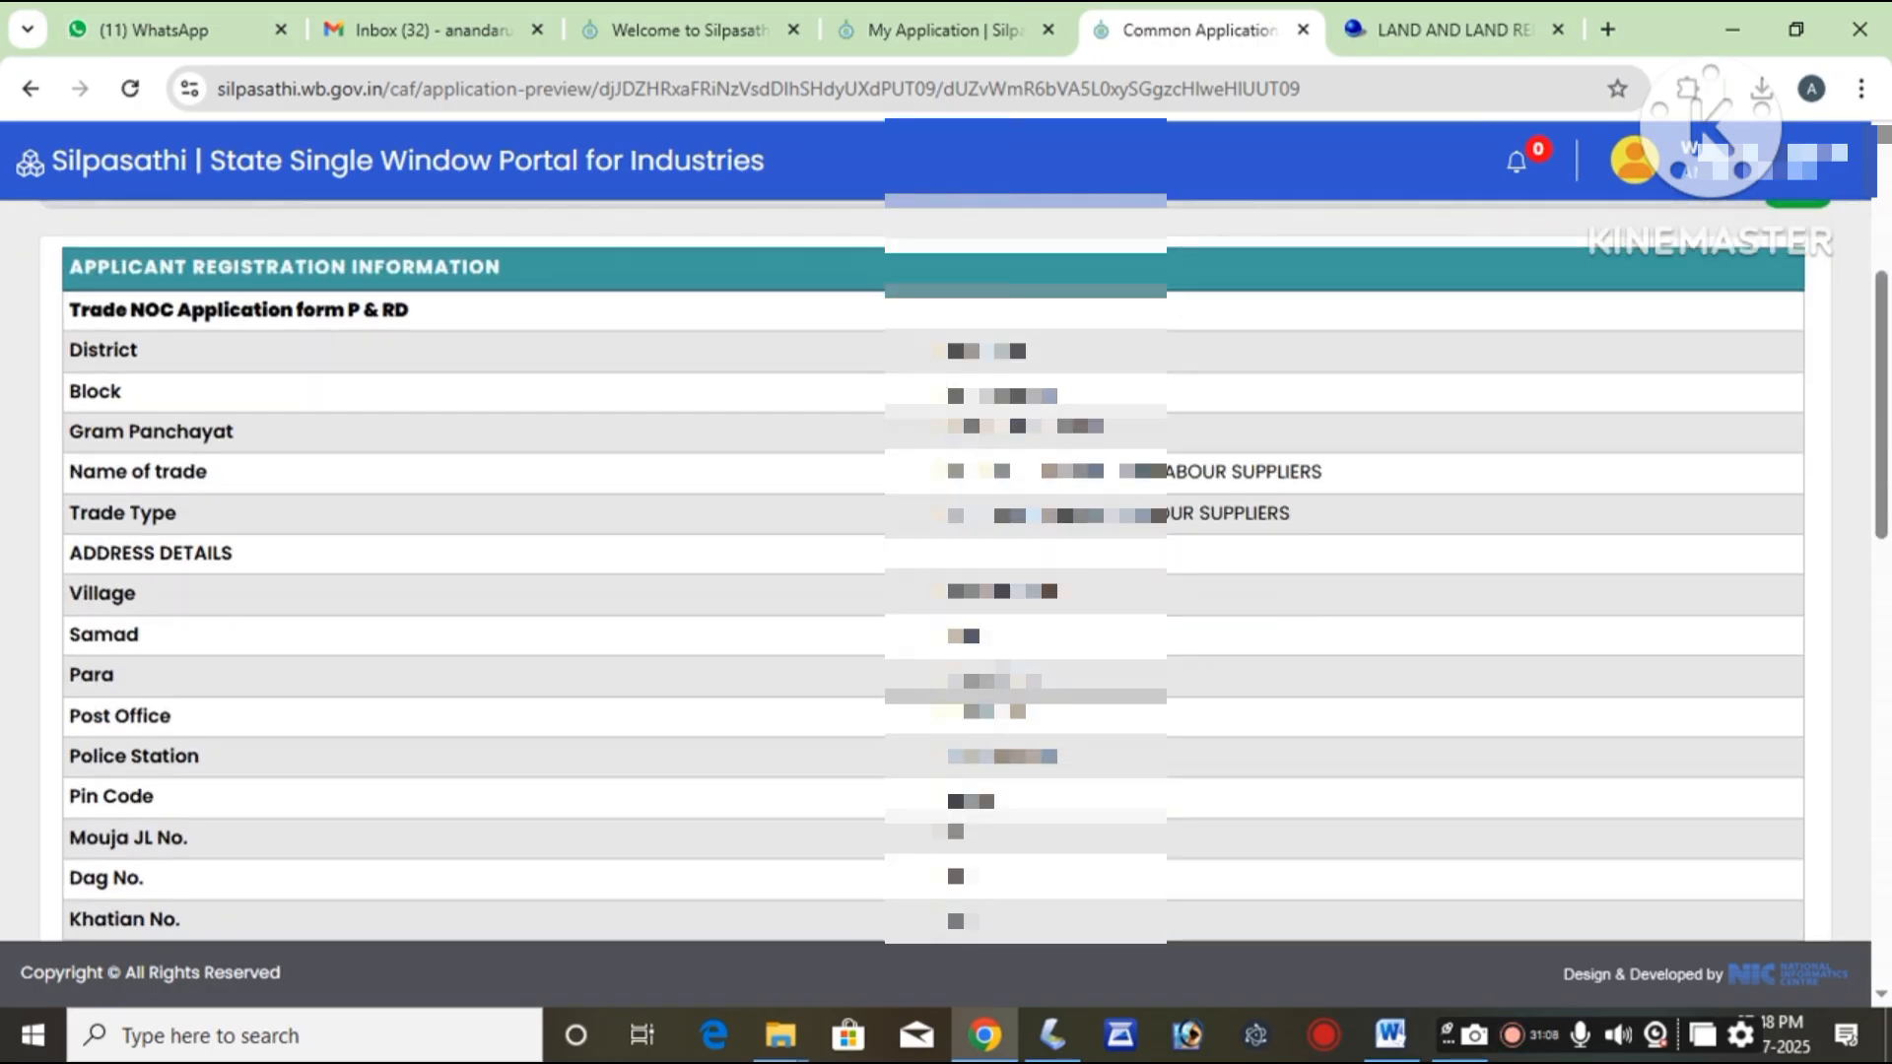
pyautogui.scroll(-4, 1080, 456)
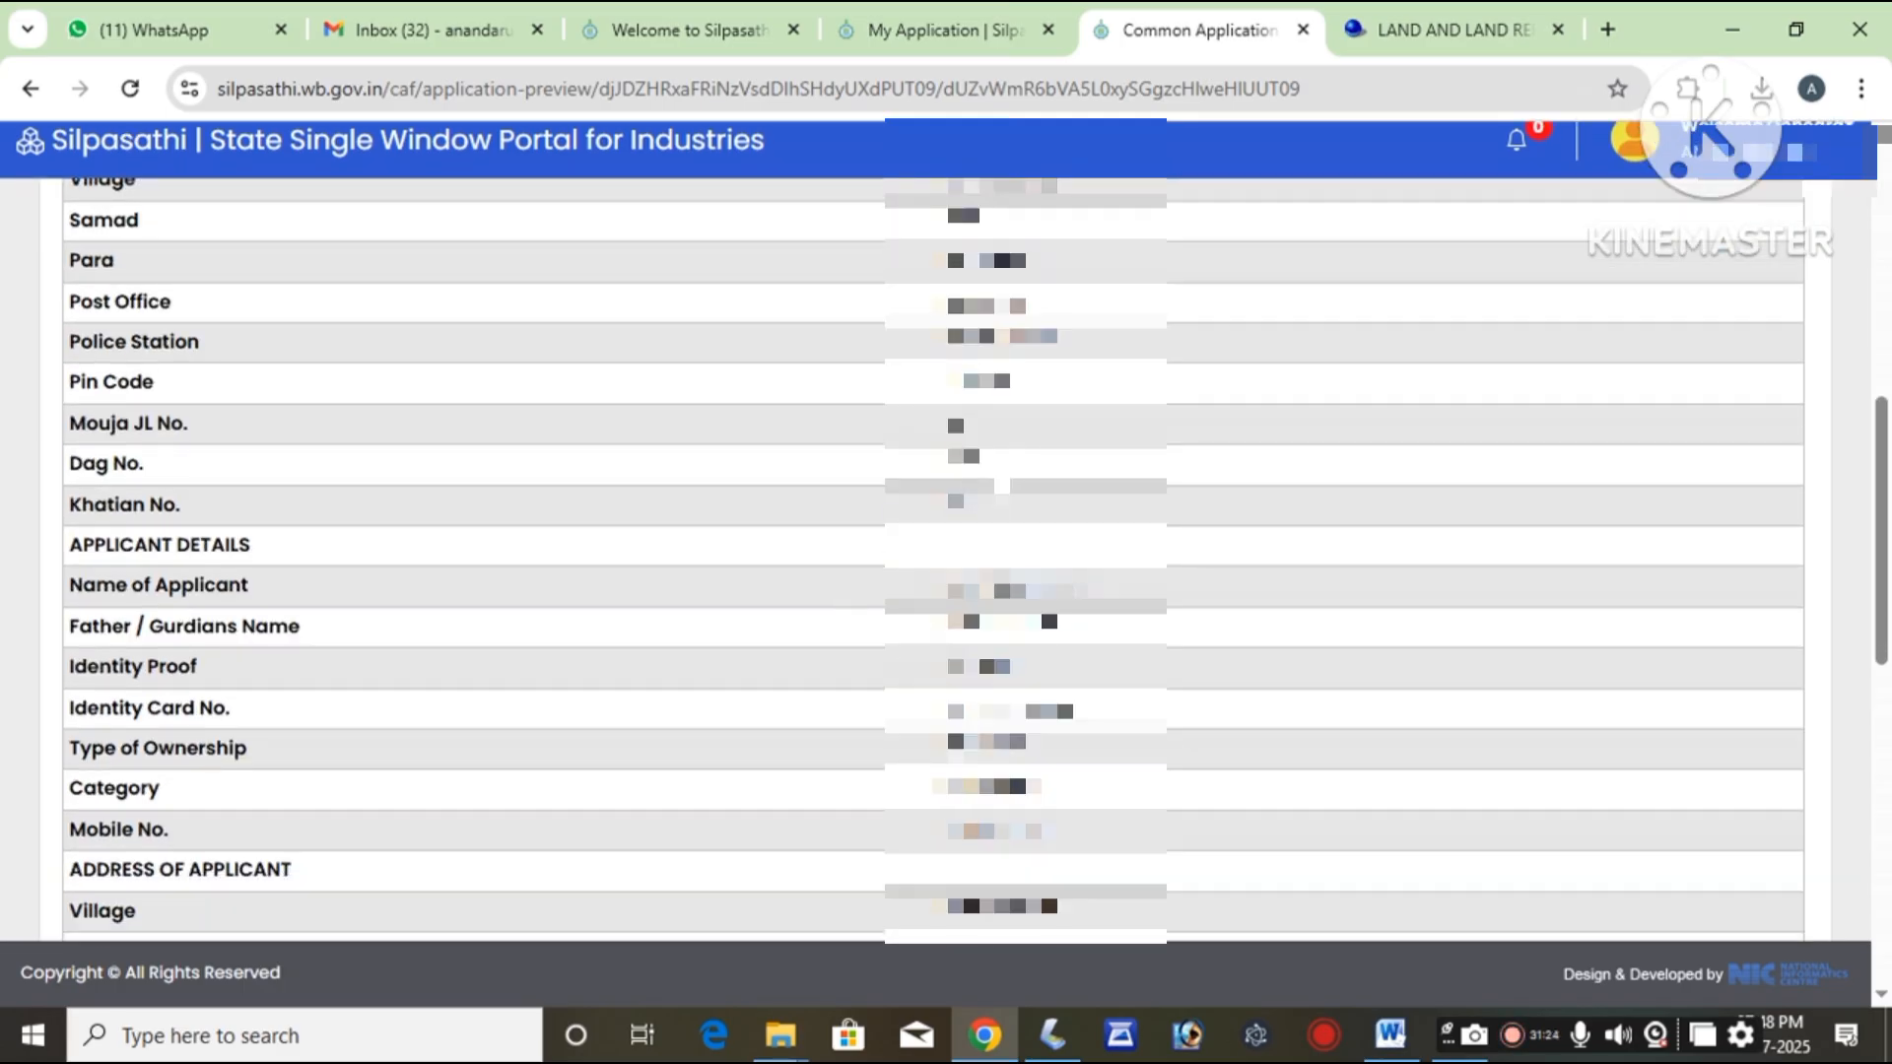
pyautogui.scroll(-10, 1310, 663)
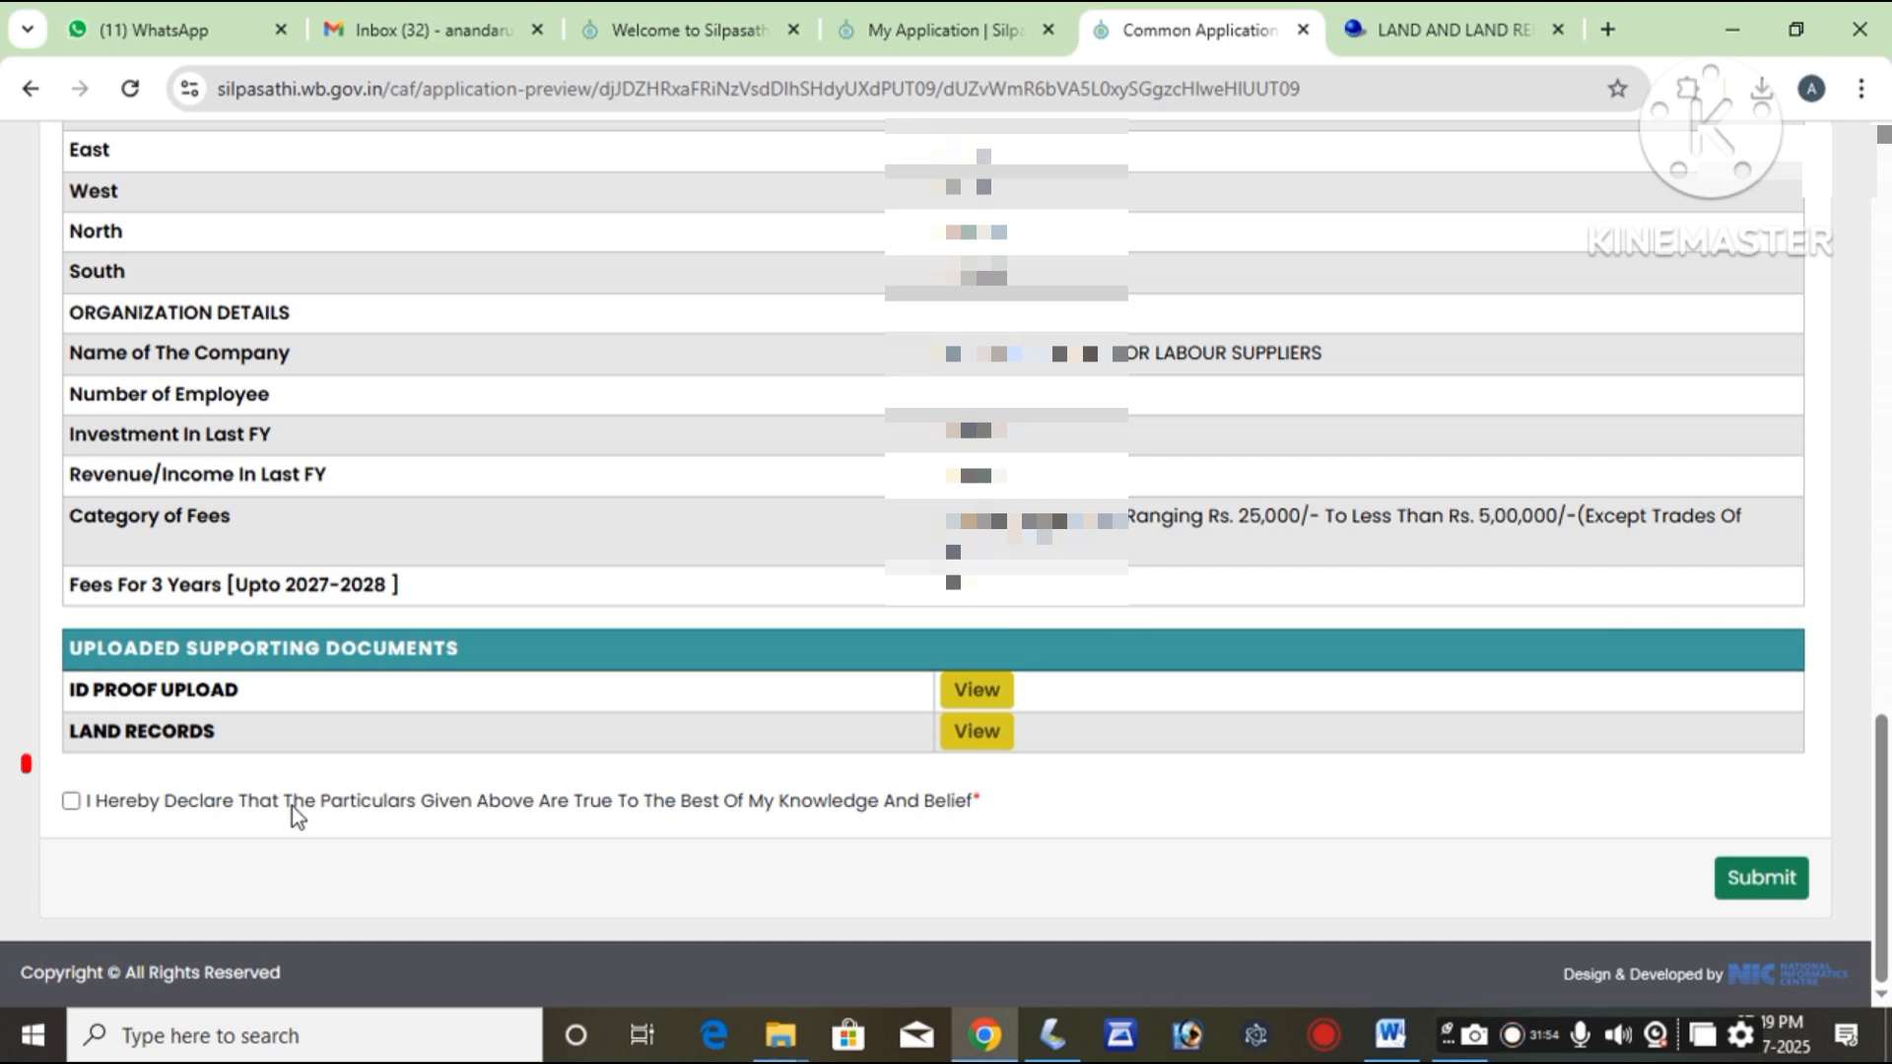
# Step: Tick the 'I Hereby Declare' checkbox and submit the Trade NOC application
pyautogui.click(71, 801)
pyautogui.click(1763, 879)
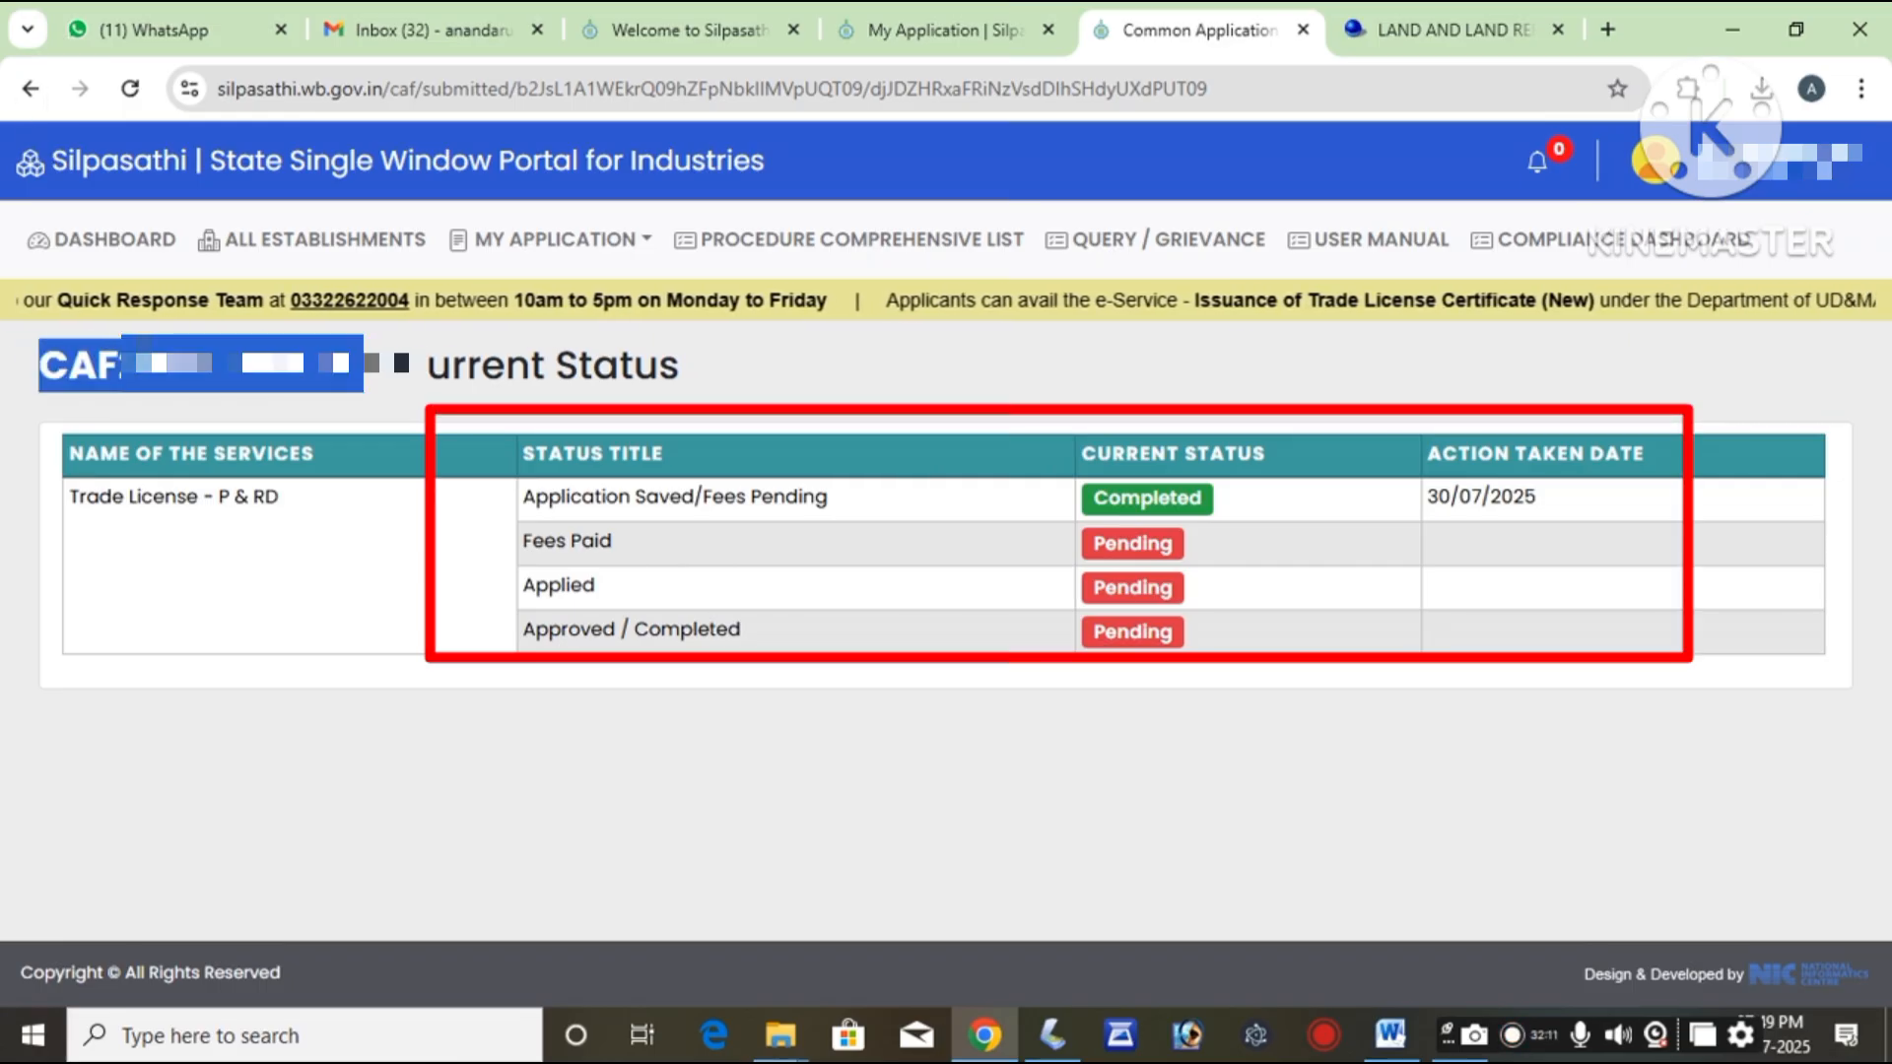
# Step: Go back to the dashboard, dismiss the revamped procedures notice, and scroll to Your Selected Services
pyautogui.click(651, 237)
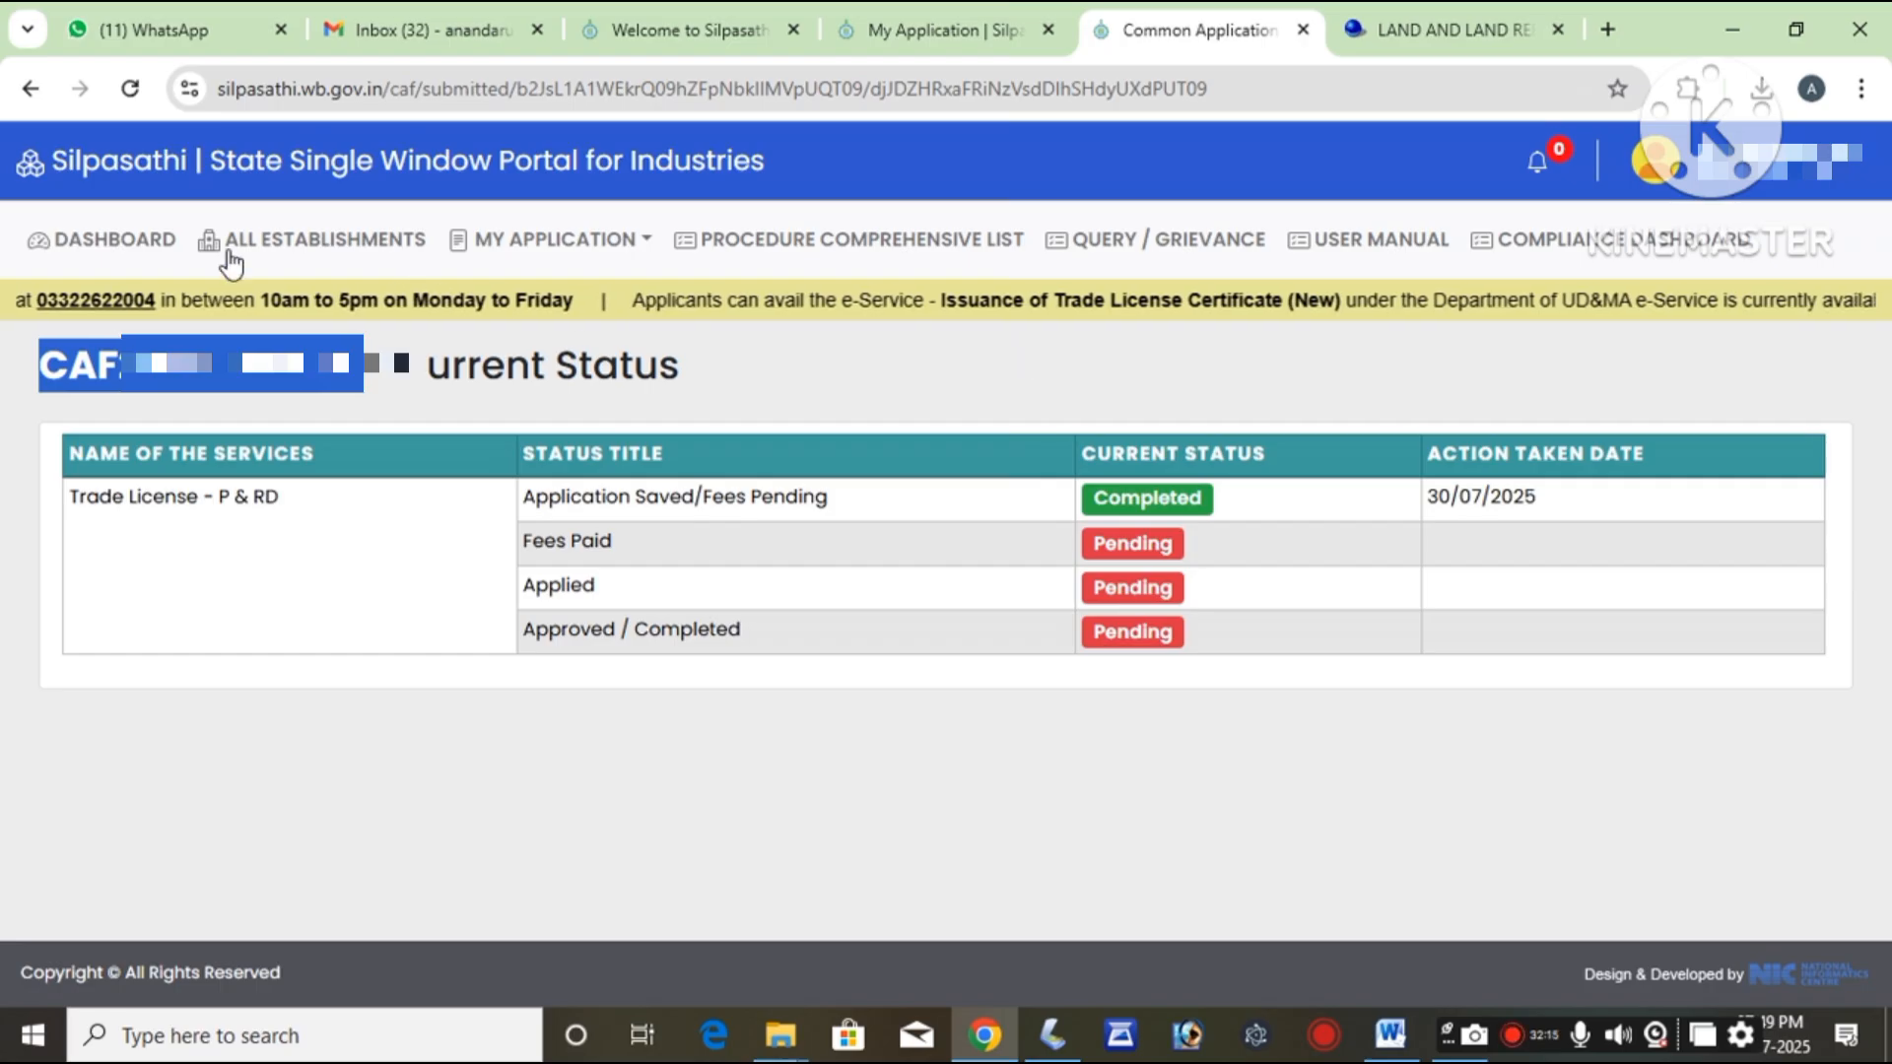
pyautogui.click(78, 246)
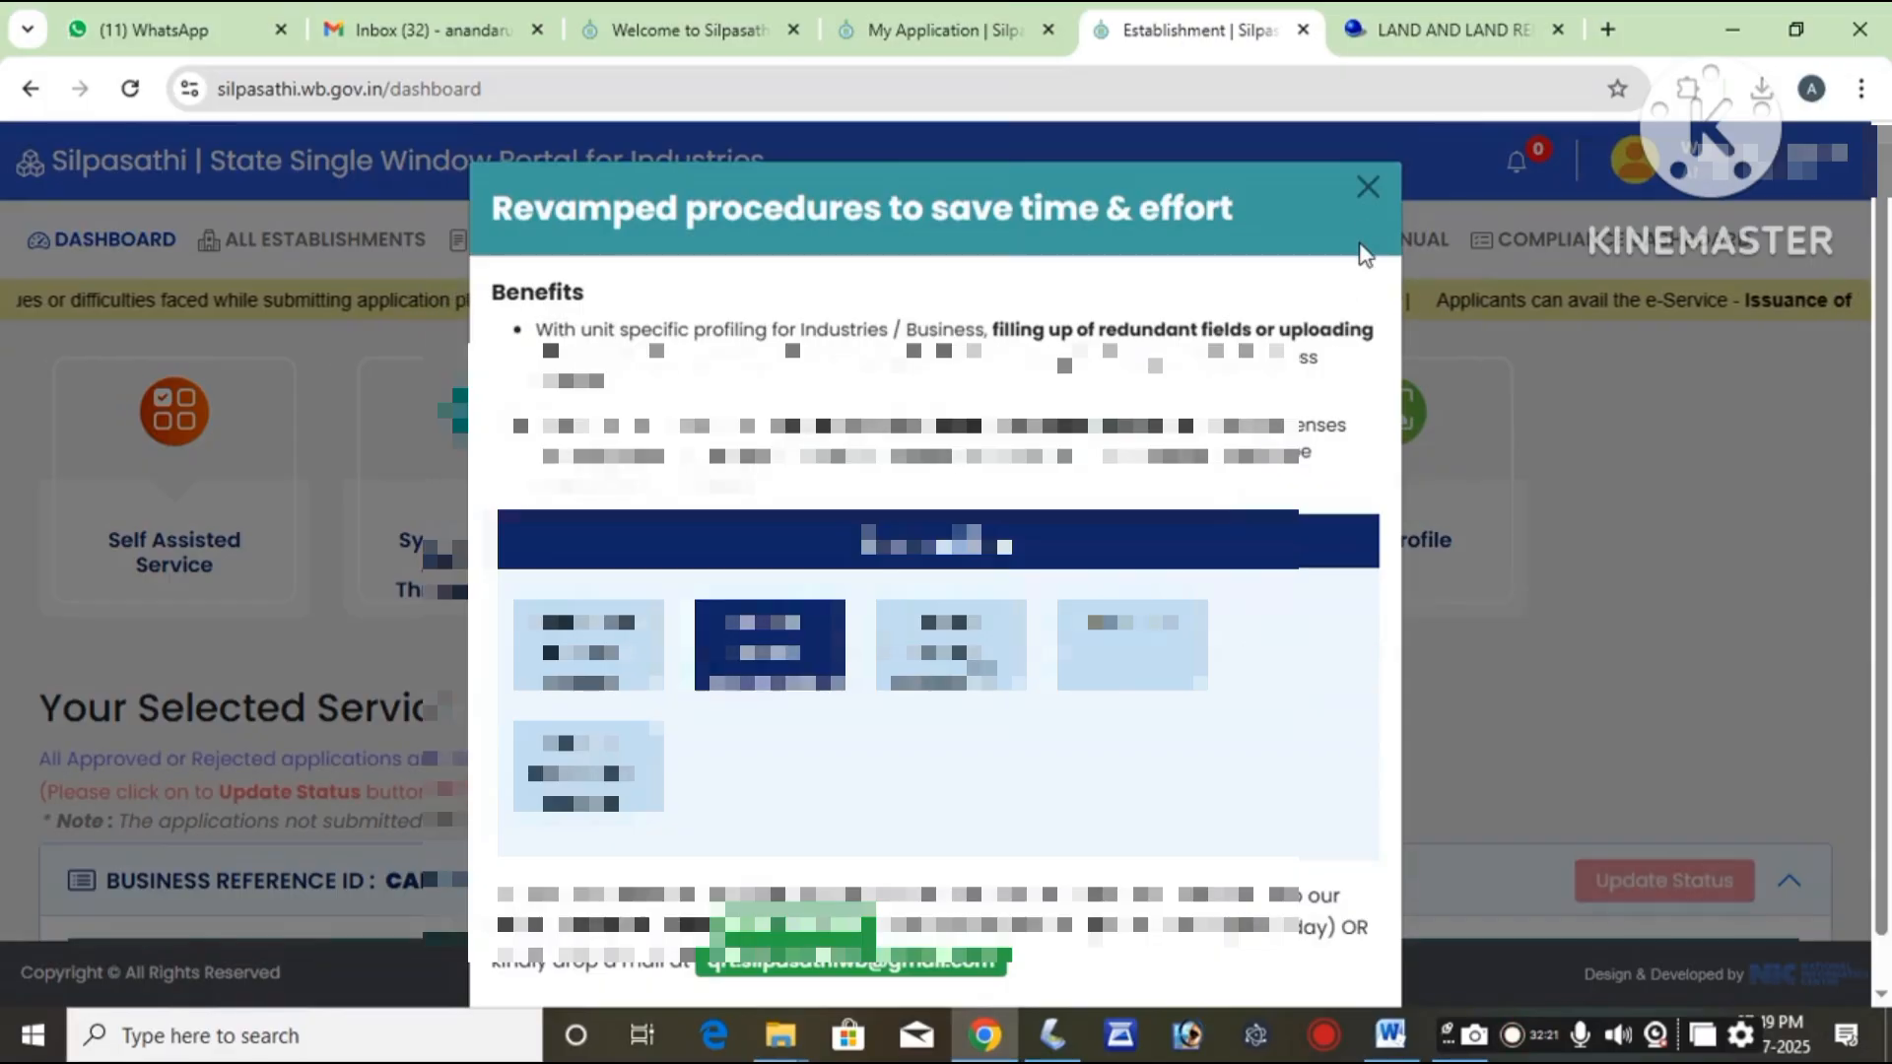
pyautogui.click(1368, 186)
pyautogui.scroll(-4, 1390, 670)
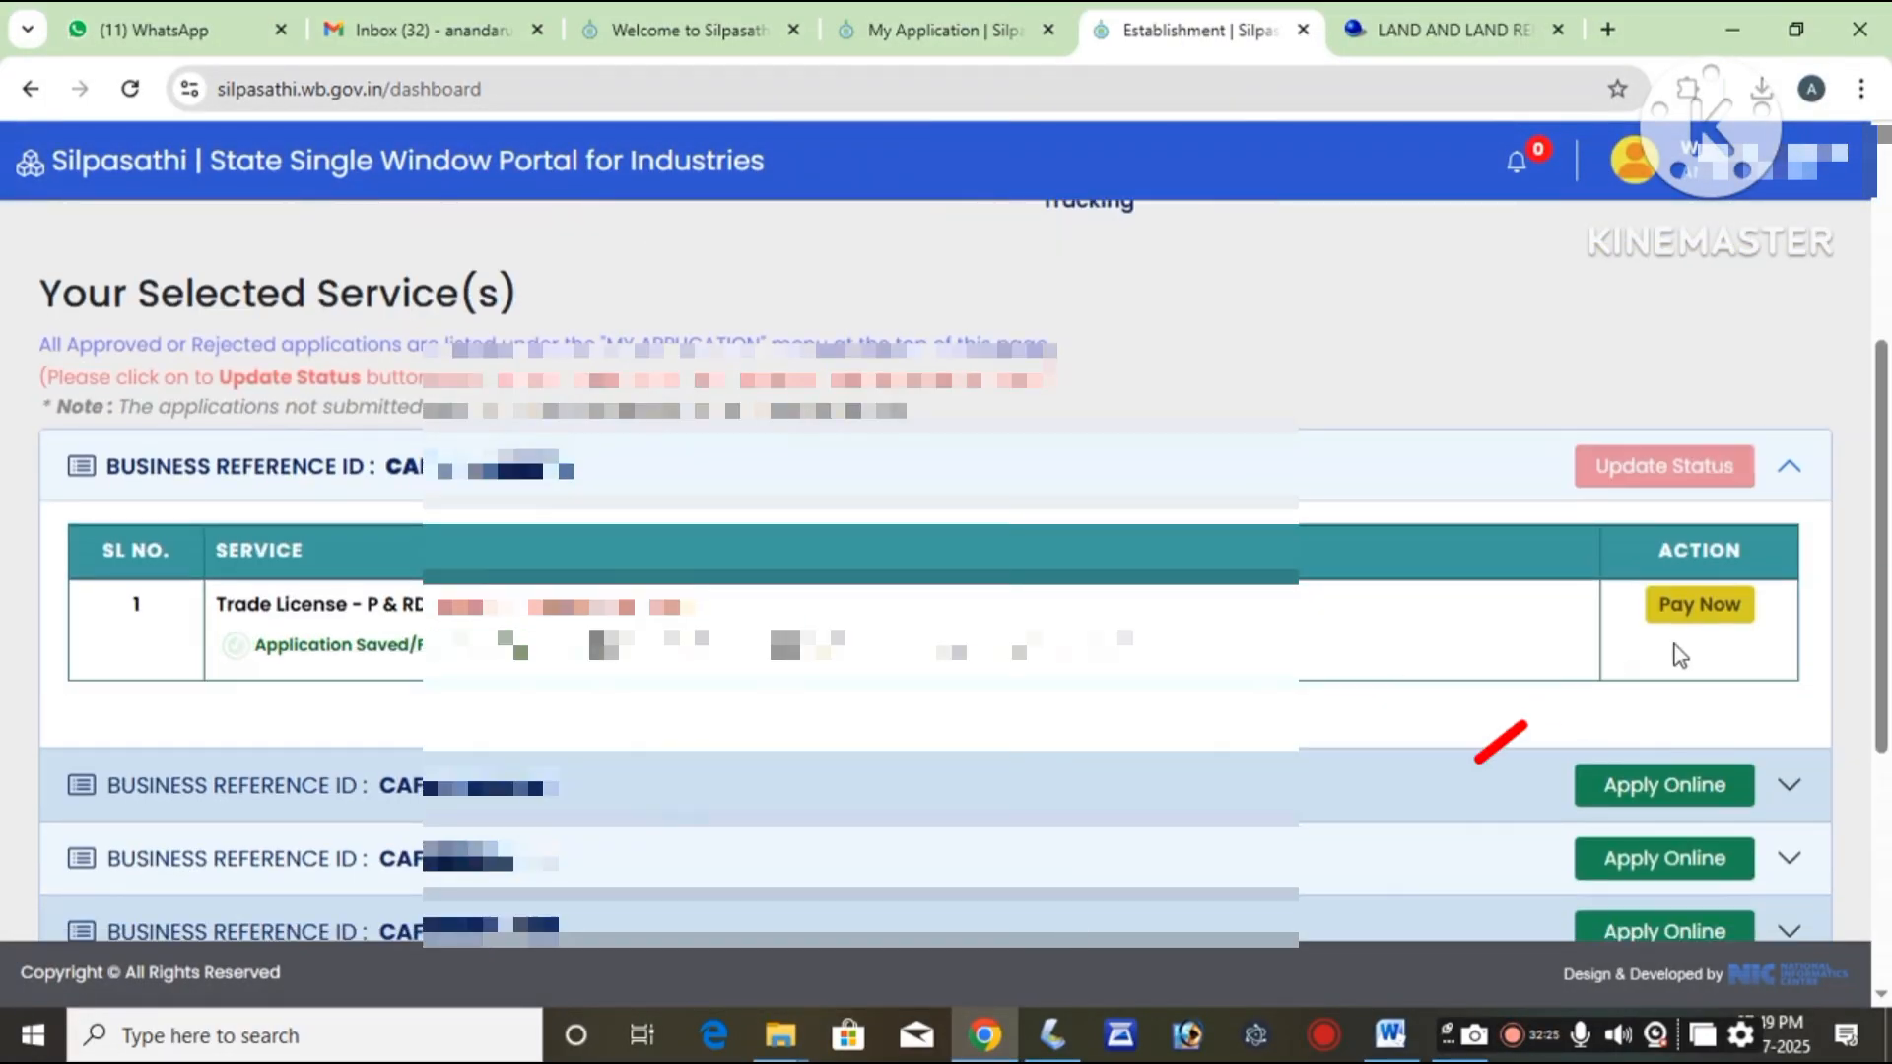
# Step: Start paying the Trade License fee and proceed from the 750 fees table to the PayU gateway
pyautogui.click(1714, 613)
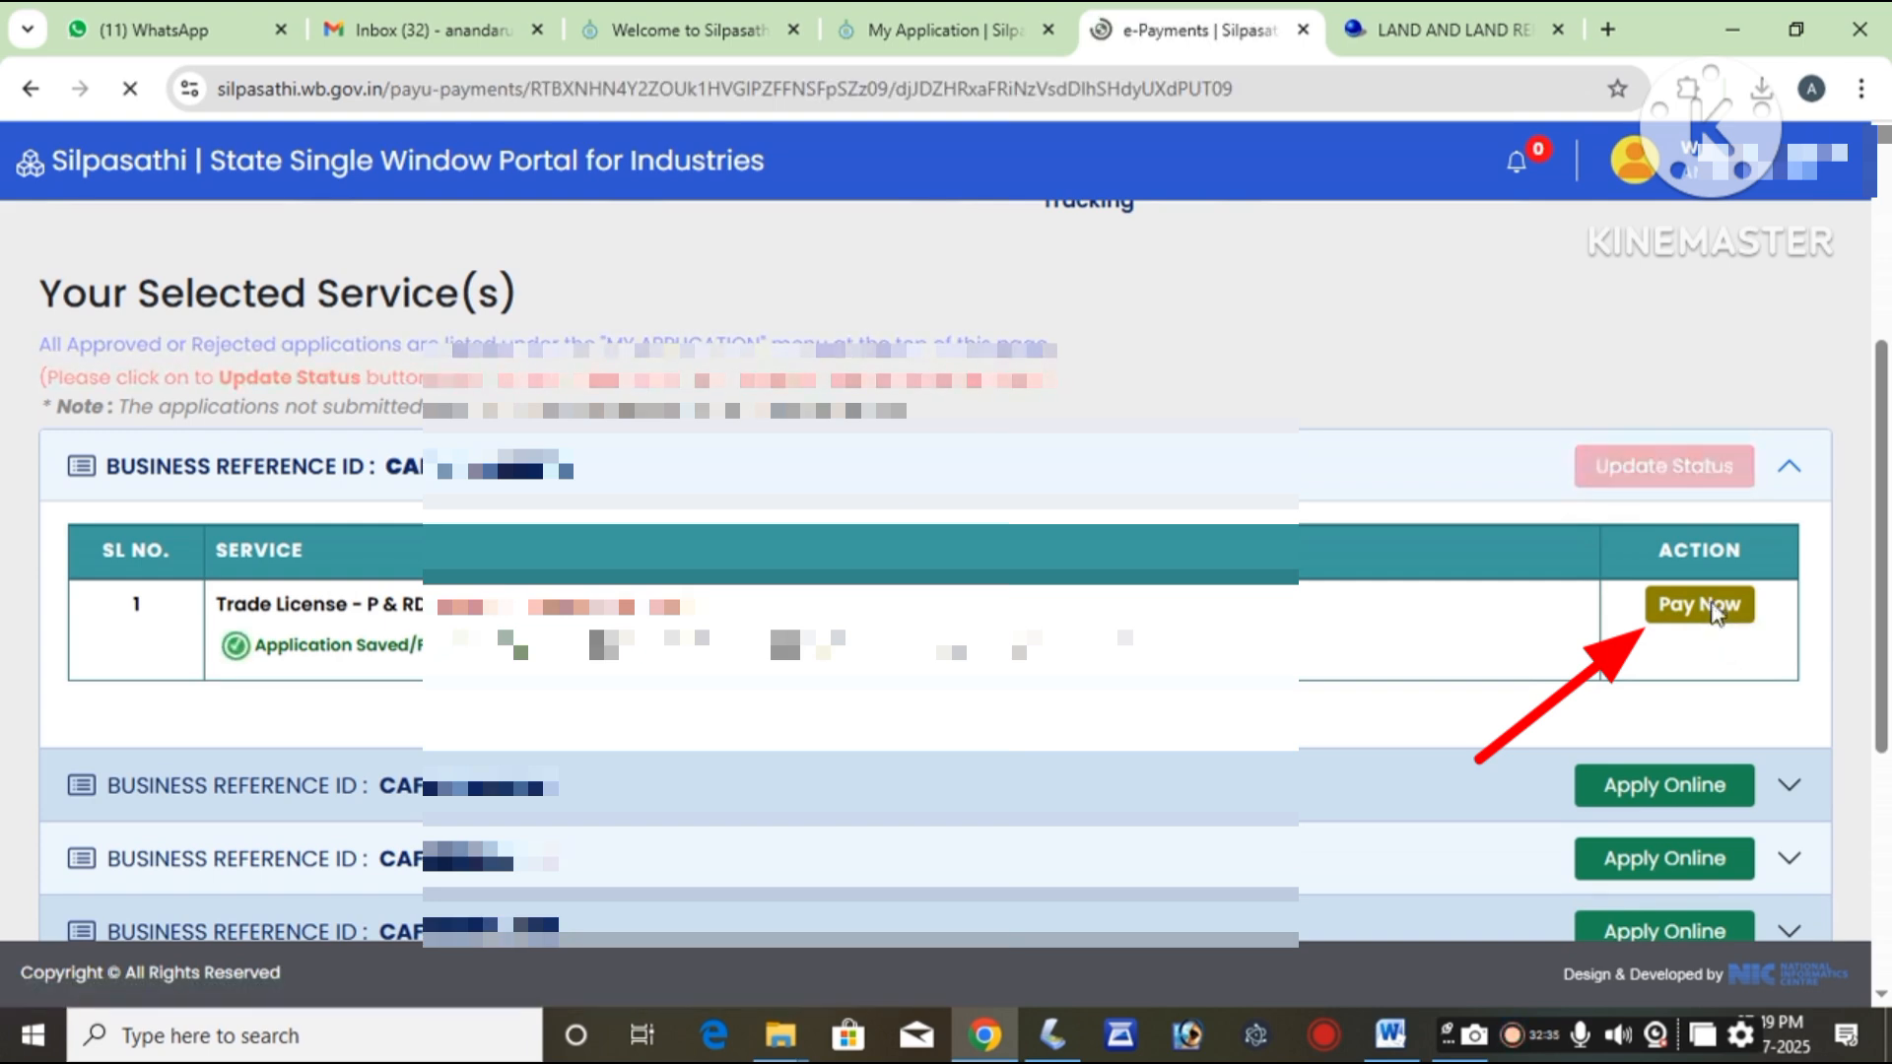
pyautogui.scroll(-3, 1714, 613)
pyautogui.scroll(-1, 1291, 823)
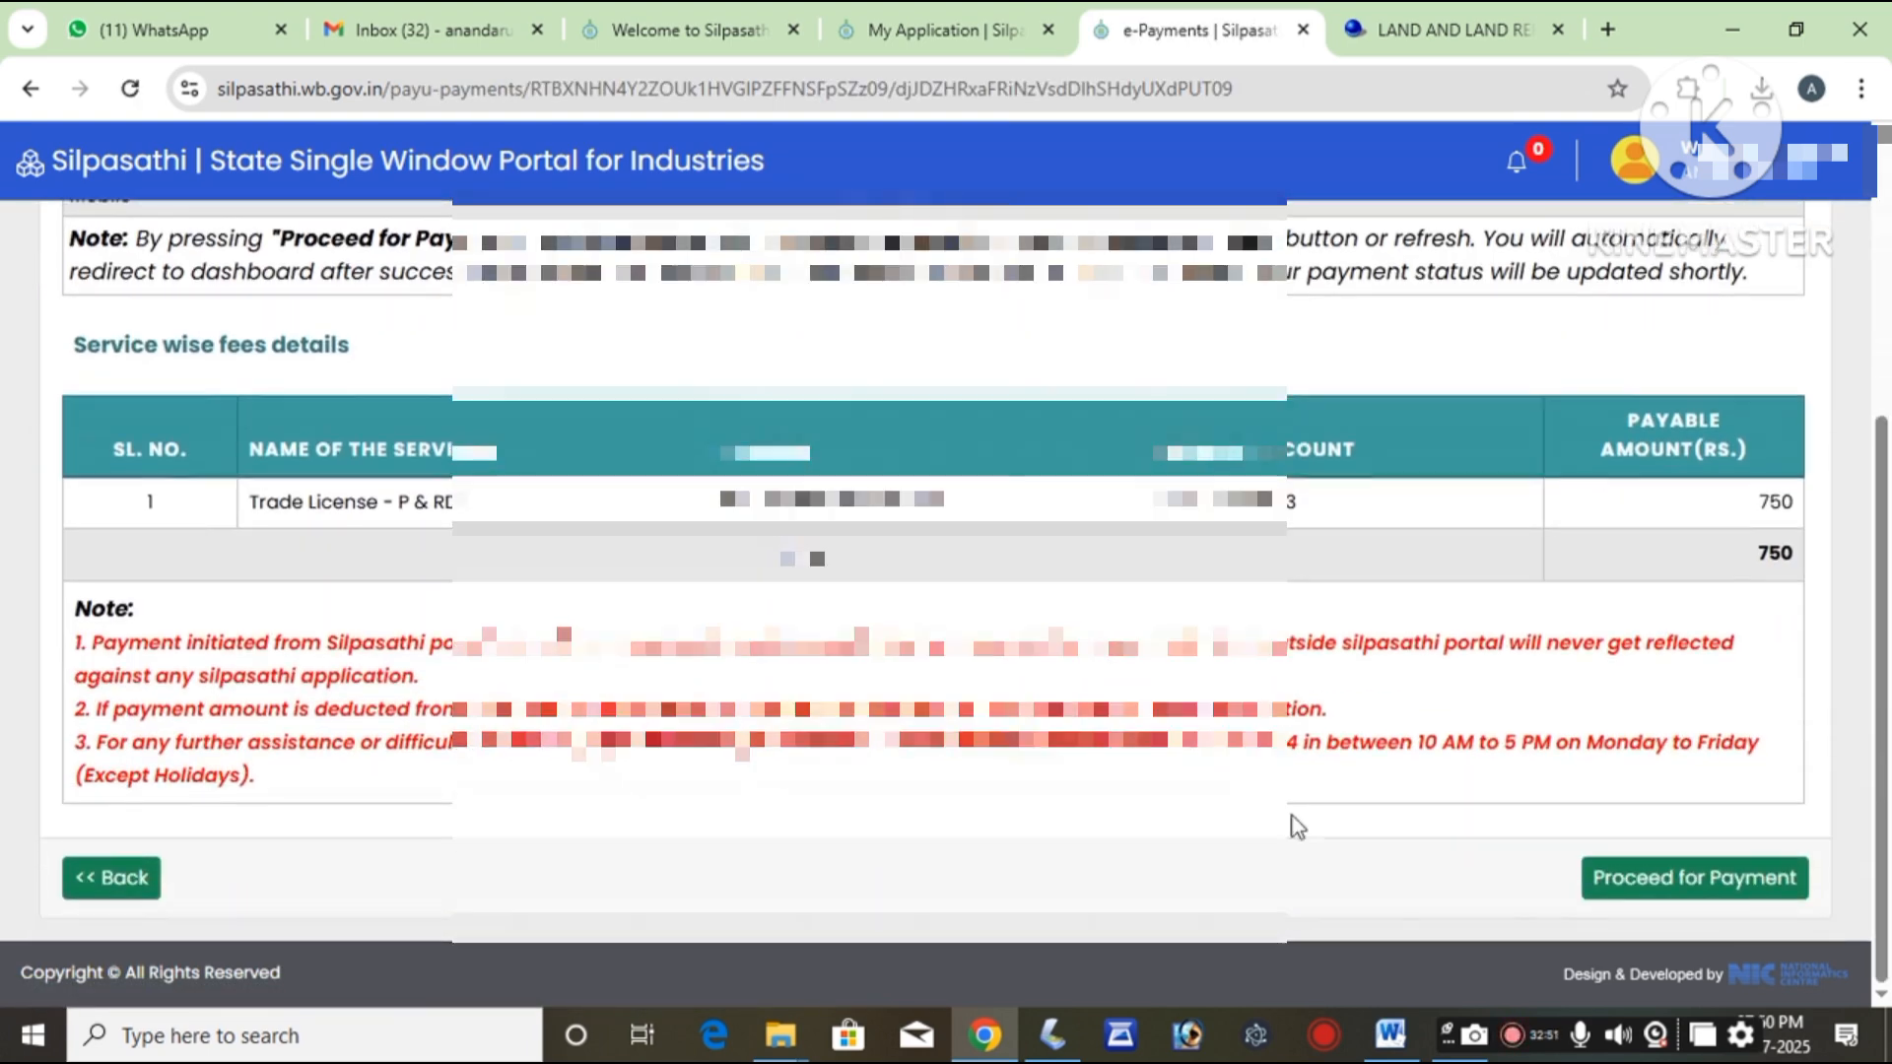
pyautogui.click(1635, 885)
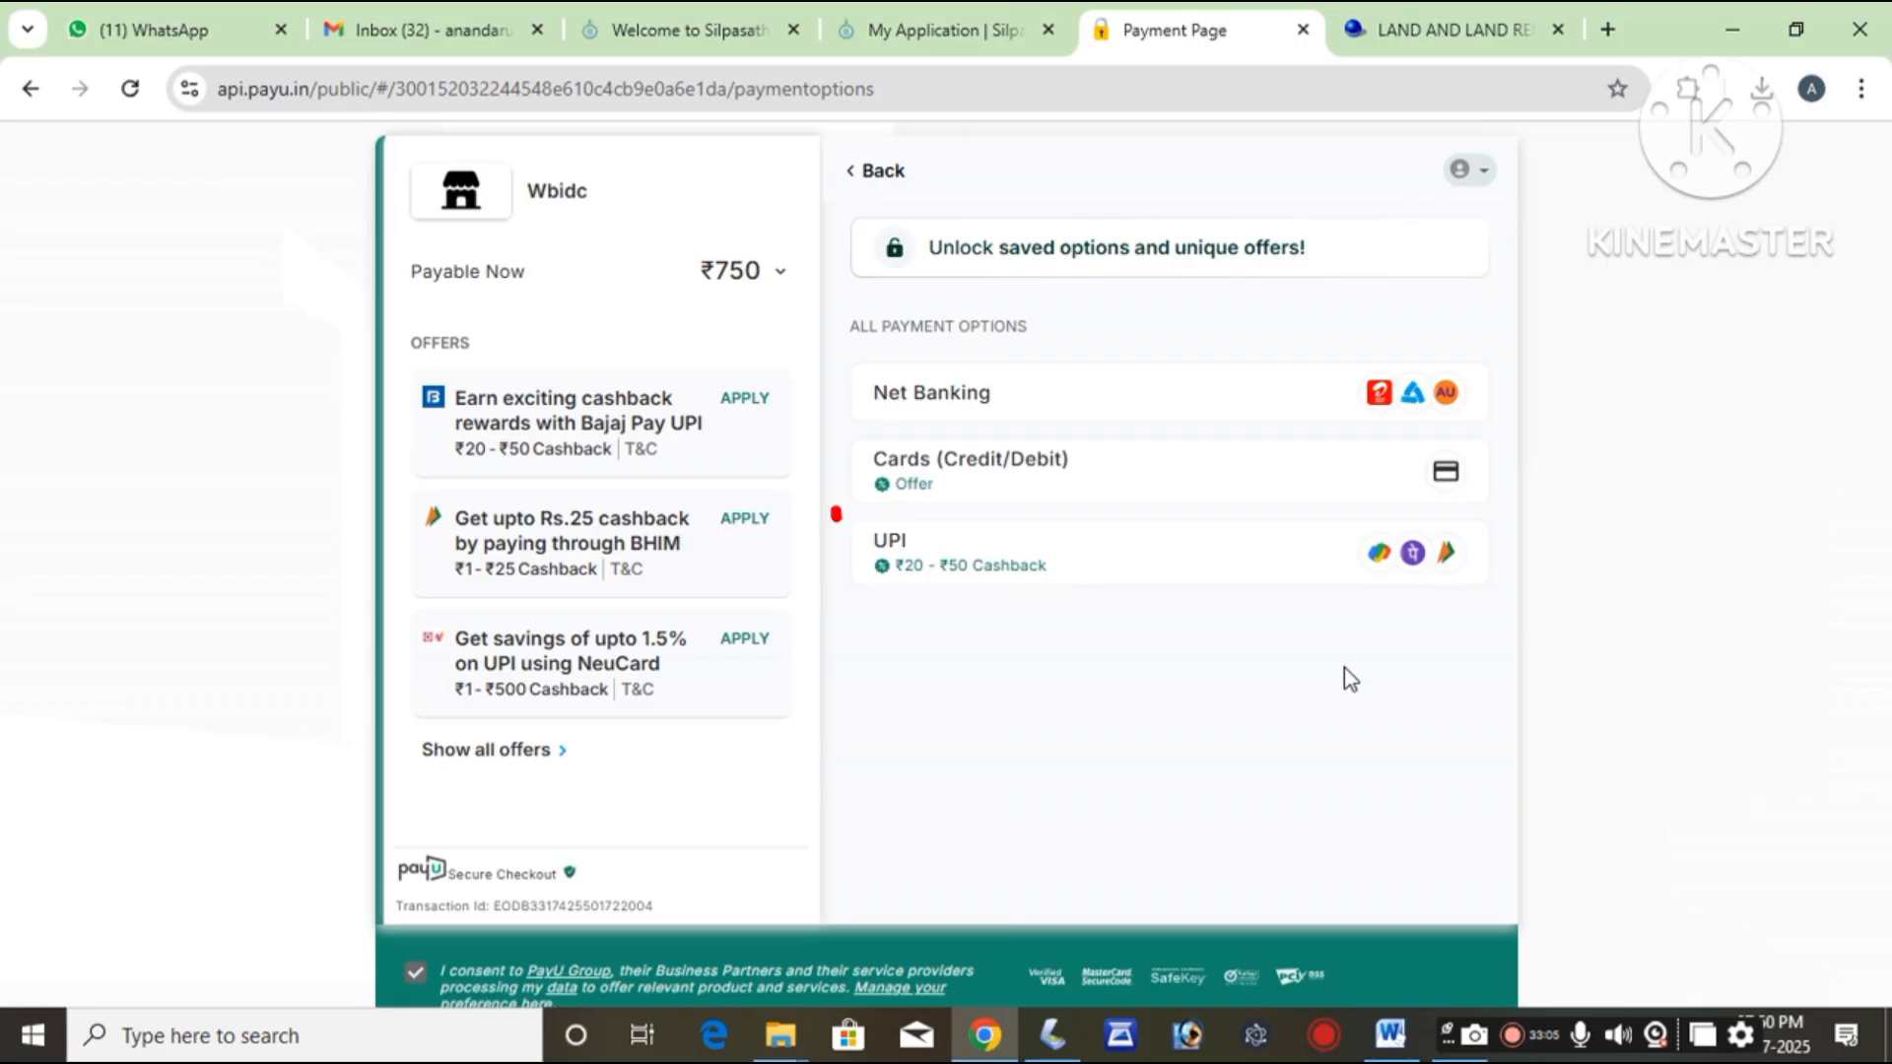
# Step: Pay the ₹750 fee by UPI through Navi, verifying the payer's UPI mobile number before proceeding
pyautogui.click(1312, 577)
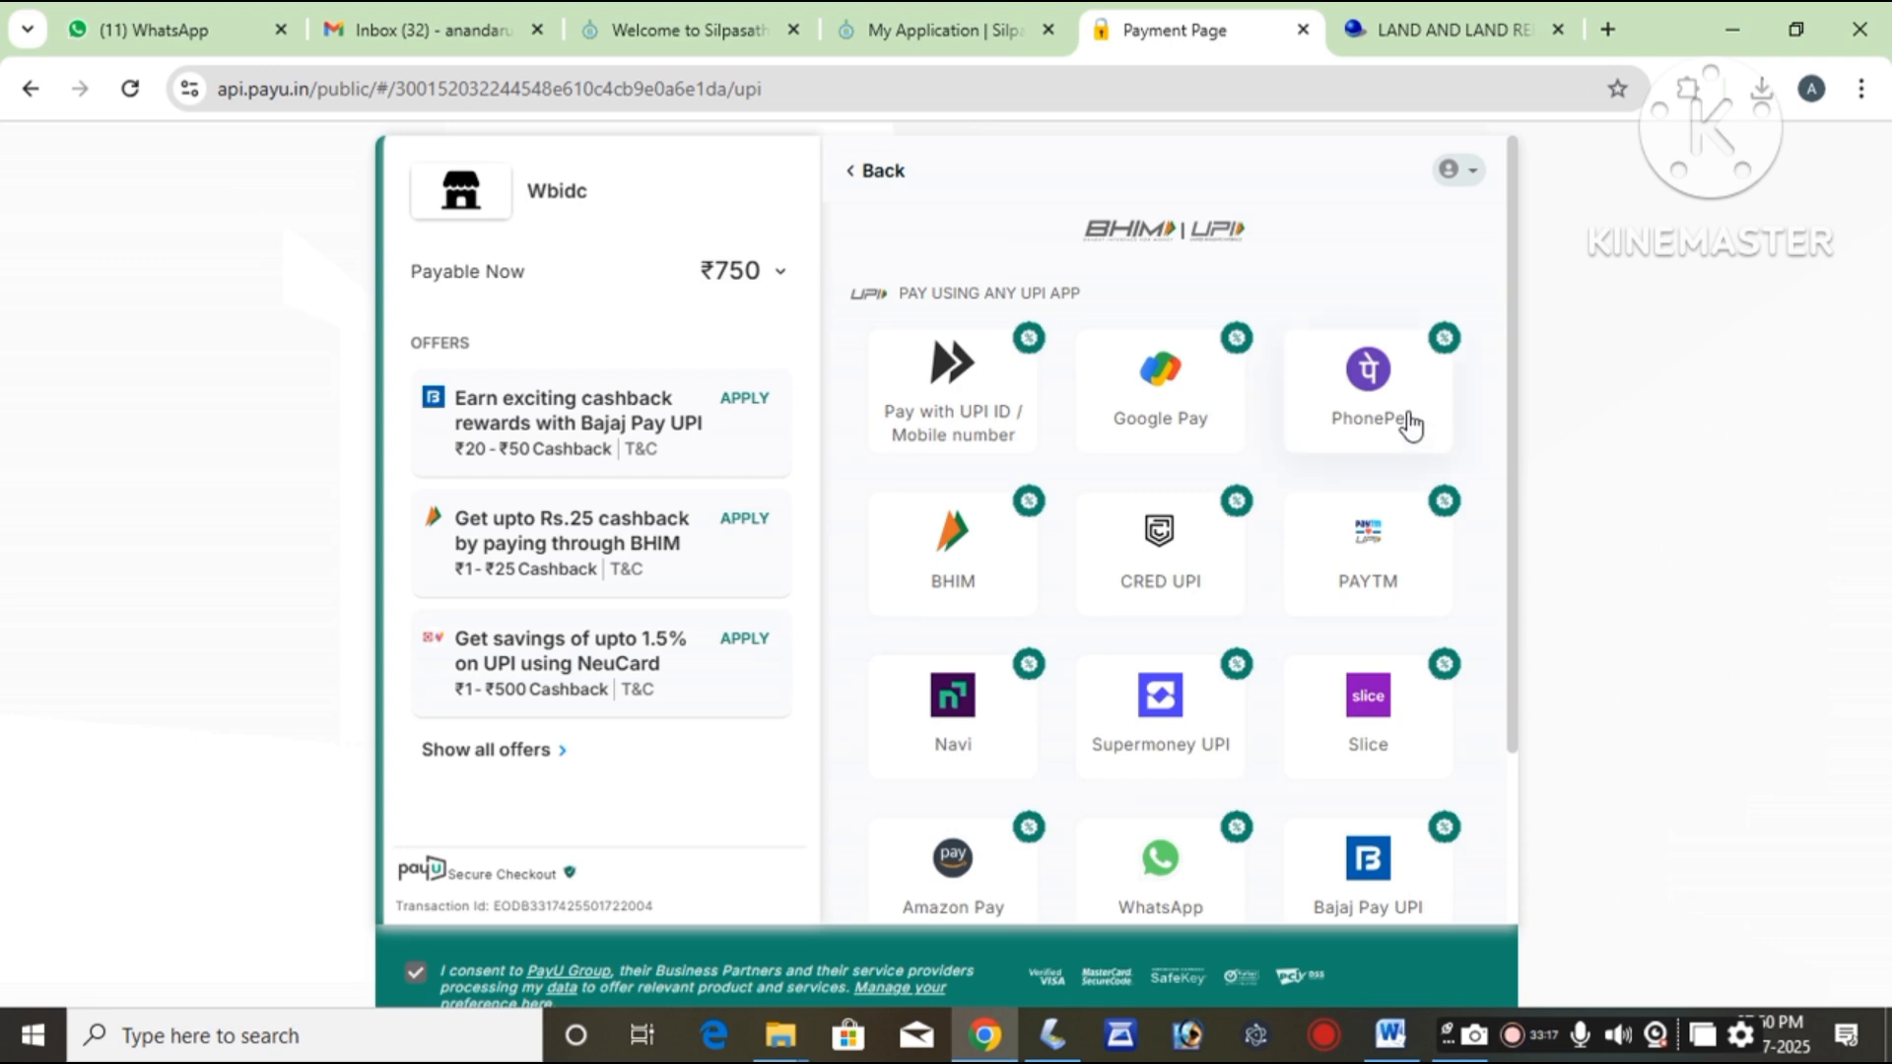
pyautogui.click(943, 718)
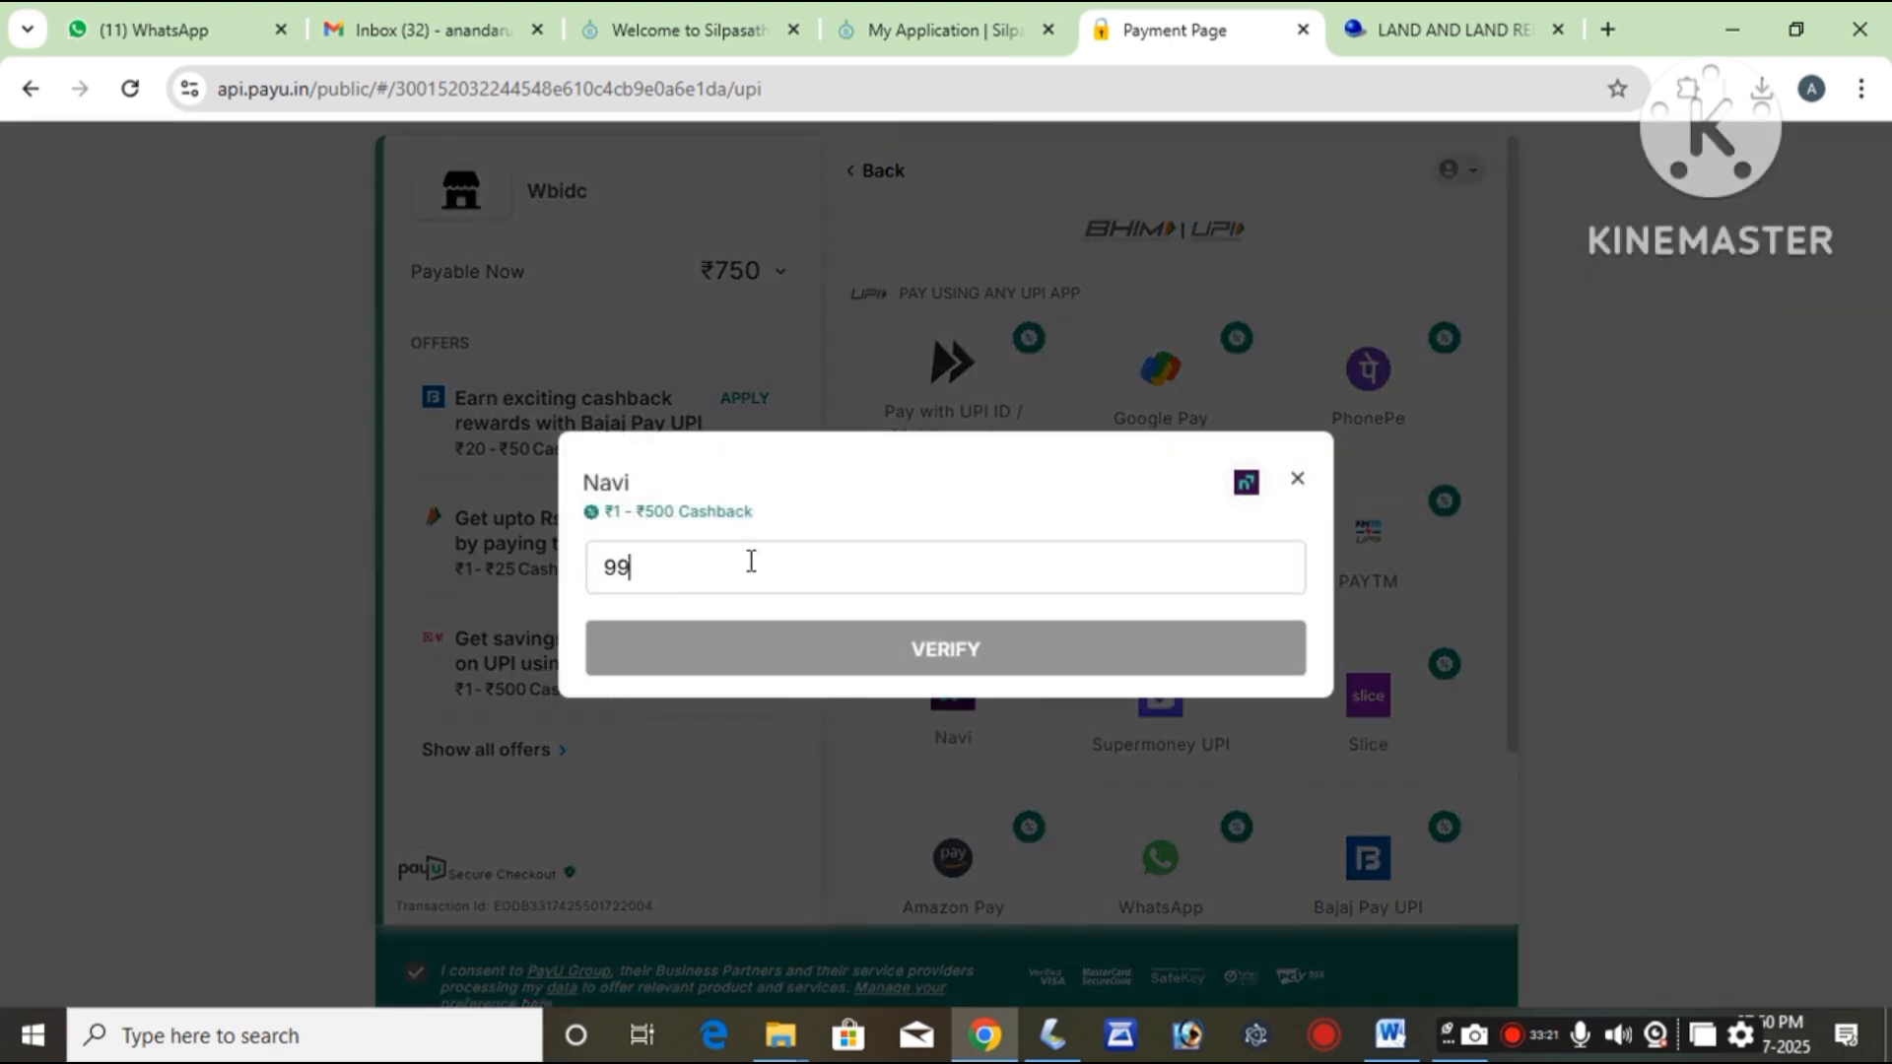
pyautogui.write('99320*****')
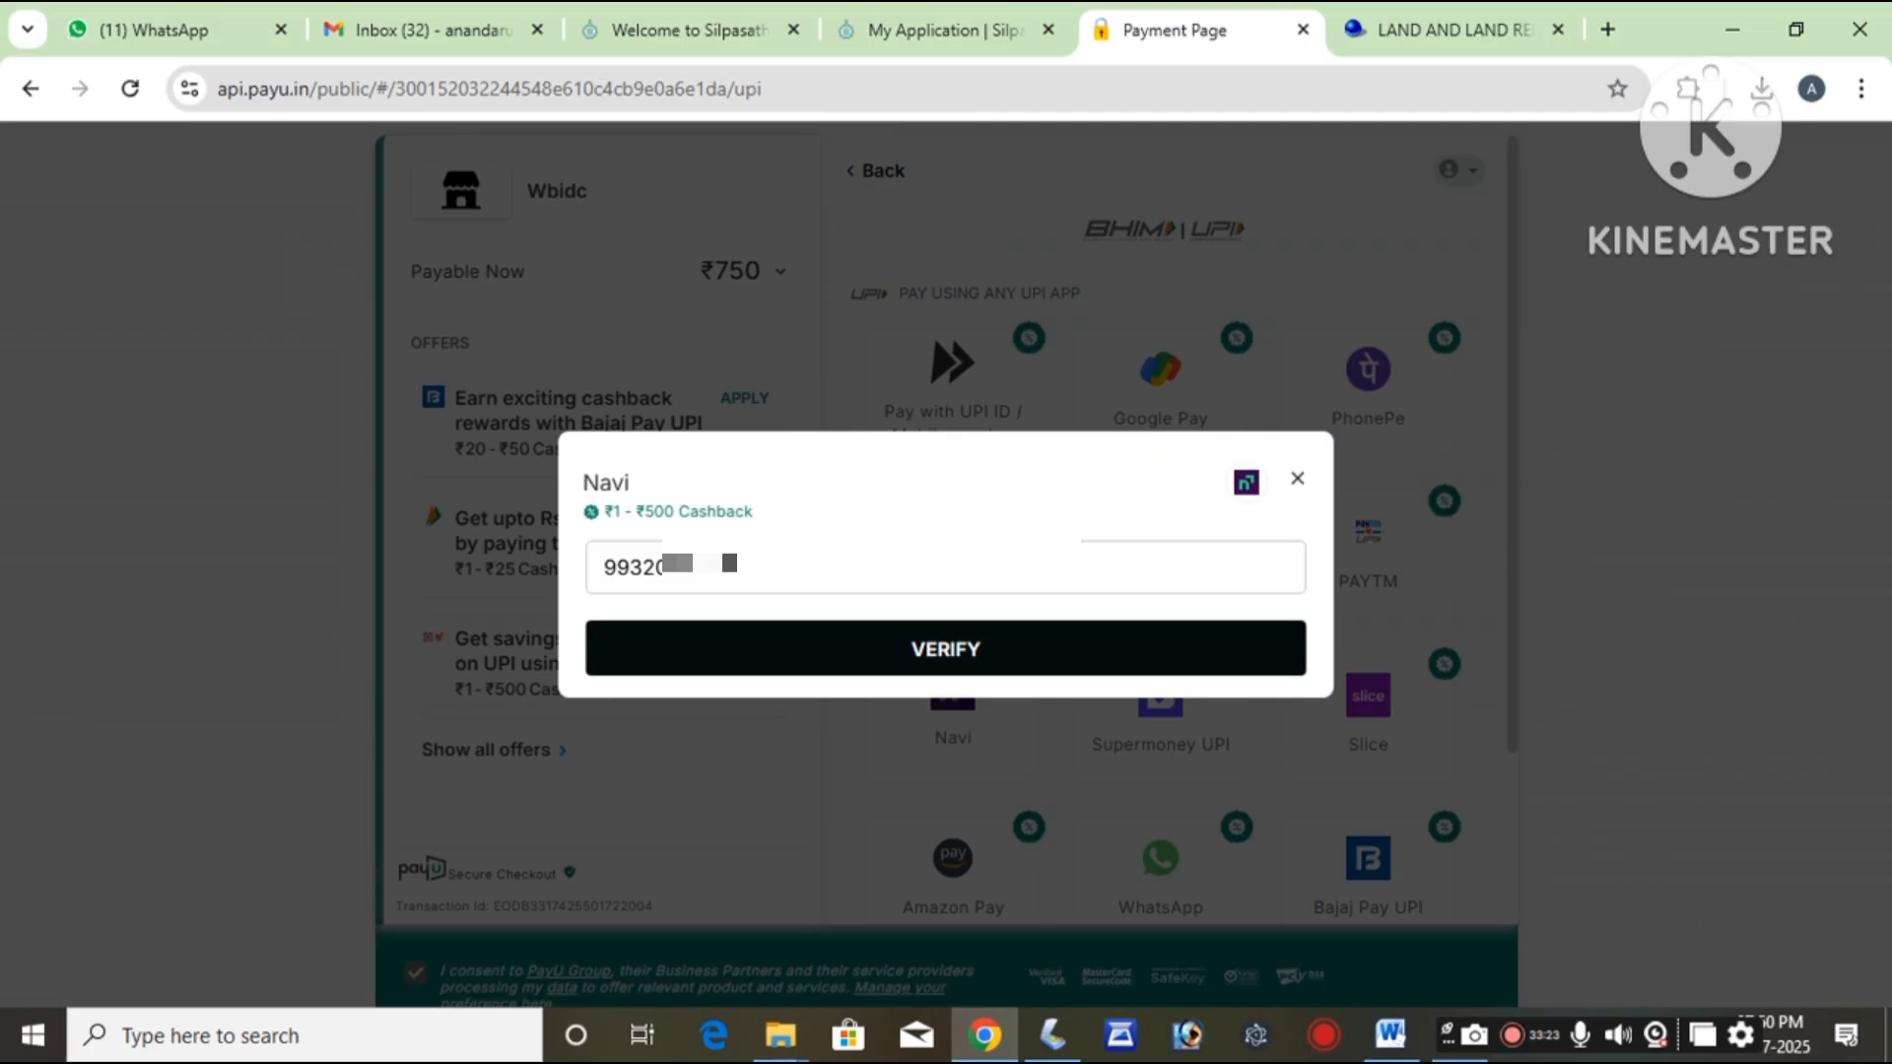
pyautogui.click(928, 658)
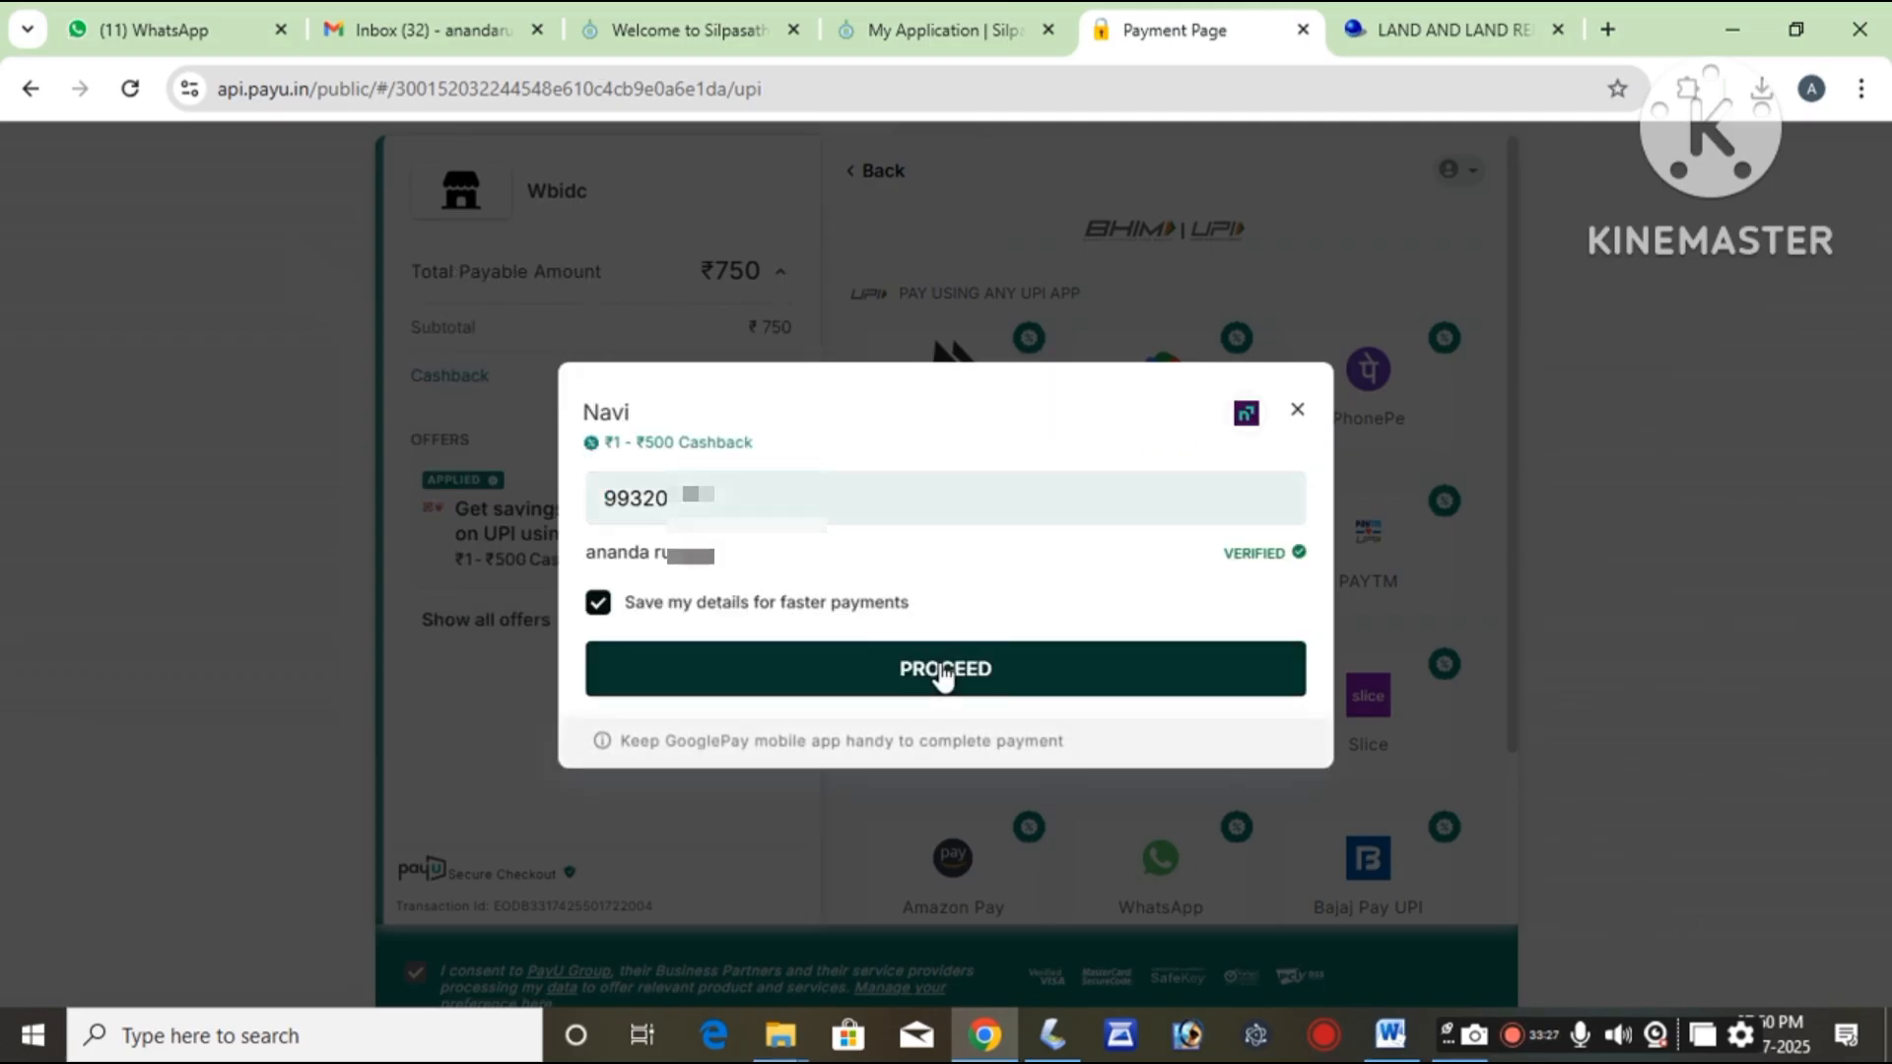
pyautogui.click(942, 670)
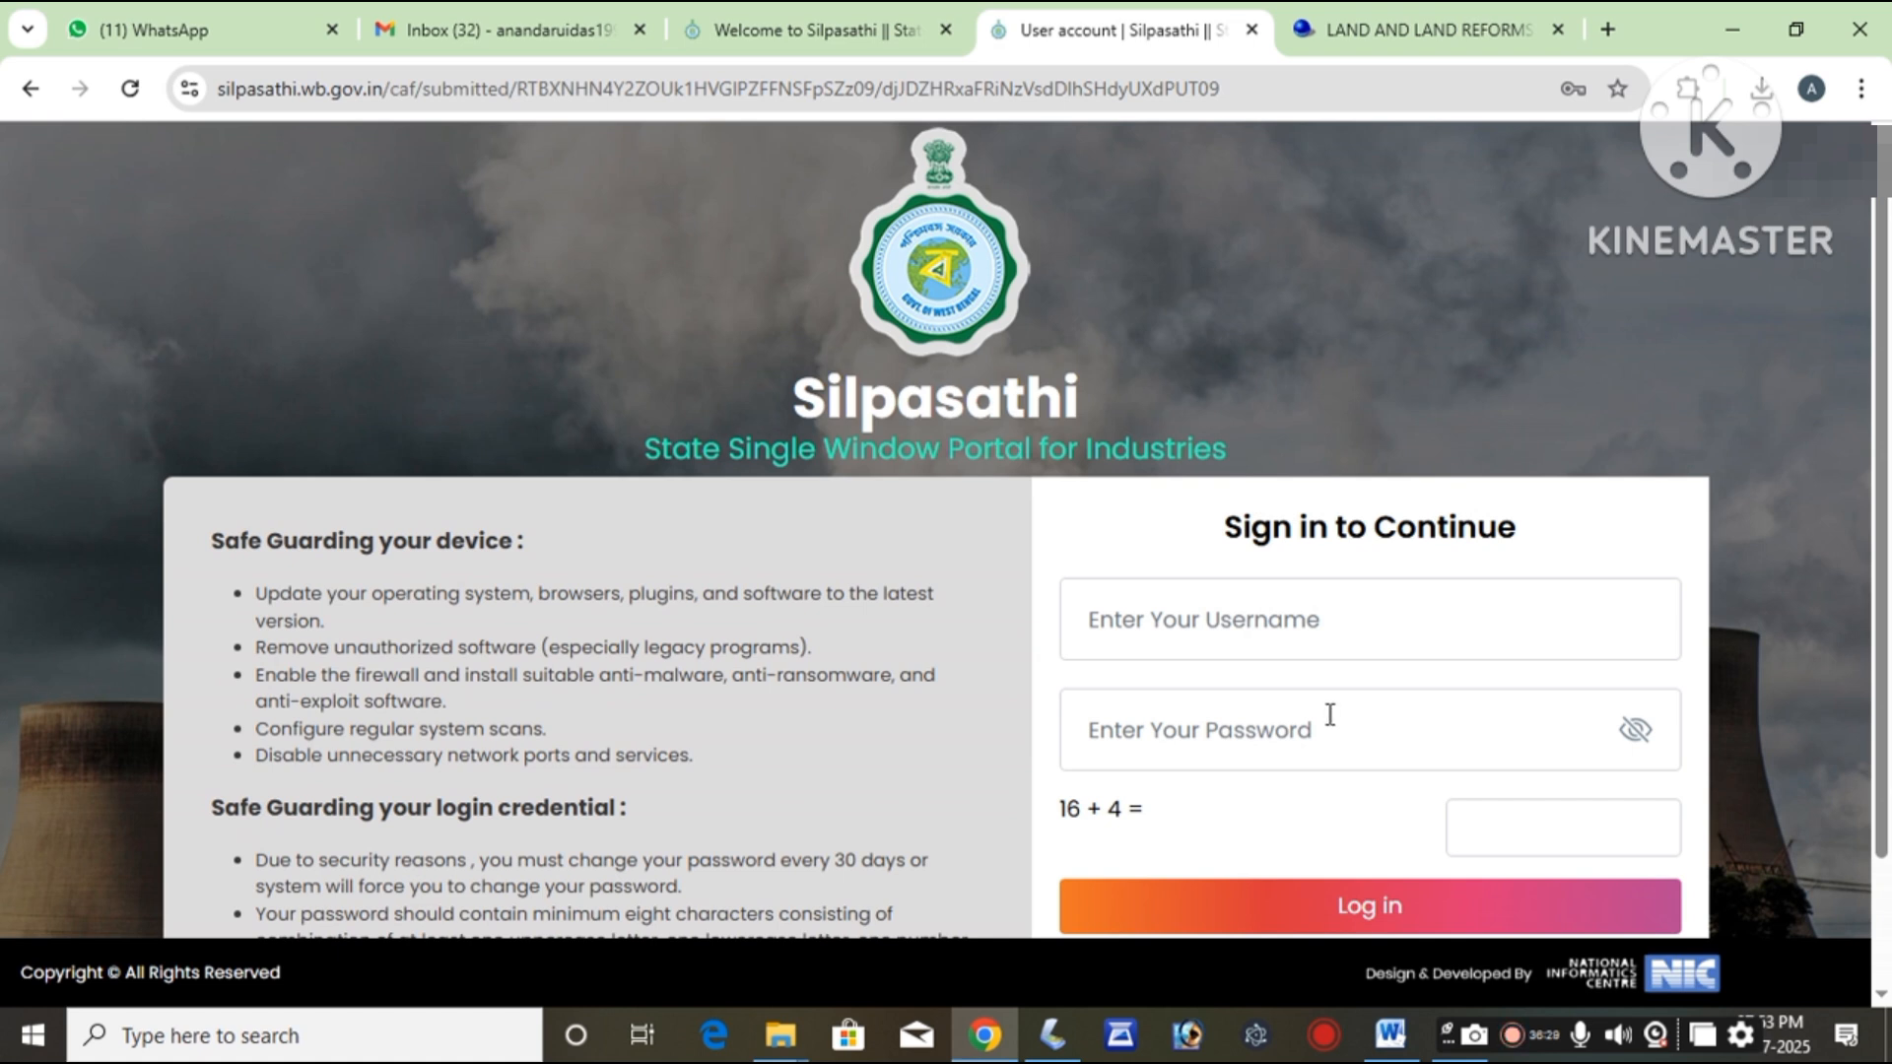
# Step: Attempt OTP sign-in with a mobile number that proves unregistered, then return to the dashboard
pyautogui.click(1281, 620)
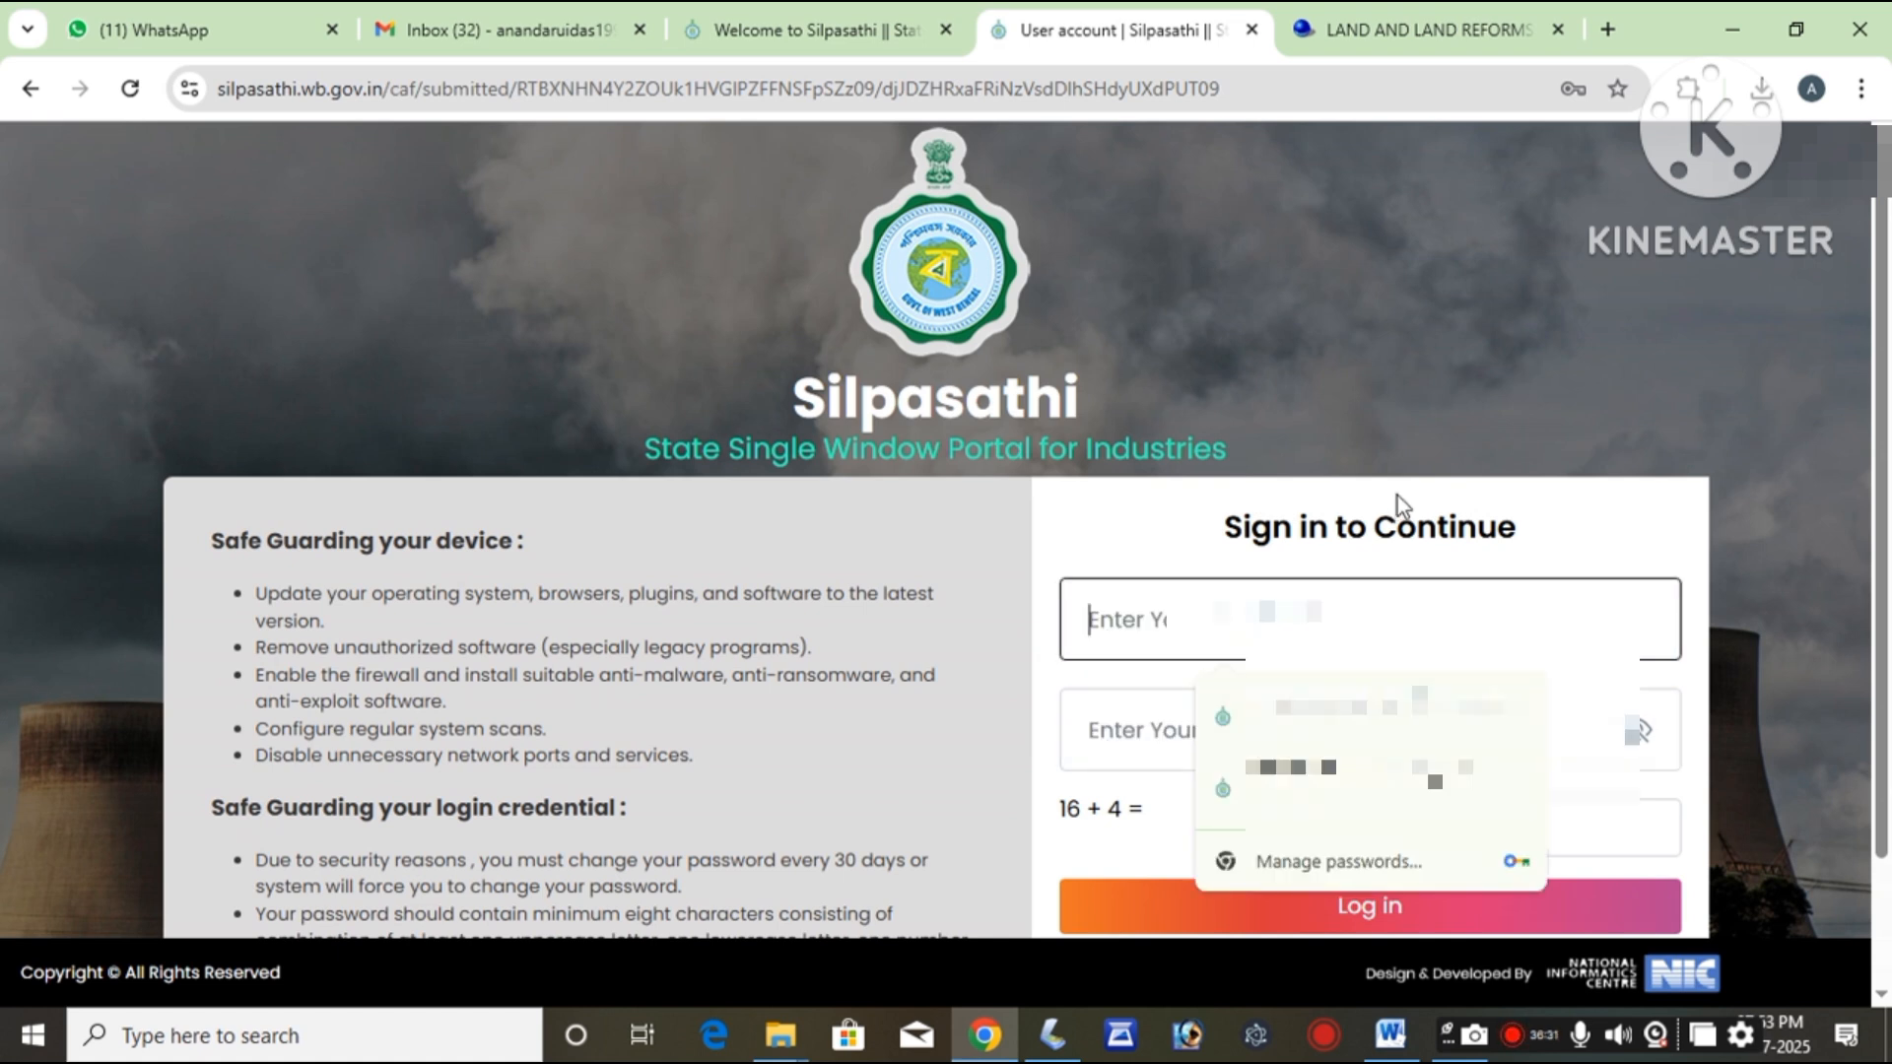
pyautogui.scroll(-2, 1444, 444)
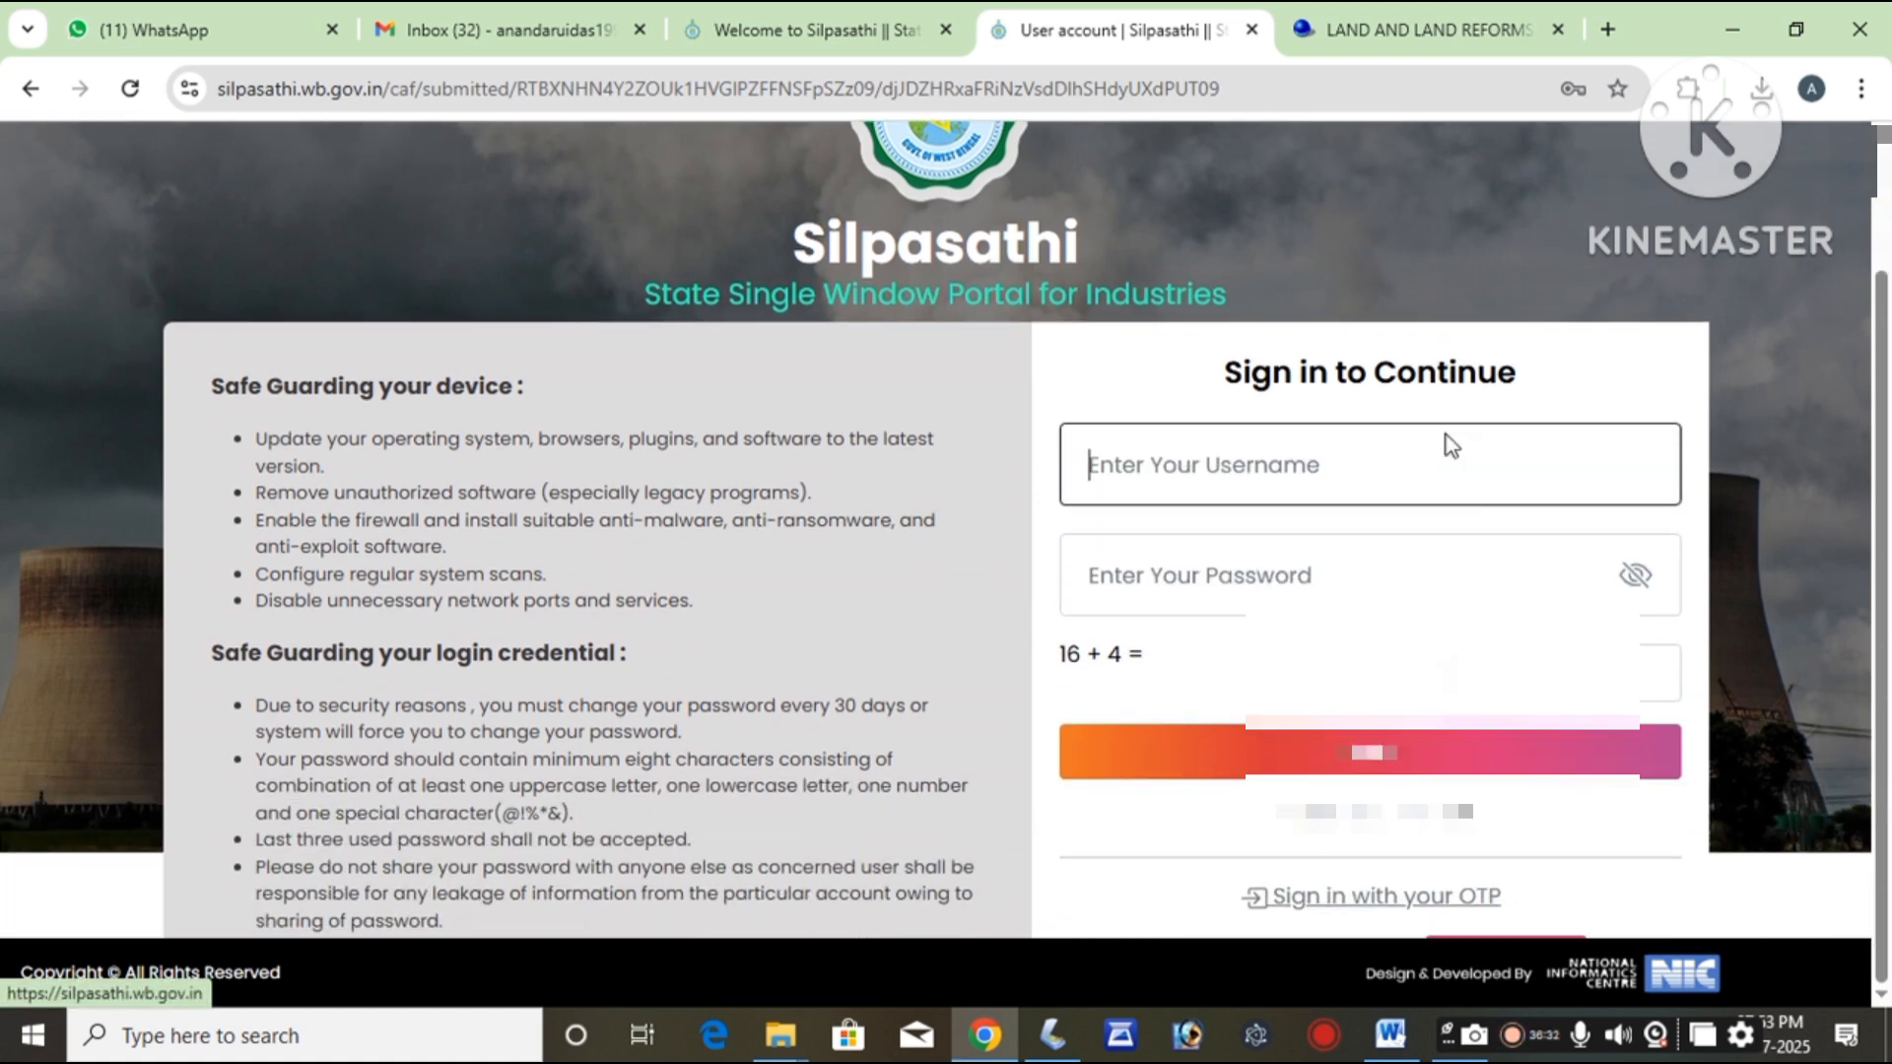
pyautogui.click(1388, 902)
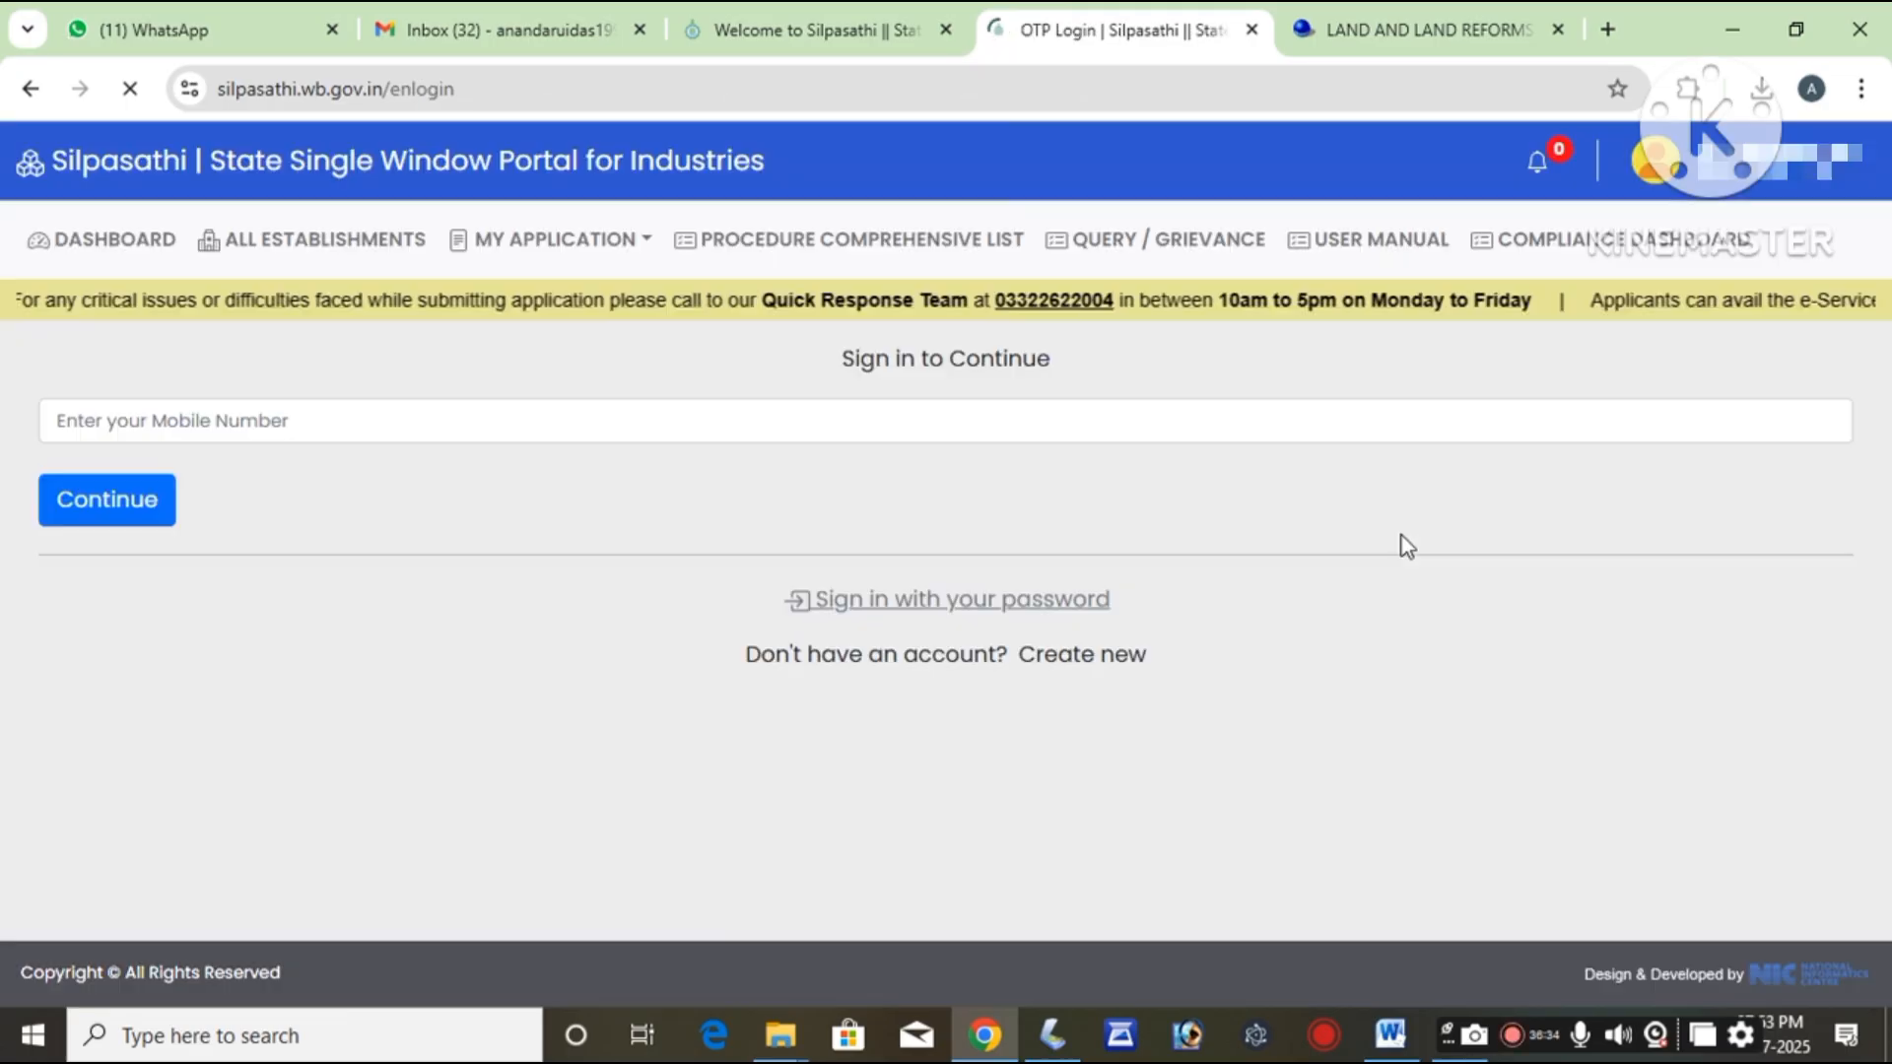
pyautogui.click(194, 418)
pyautogui.write('99')
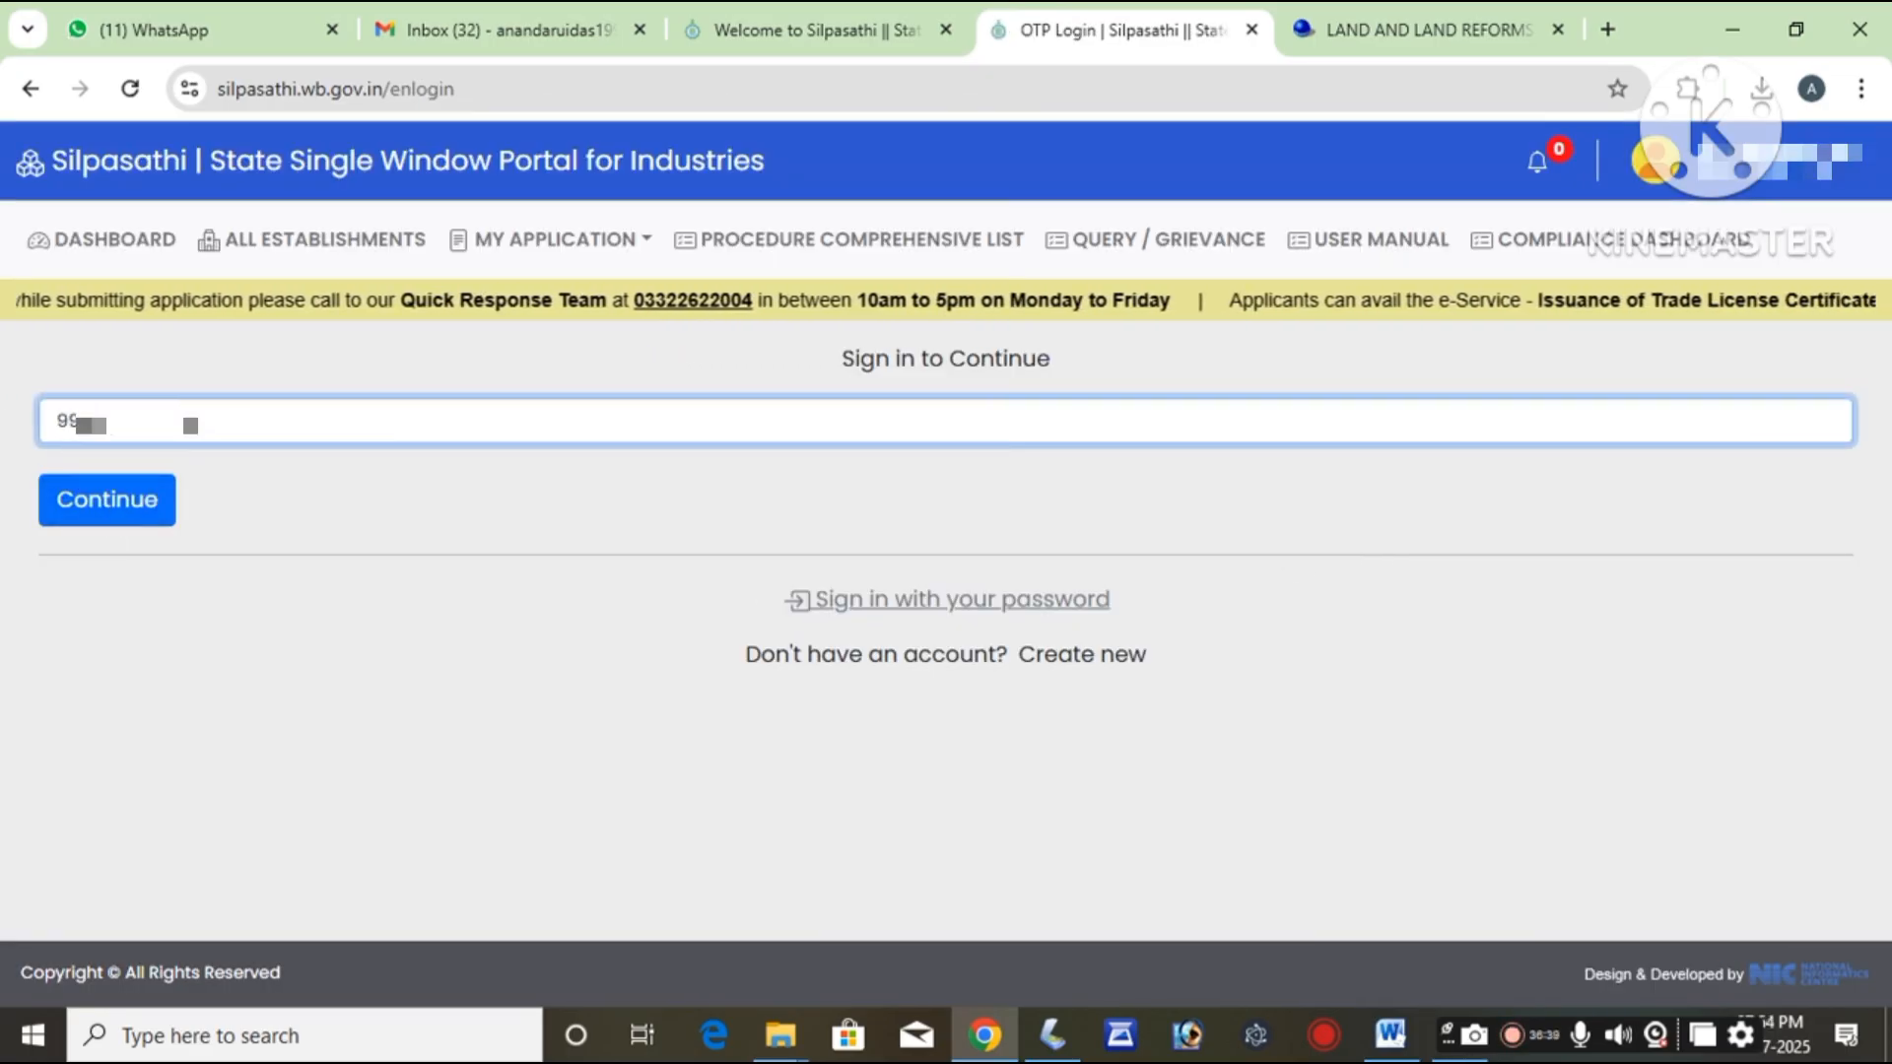
pyautogui.click(112, 514)
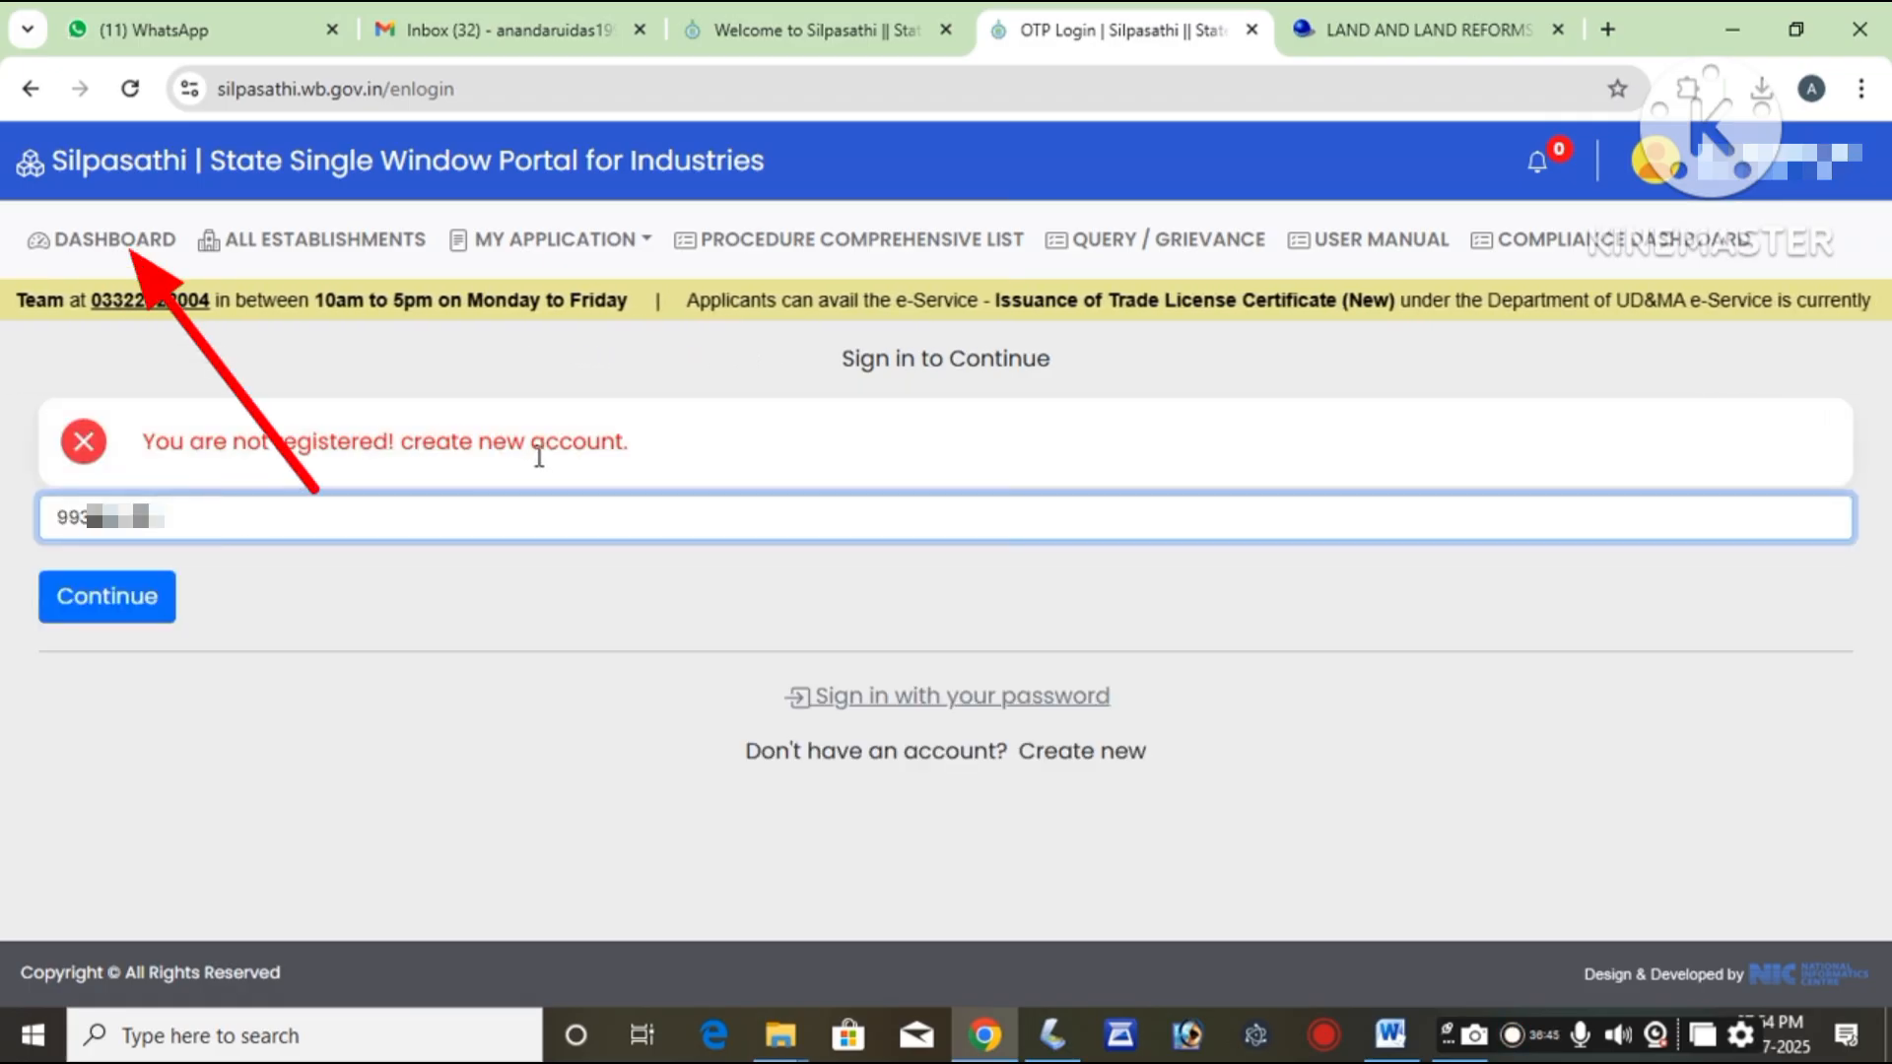
pyautogui.click(83, 451)
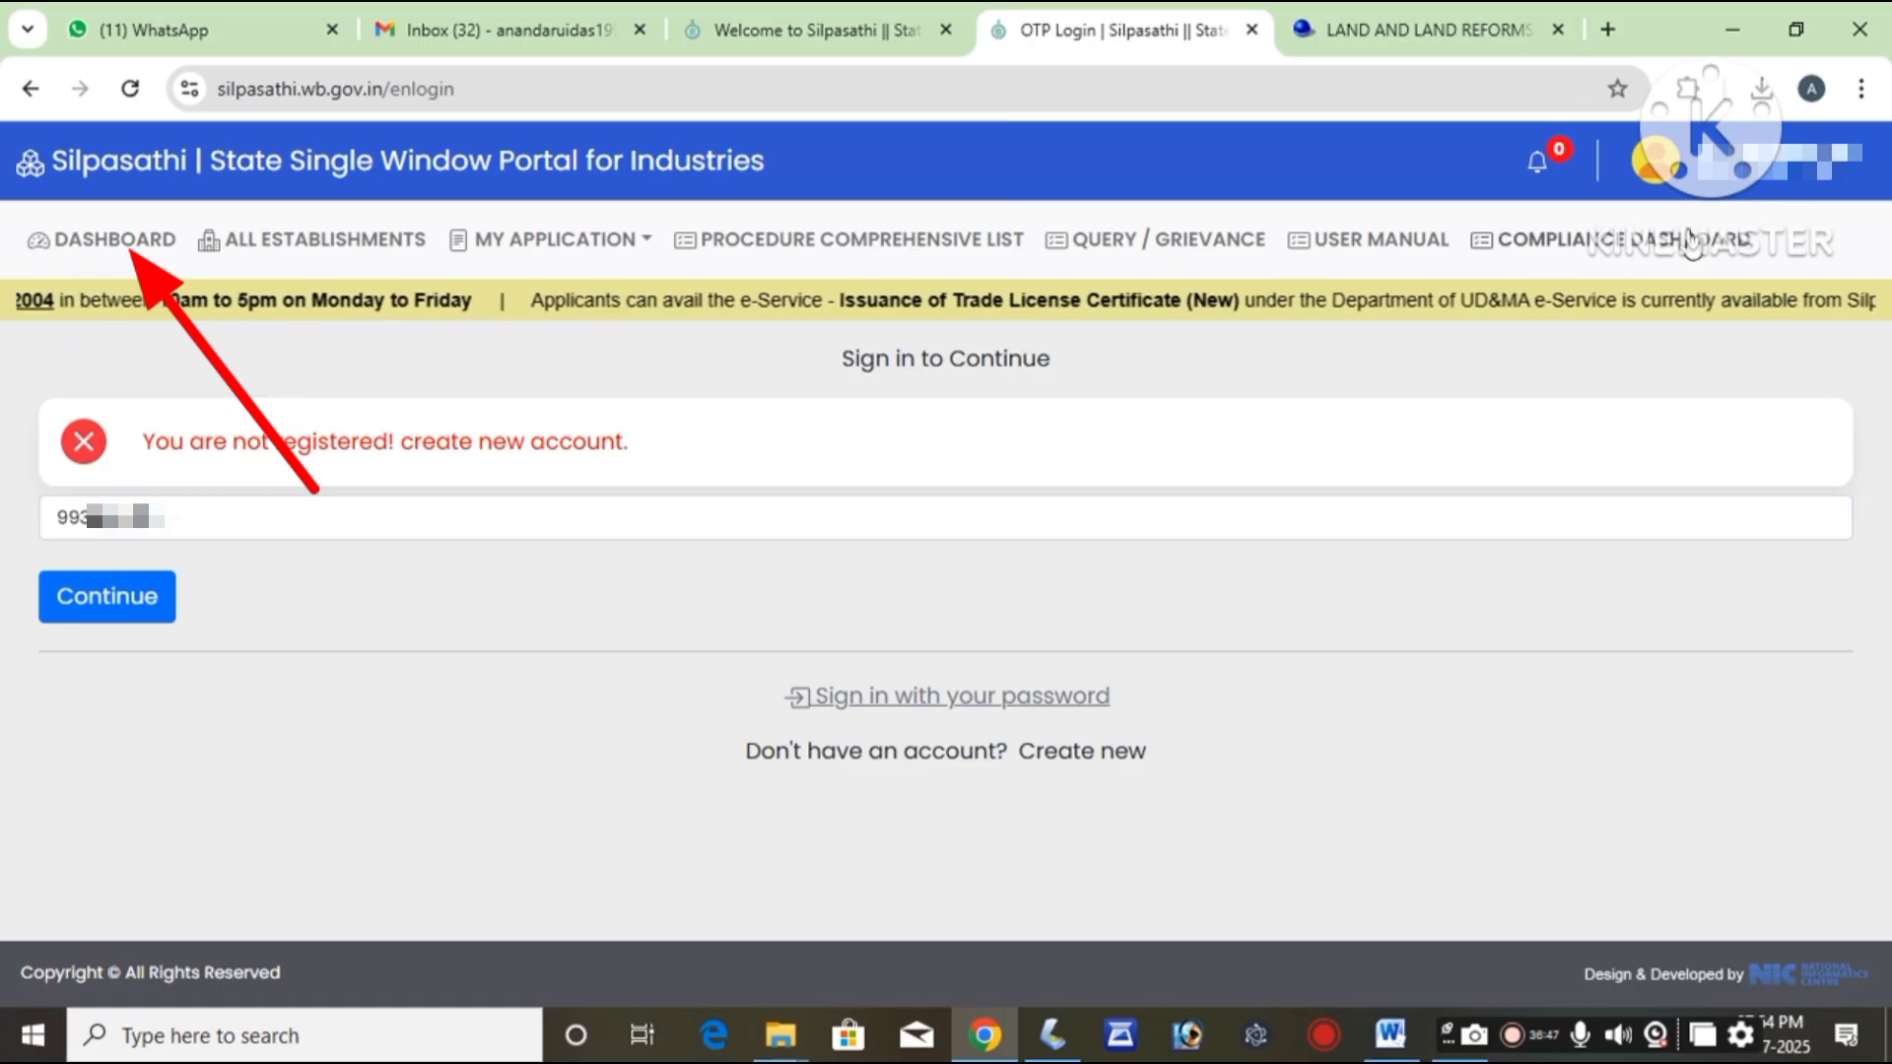
pyautogui.click(123, 243)
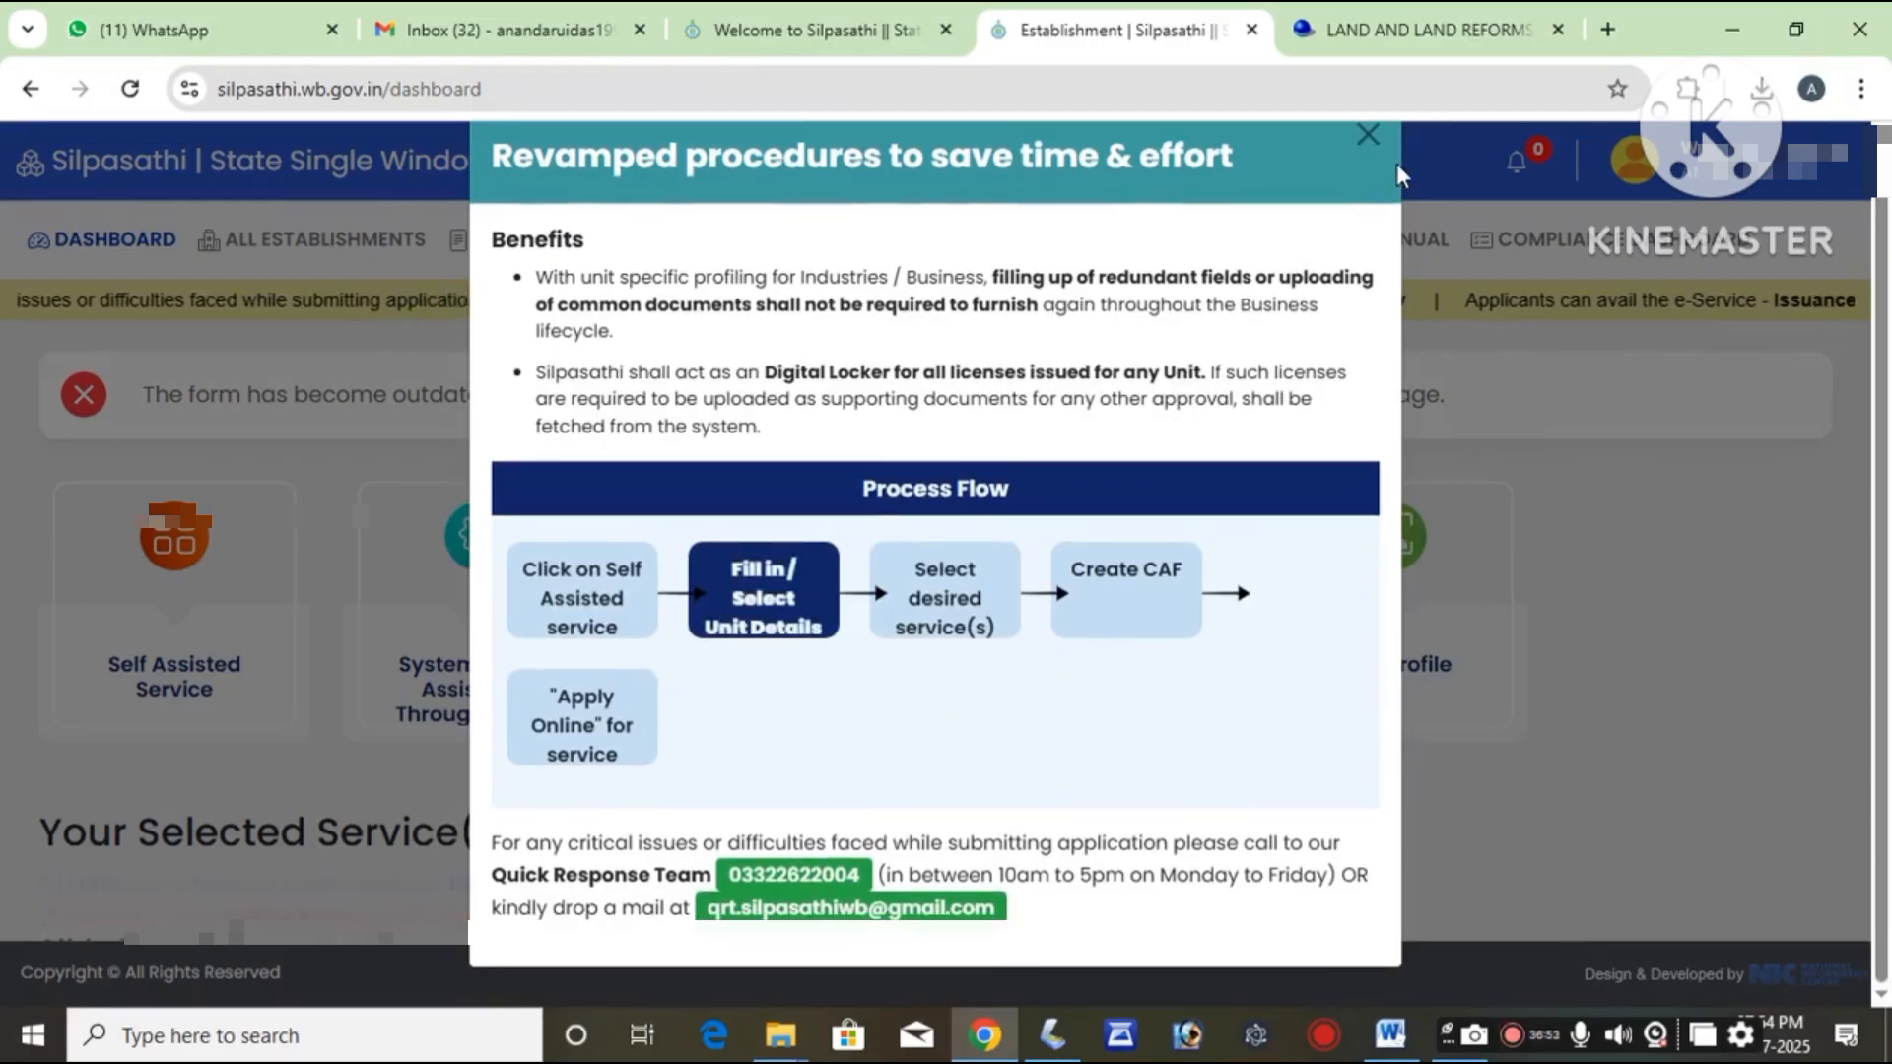
# Step: Dismiss the revamped procedures notice and open the Trade License row's details, showing status Applied
pyautogui.click(1364, 139)
pyautogui.scroll(-7, 1273, 493)
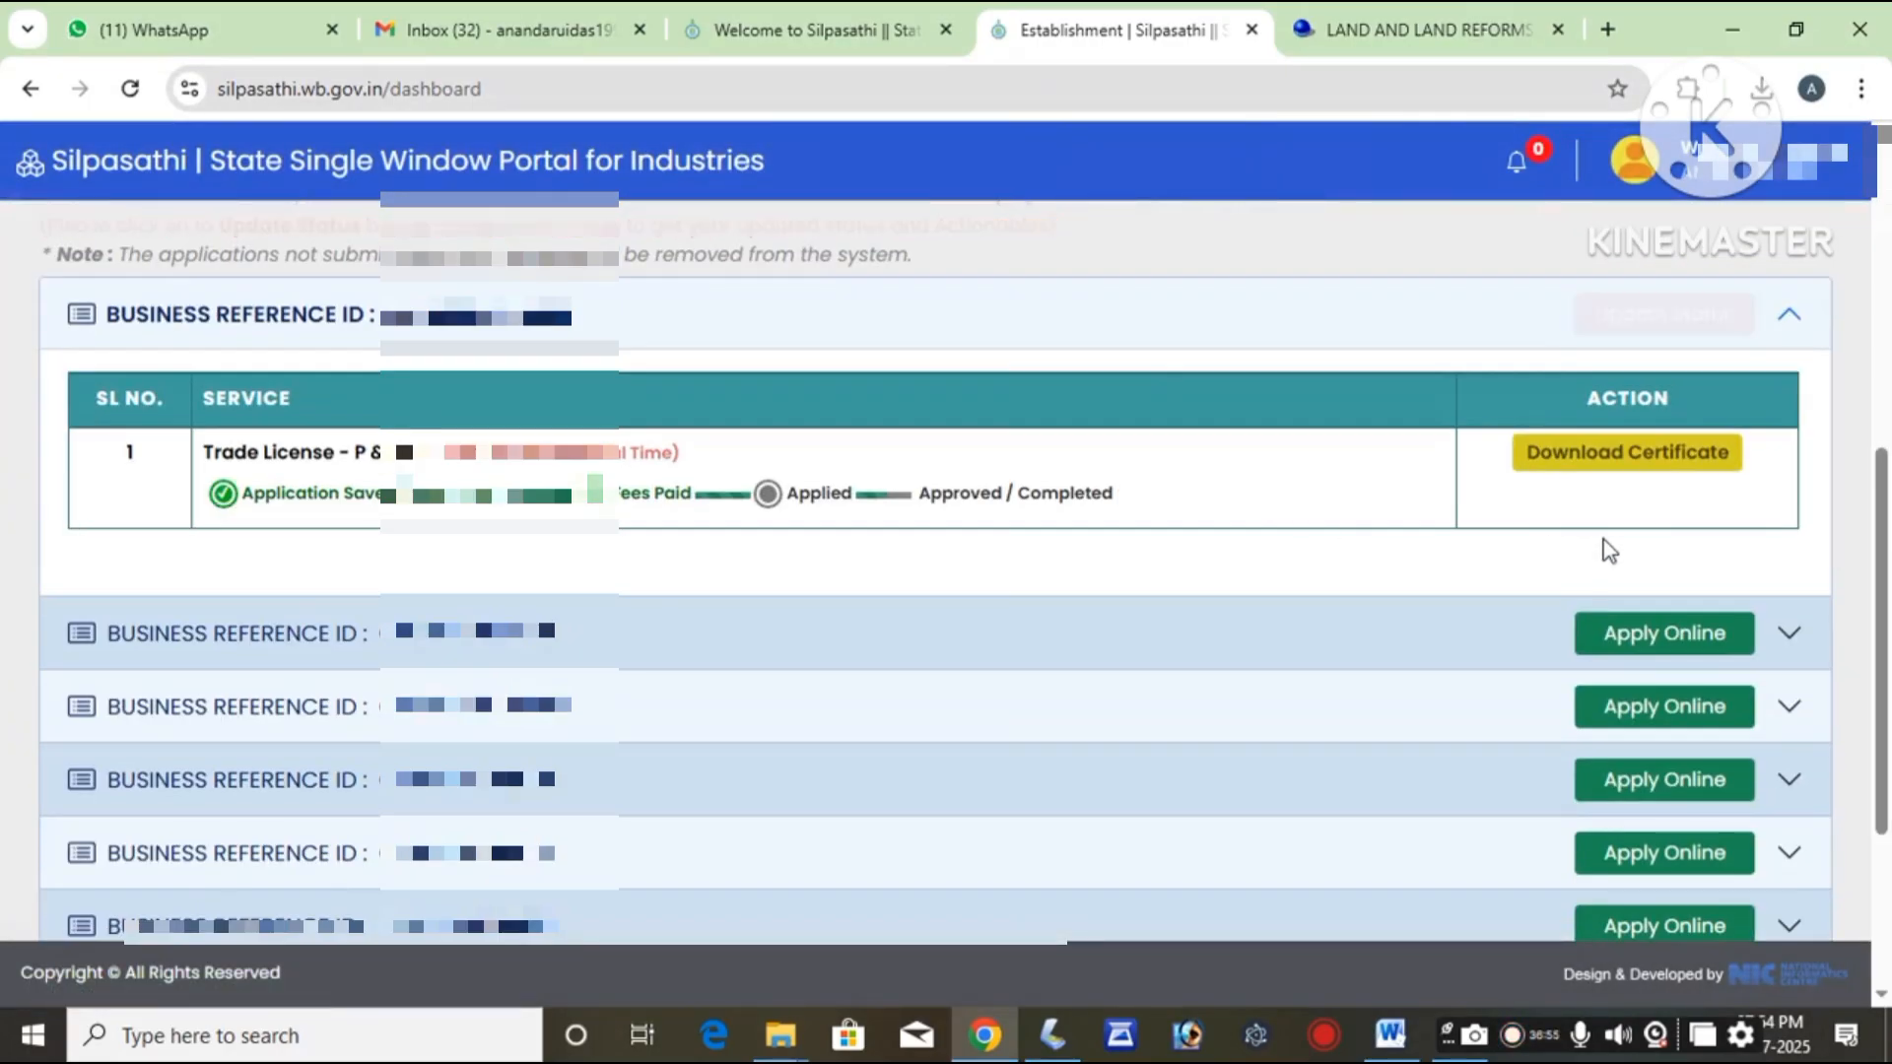
pyautogui.click(1656, 463)
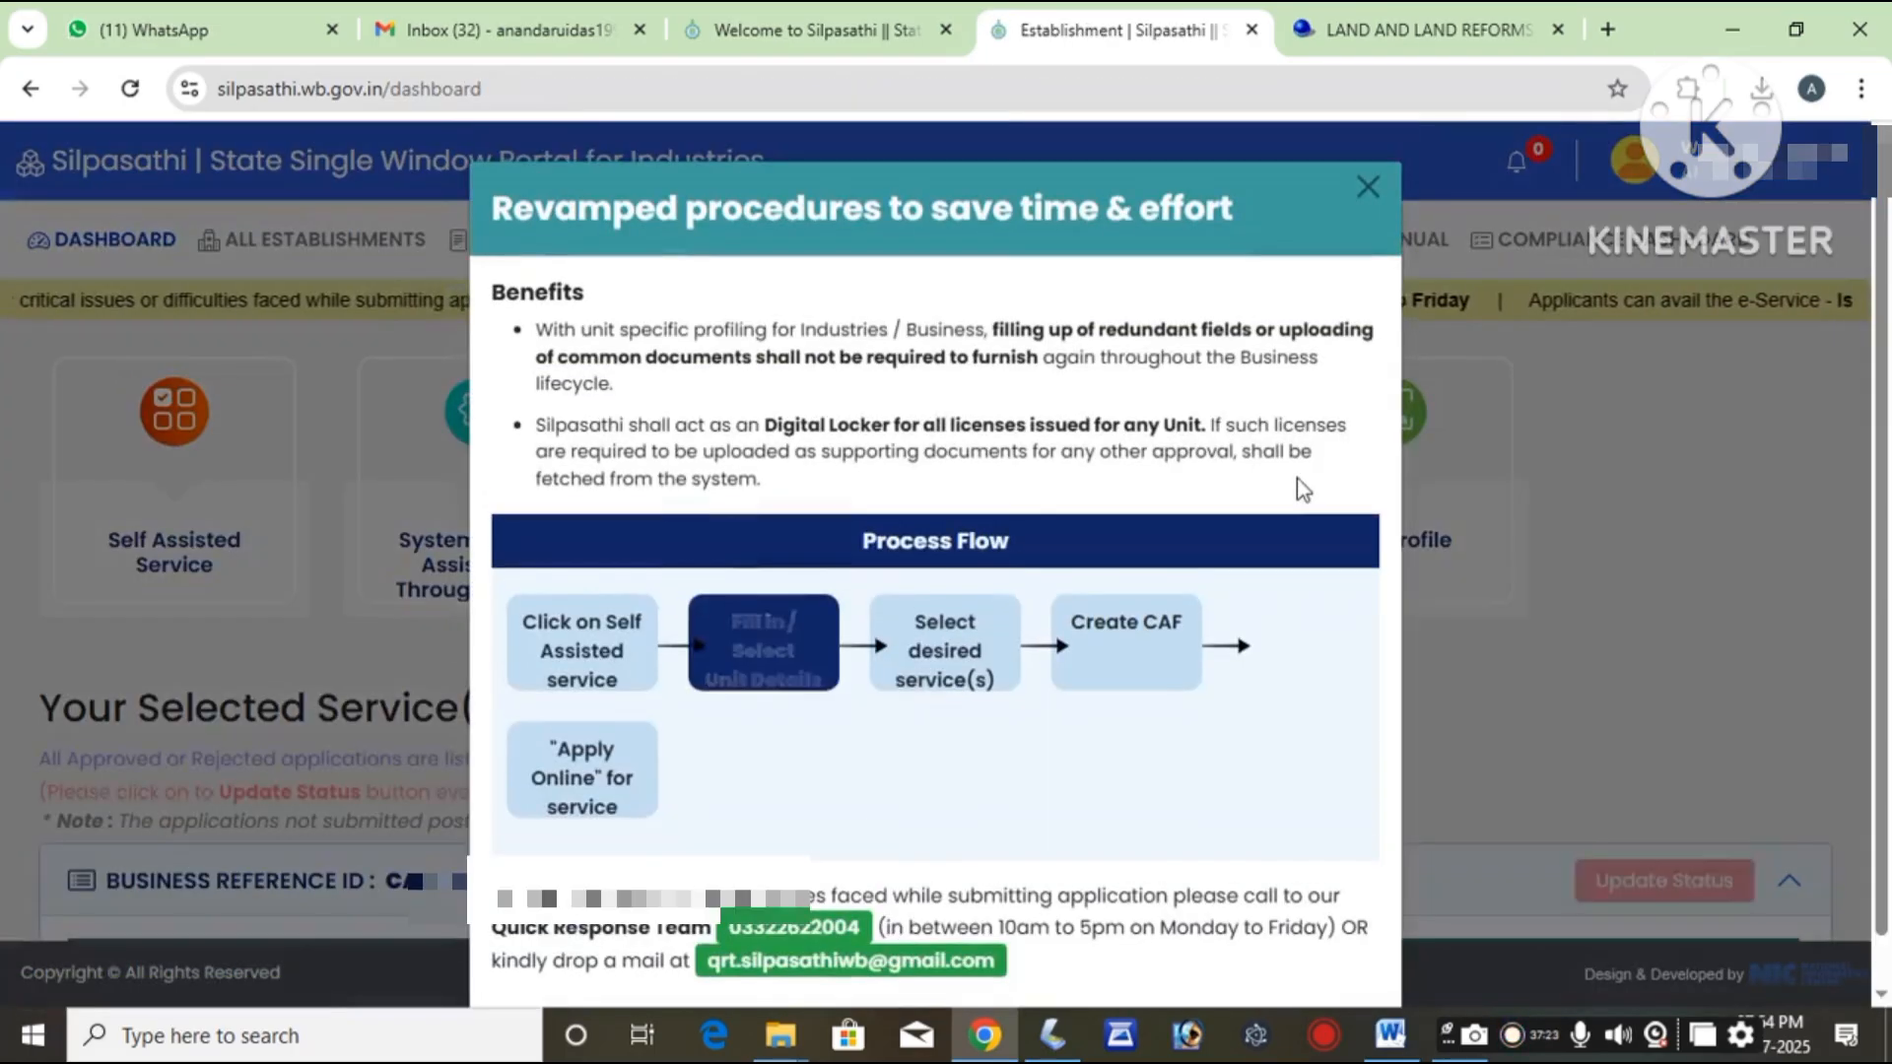
pyautogui.click(1367, 187)
pyautogui.scroll(-4, 1399, 433)
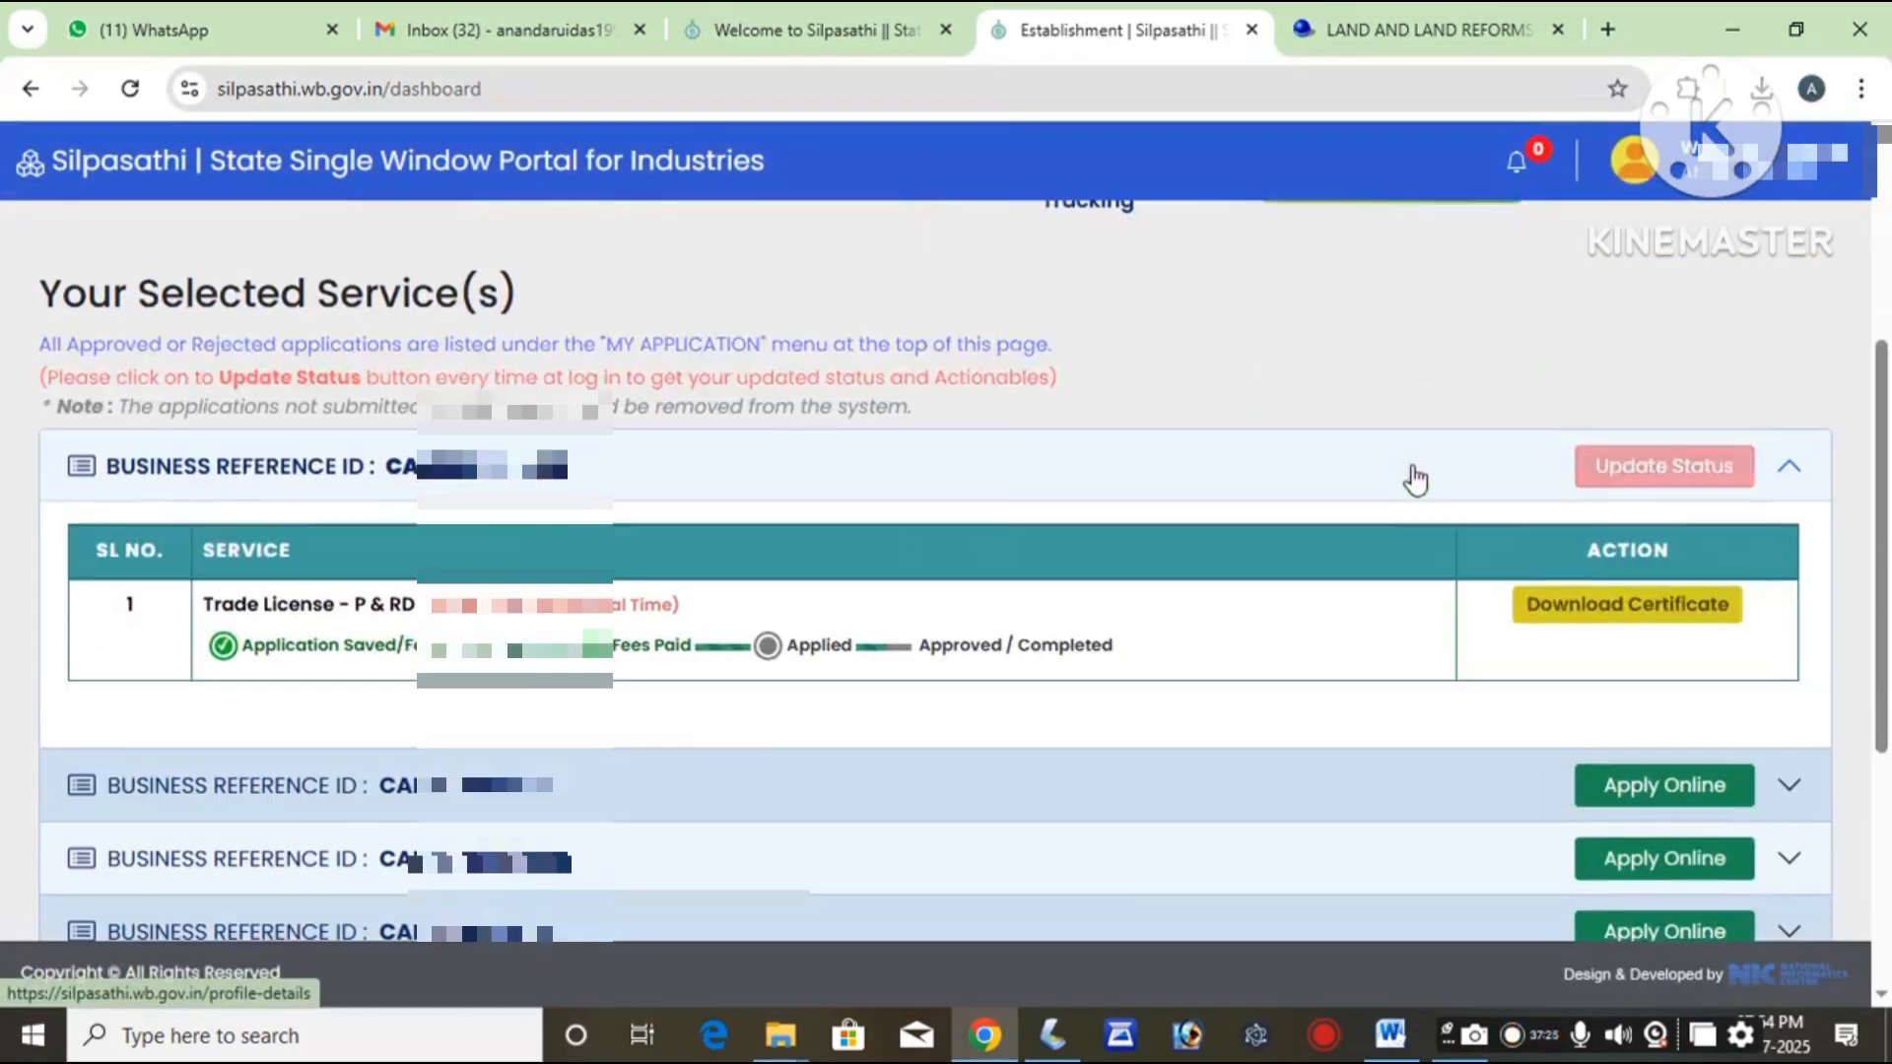
pyautogui.click(1652, 617)
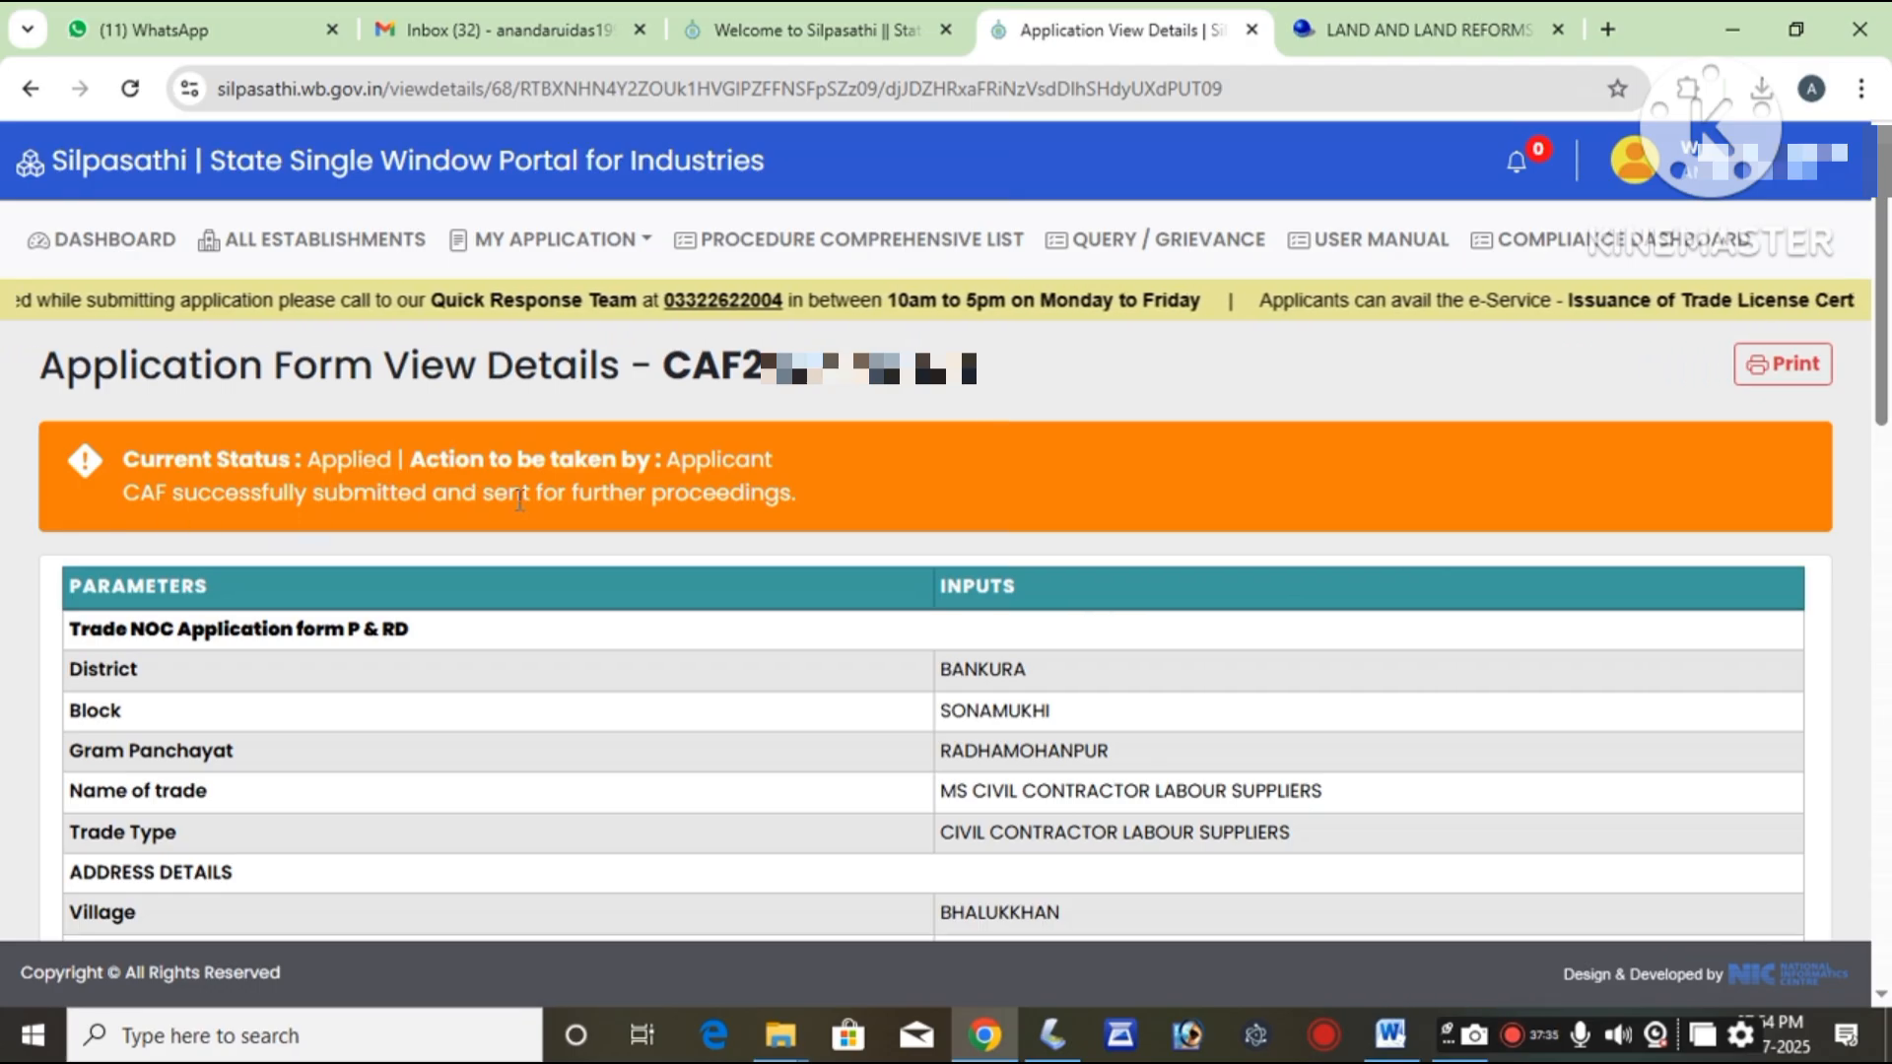
# Step: Scroll through the Sonamukhi, Bankura Trade NOC details to check the payment information and both uploaded documents
pyautogui.scroll(-15, 519, 500)
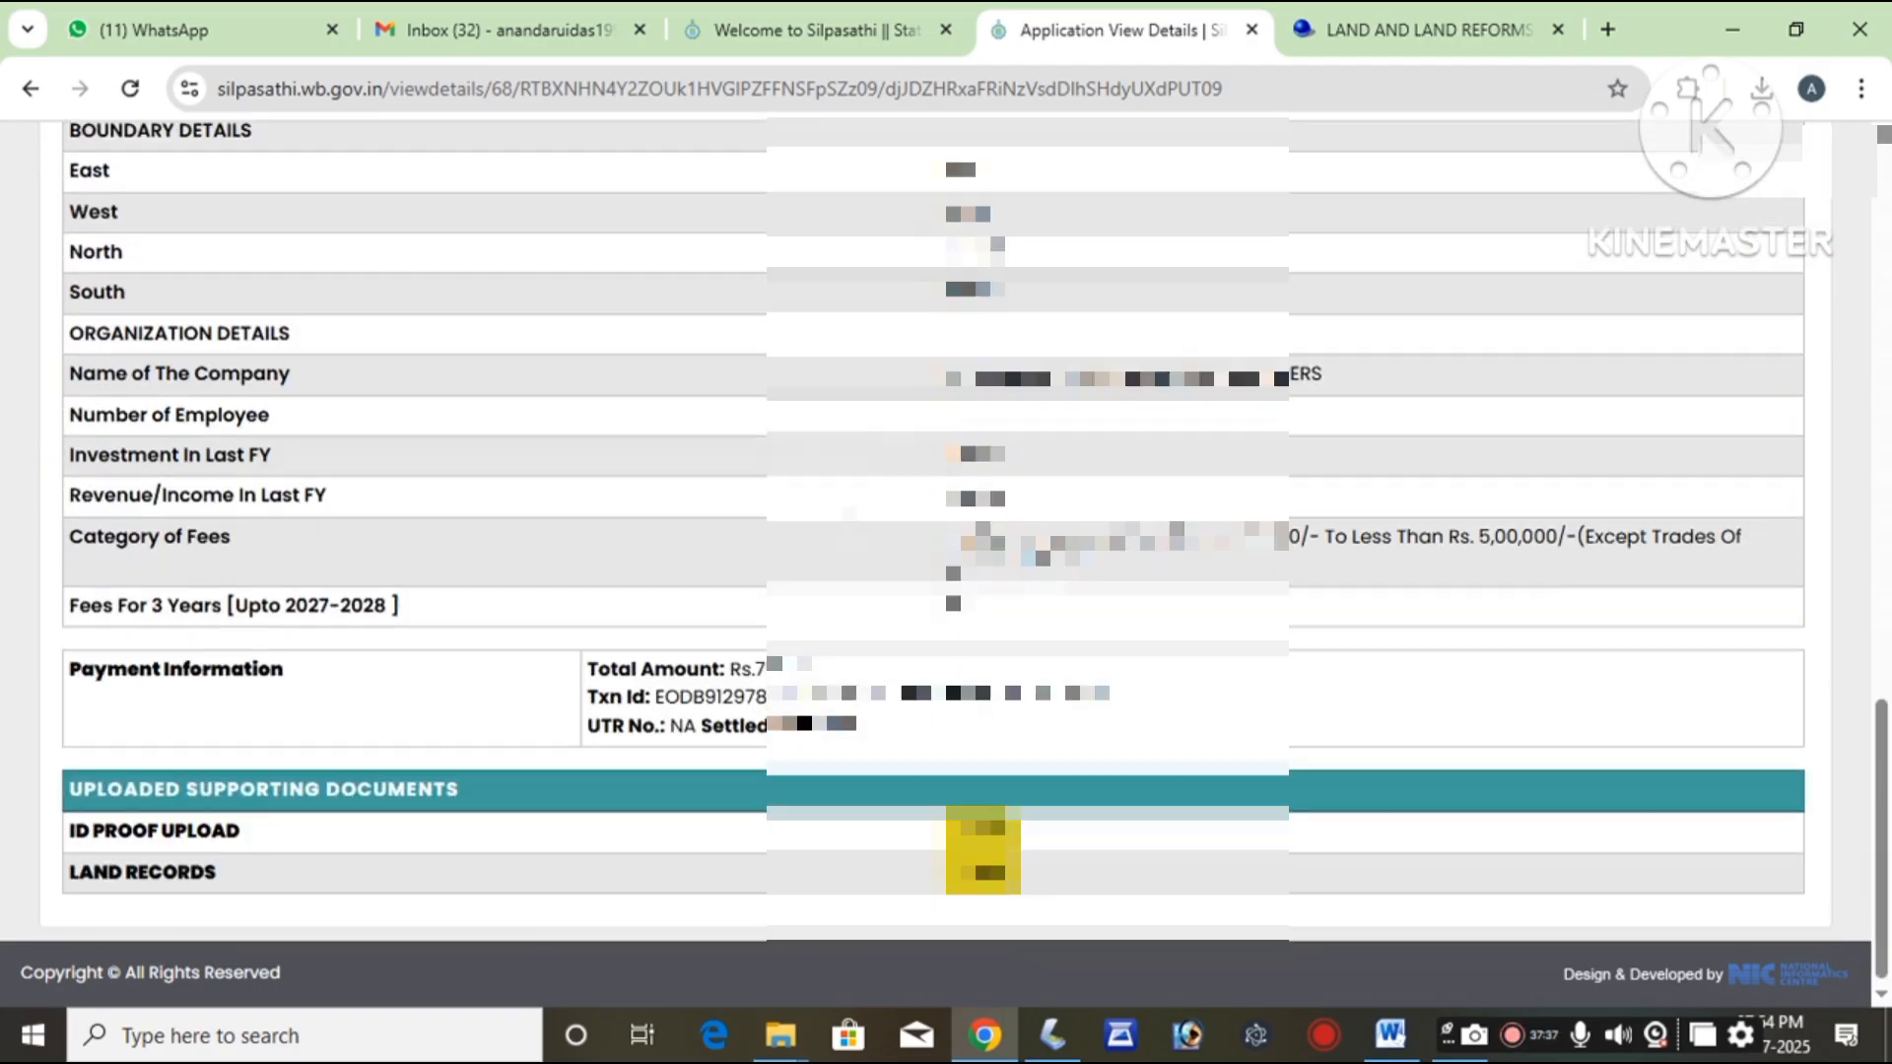
pyautogui.scroll(-1, 932, 512)
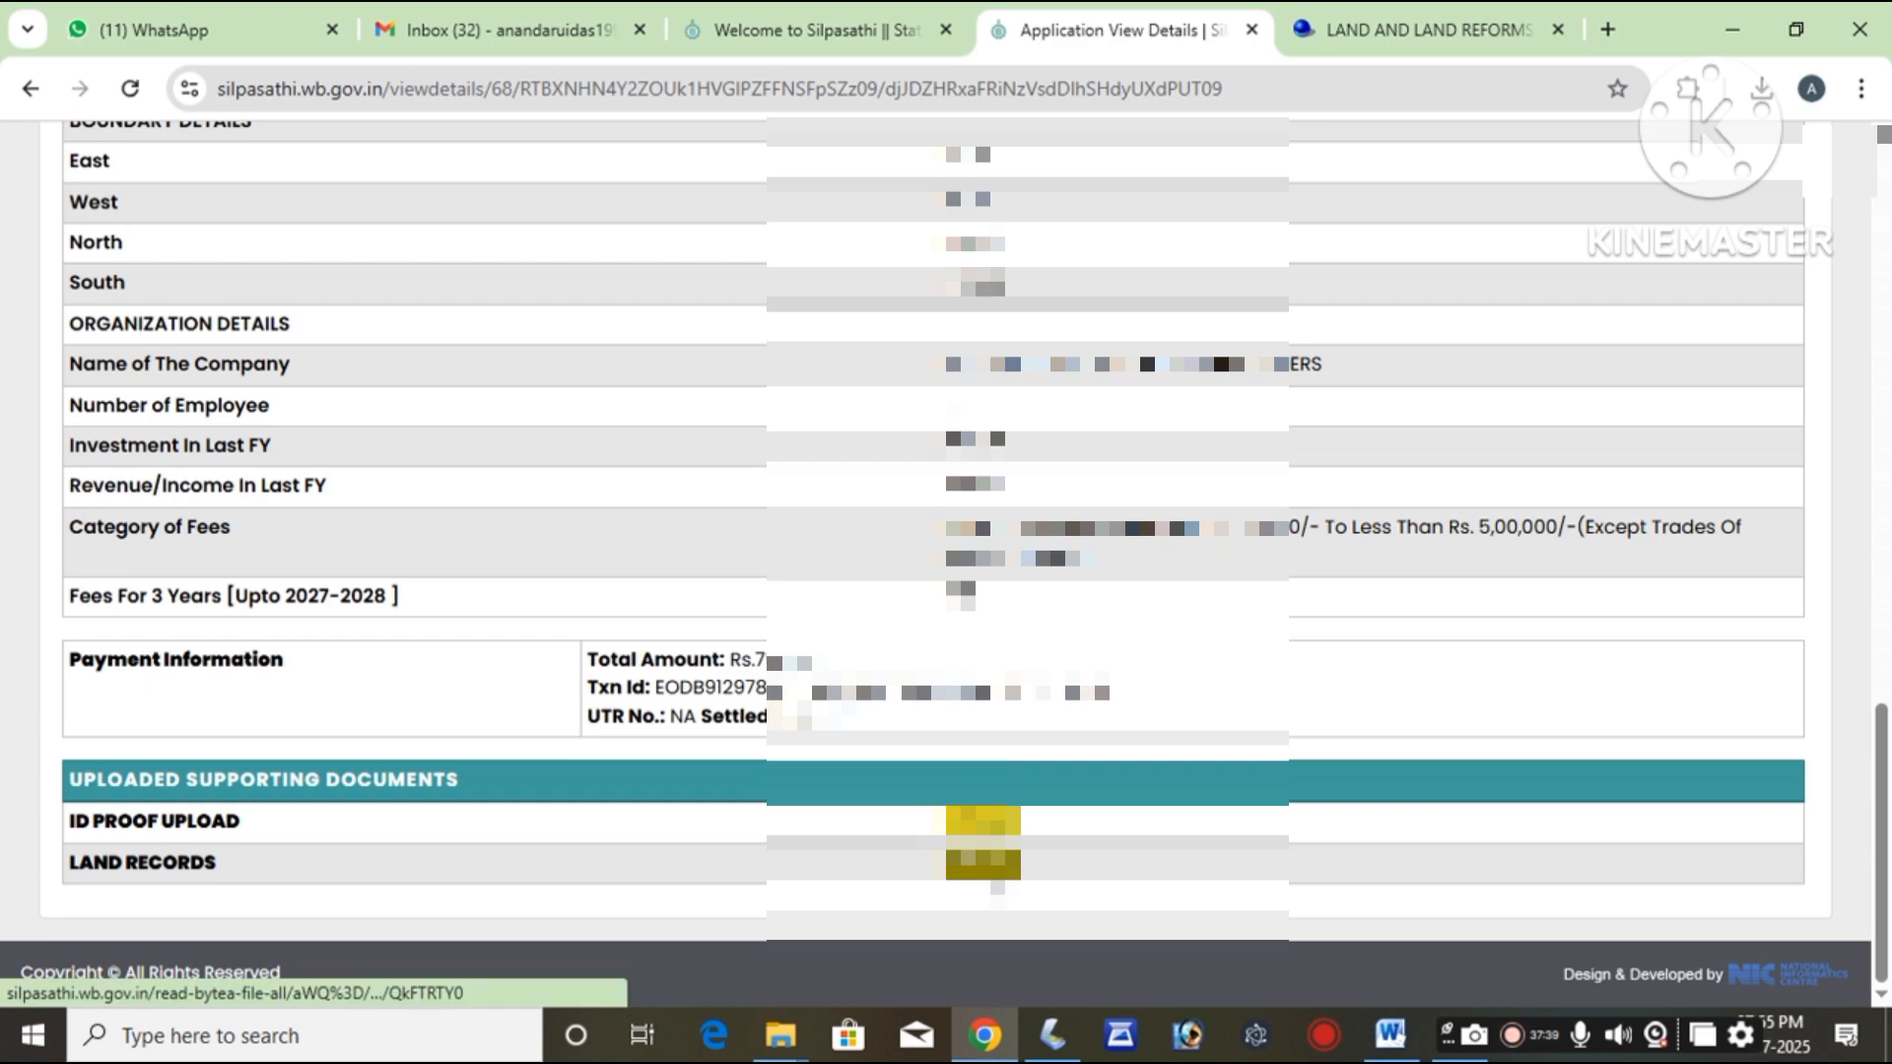
pyautogui.scroll(15, 1429, 670)
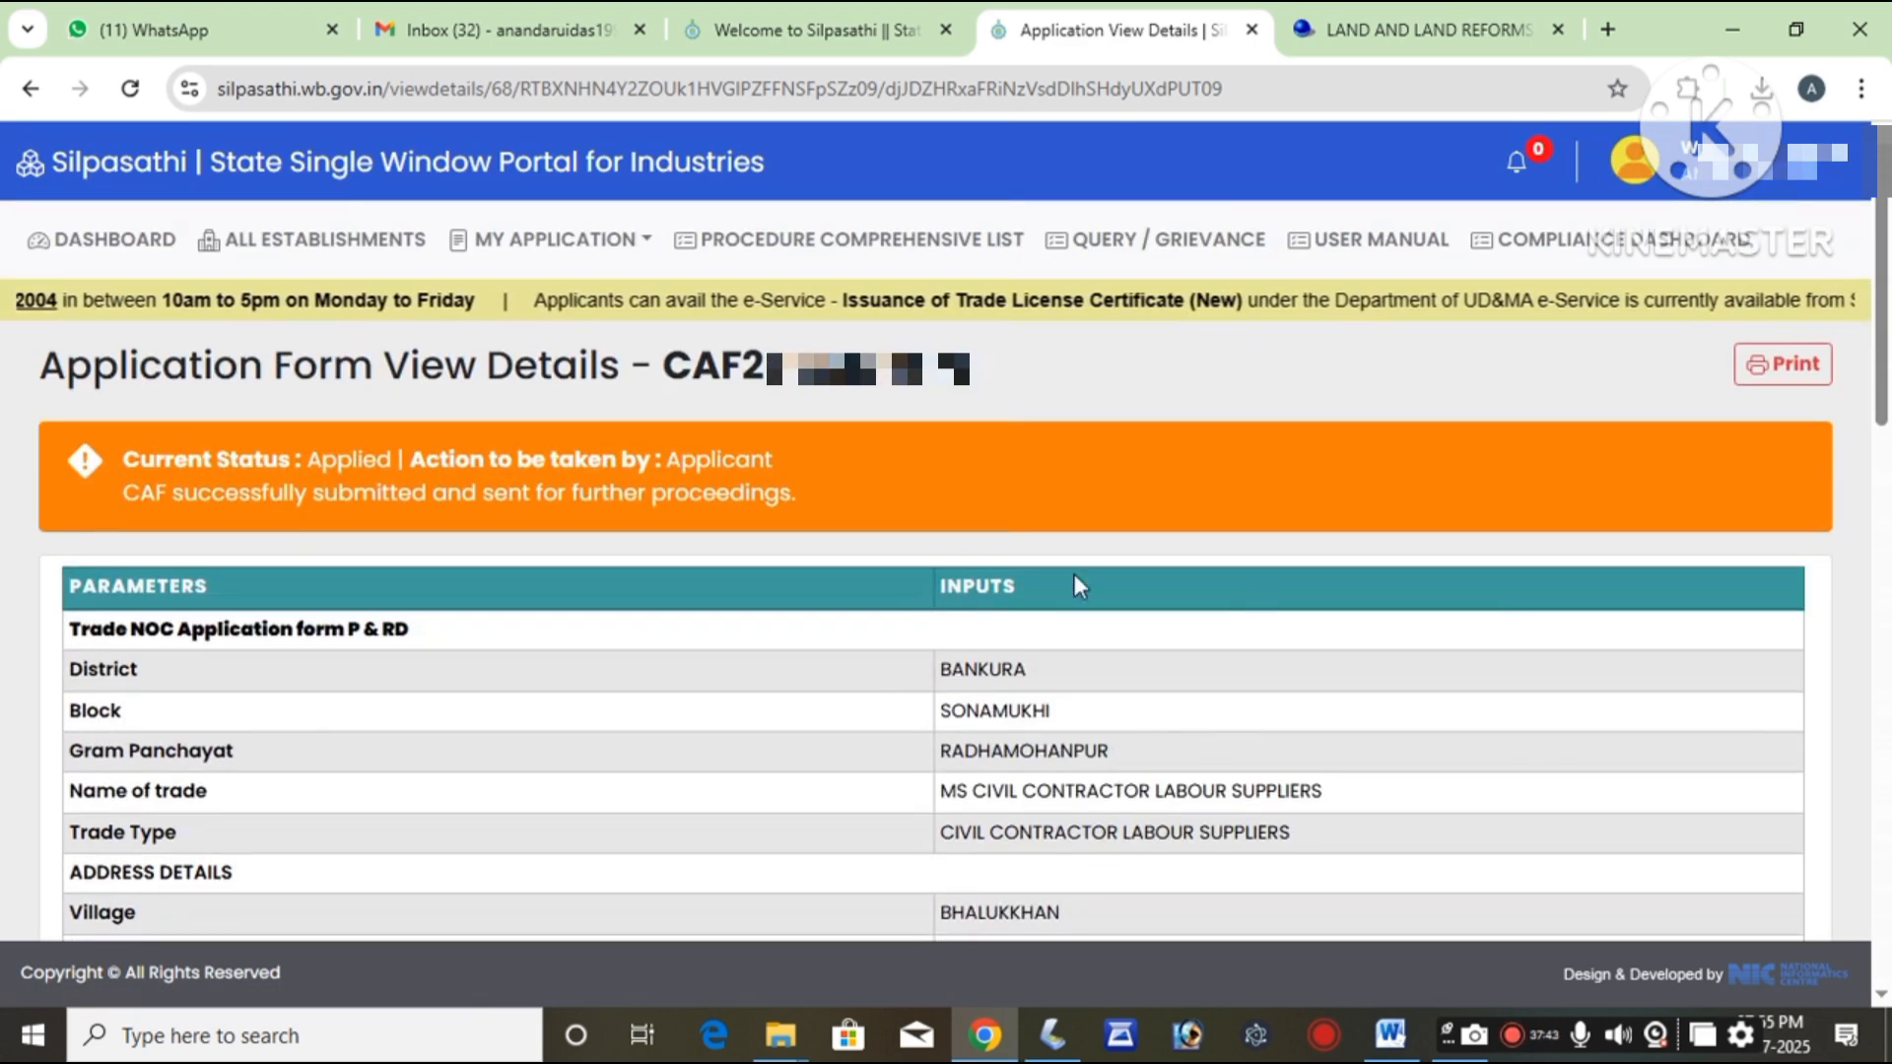
# Step: Back on the dashboard, download the certificate for the Approved / Completed application valid until 31-03-2028
pyautogui.click(114, 262)
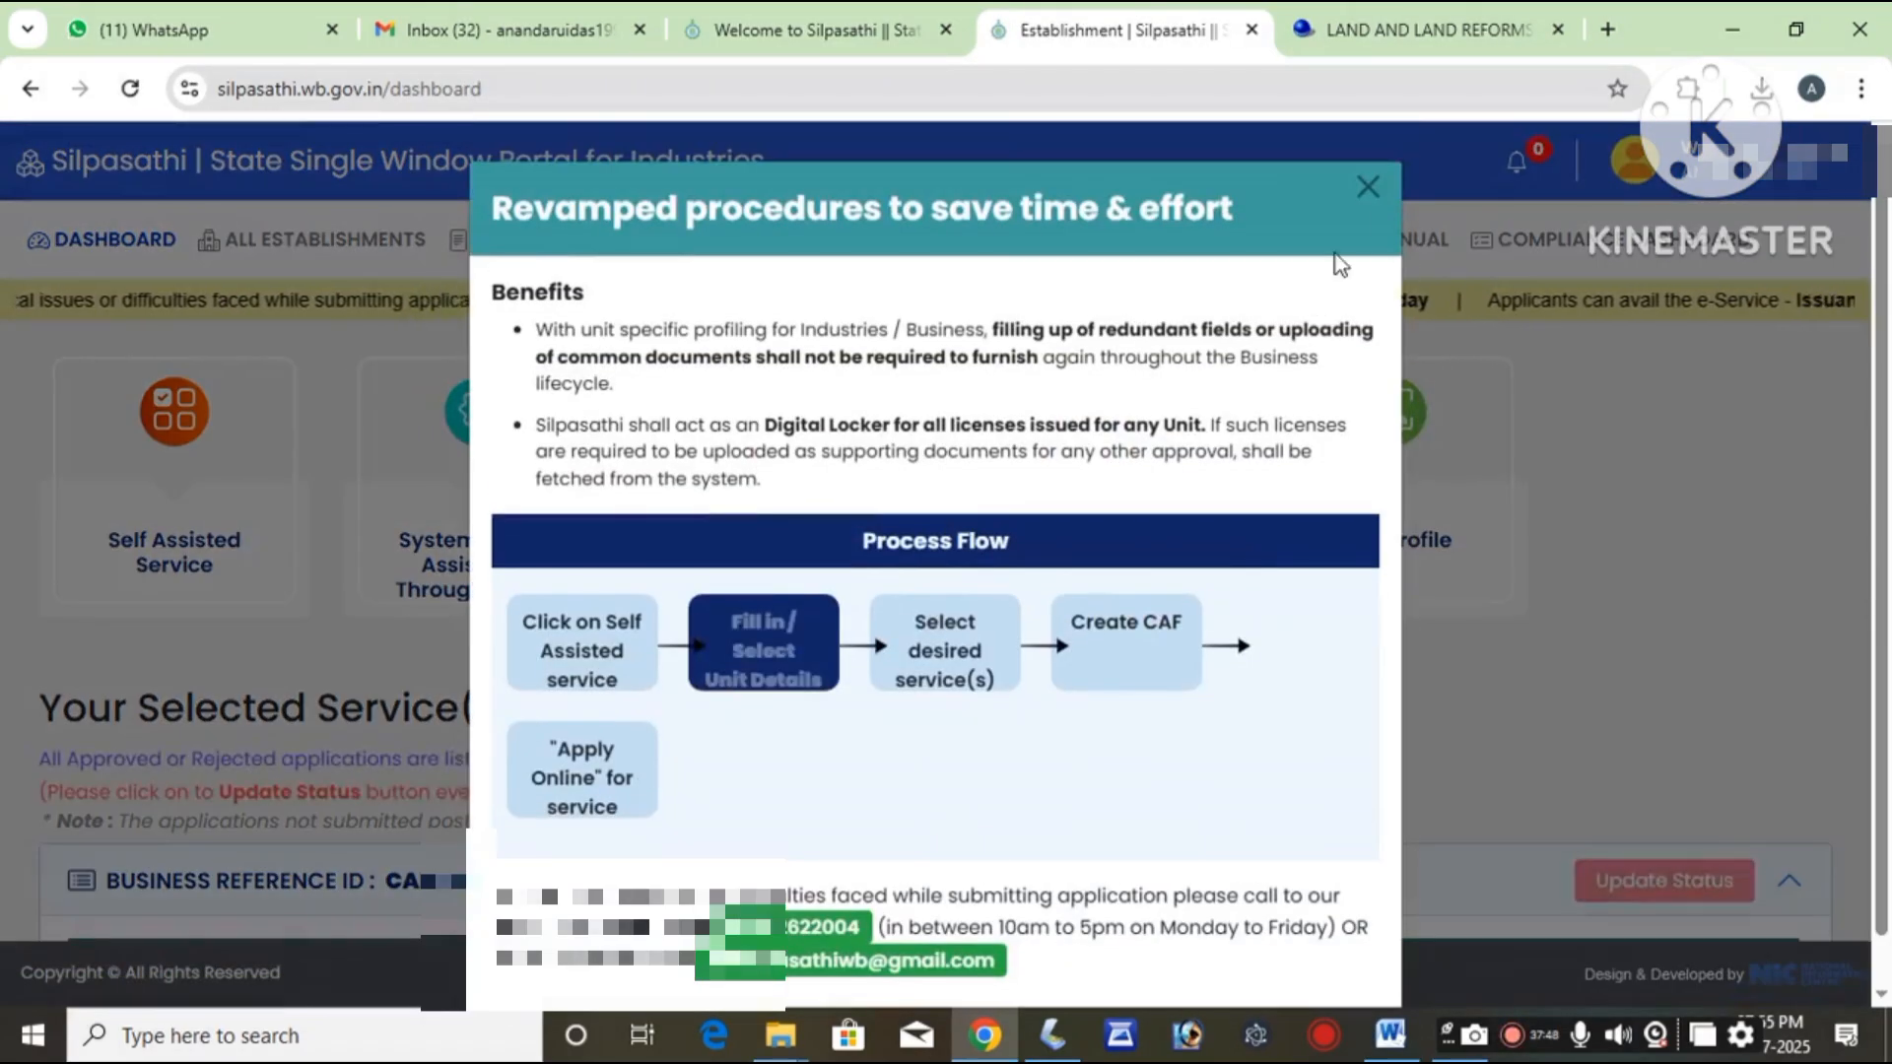
pyautogui.click(1366, 188)
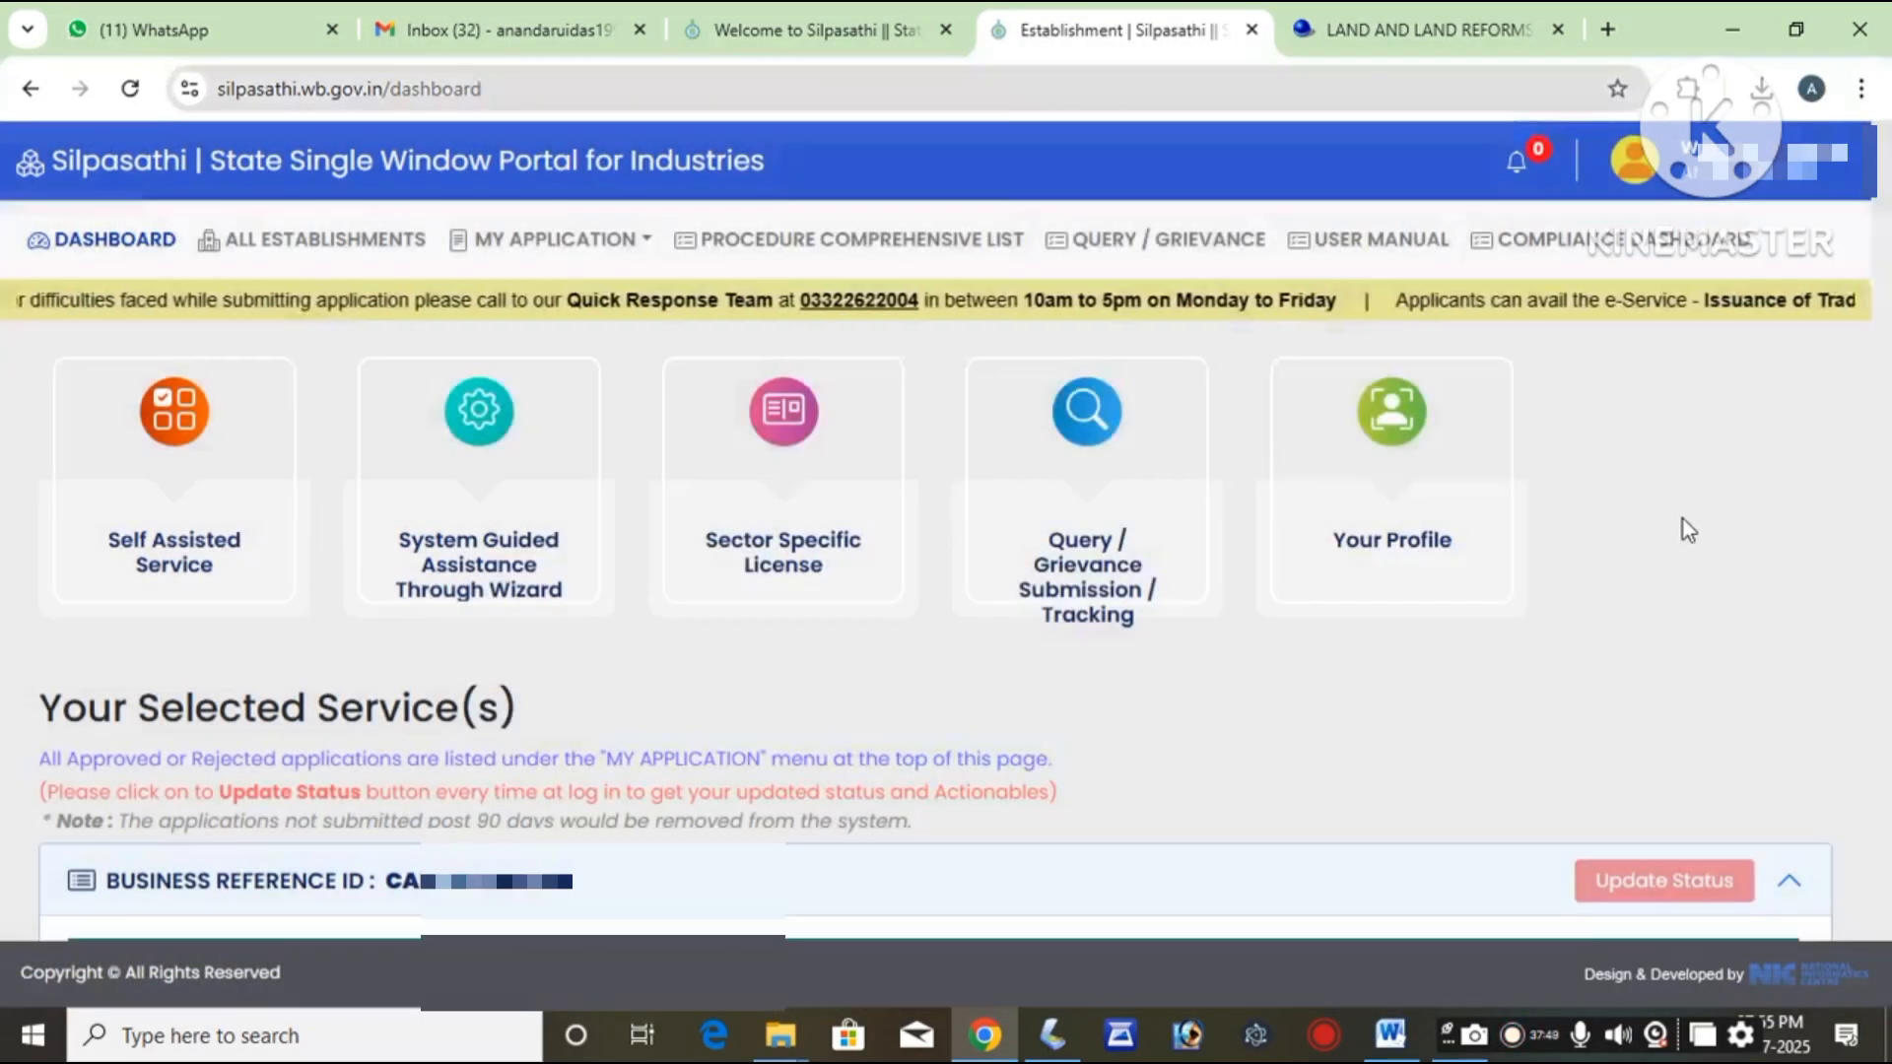
pyautogui.scroll(-6, 1681, 528)
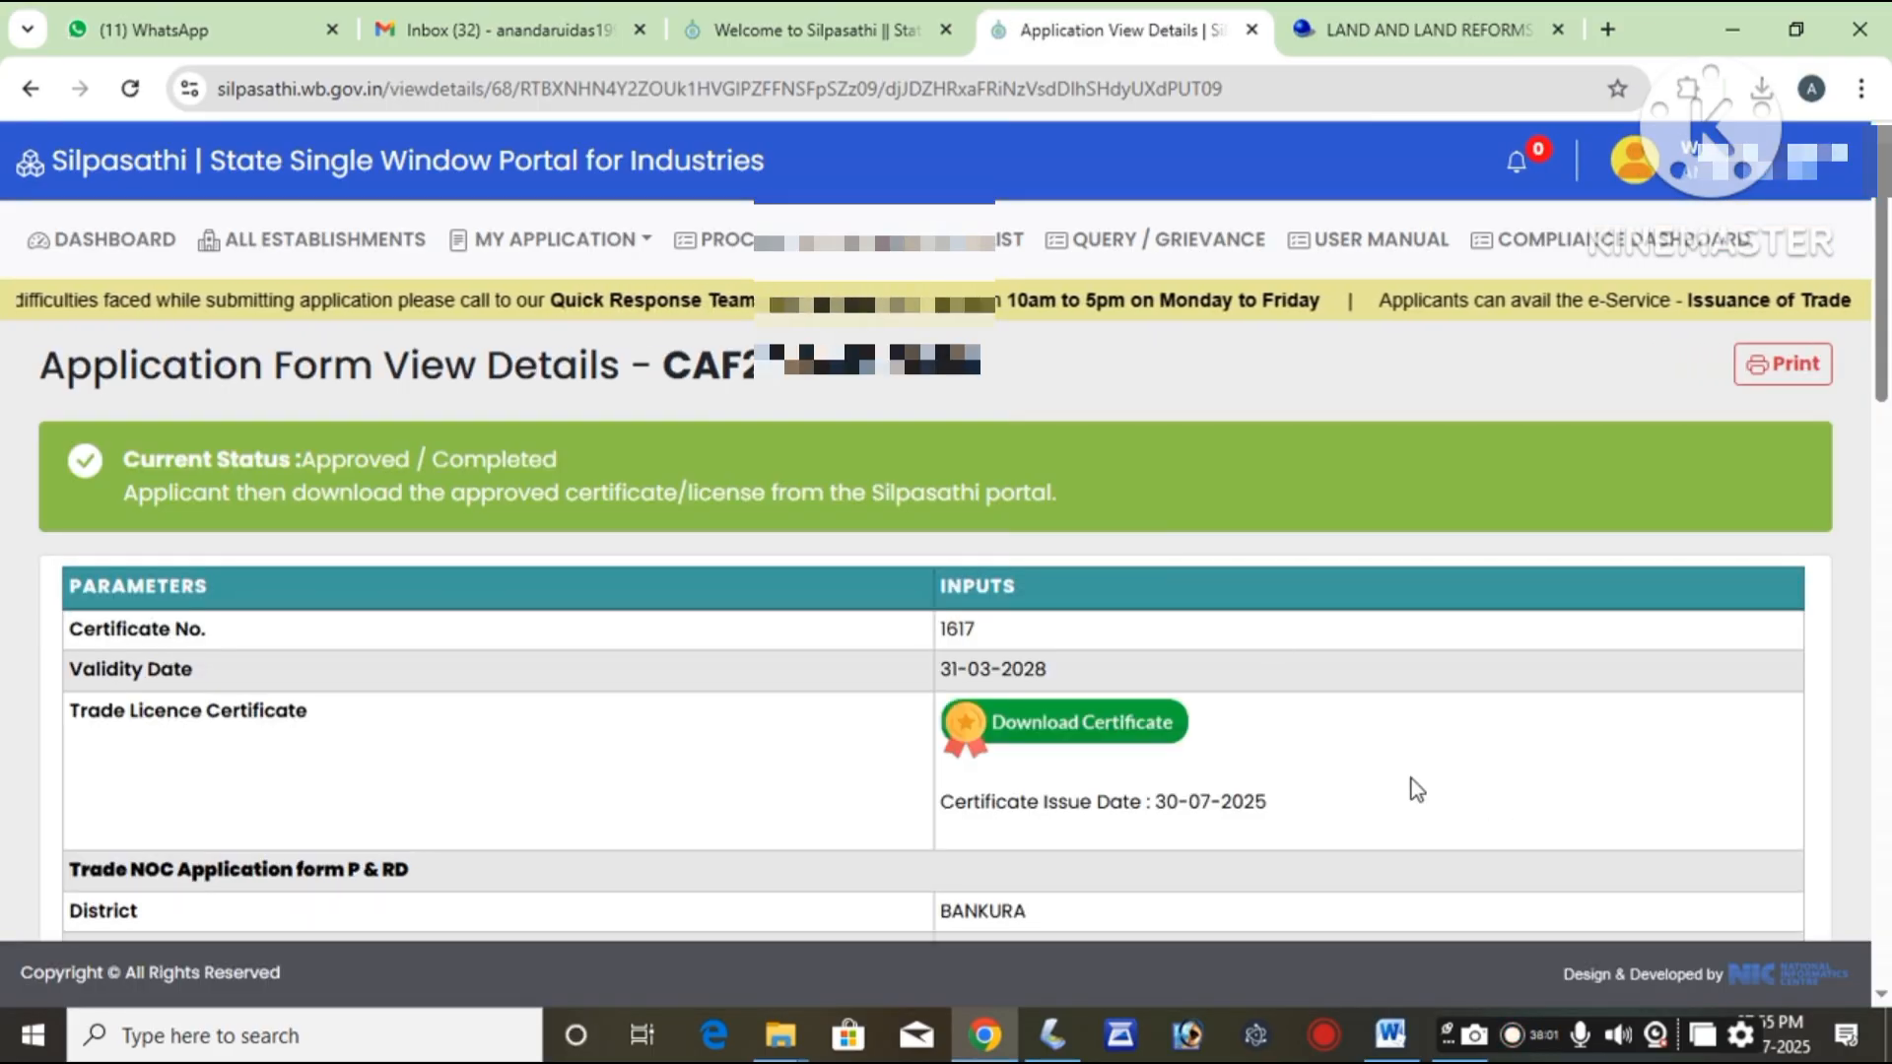
pyautogui.scroll(-1, 1018, 802)
pyautogui.scroll(-10, 1040, 757)
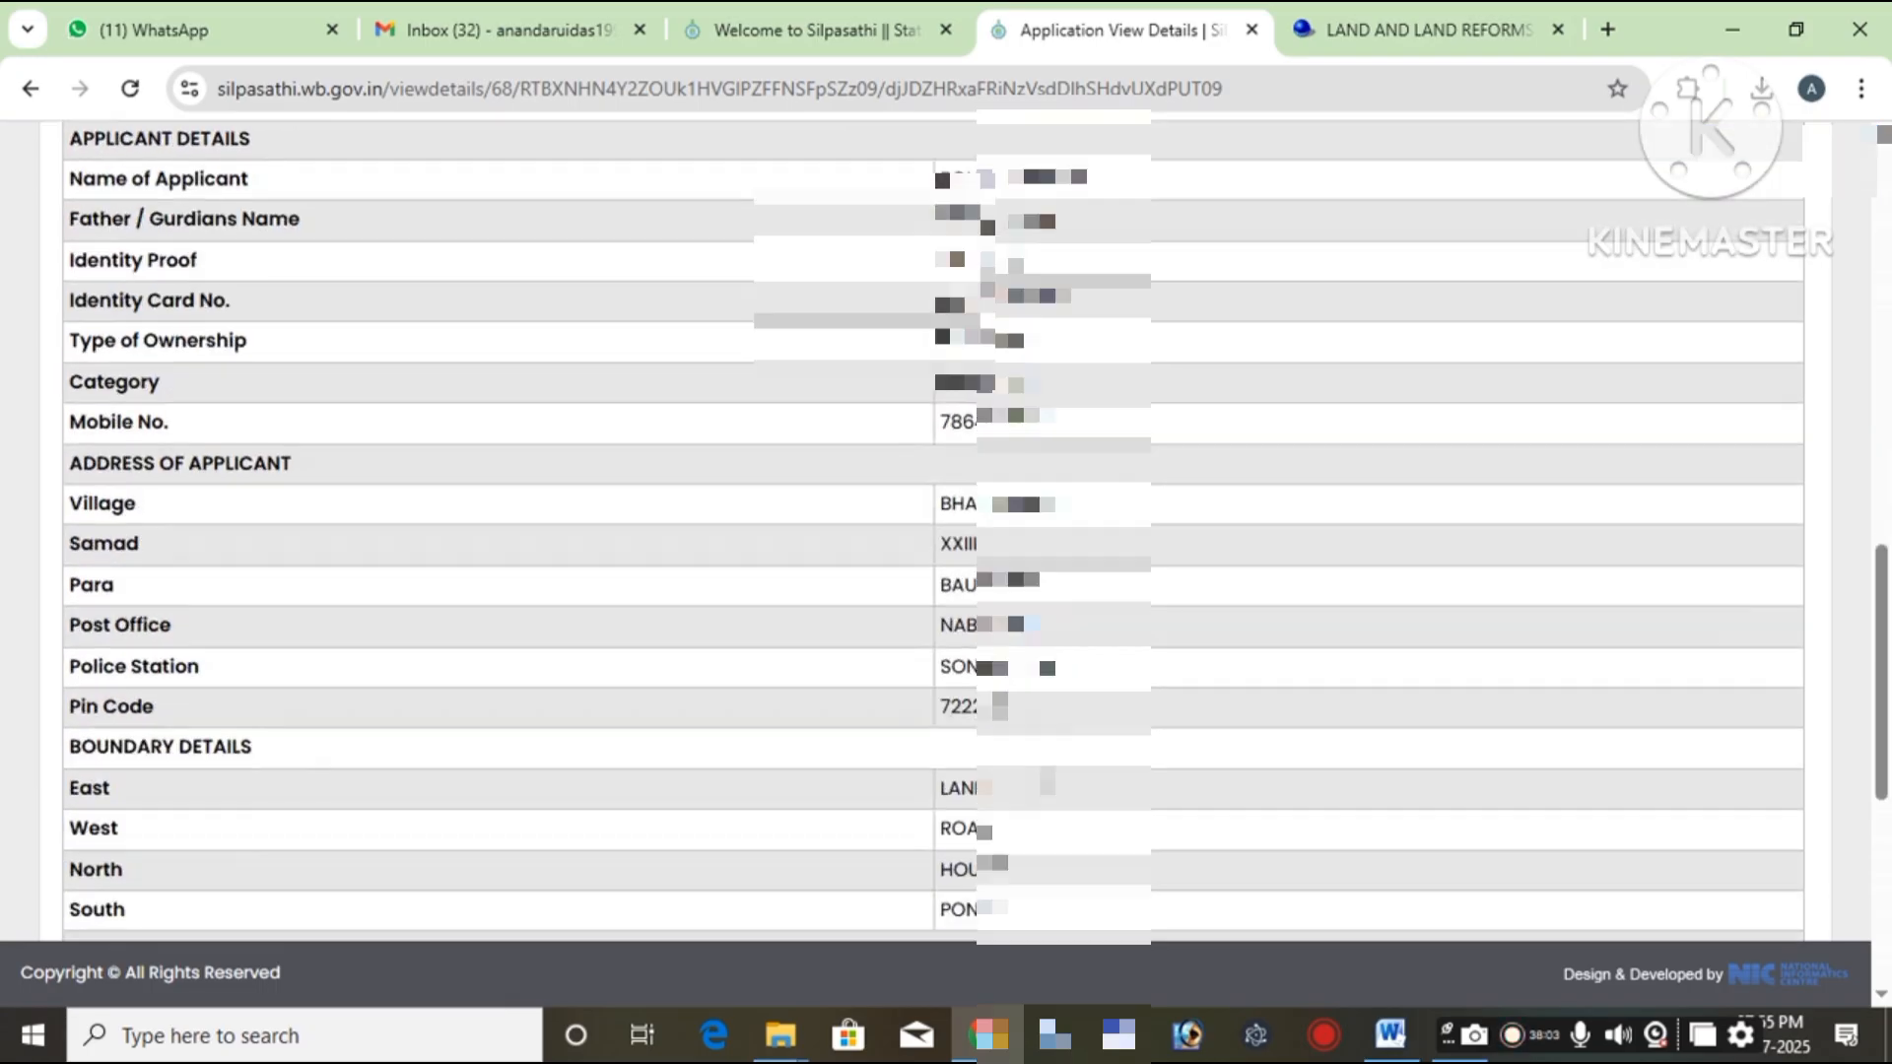
pyautogui.scroll(10, 1039, 757)
pyautogui.click(1043, 737)
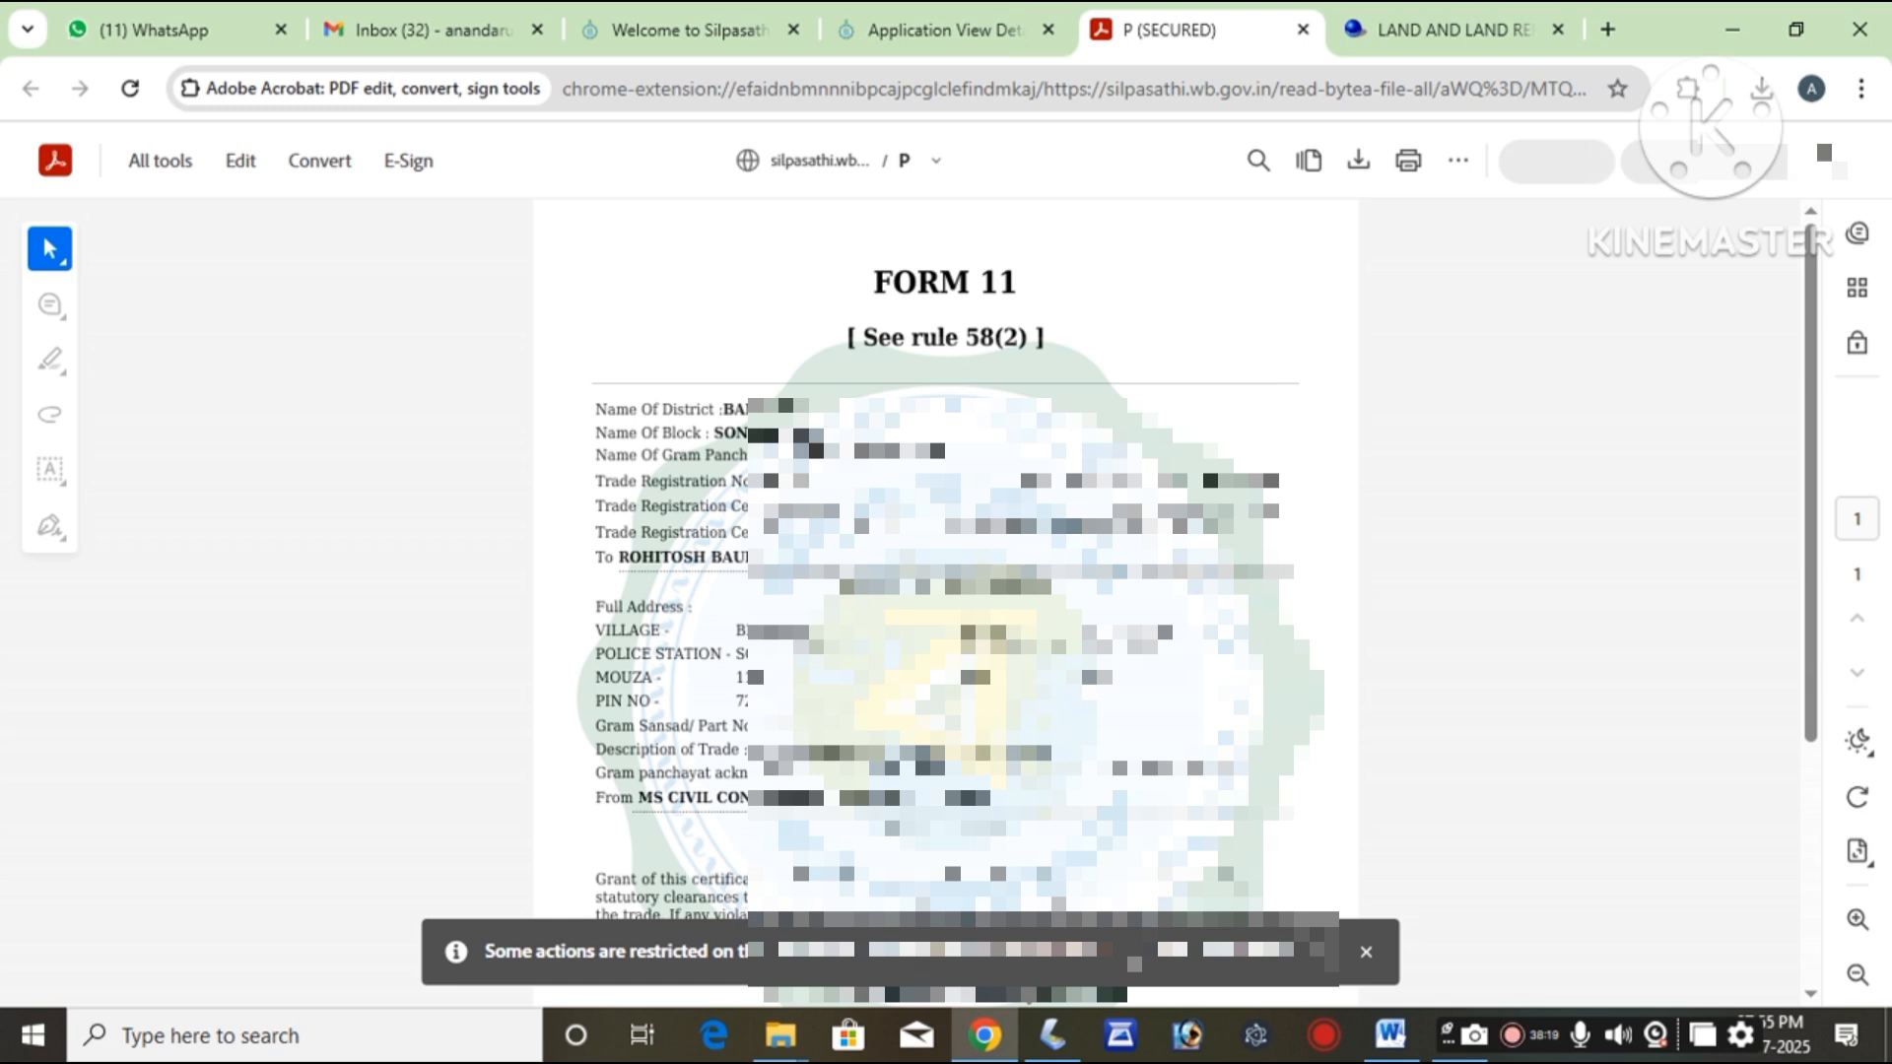
# Step: Scroll through the Form 11 certificate issued 30-Jul-2025 and back up to its title
pyautogui.scroll(-4, 946, 552)
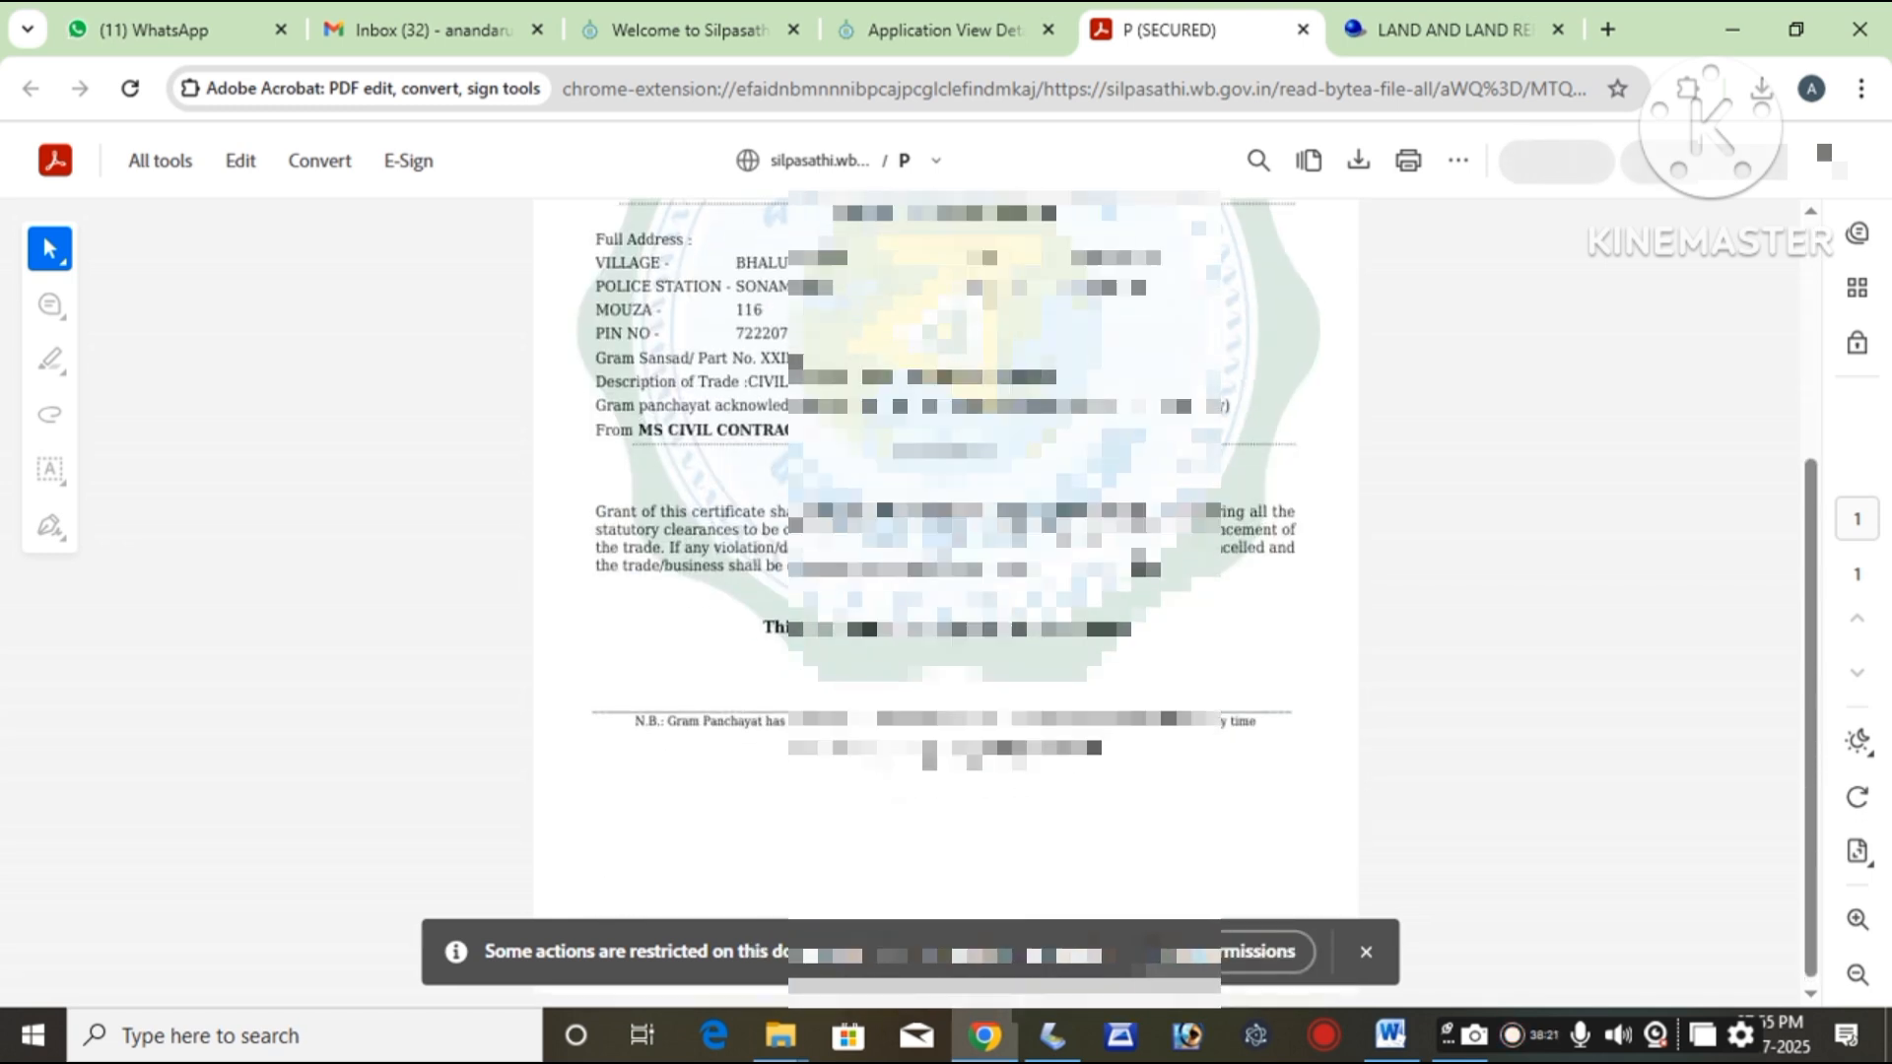
pyautogui.scroll(4, 1437, 219)
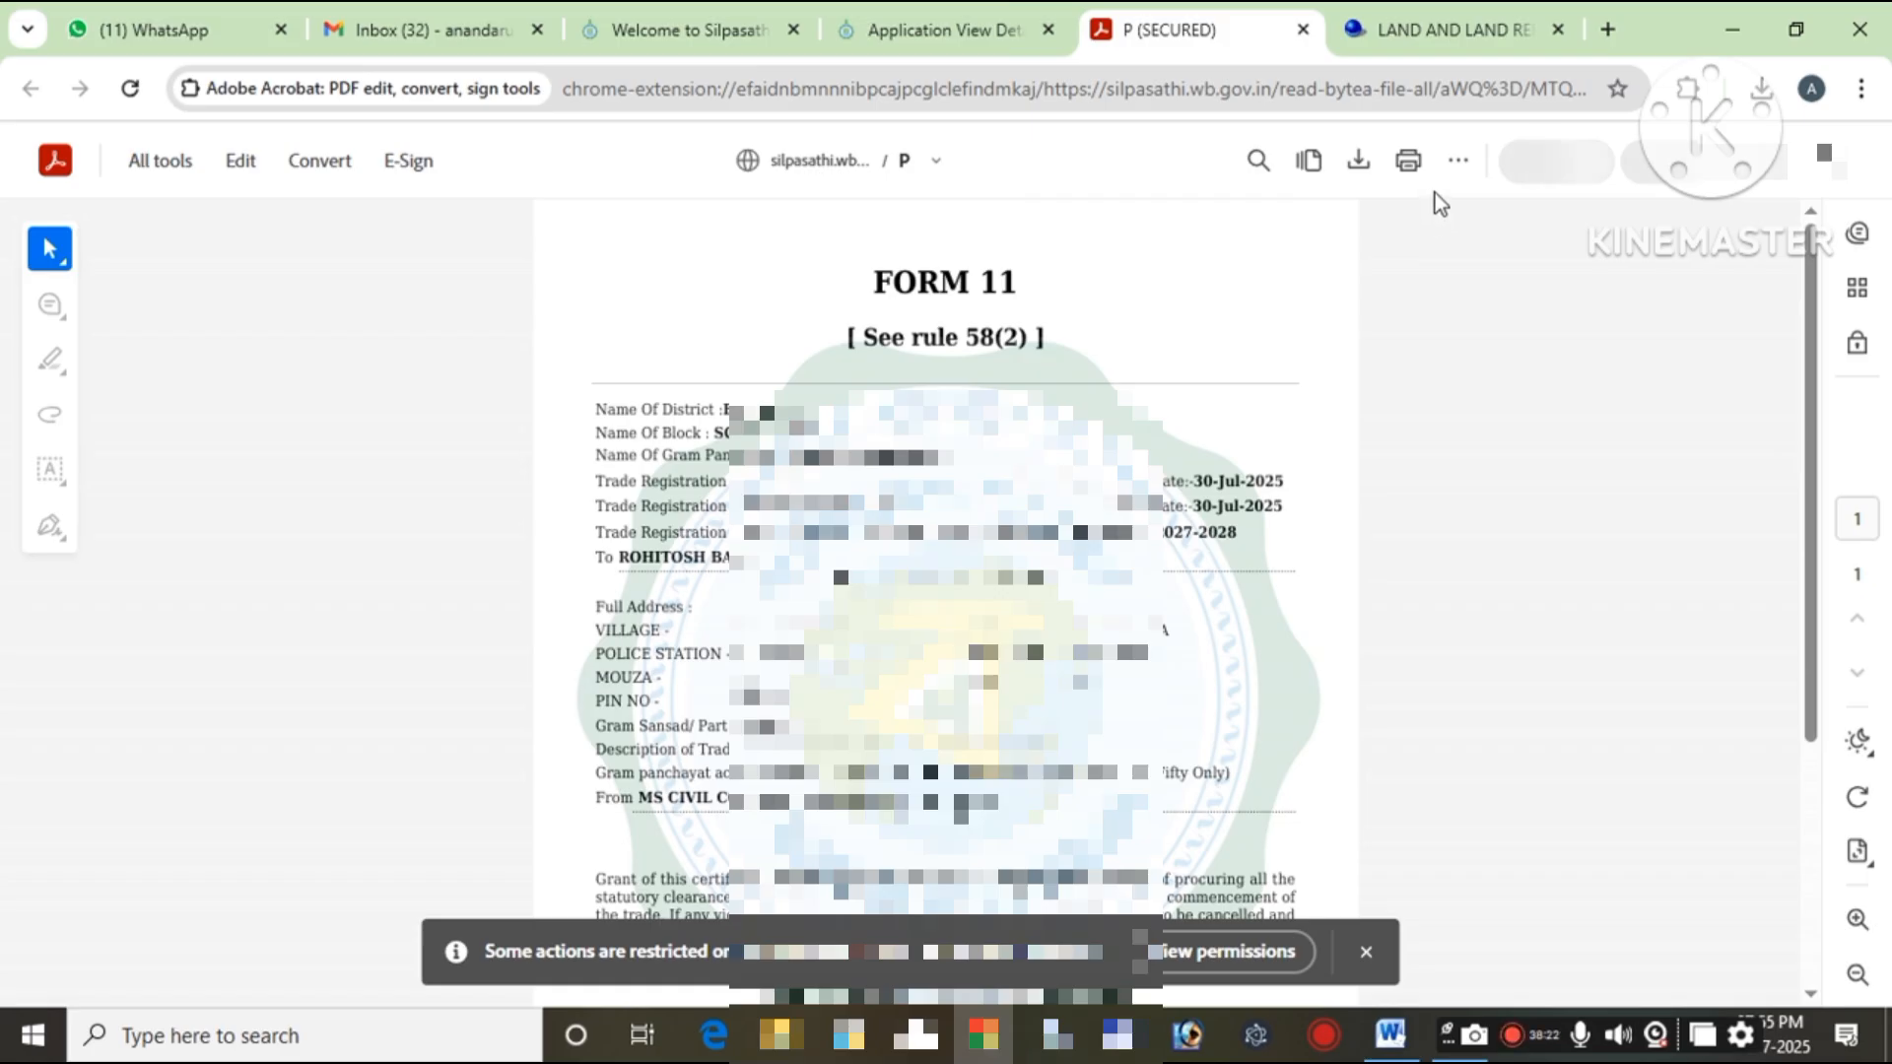